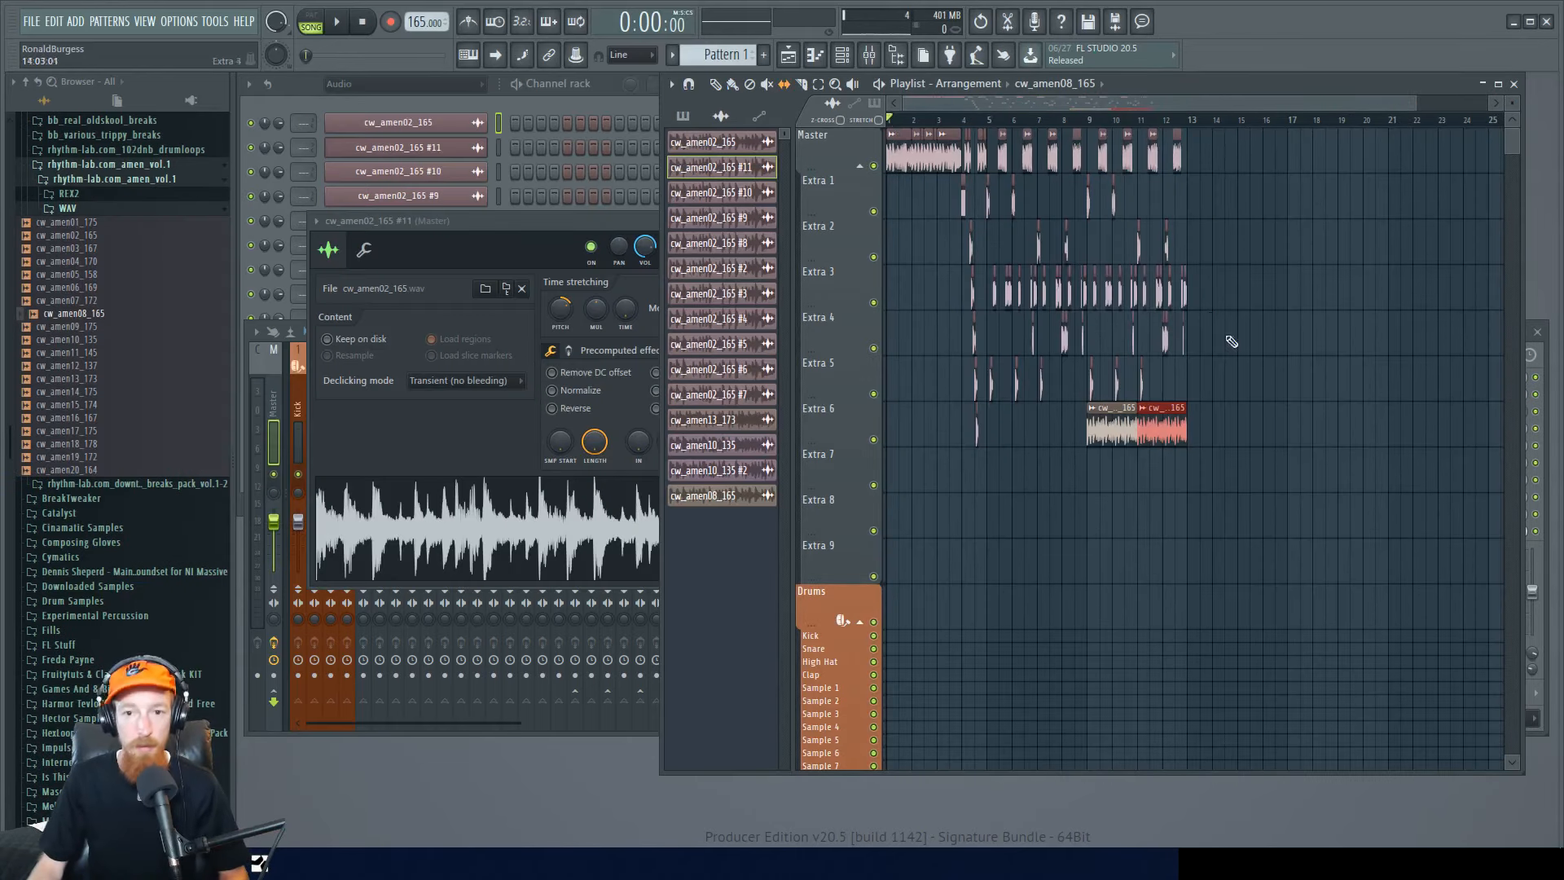
- Play back the finished chopped-break arrangement through to its closing bars, then stop playback
key("space")
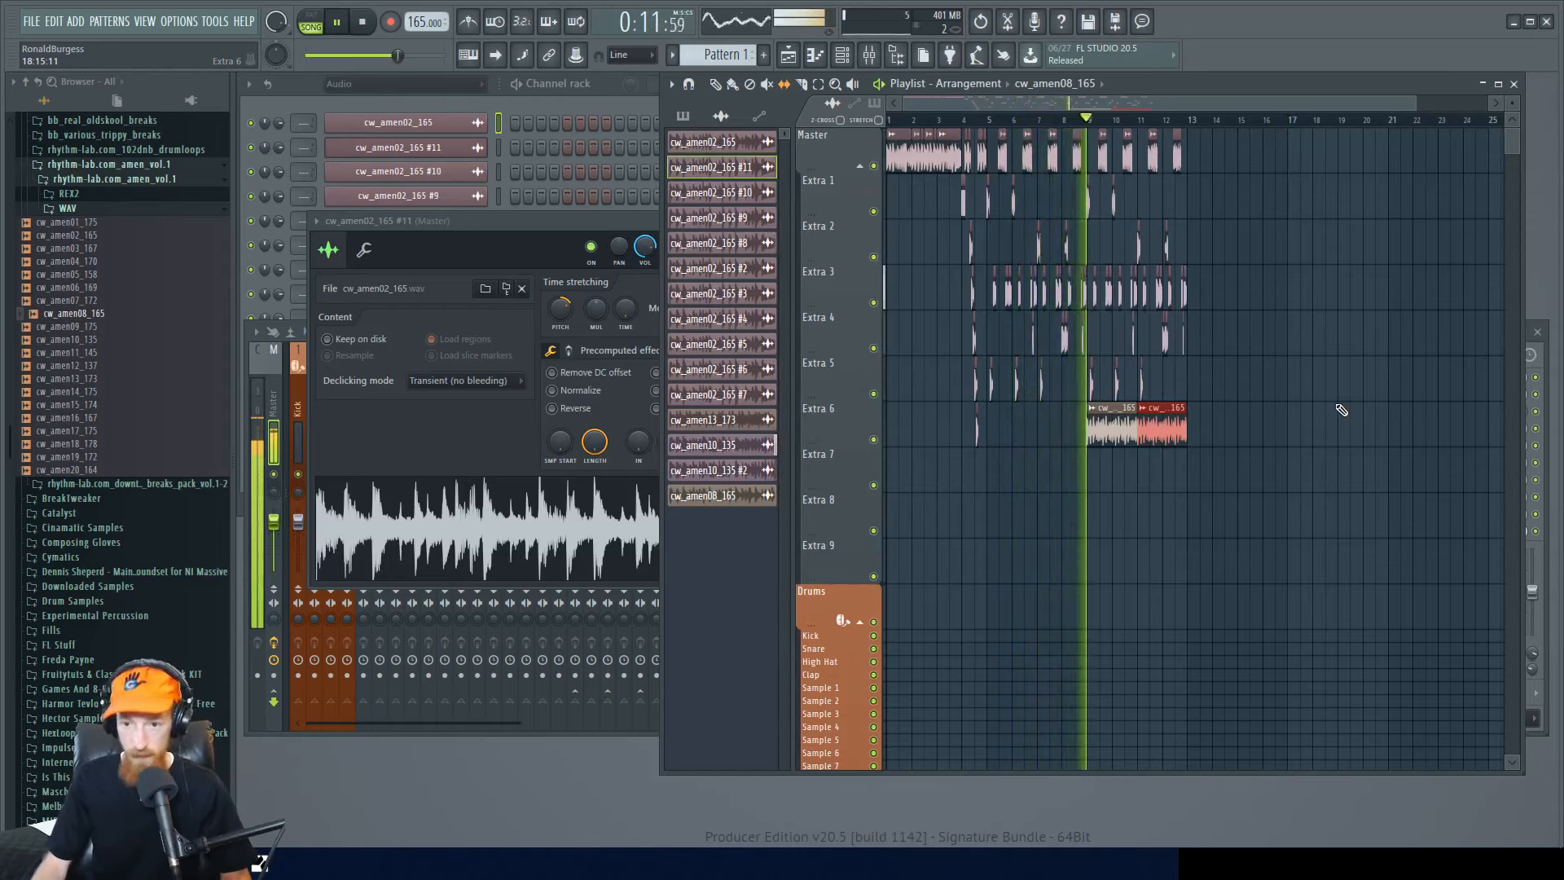
scroll(1302, 391, "up", 4)
left_click_drag(1203, 295, 1265, 294)
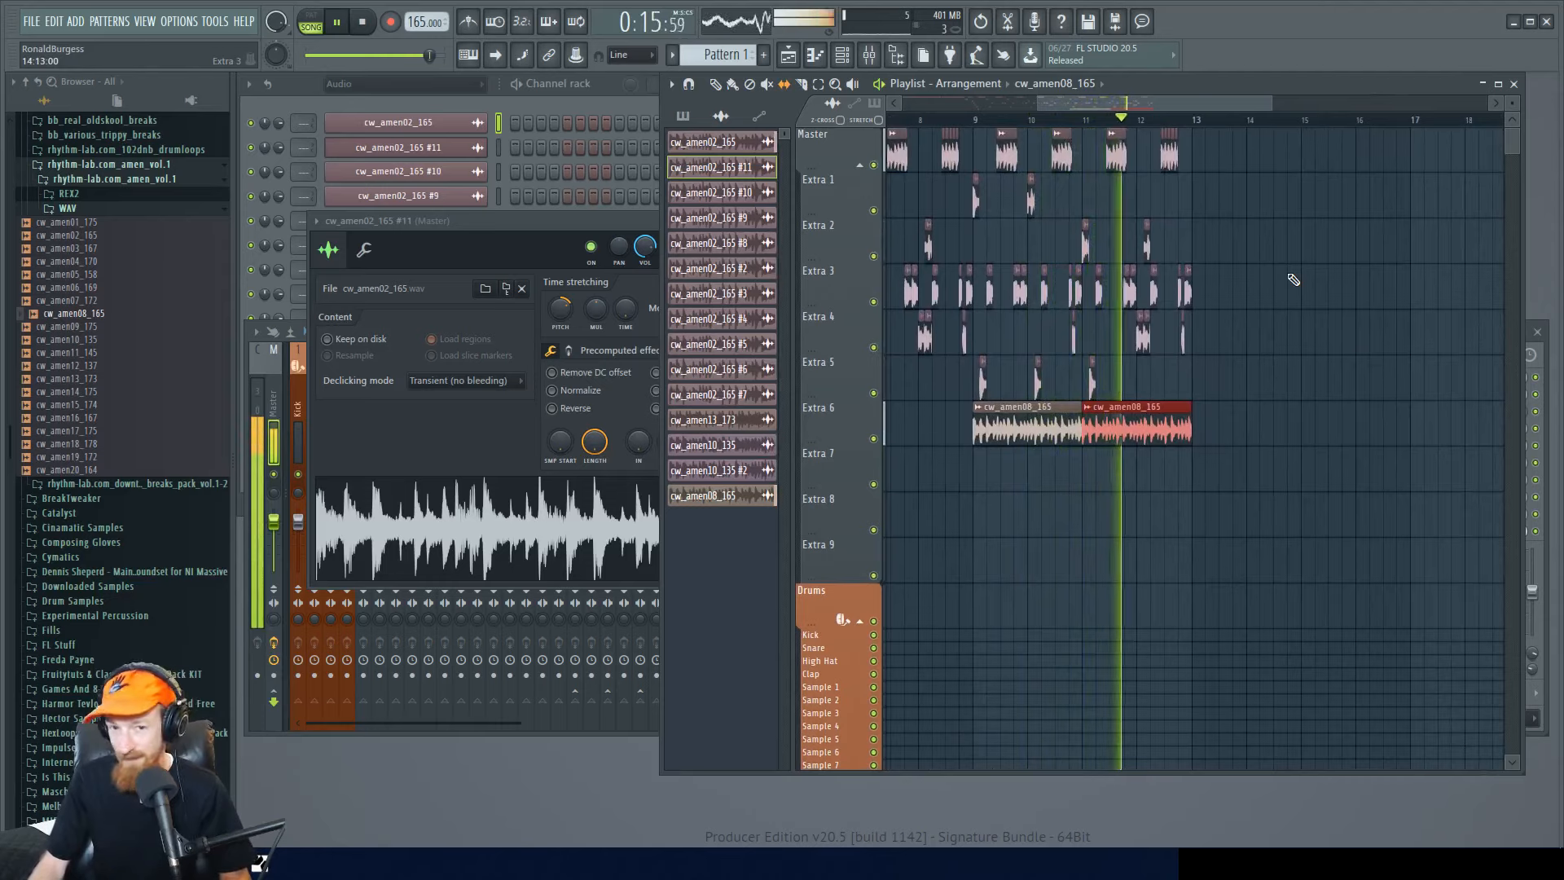
key("space")
scroll(1152, 259, "down", 4)
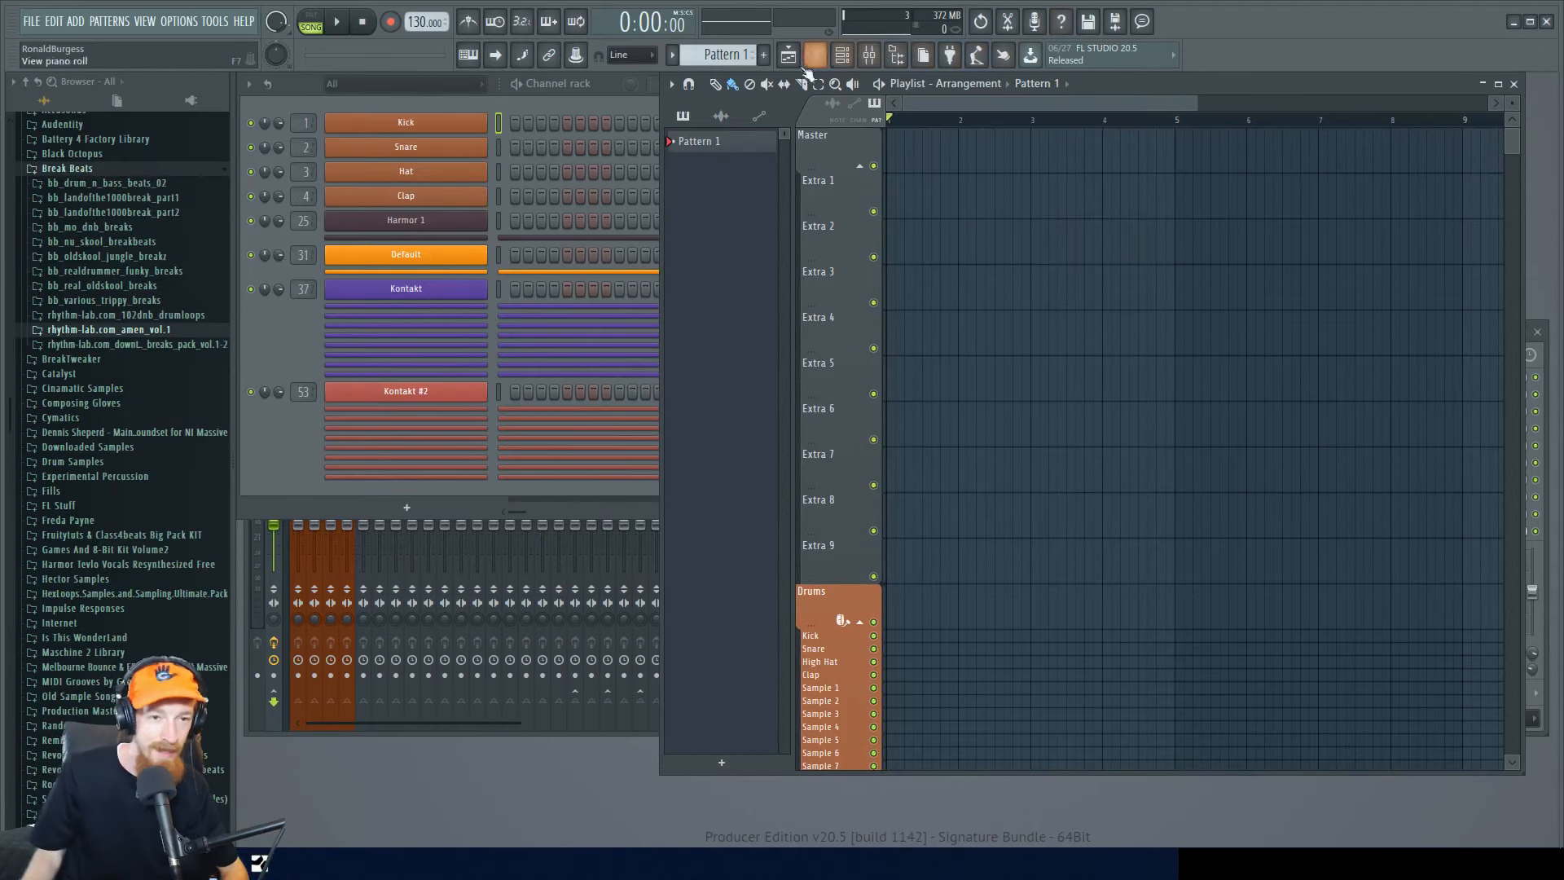
- Set the project tempo to 180 BPM
double_click(428, 22)
type("180")
key("Return")
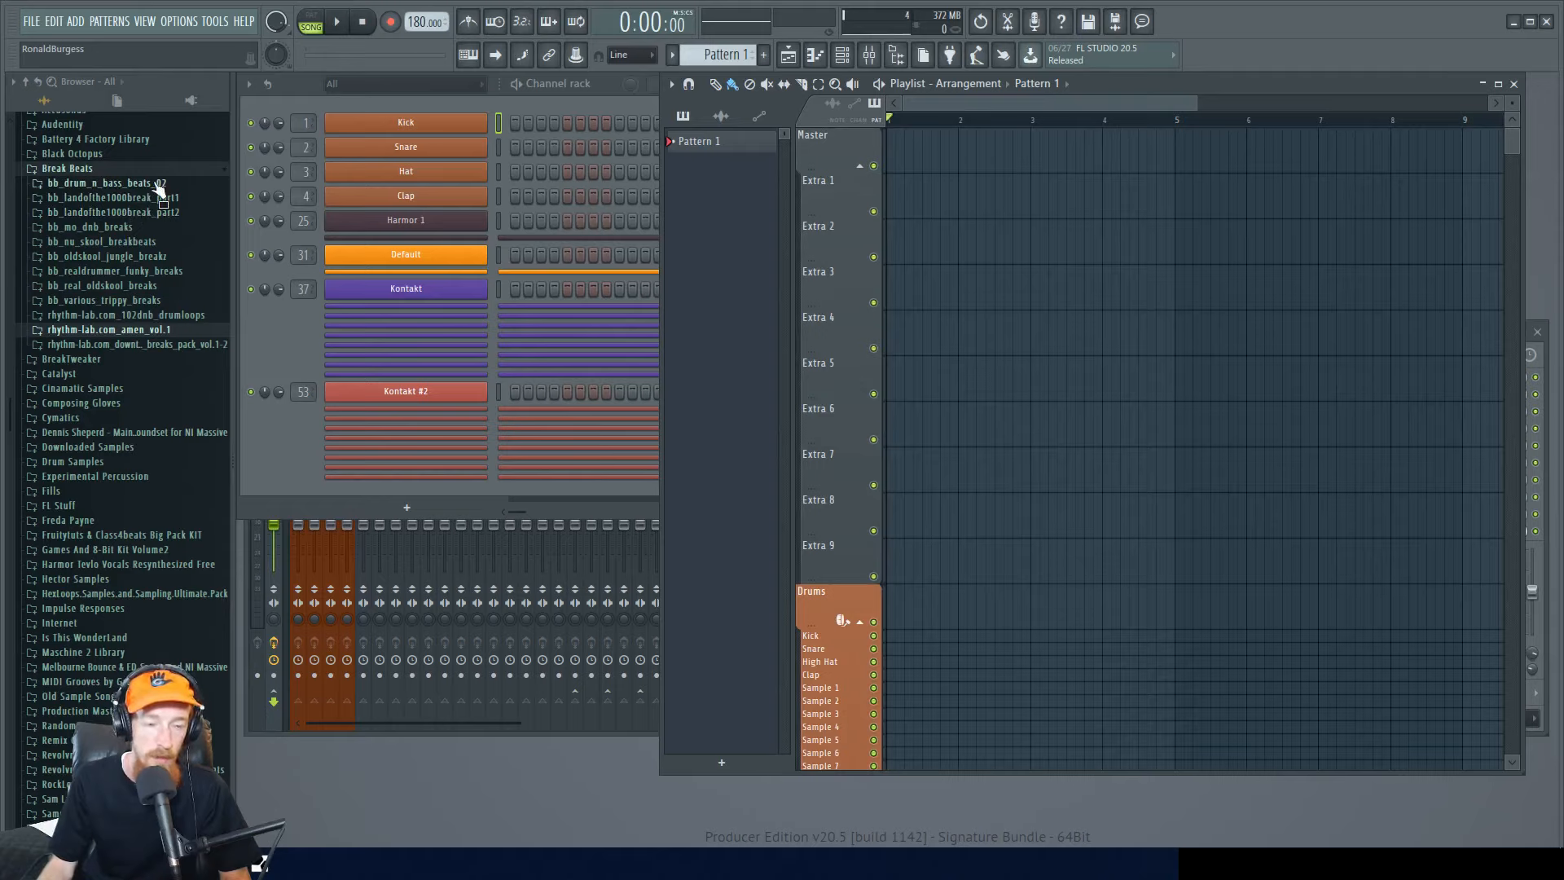
- Open the WAV samples of the rhythm-lab.com_amen_vol.1 folder and audition cw_amen14_175 and cw_amen15_174
left_click(124, 332)
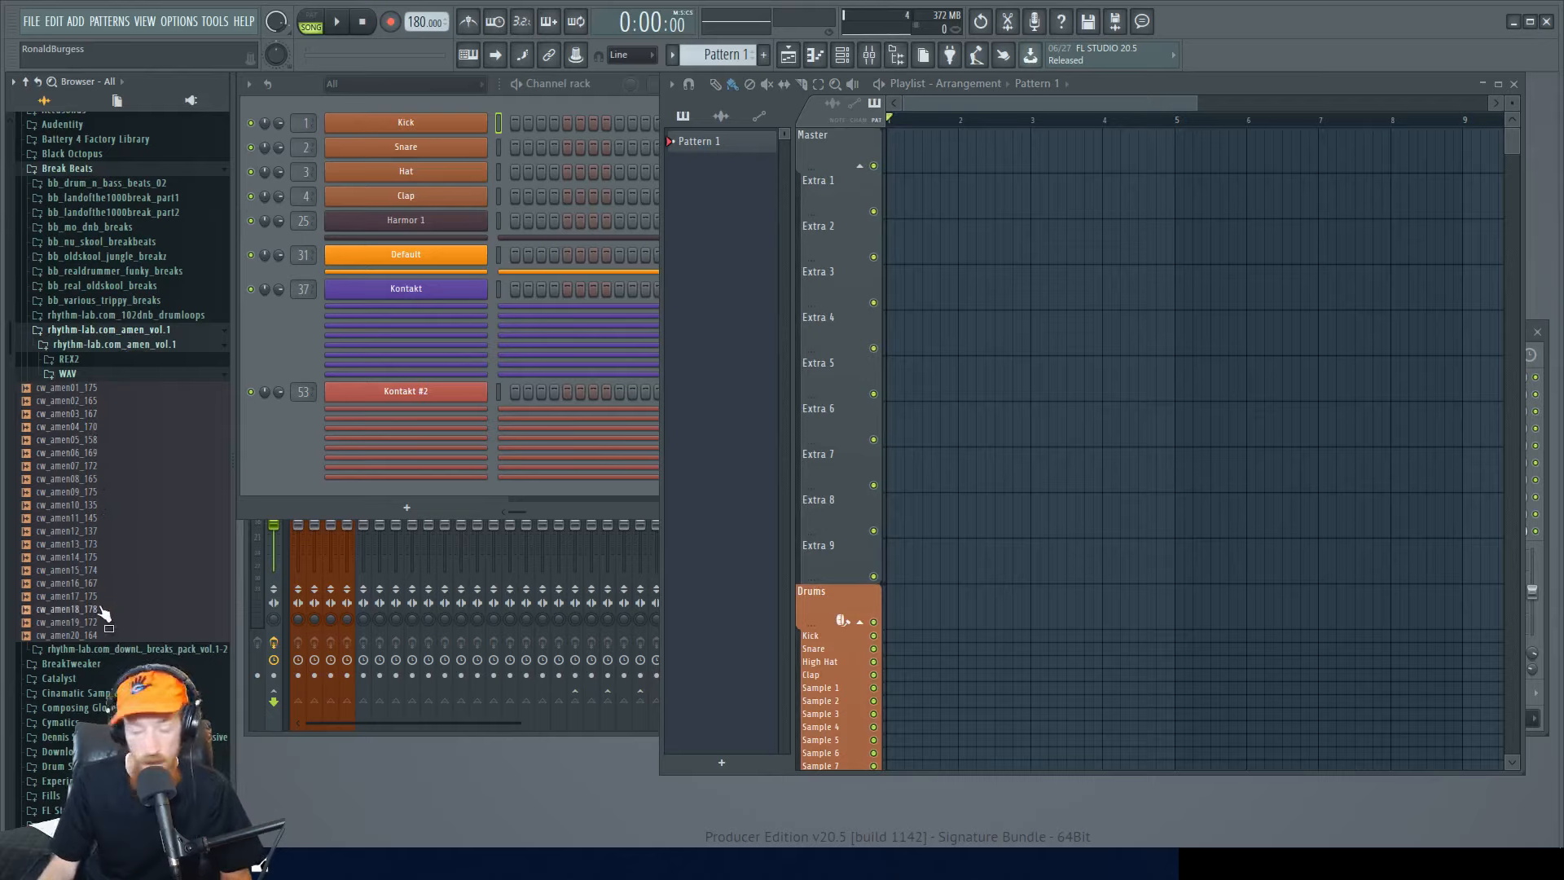
left_click(81, 557)
left_click(89, 572)
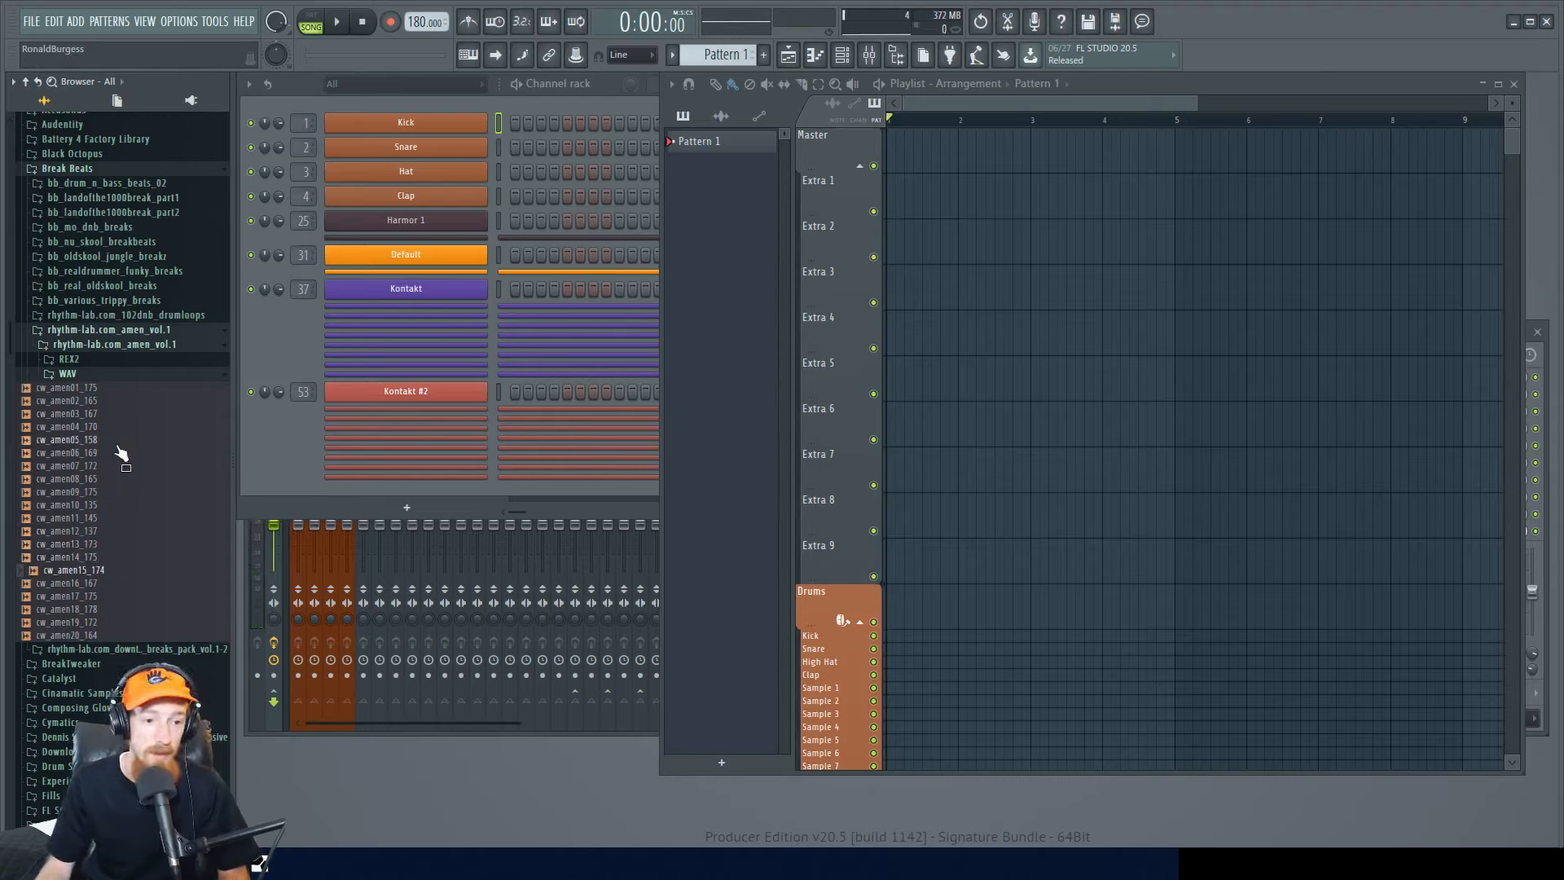
- Place the cw_amen02_165 sample at the start of the playlist's Master track
left_click(69, 400)
left_click_drag(69, 400, 963, 140)
scroll(1031, 256, "up", 3)
scroll(1030, 256, "up", 3)
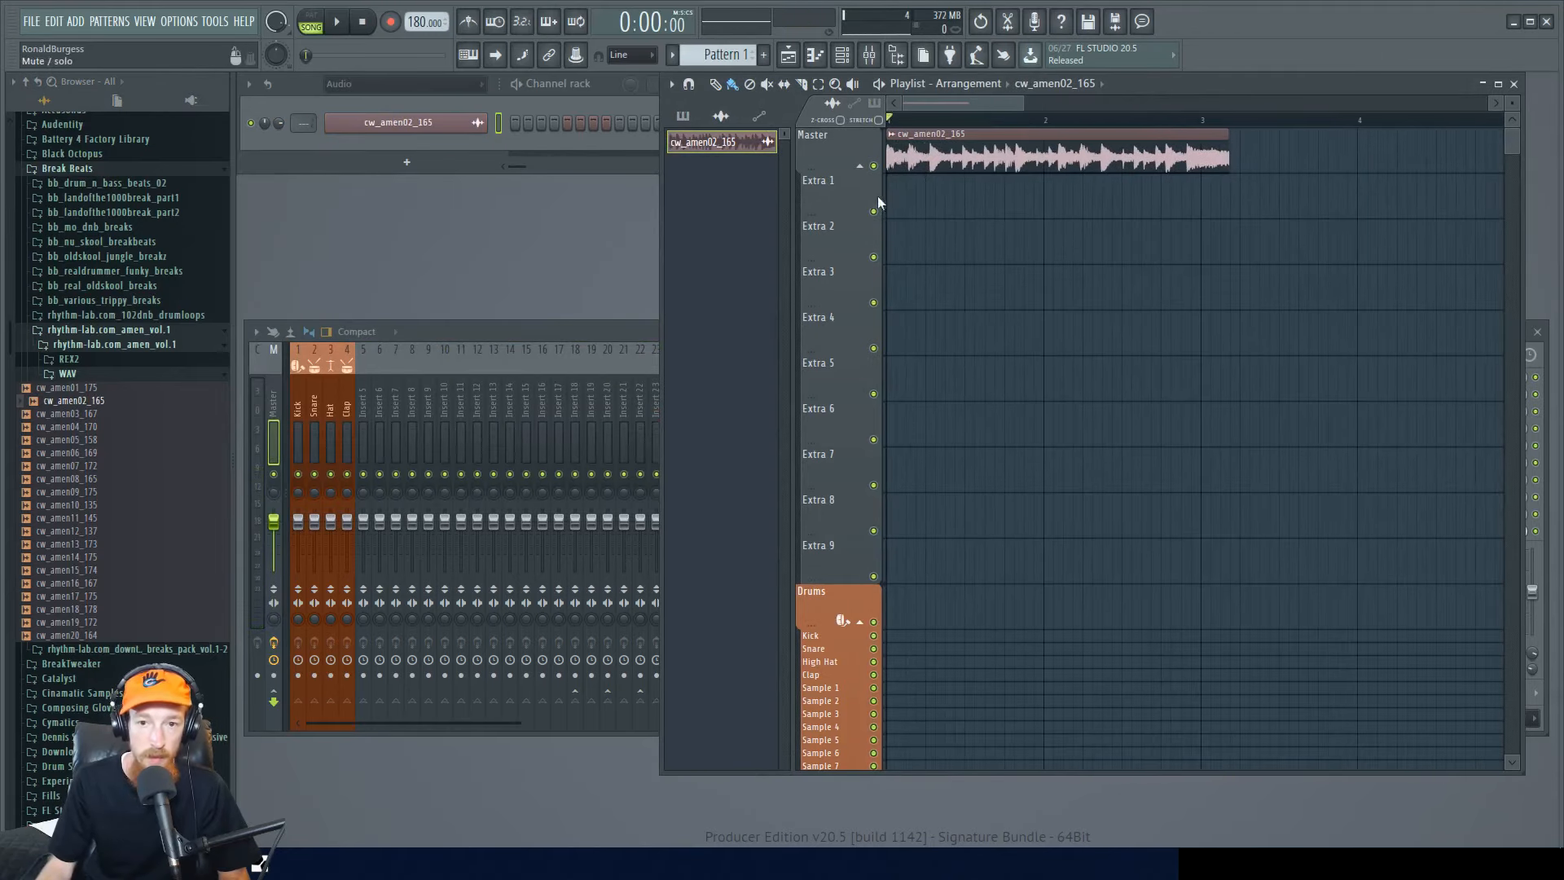
- Set the project tempo to 165 BPM to match the cw_amen02_165 loop
double_click(414, 22)
type("165")
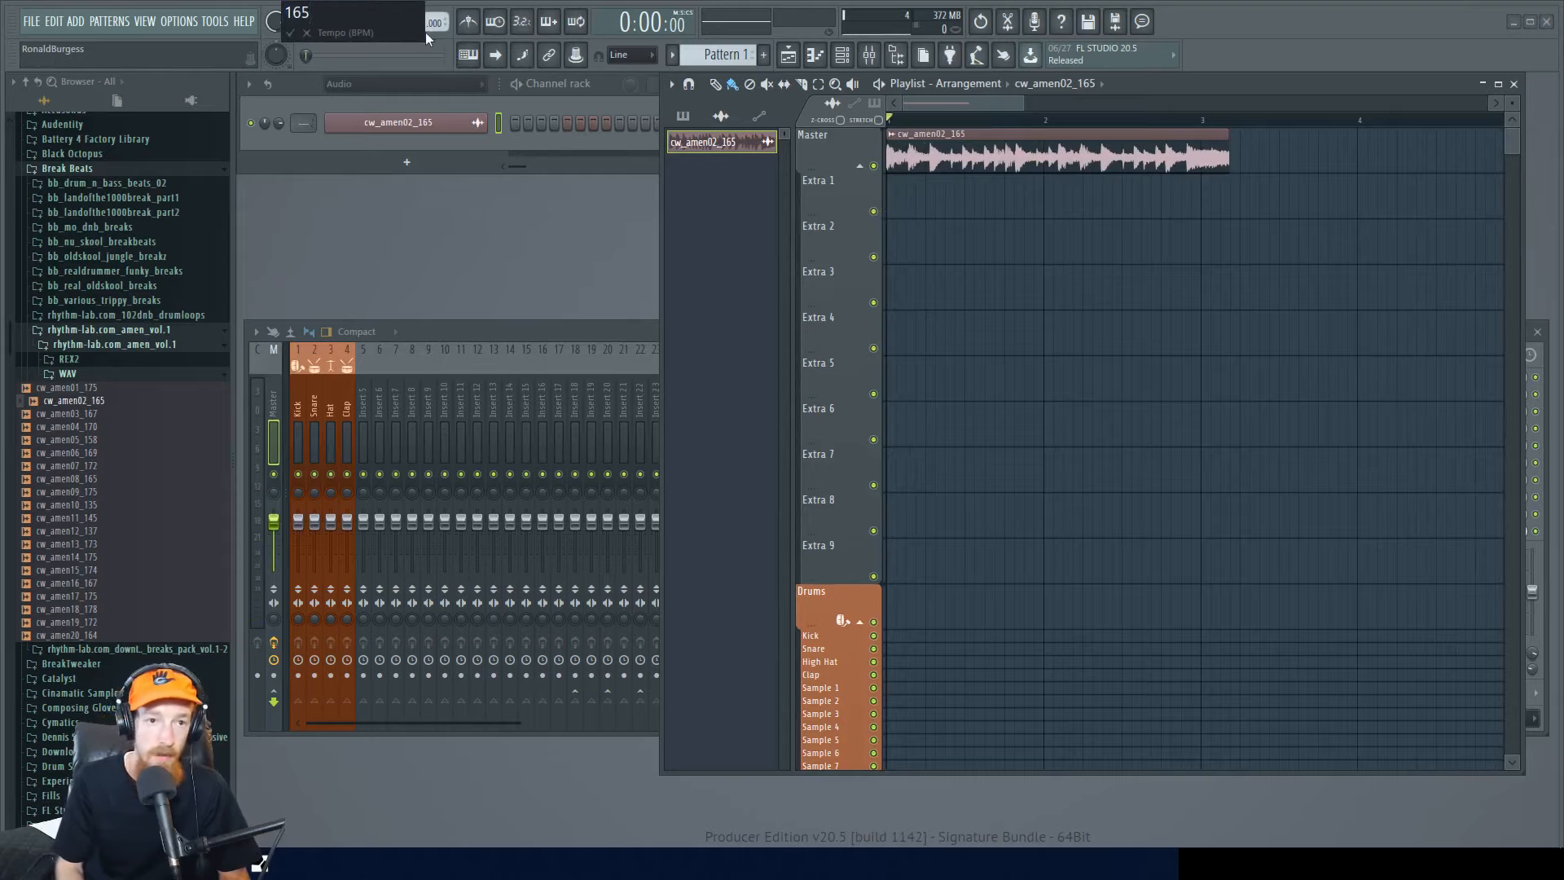
key("Return")
scroll(929, 209, "up", 2)
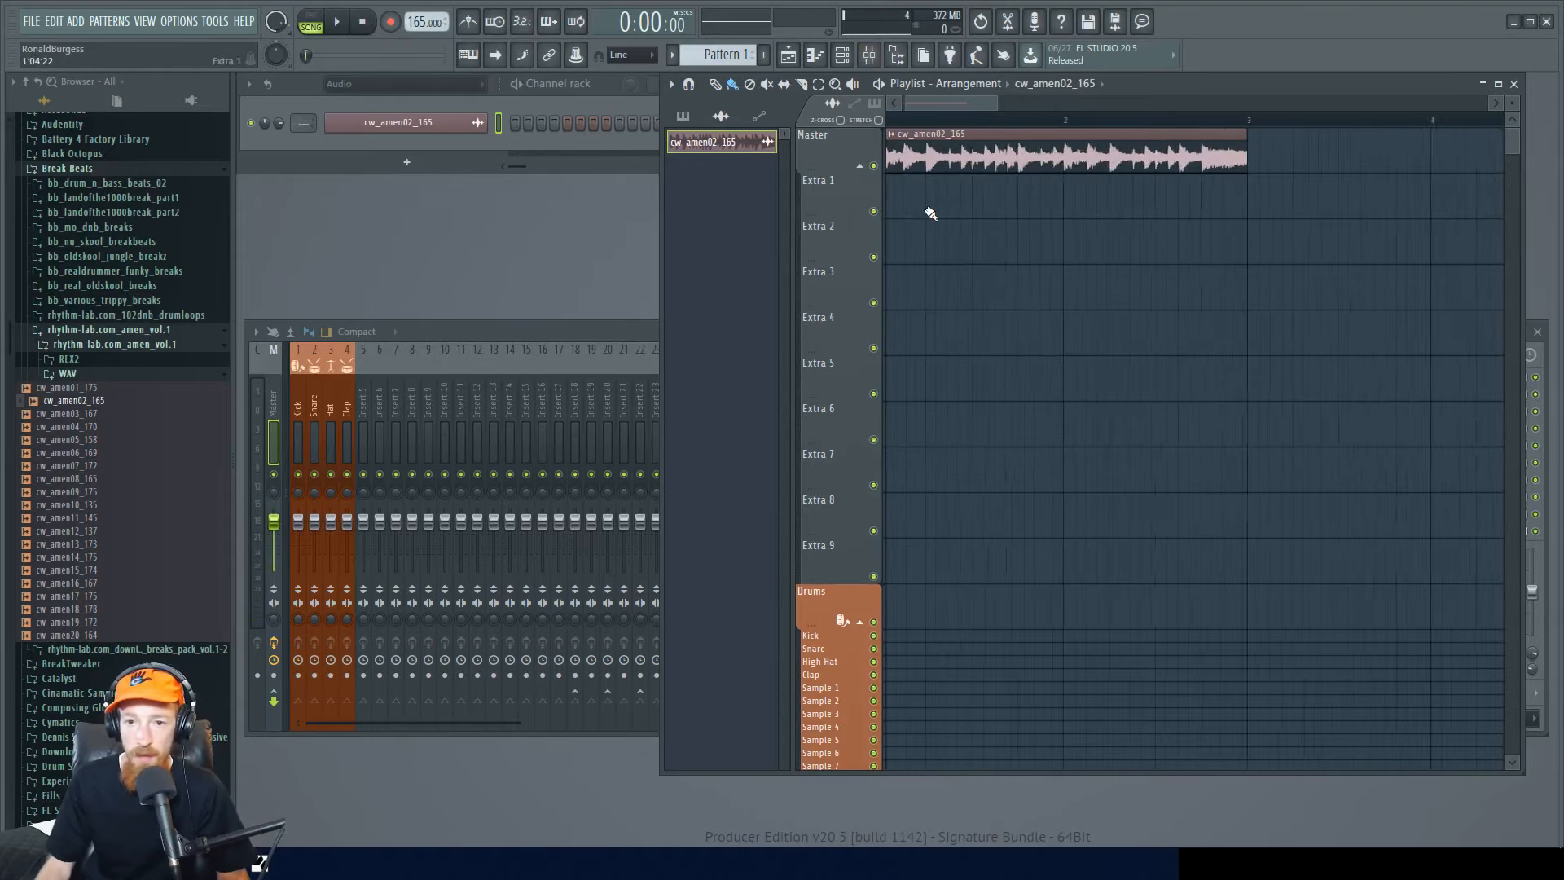
scroll(950, 220, "up", 1)
scroll(998, 210, "down", 3)
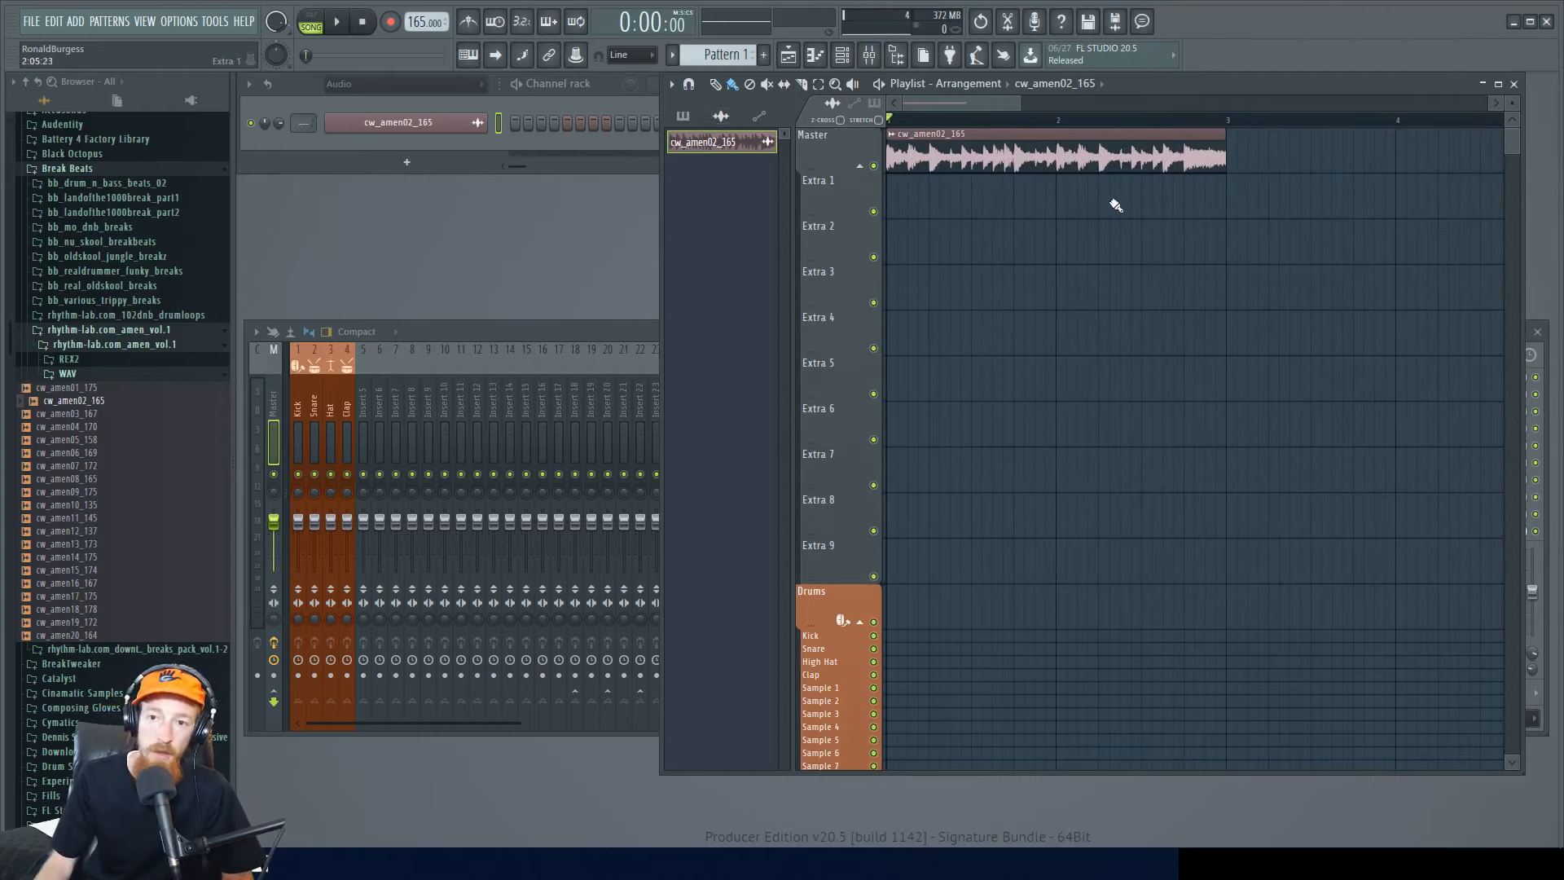
- Play back the unedited two-bar break loop
scroll(1116, 212, "down", 4)
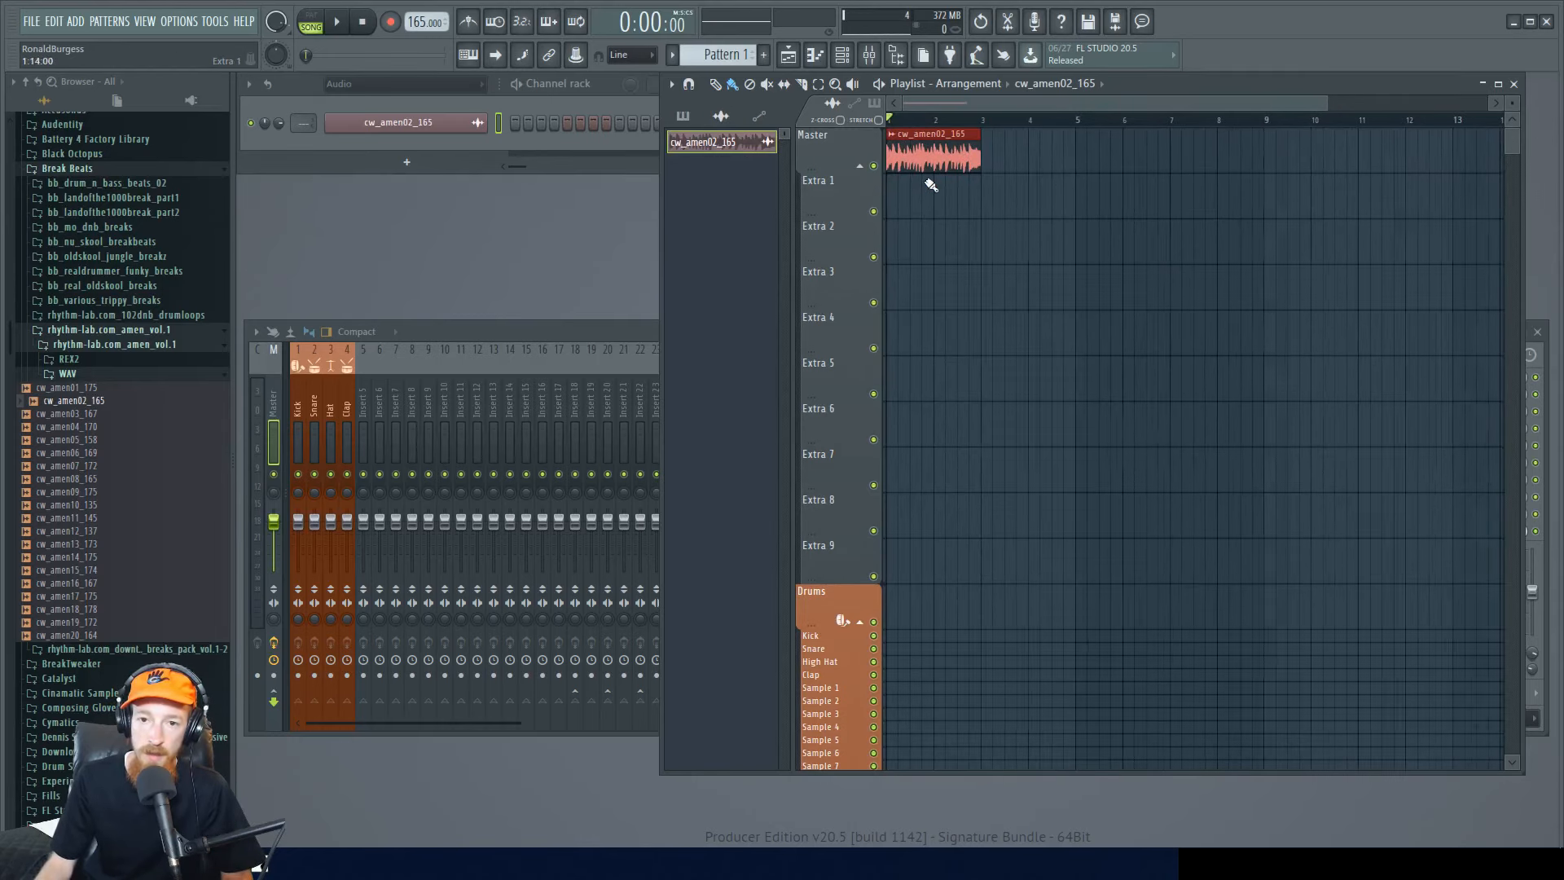
scroll(931, 185, "up", 2)
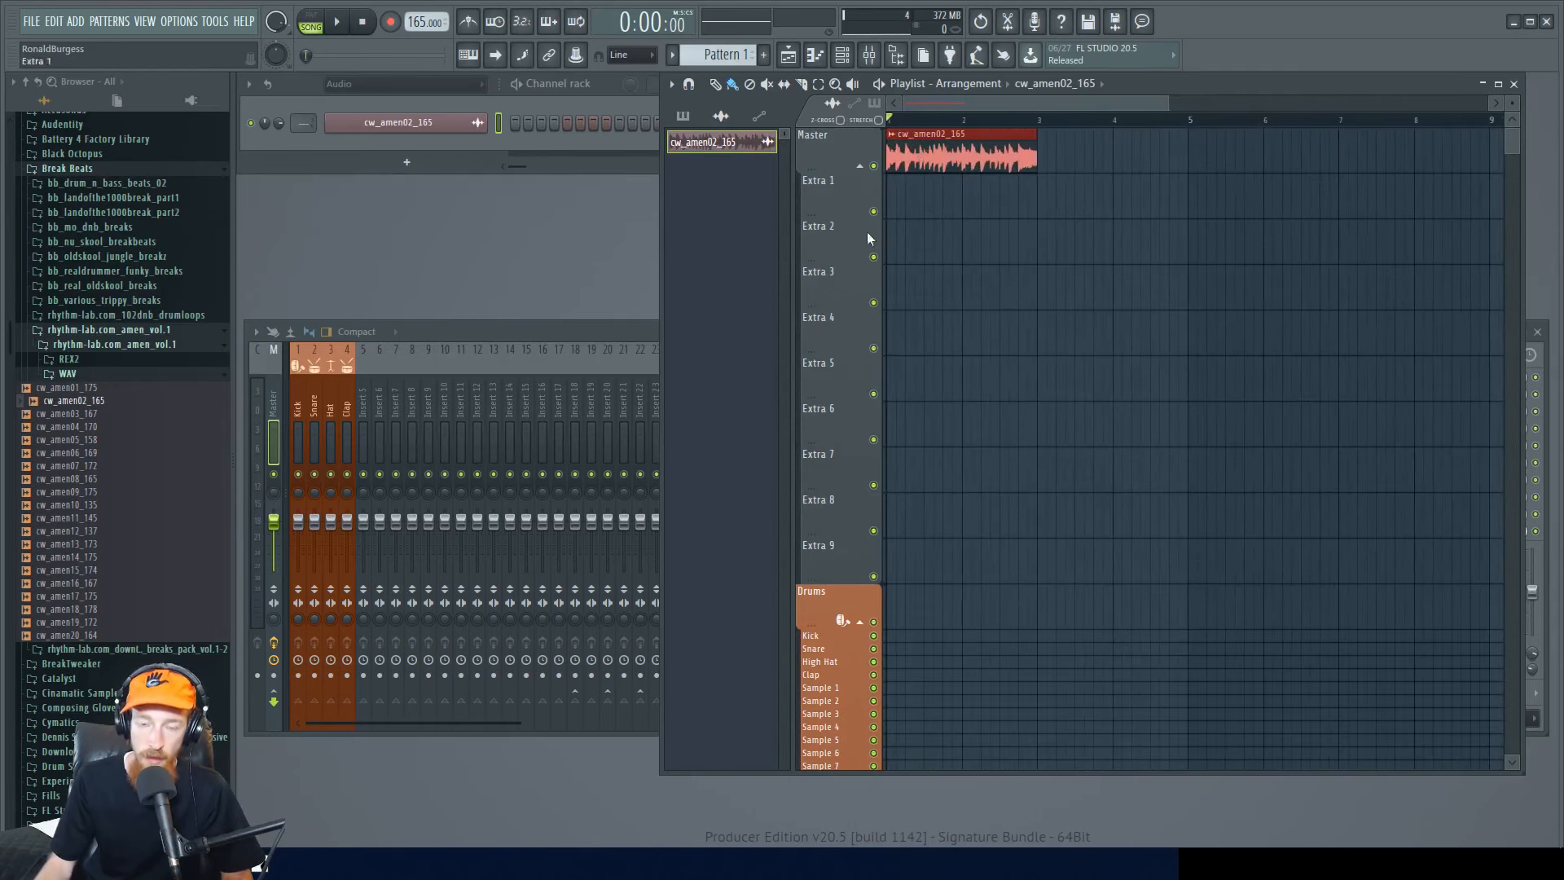
key("space")
key("space")
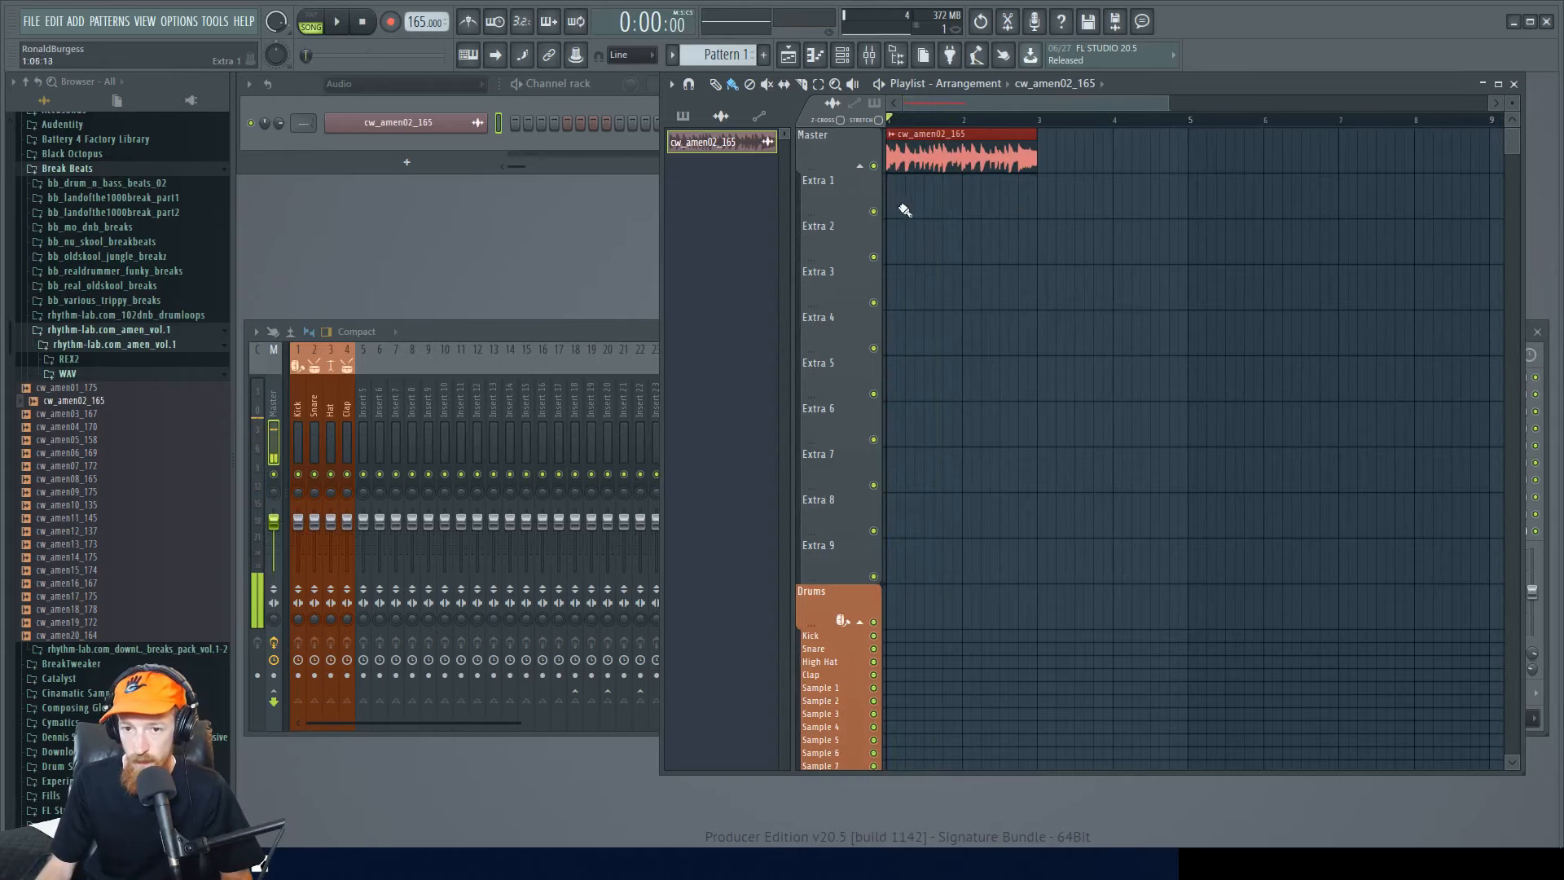
- Split the break at bar 2, move its second half to bar 3 and duplicate the first half into bar 2
scroll(936, 192, "up", 3)
left_click_drag(1065, 202, 1280, 160)
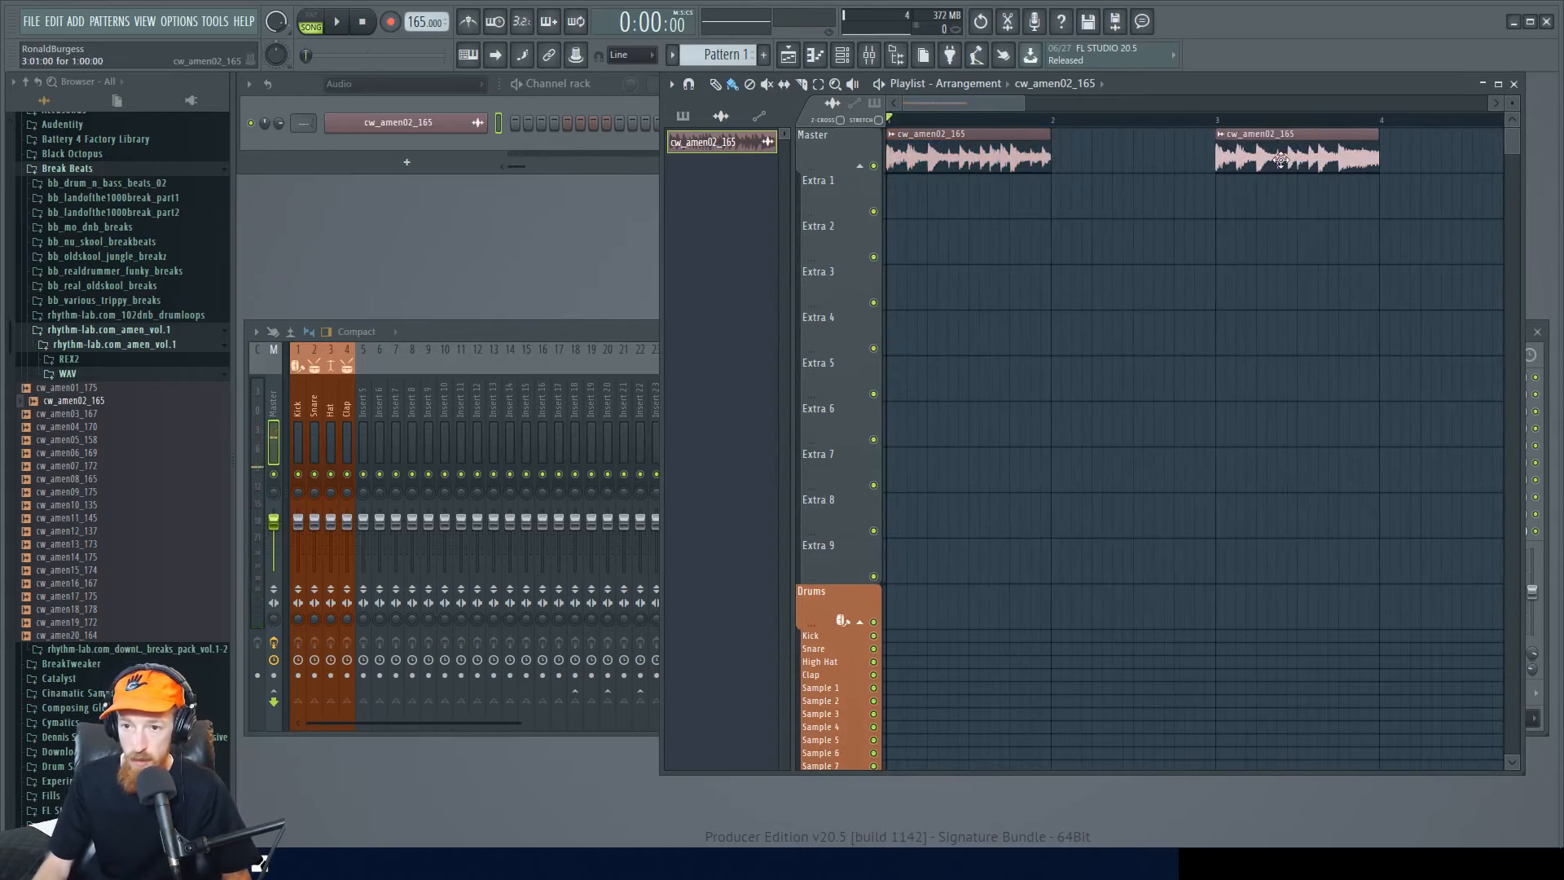
scroll(1140, 175, "down", 2)
key("ctrl+b")
scroll(1140, 253, "down", 2)
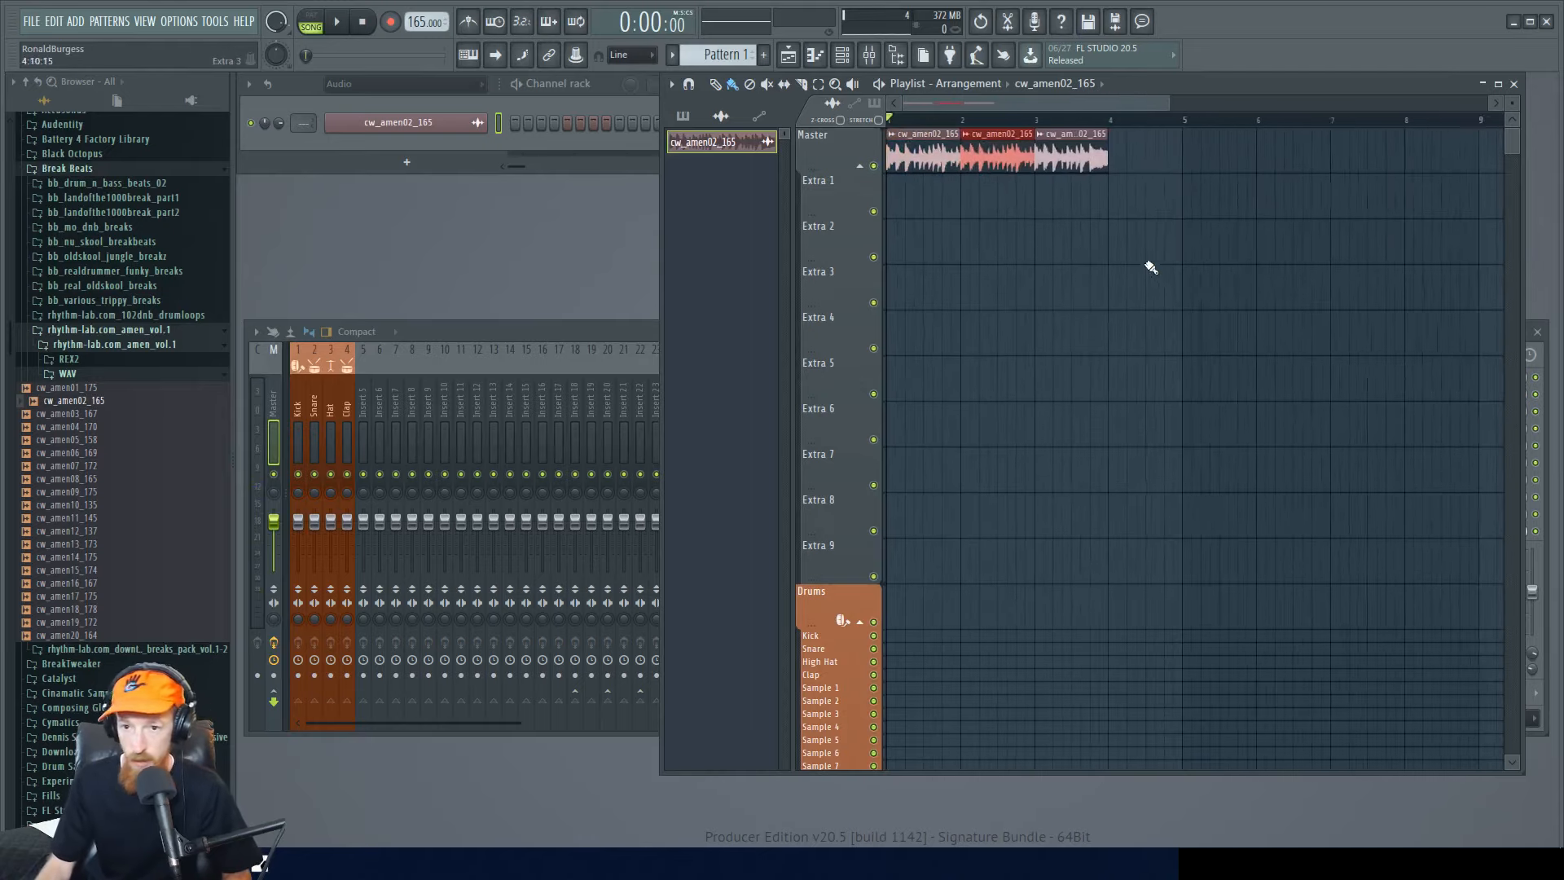
- Play back the three-bar break arrangement
key("space")
scroll(970, 213, "down", 1)
left_click_drag(967, 213, 1031, 227)
key("space")
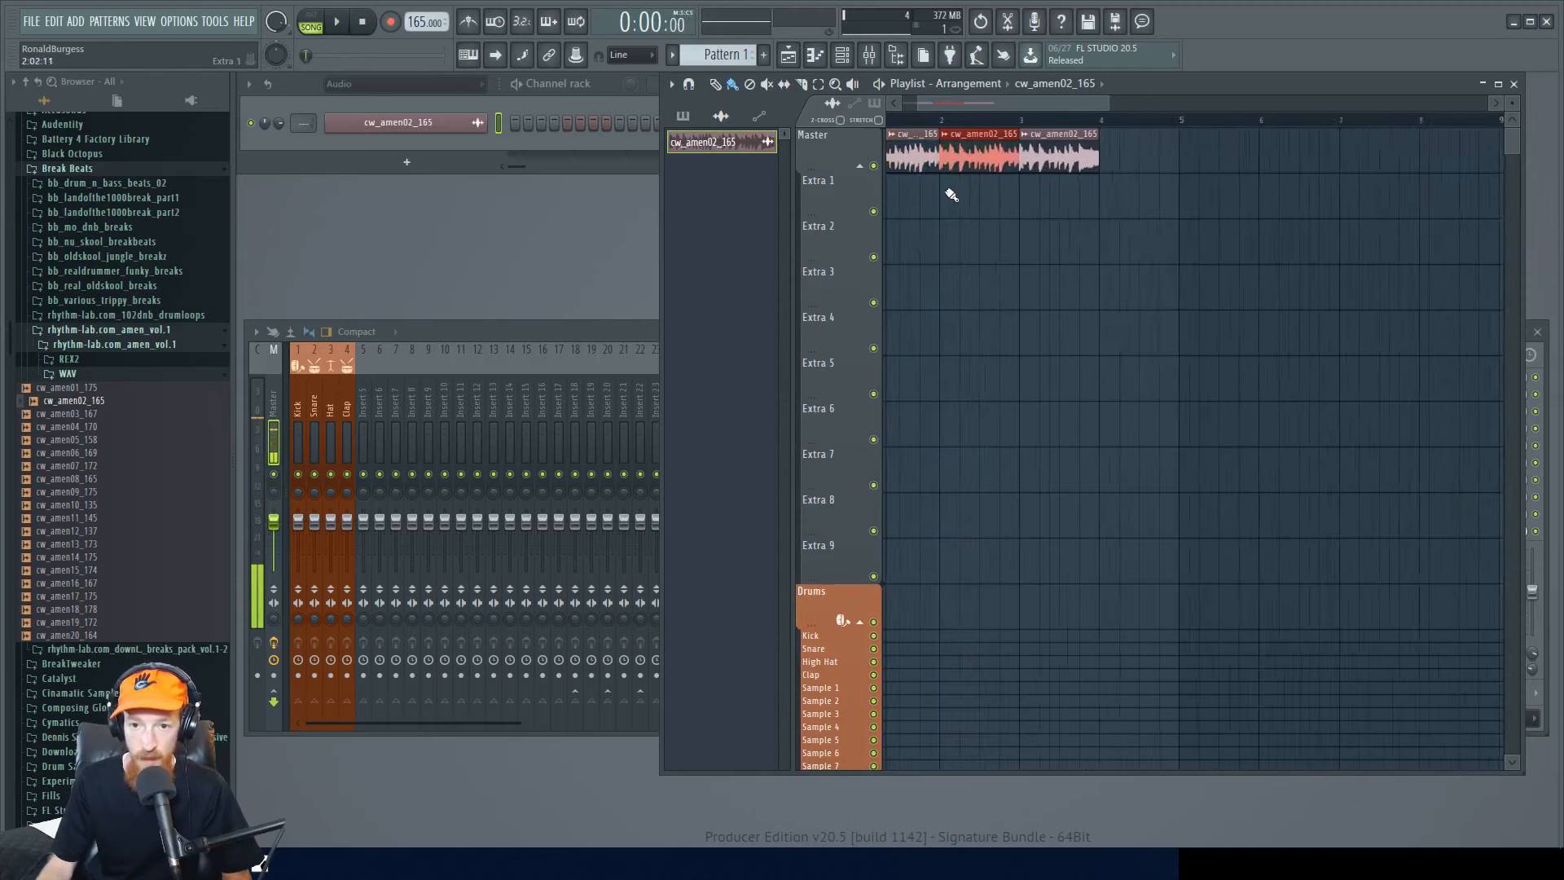
- Slice the bar 2 clip into shorter pieces and move cut pieces down to the Extra 1 track
scroll(1022, 192, "up", 3)
mouse_move(1058, 220)
left_mouse_down()
mouse_move(1044, 154)
mouse_move(1062, 224)
mouse_move(1290, 158)
left_mouse_up()
scroll(1014, 184, "up", 2)
mouse_move(1013, 145)
left_mouse_down()
mouse_move(1102, 143)
mouse_move(1044, 213)
mouse_move(1084, 217)
mouse_move(1072, 200)
left_mouse_up()
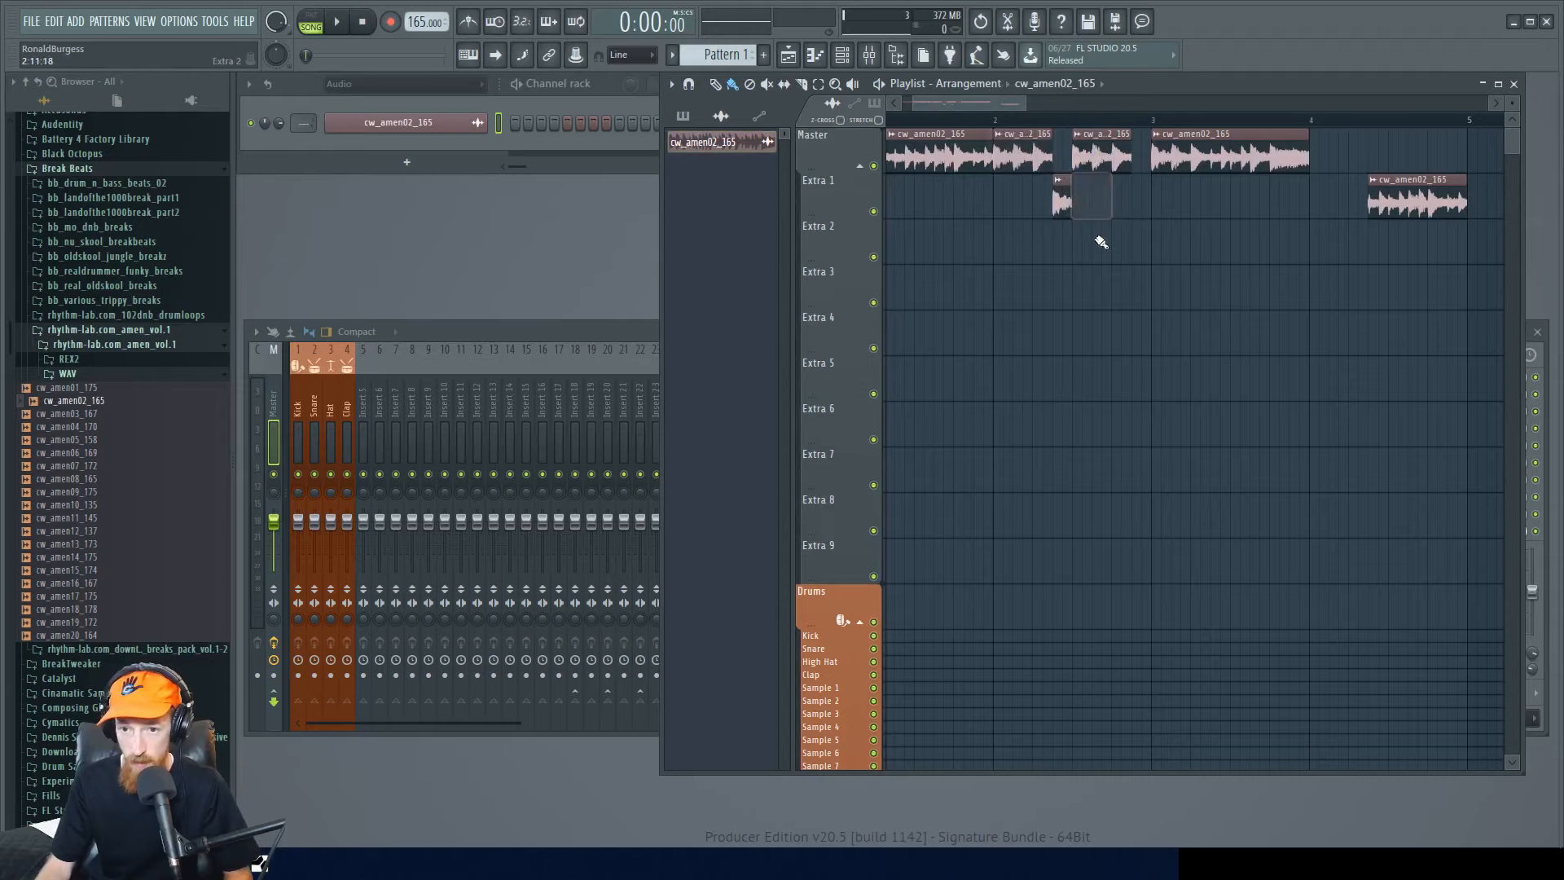
- Use the Slip tool to shift the audio inside the short Extra 1 slice, and move the slice into the mid-bar 2 gap on Master
right_click(1004, 279)
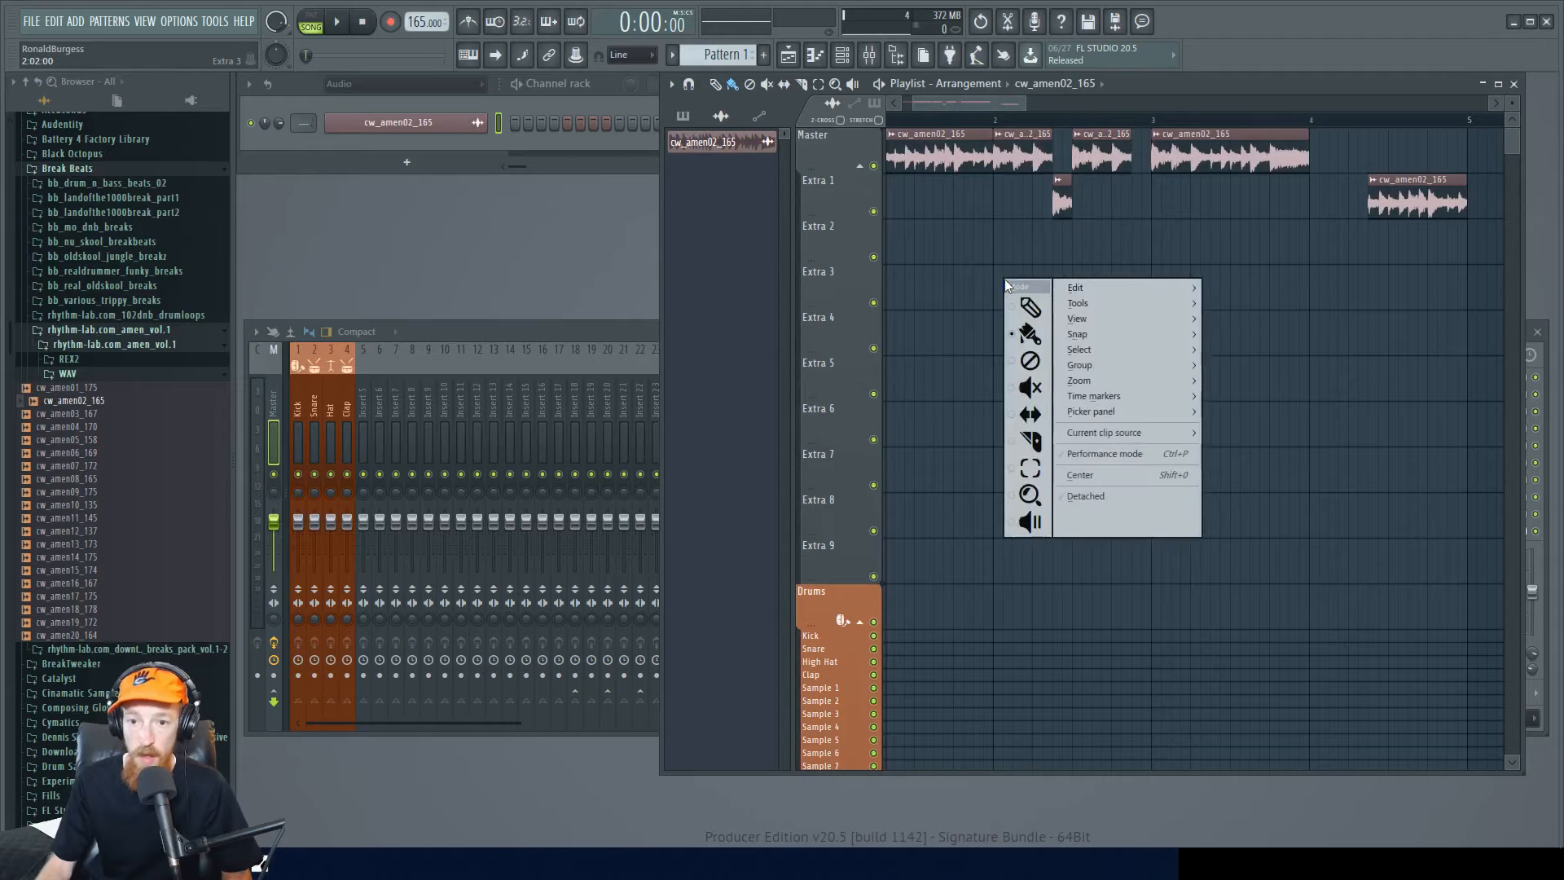
left_click(1029, 414)
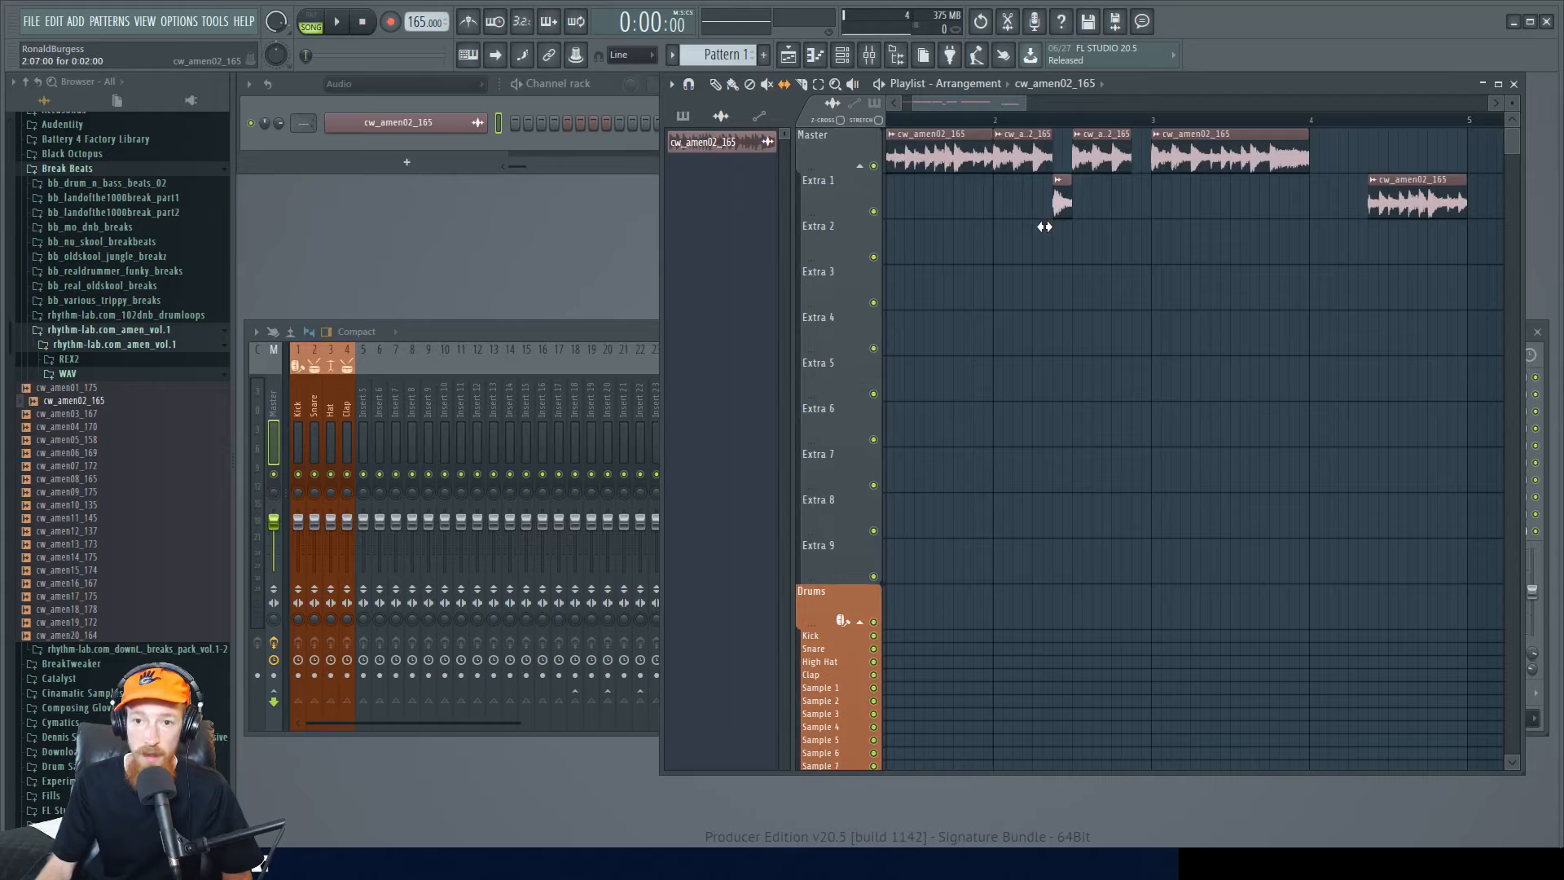
scroll(1058, 198, "down", 2)
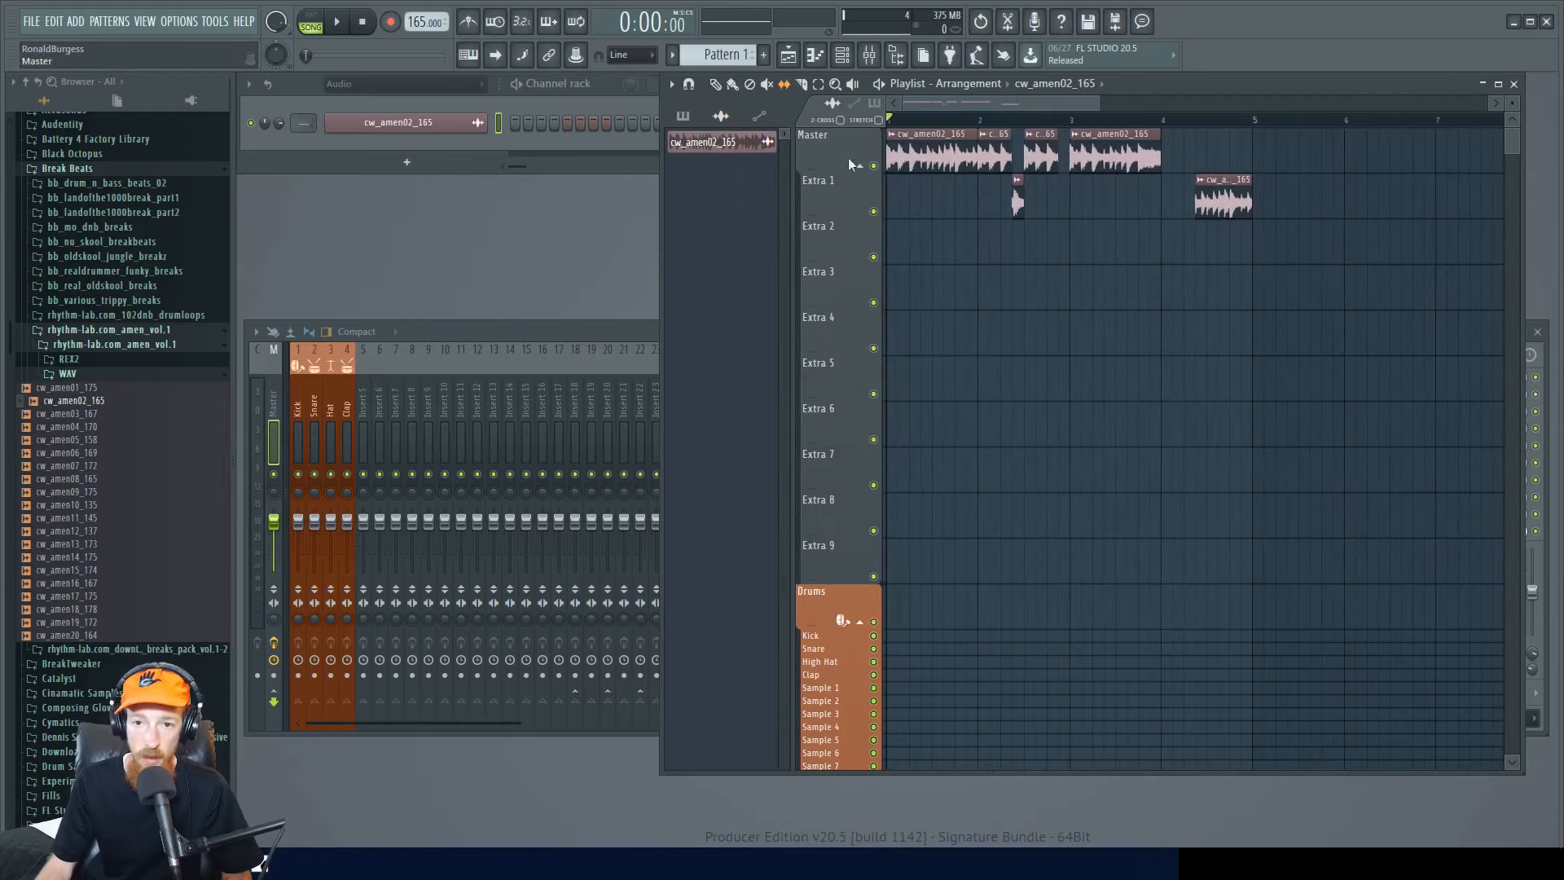
scroll(1014, 187, "up", 3)
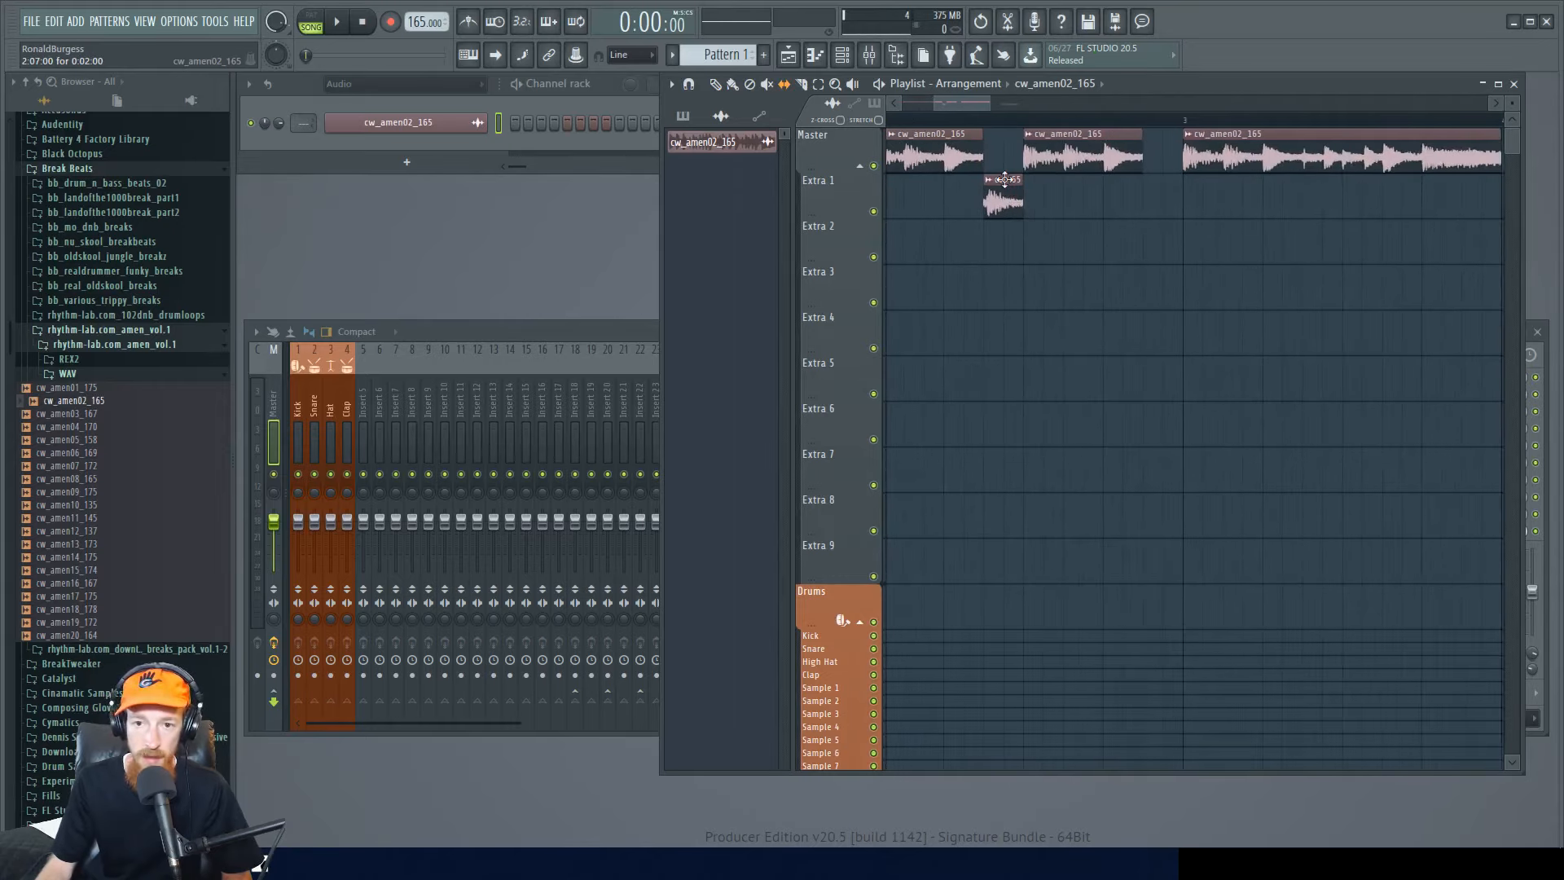
left_click_drag(1005, 180, 1003, 150)
- Play back the arrangement to check the slipped slice in bar 2
scroll(991, 251, "down", 2)
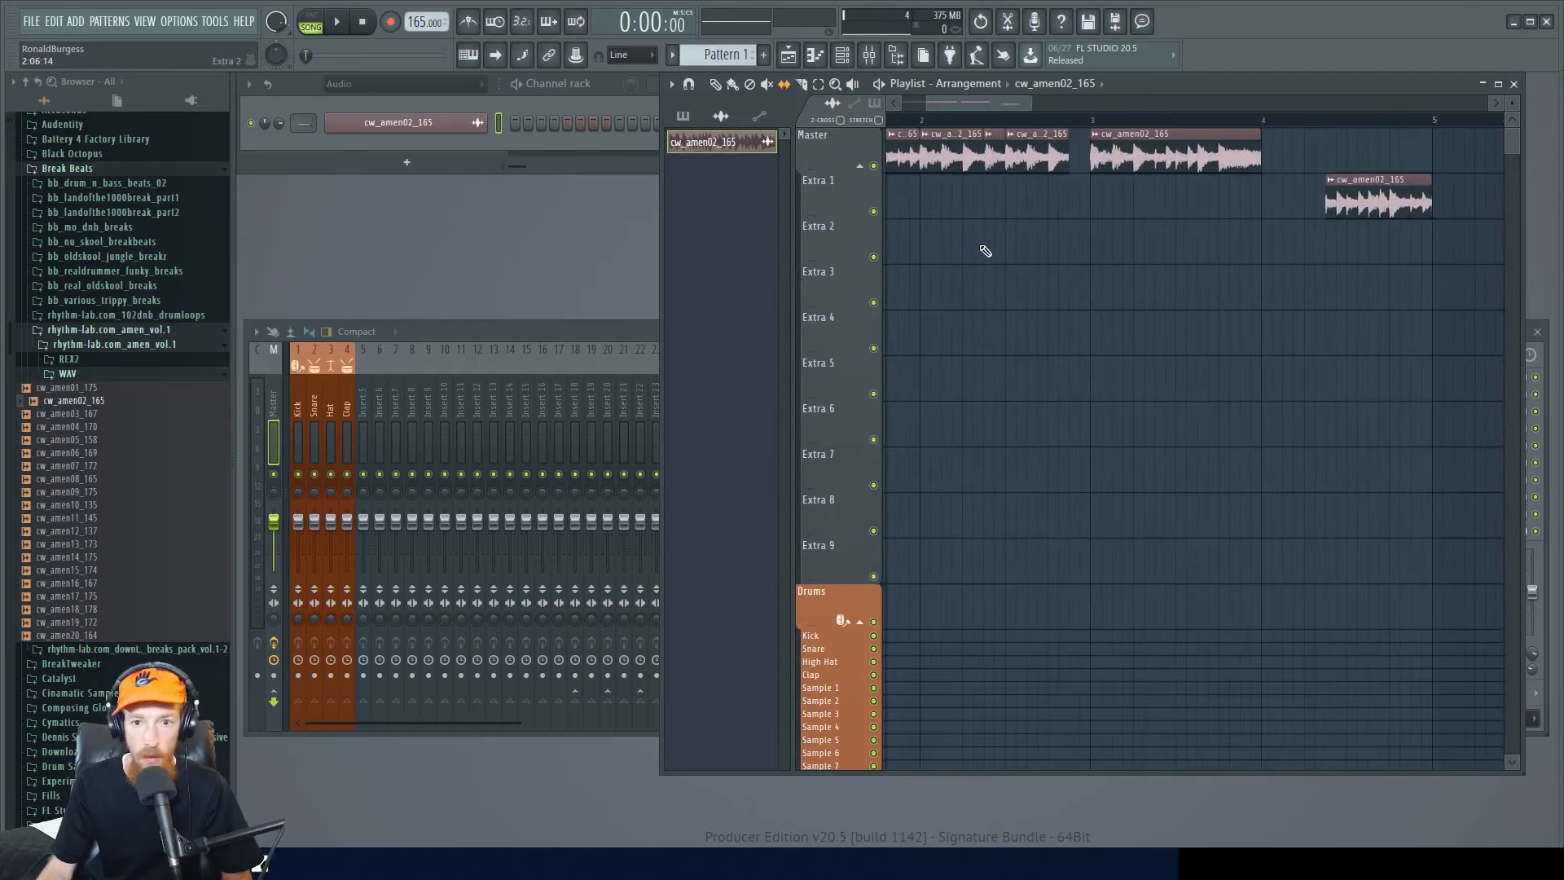
key("space")
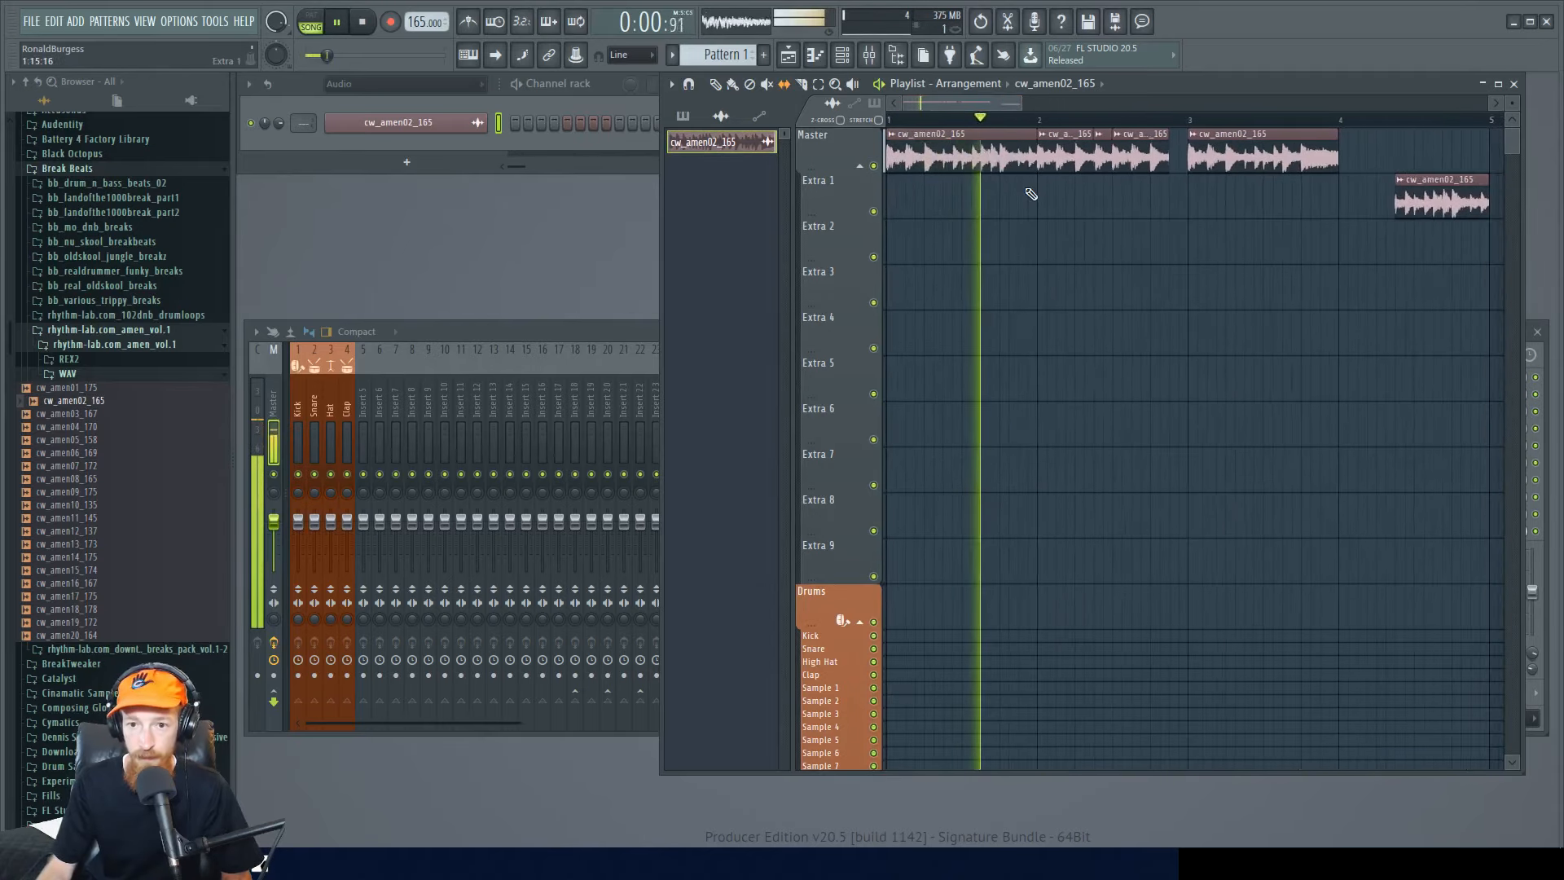
key("space")
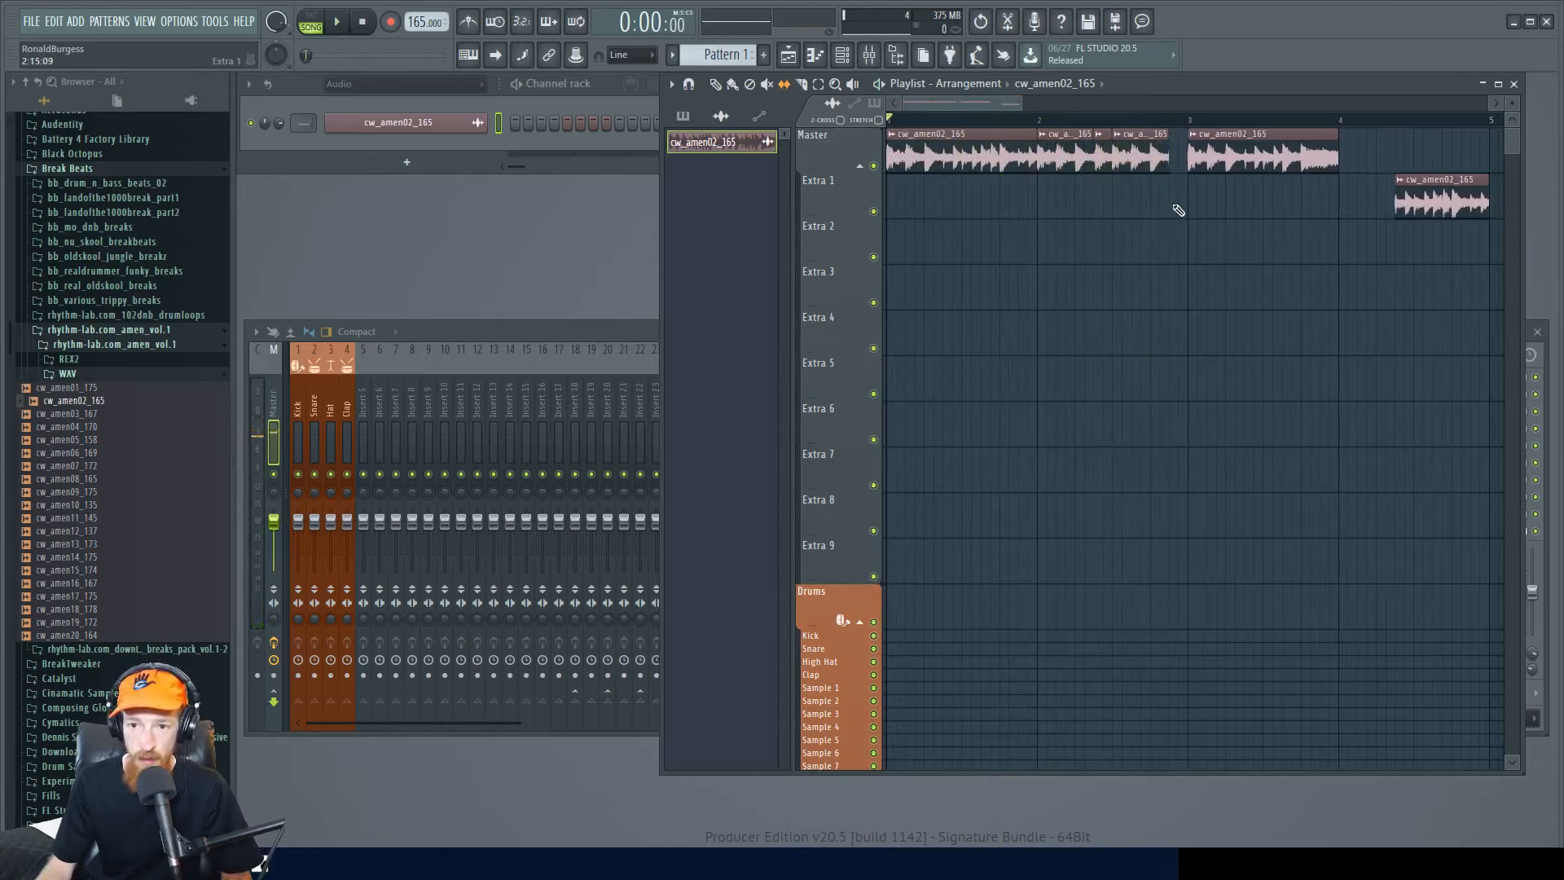
- Delete the leftover cw_amen02_165 piece from Extra 1 and fit a short cw_amen13_173 slice there in the gap before bar 3
left_click_drag(1437, 181, 1212, 193)
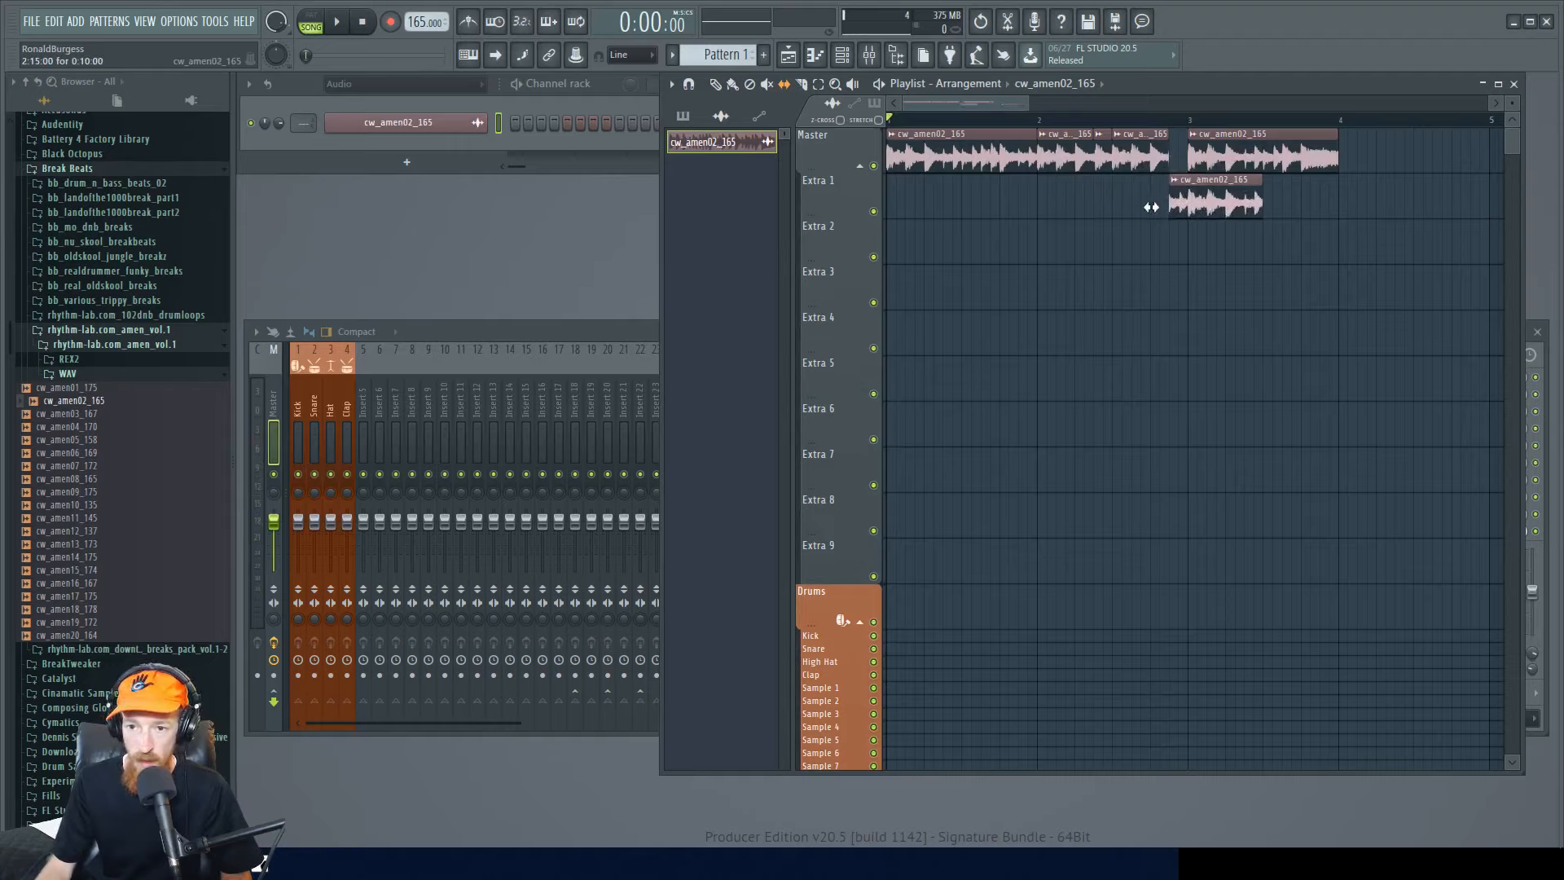
right_click(1191, 181)
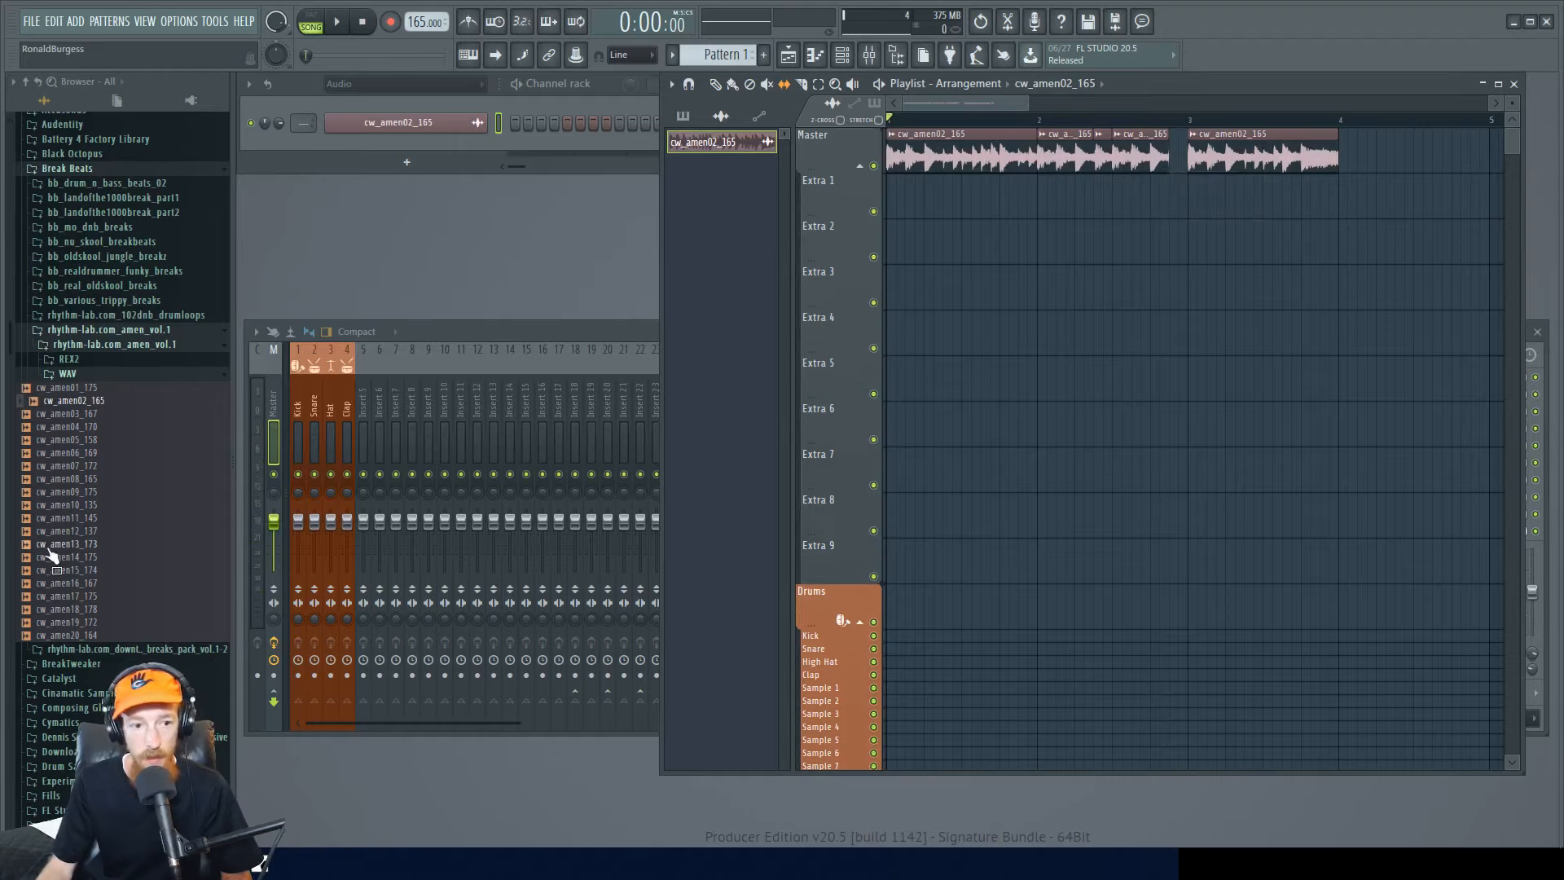
left_click_drag(74, 544, 1171, 199)
left_click_drag(1198, 267, 1189, 179)
right_click(1331, 194)
scroll(1168, 242, "up", 3)
- Play back the arrangement with the cw_amen13_173 slice before bar 3
key("space")
scroll(1125, 224, "down", 3)
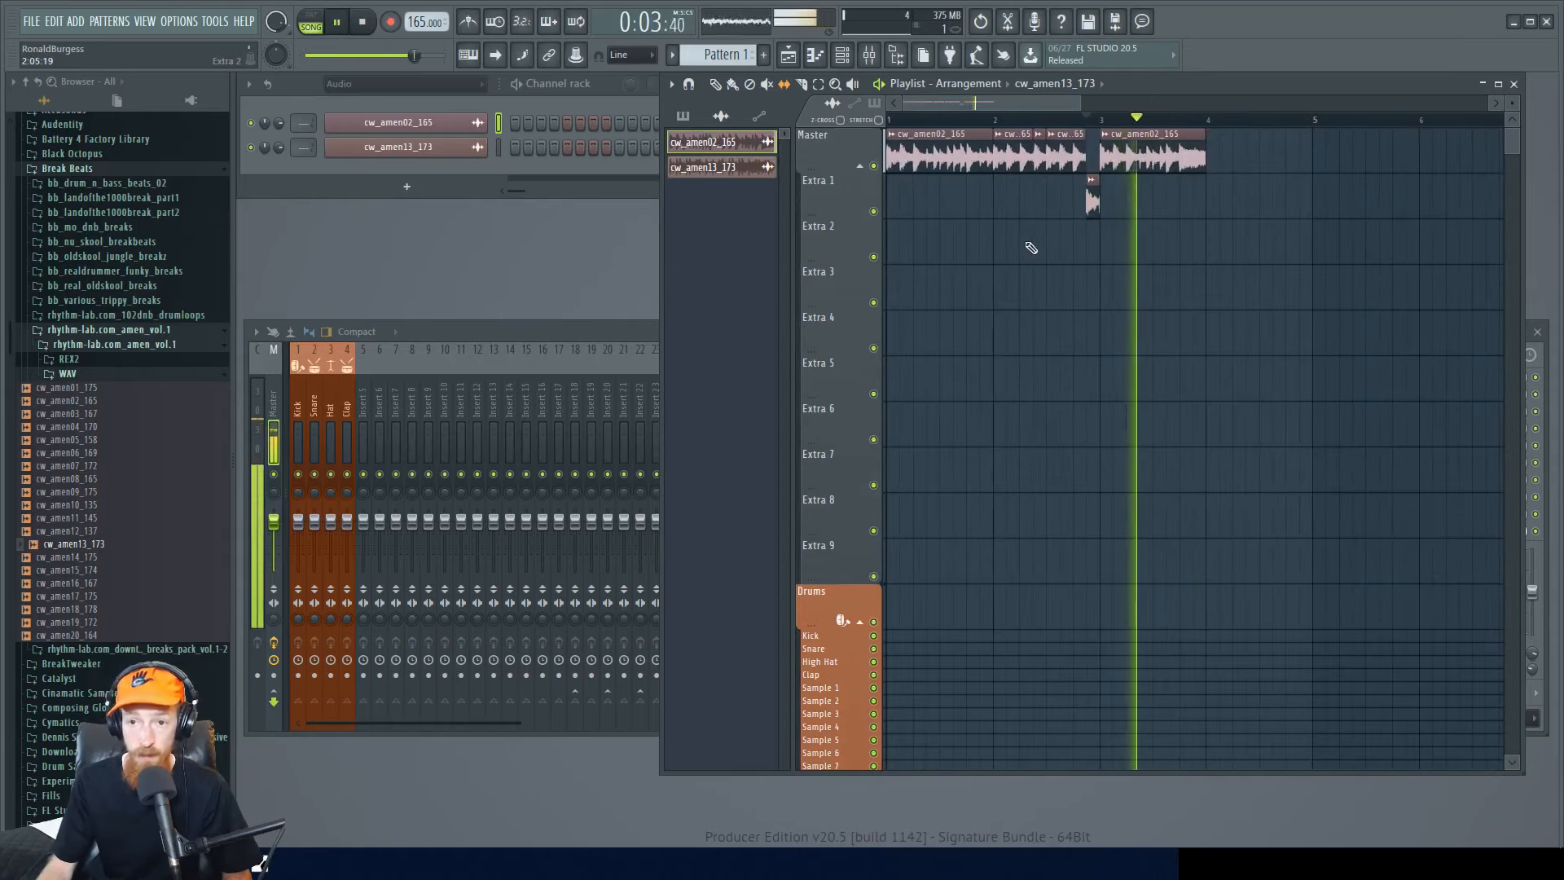
key("space")
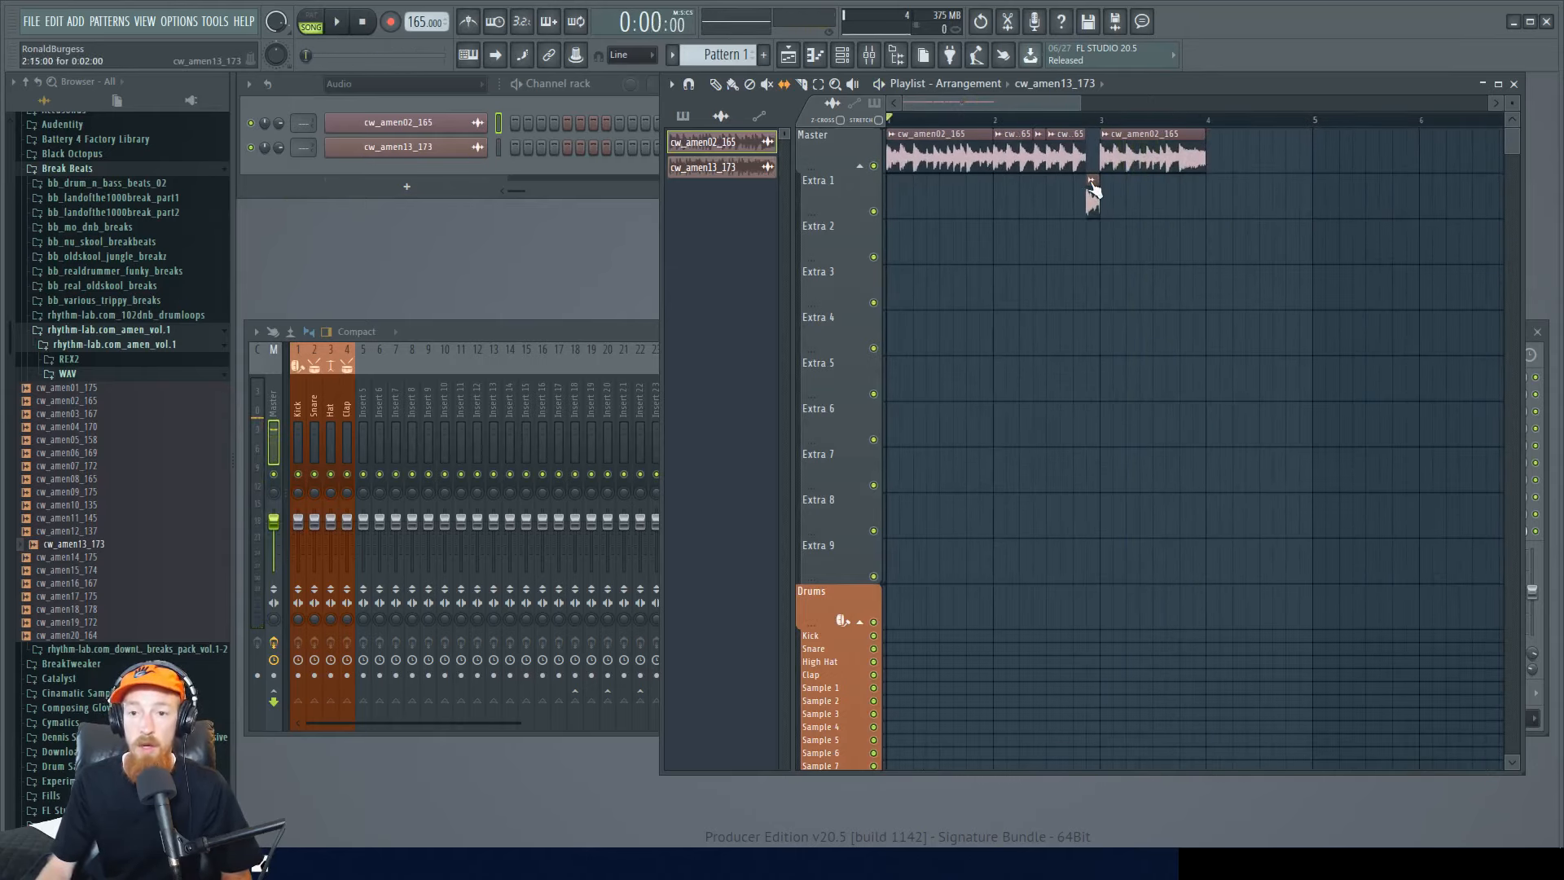
- Move the short cw_amen13_173 slice from Extra 1 up into the gap before bar 3 on Master
scroll(1095, 183, "up", 2)
left_click_drag(1090, 182, 1091, 136)
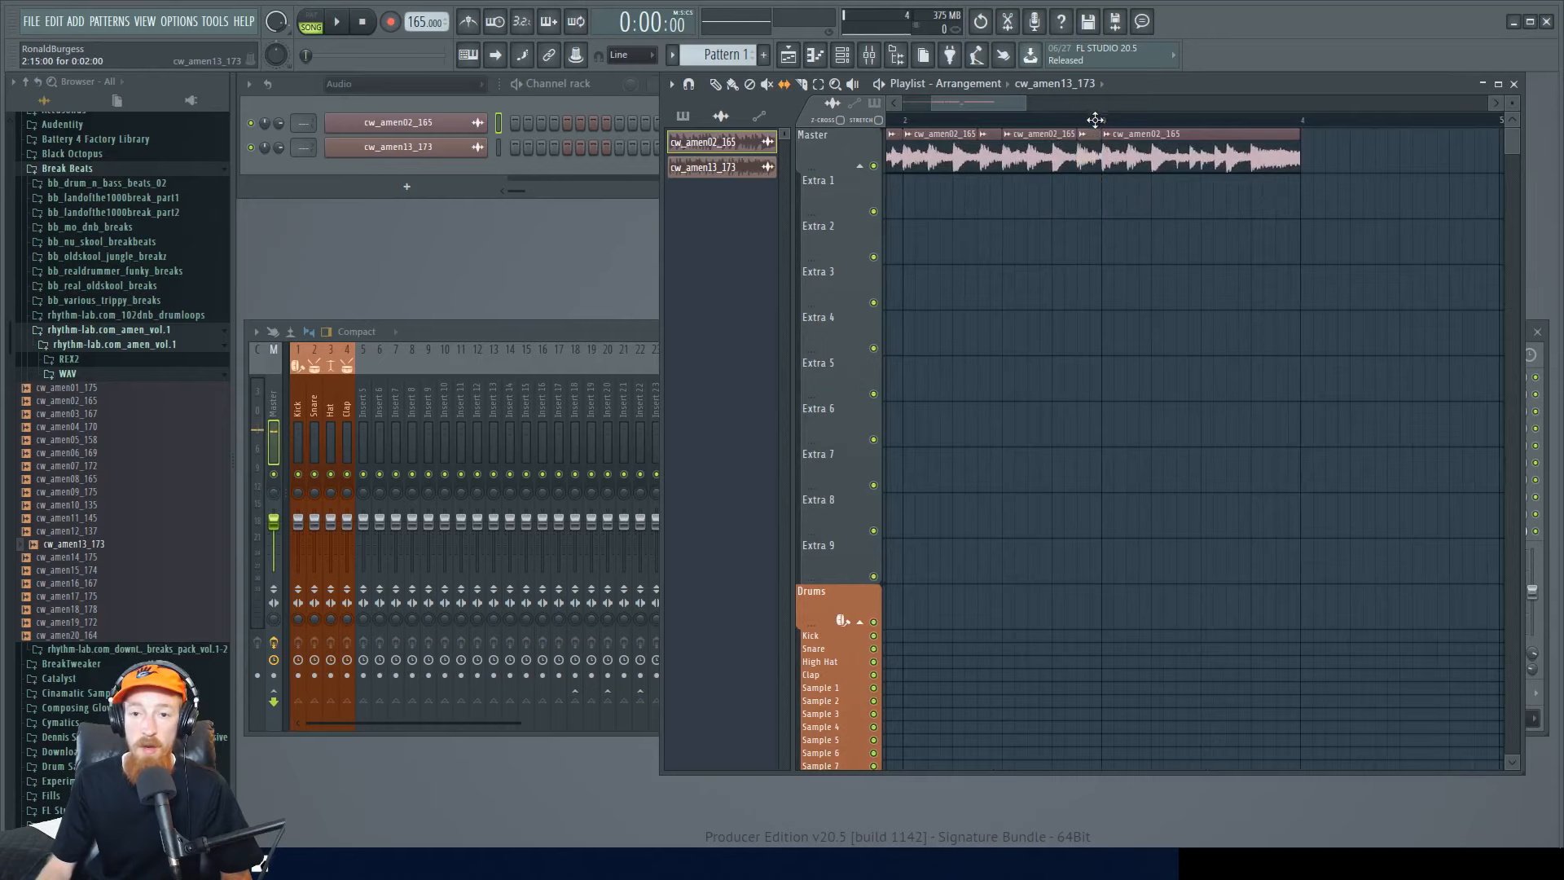
scroll(960, 272, "down", 2)
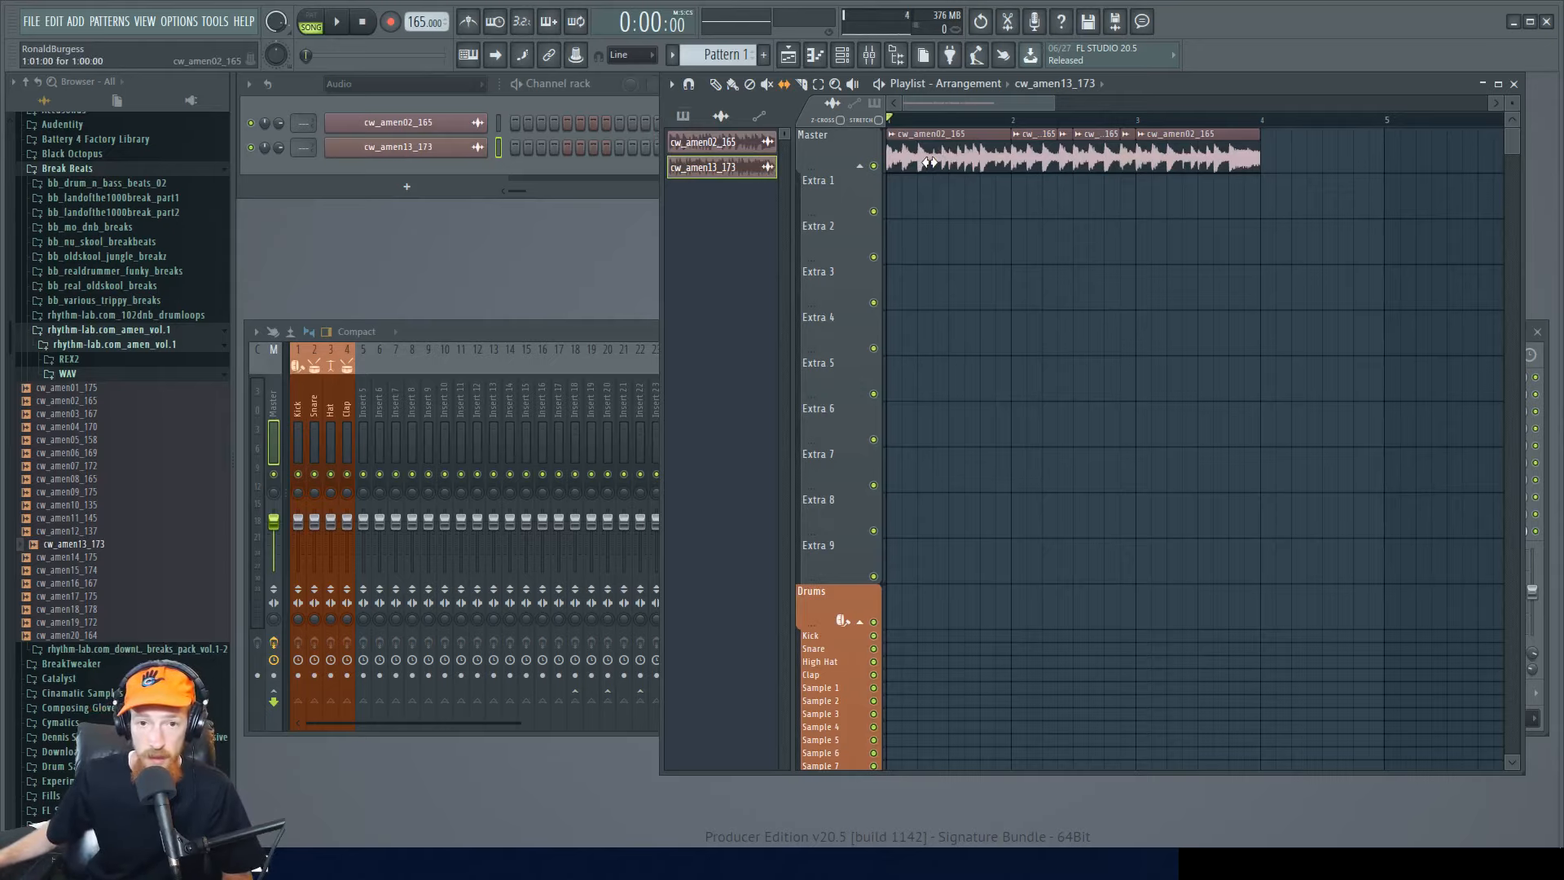
- Play back the gap-free three-bar sequence on the Master track
key("space")
scroll(1005, 227, "down", 2)
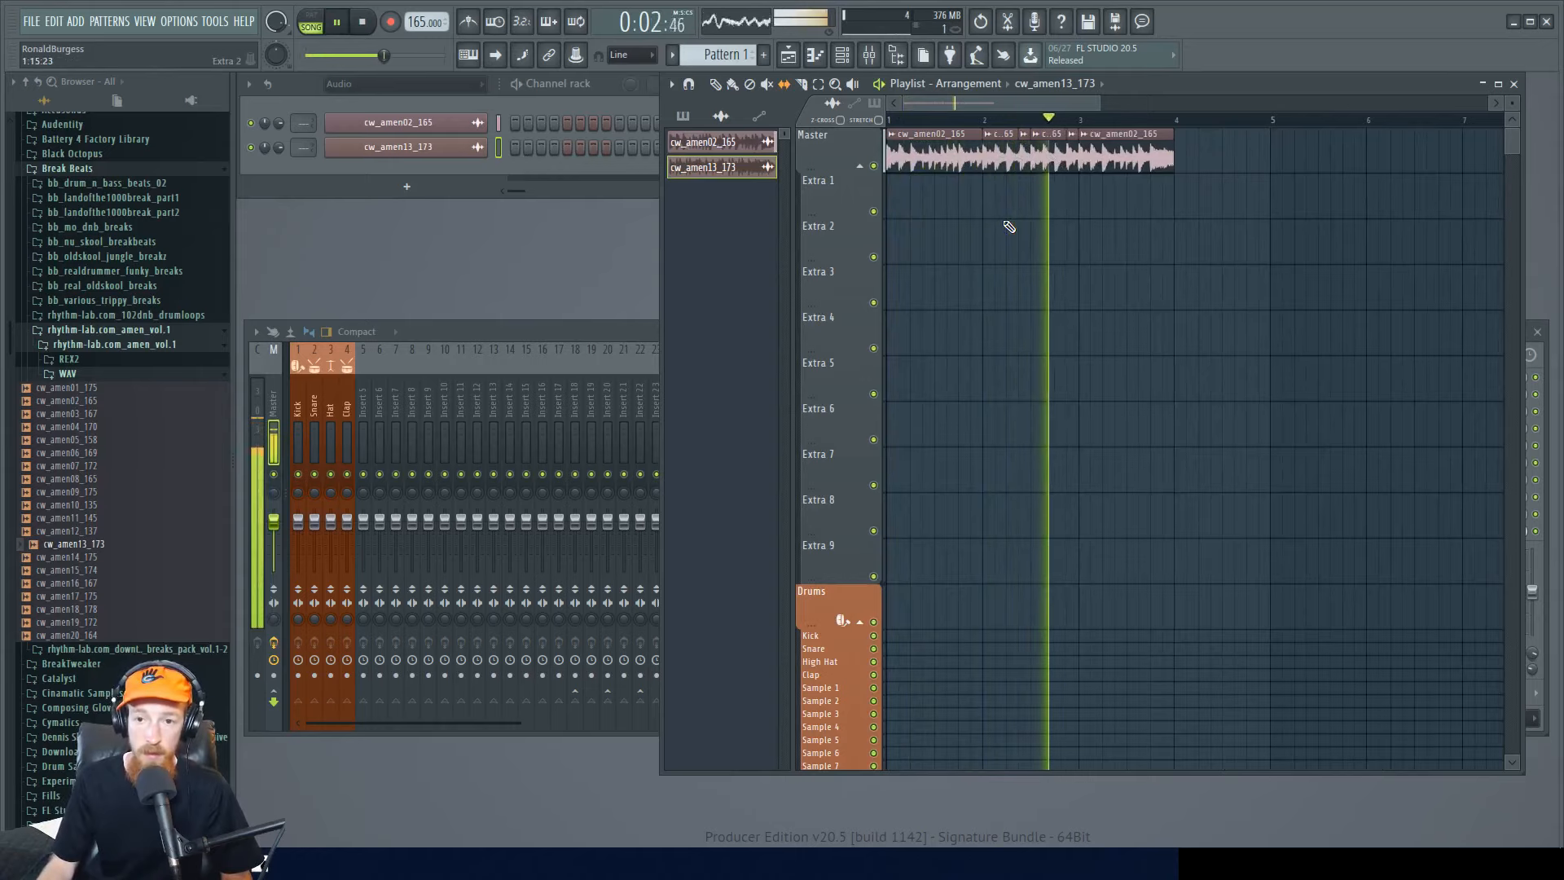
scroll(1117, 198, "down", 1)
key("space")
scroll(1096, 183, "down", 1)
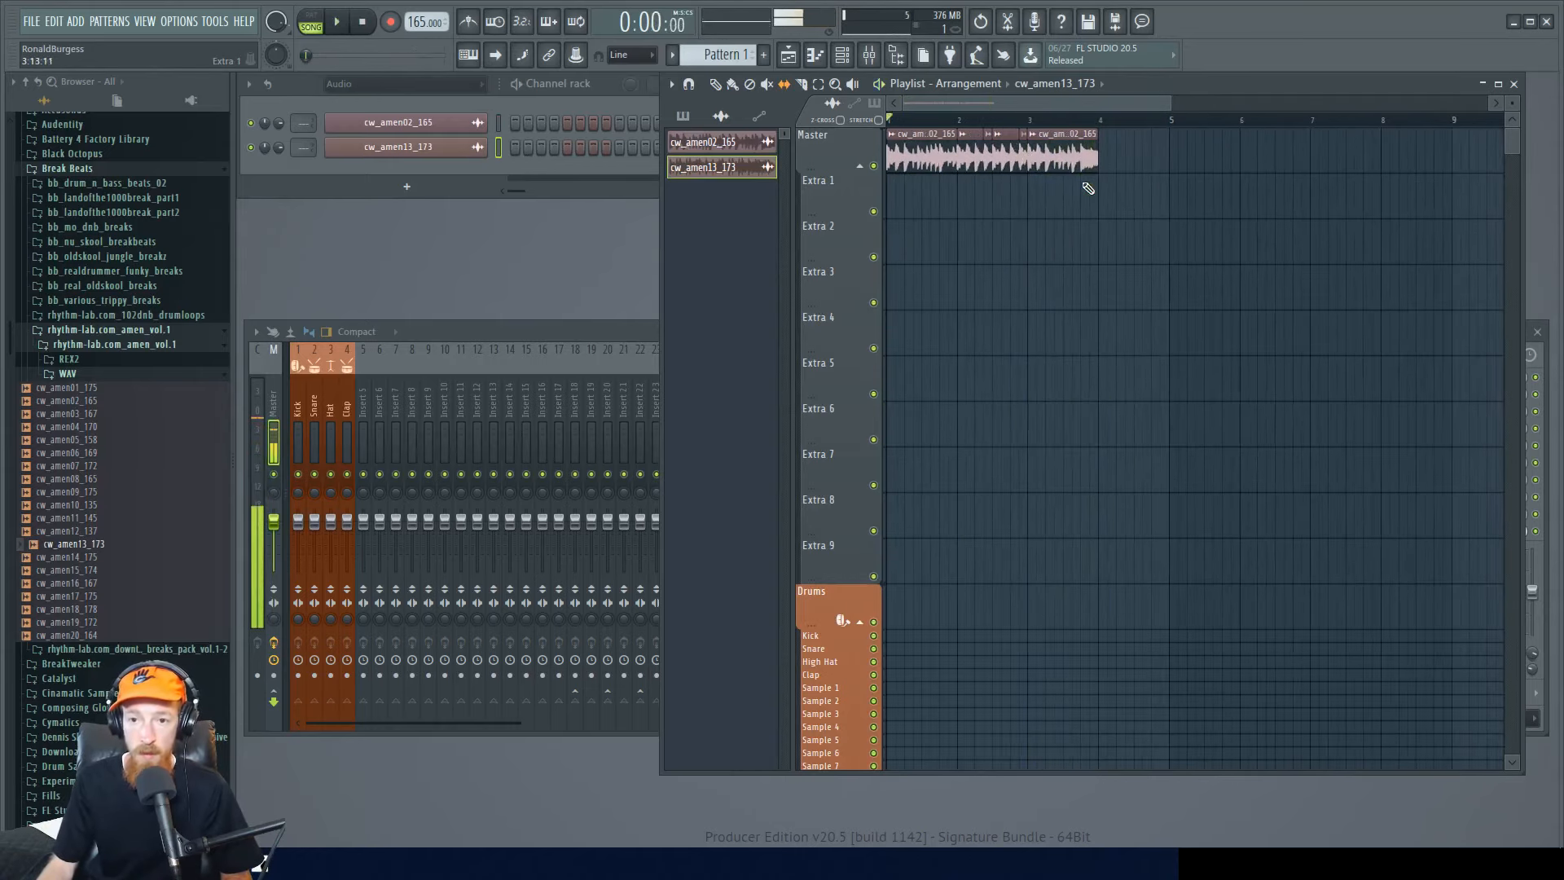
- Copy the chopped bar 2 clips to bar 4 on Master and slice the opening part into short pieces
scroll(1250, 154, "up", 3)
mouse_move(957, 162)
left_mouse_down()
mouse_move(1253, 149)
mouse_move(1207, 150)
left_mouse_up()
left_click(1200, 197, "ctrl")
scroll(1174, 150, "up", 3)
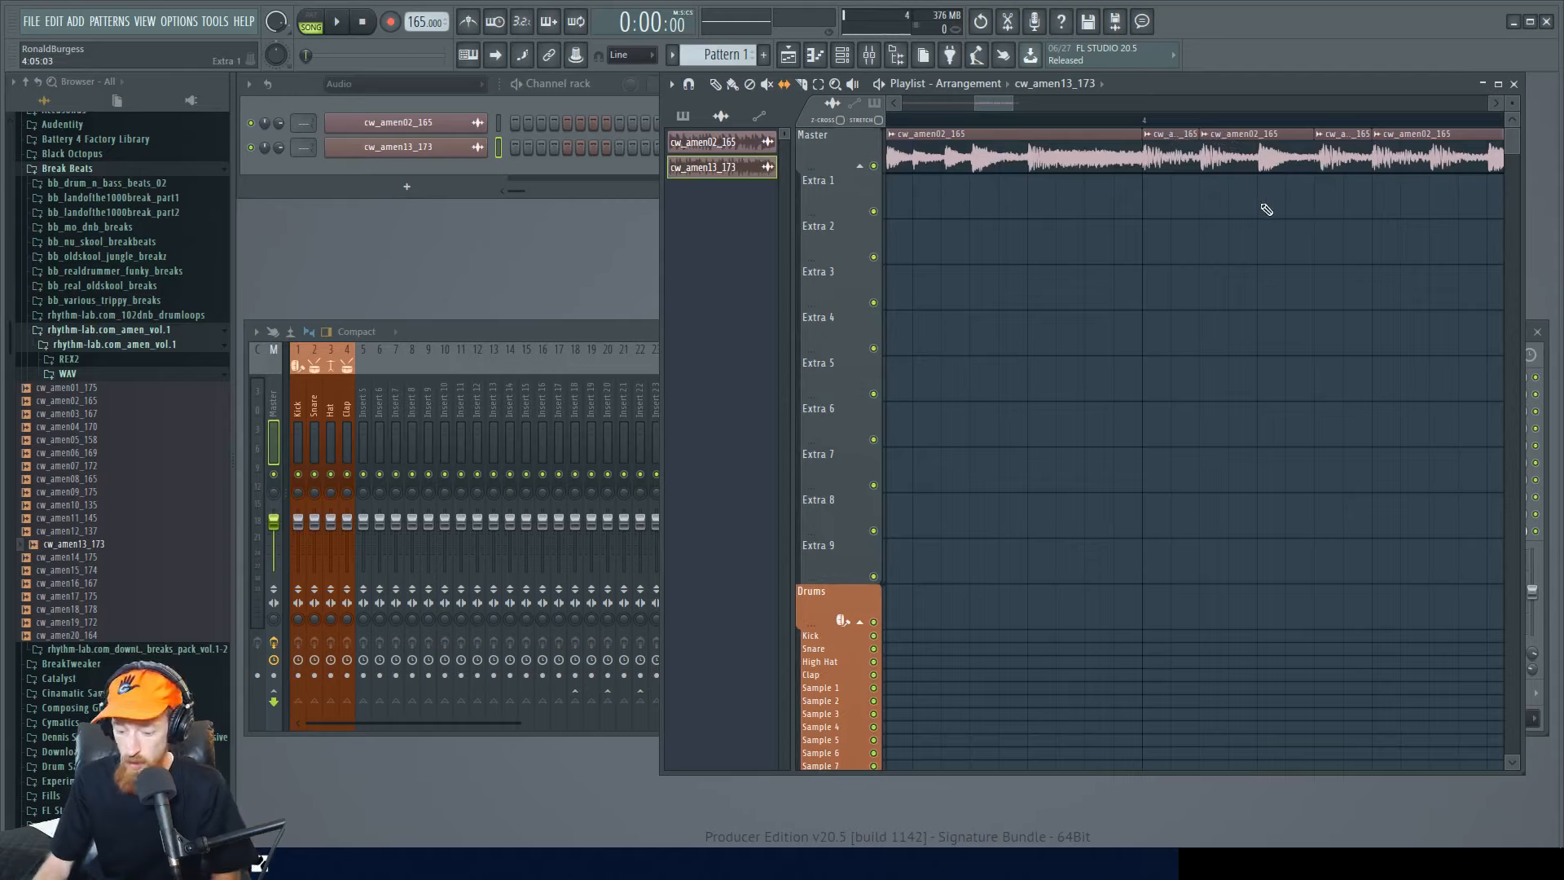
left_click_drag(1265, 165, 1265, 163)
- Move the first bar 4 slice down to Extra 1 and trim it to a very short hit
mouse_move(1171, 147)
left_mouse_down()
mouse_move(1167, 198)
mouse_move(1198, 222)
mouse_move(1157, 219)
left_mouse_up()
right_click(1188, 242)
left_click(1209, 267)
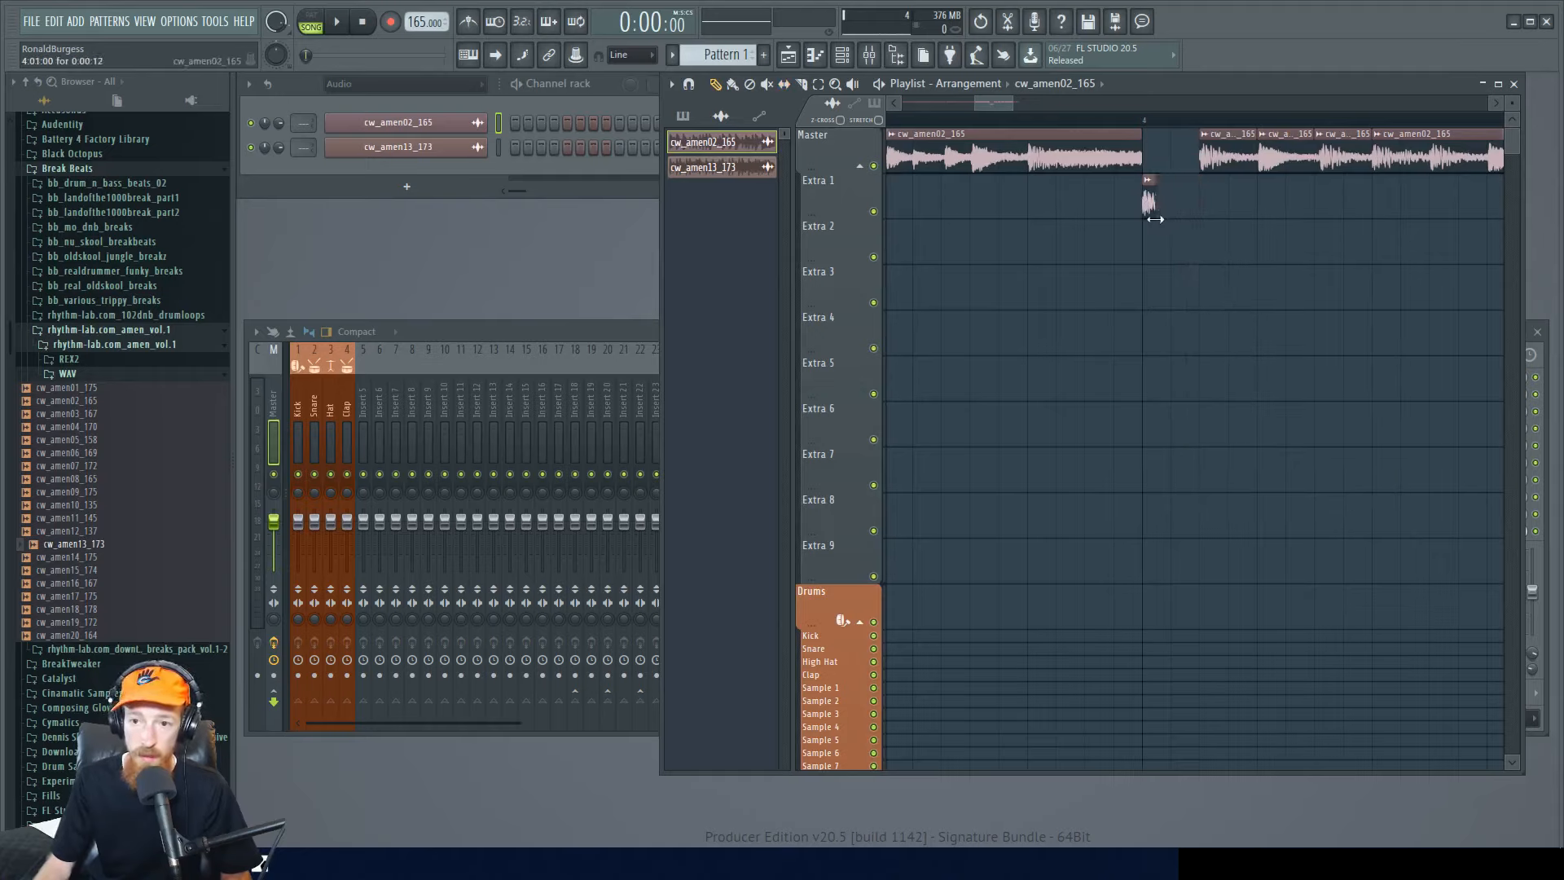
left_click(1144, 206)
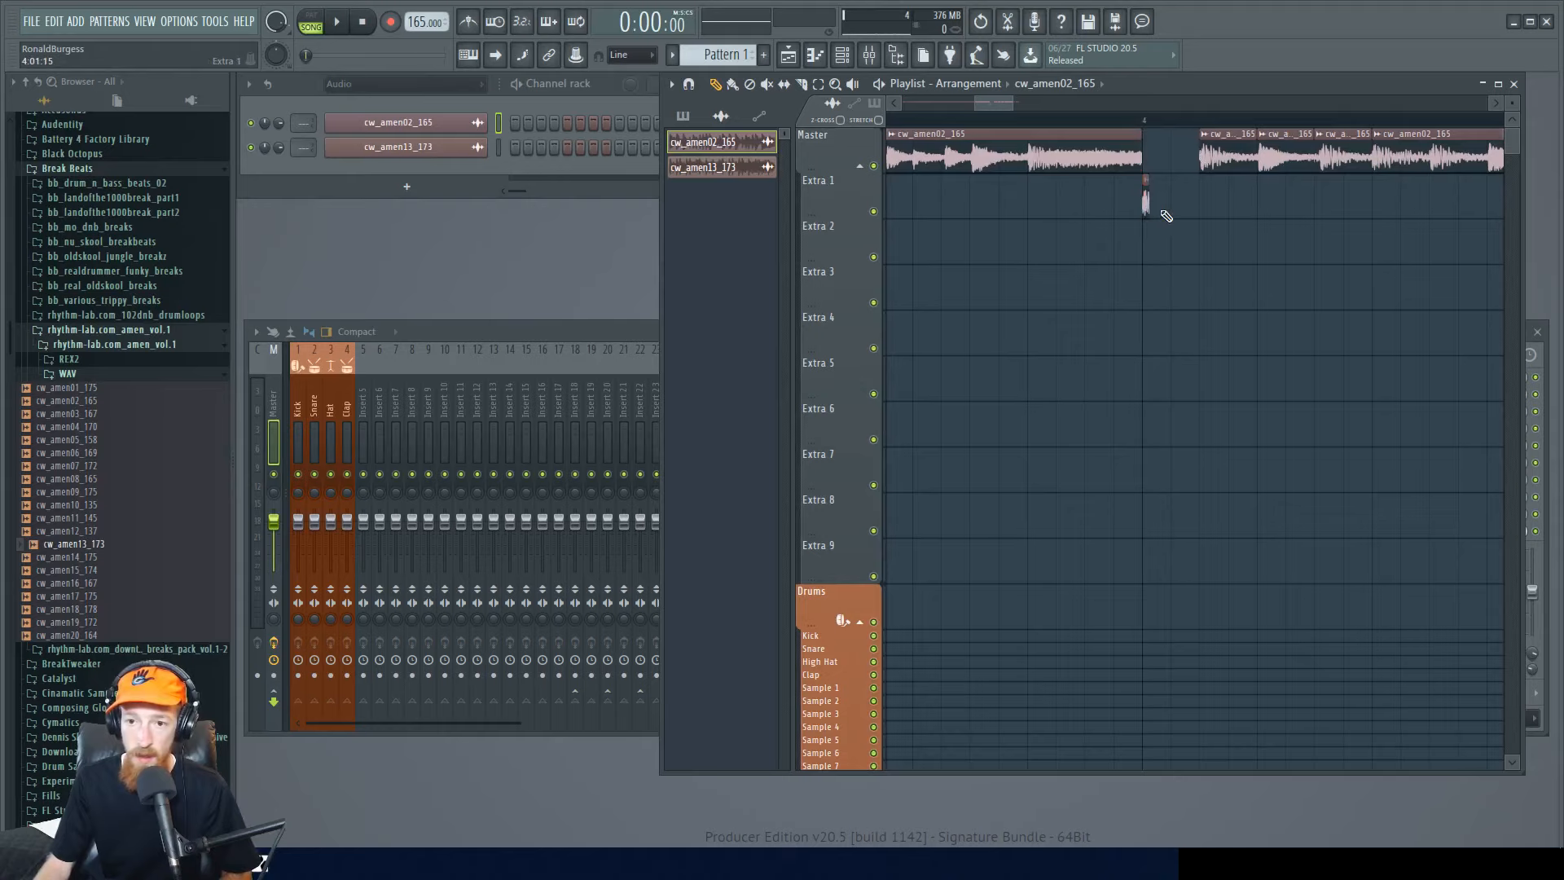
- Fill the opening gap of bar 4 on Extra 1 with repeated copies of the short hit, using shorter hits in the second half
scroll(1145, 199, "up", 3)
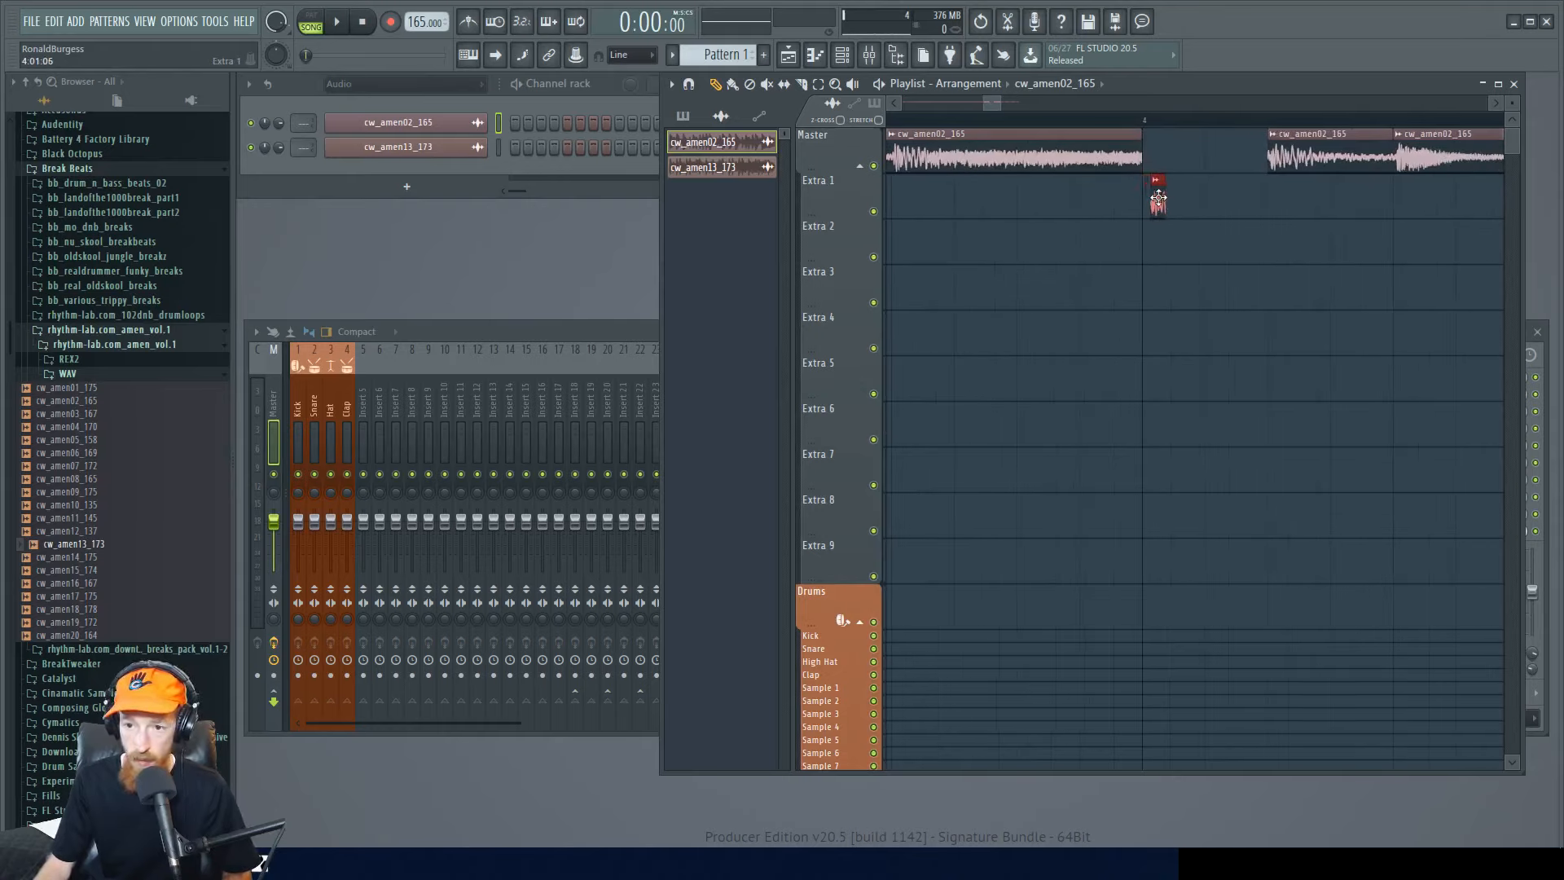
left_click_drag(1150, 201, 1154, 200)
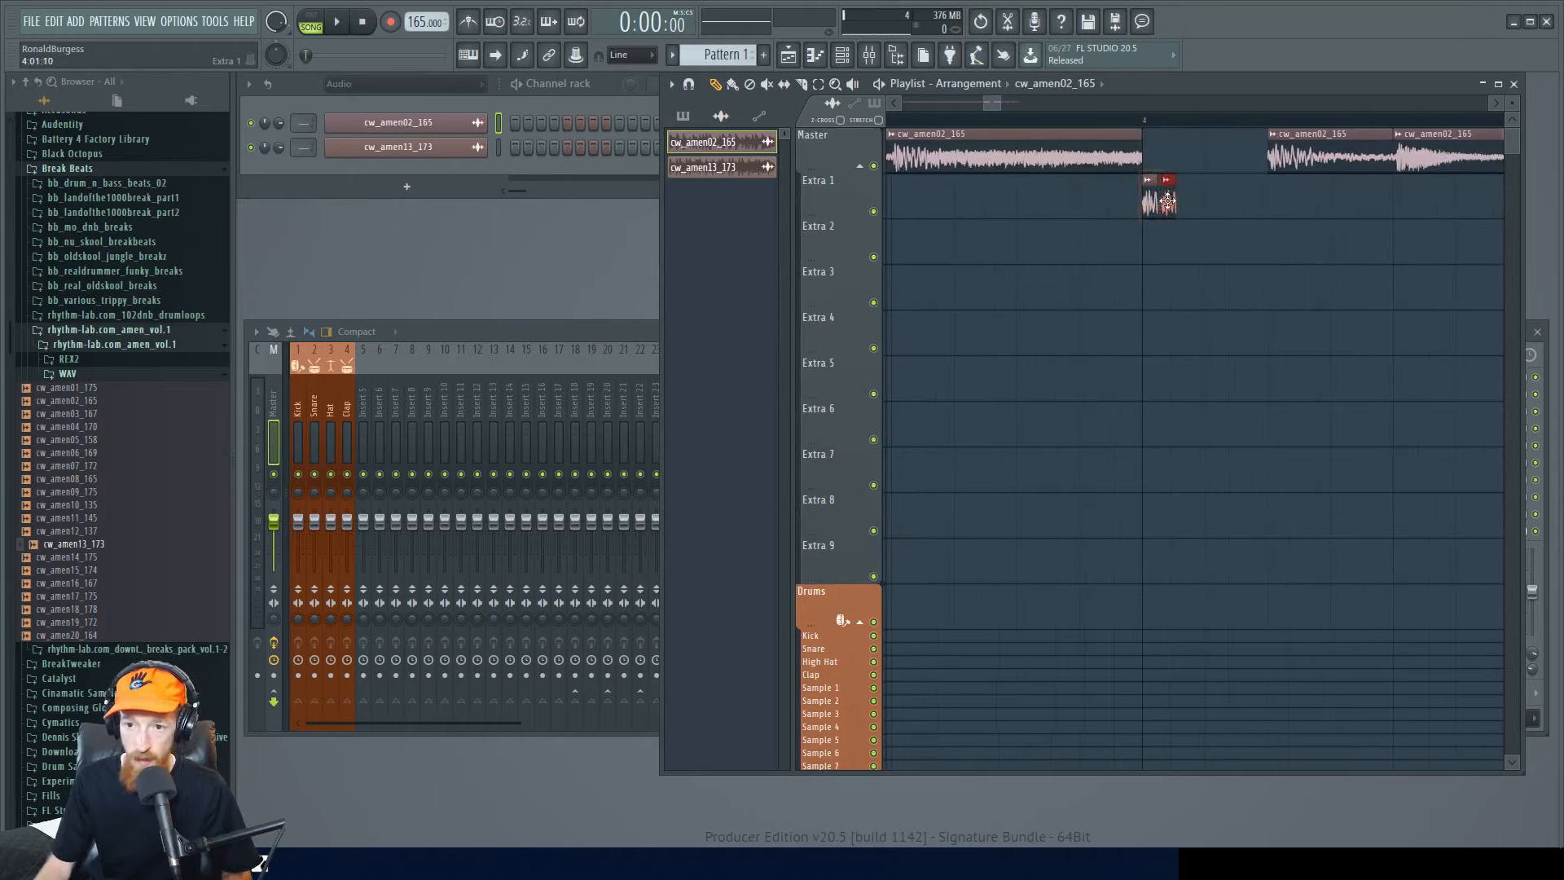
mouse_move(1183, 202)
left_mouse_down()
mouse_move(1145, 204)
mouse_move(1196, 204)
mouse_move(1206, 221)
left_mouse_up()
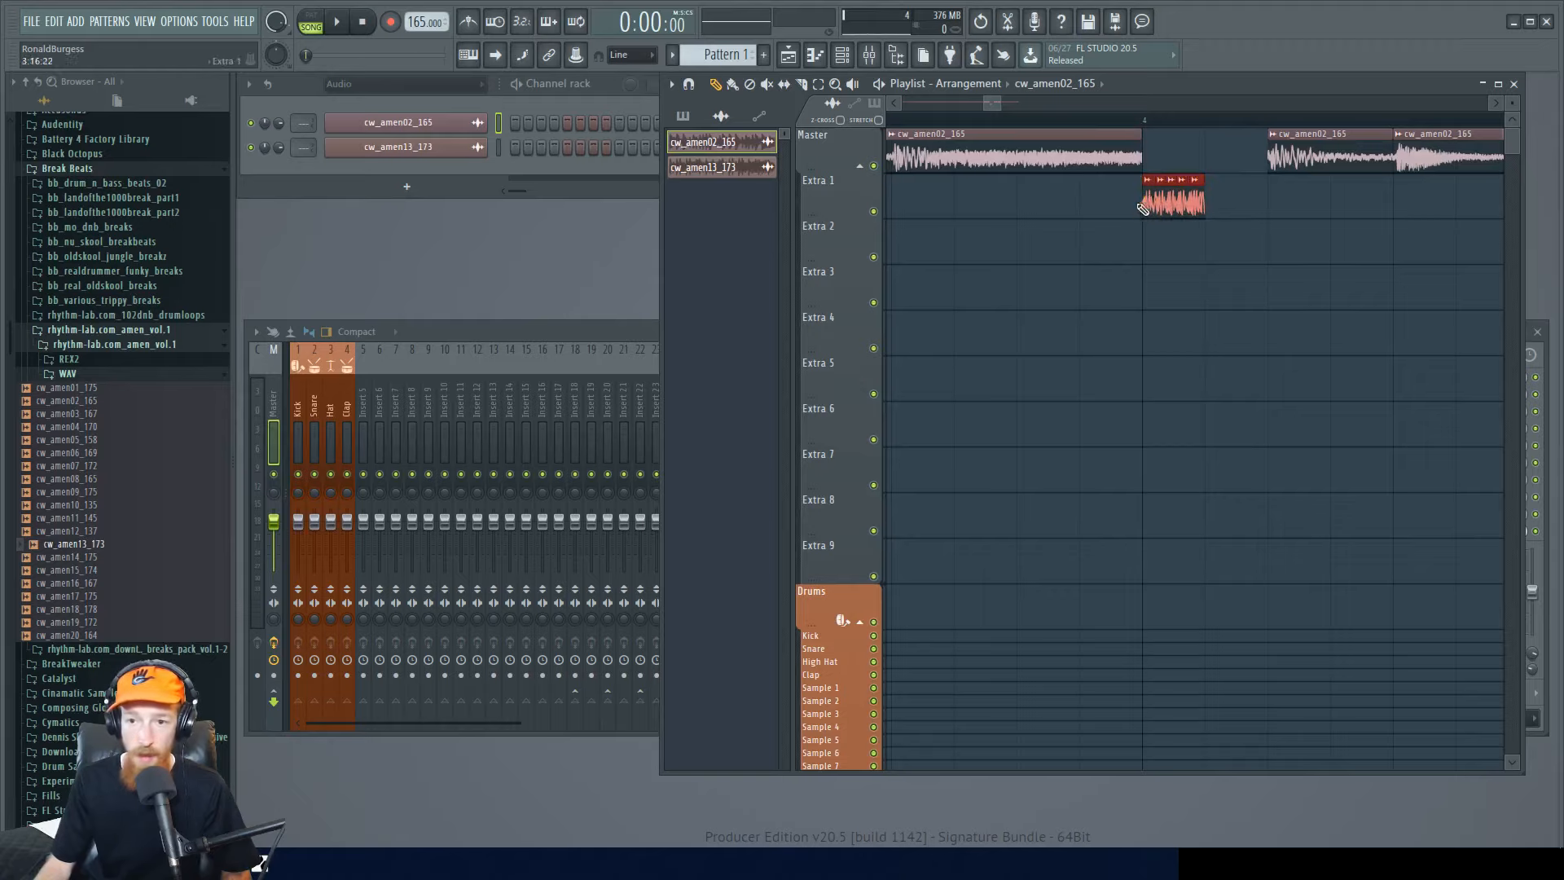
key("ctrl+b")
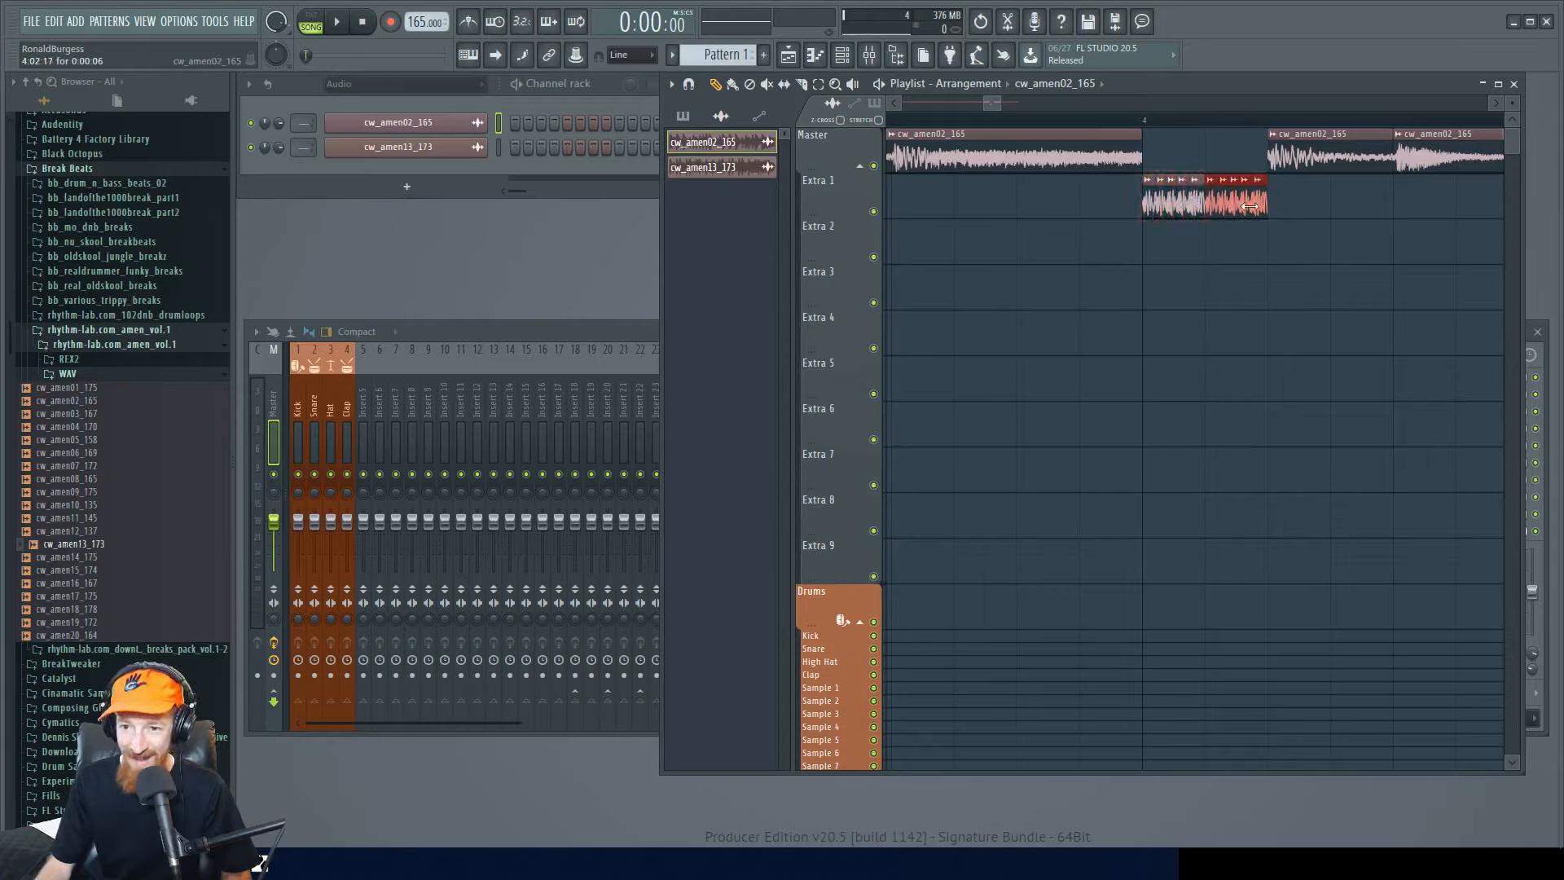
left_click_drag(1267, 210, 1260, 210)
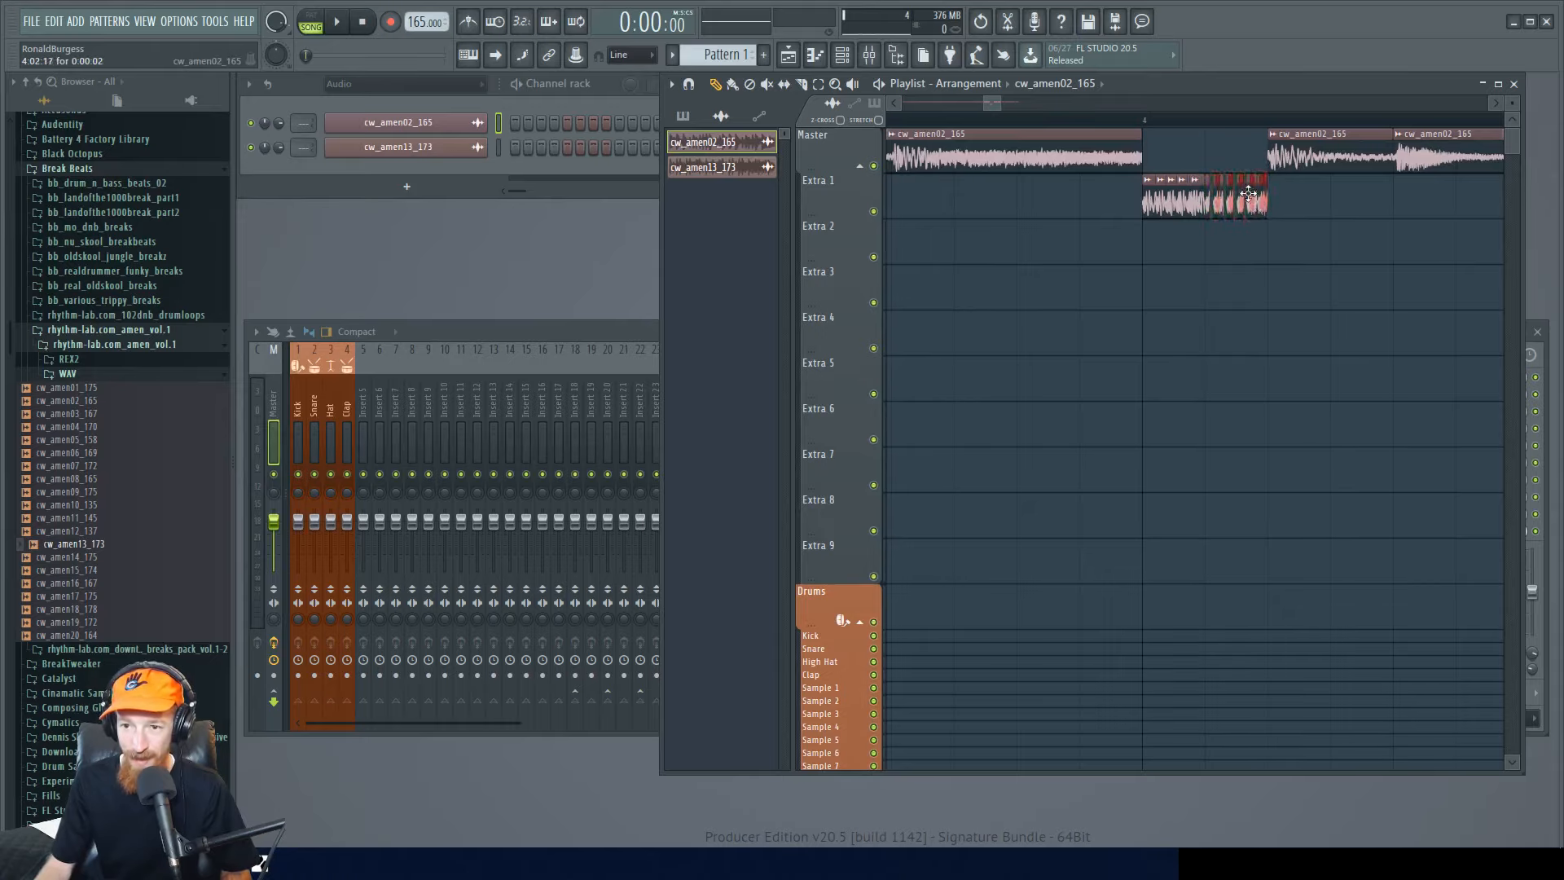
- Play back the hit roll at the start of bar 4 together with the remaining bar 4 slices
scroll(1254, 204, "down", 5, "ctrl")
key("space")
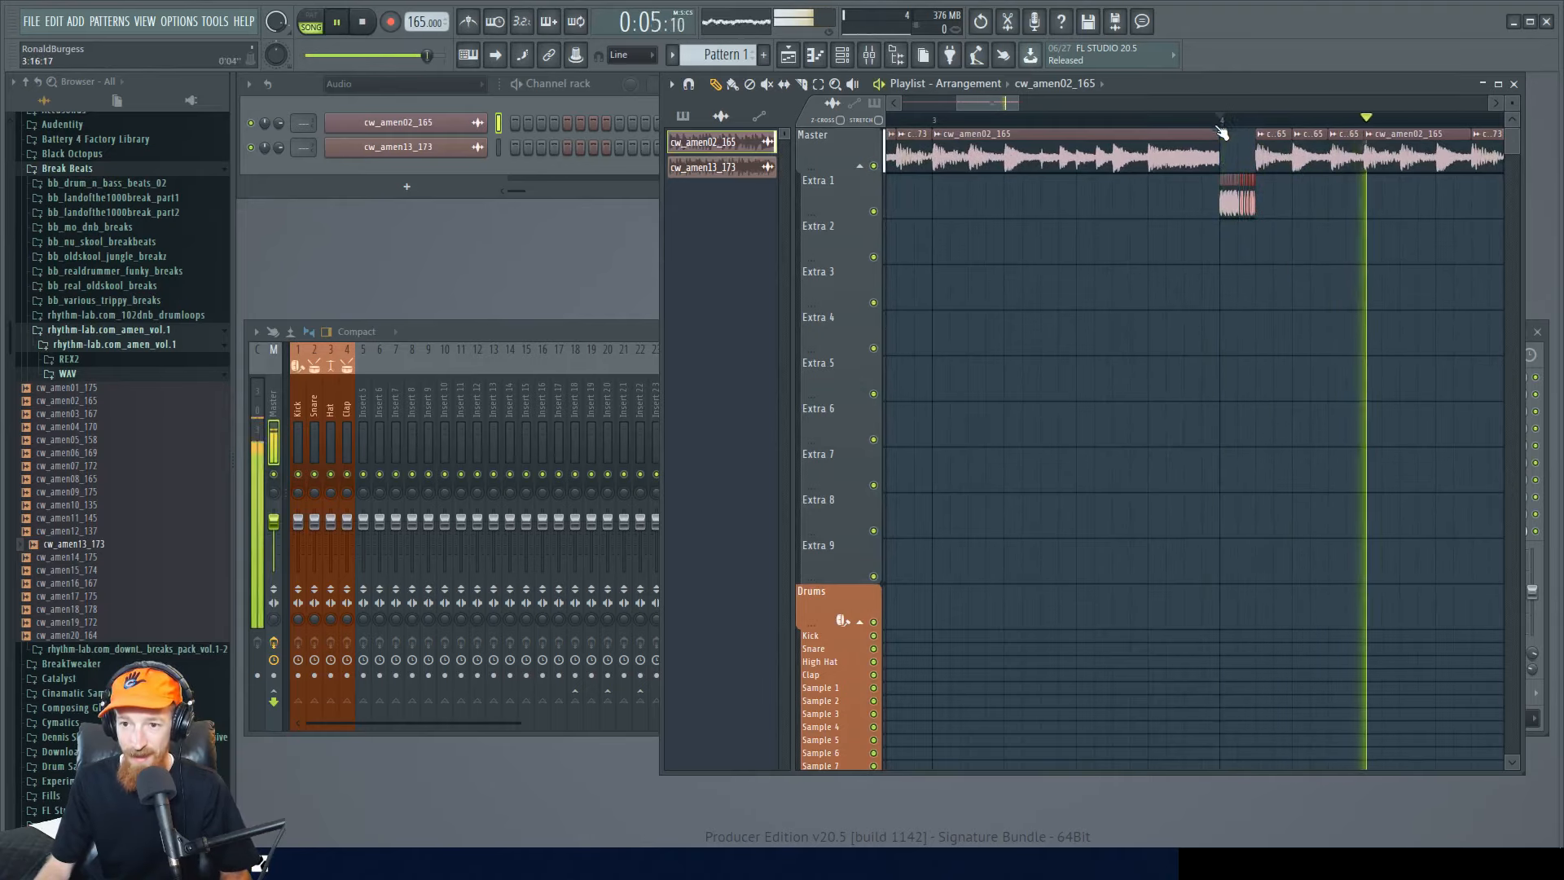
key("space")
scroll(1207, 215, "down", 3, "ctrl")
scroll(1085, 195, "right", 3)
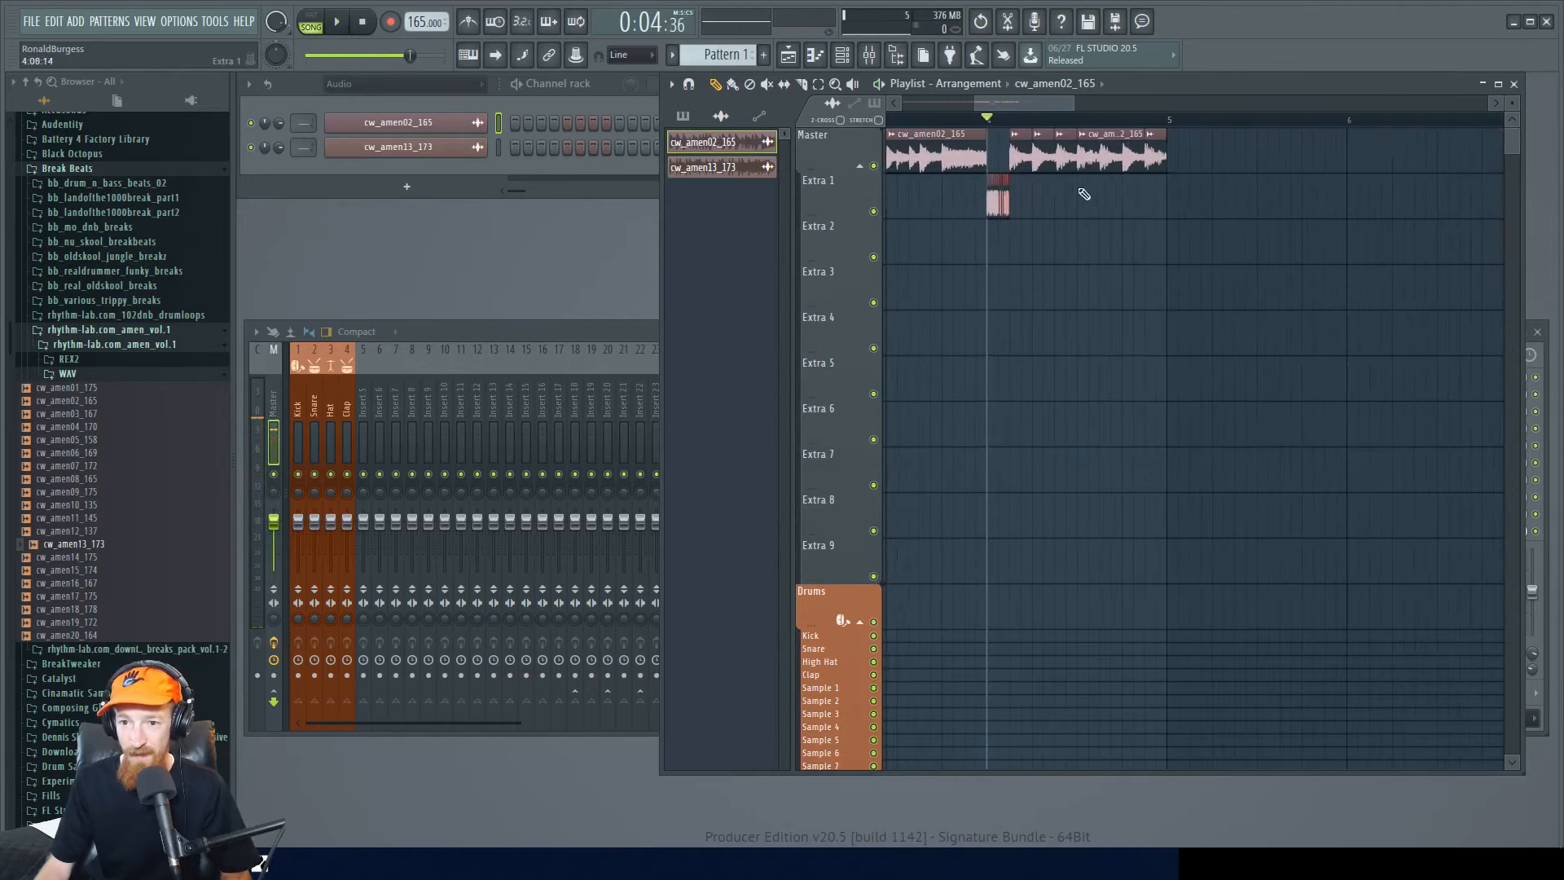
- Move the third Master slice after the bar 4 hit roll down to Extra 1 and place the playback position at the second slice
scroll(1082, 189, "up", 4, "ctrl")
left_click(1003, 155, "ctrl")
left_click(996, 120)
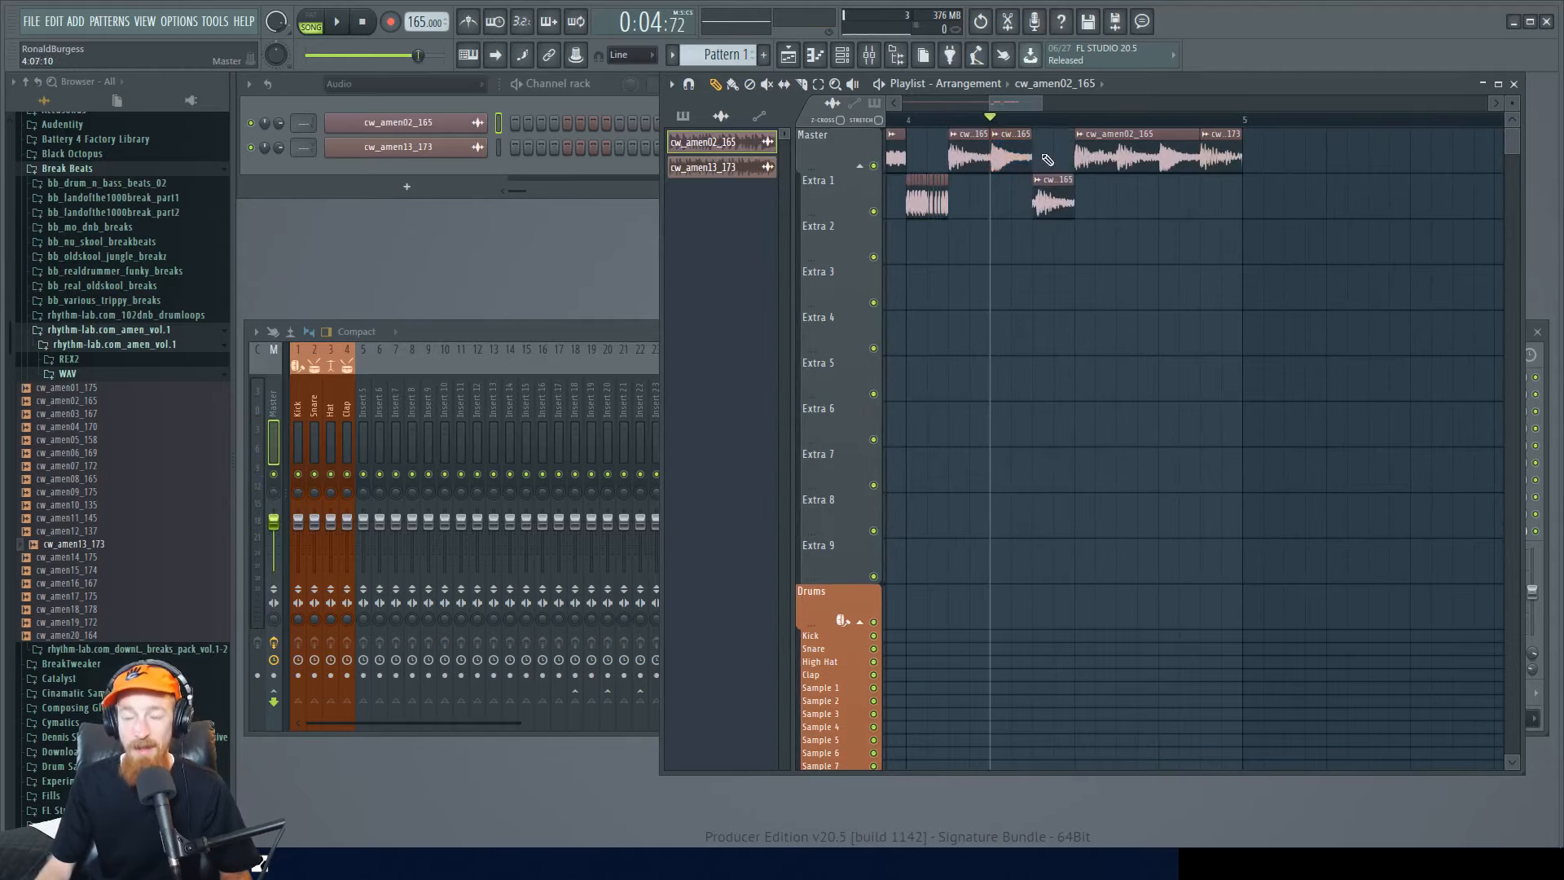
scroll(1047, 157, "up", 2)
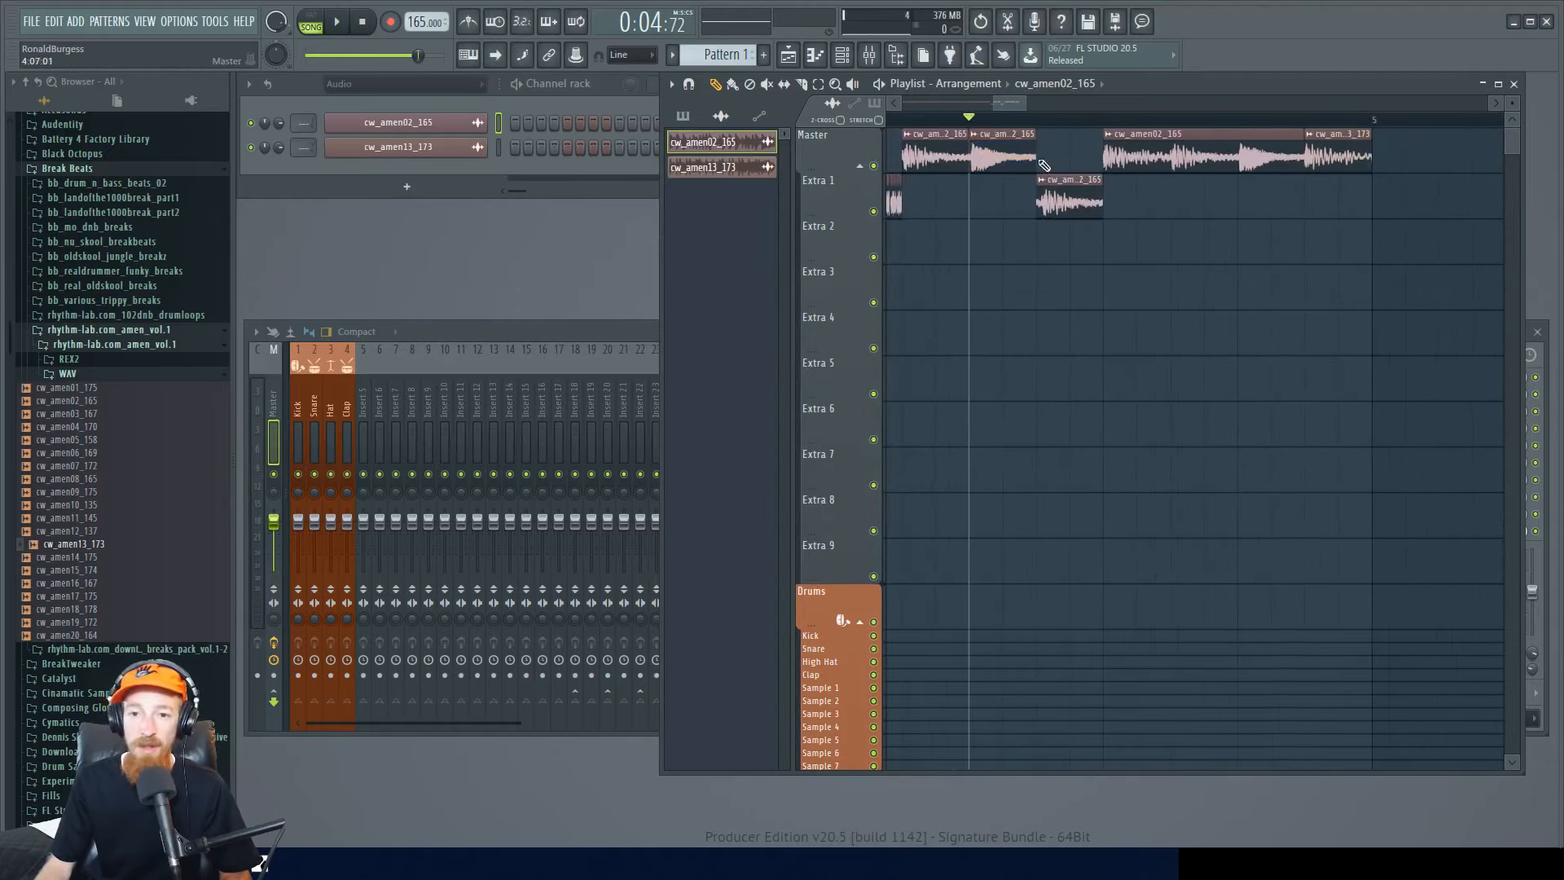
- Make the second cw_amen02_165 slice after the roll on Master unique and open its channel settings
left_click(974, 136)
left_click(1006, 316)
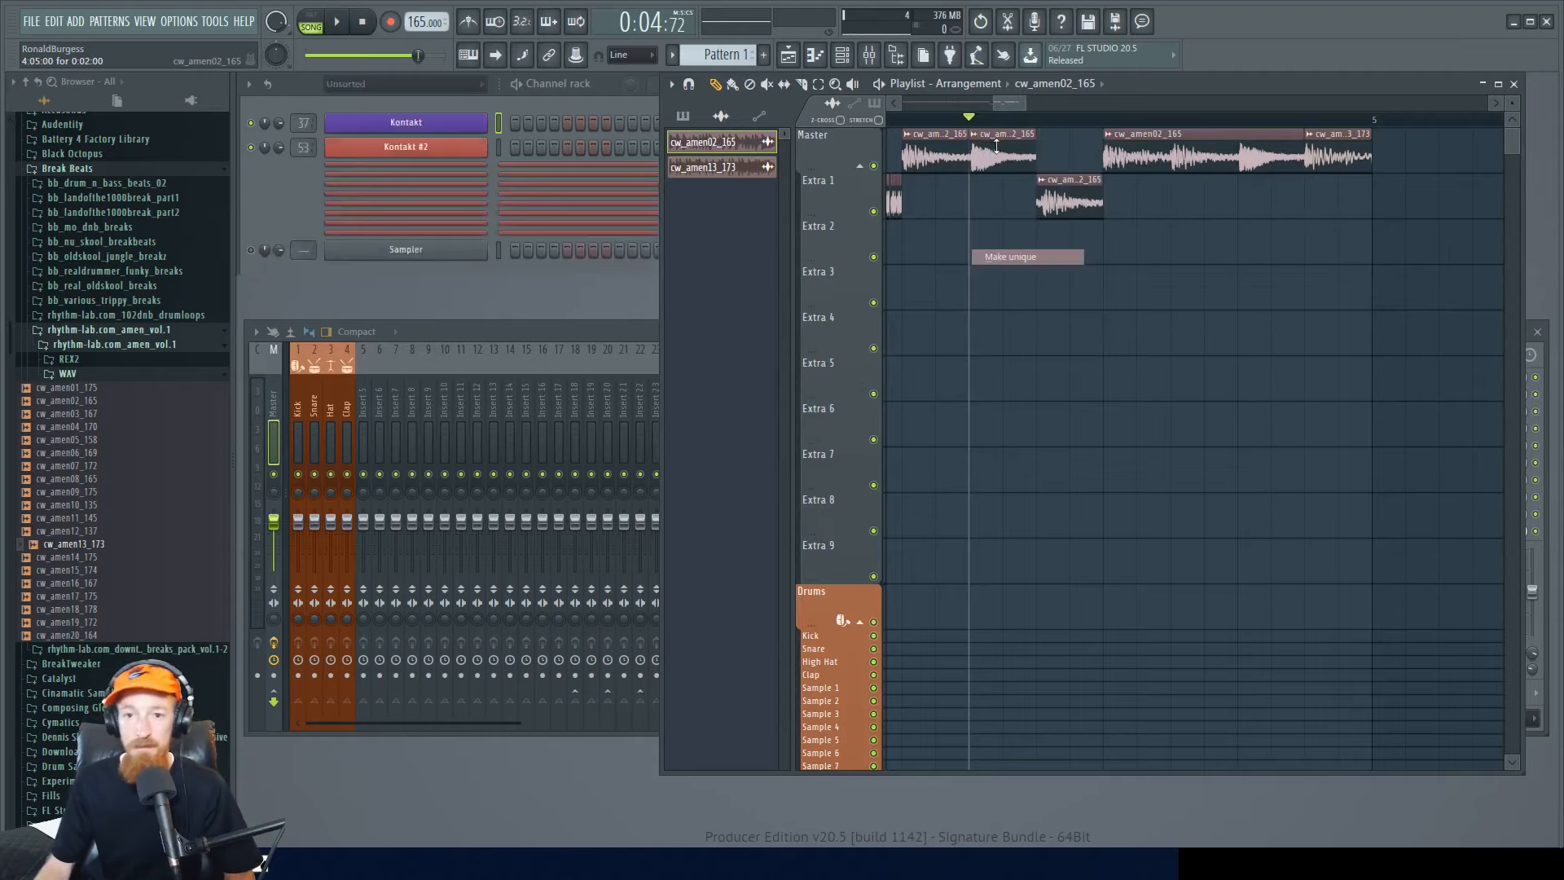
double_click(999, 153)
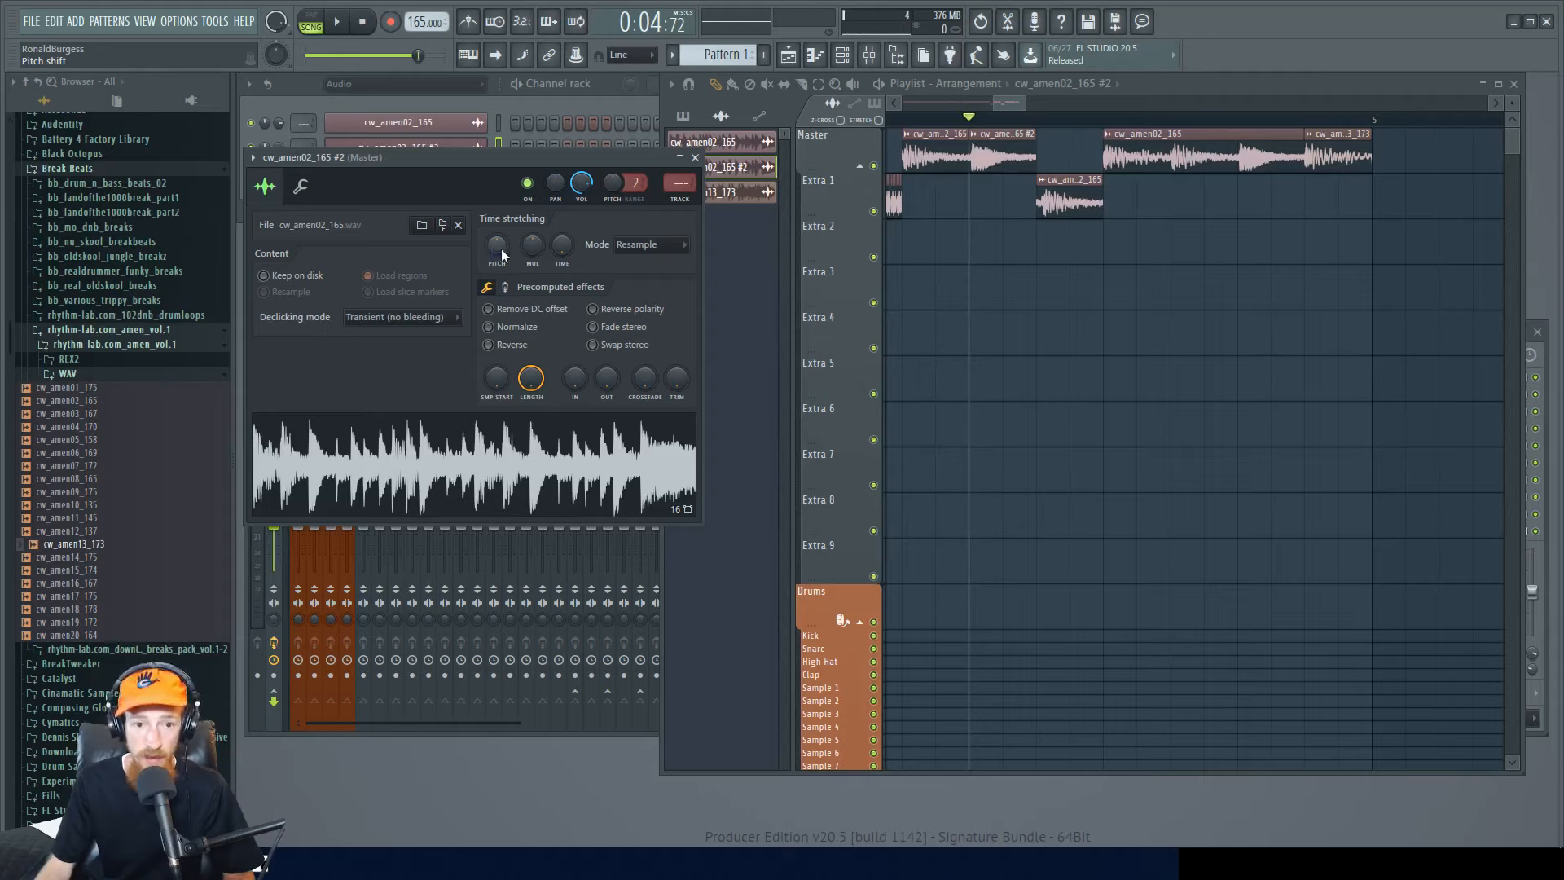
left_click_drag(524, 162, 533, 137)
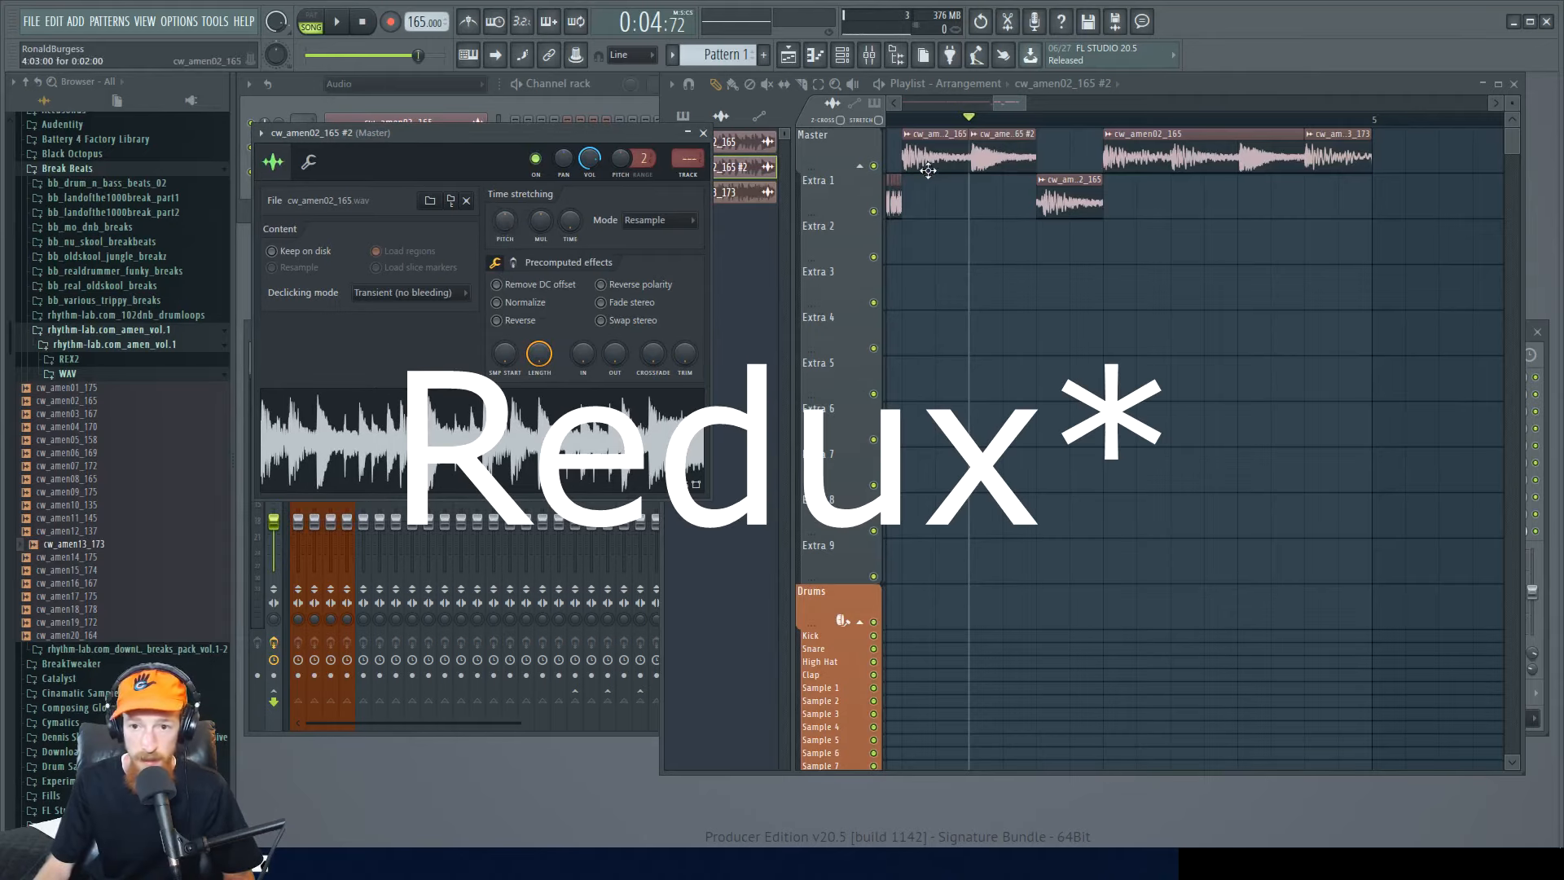
- Copy the unique cw_amen02_165 #2 slice one step later onto Extra 2 and make the copy unique
left_click_drag(1006, 155, 1046, 256, "shift")
left_click(1073, 201)
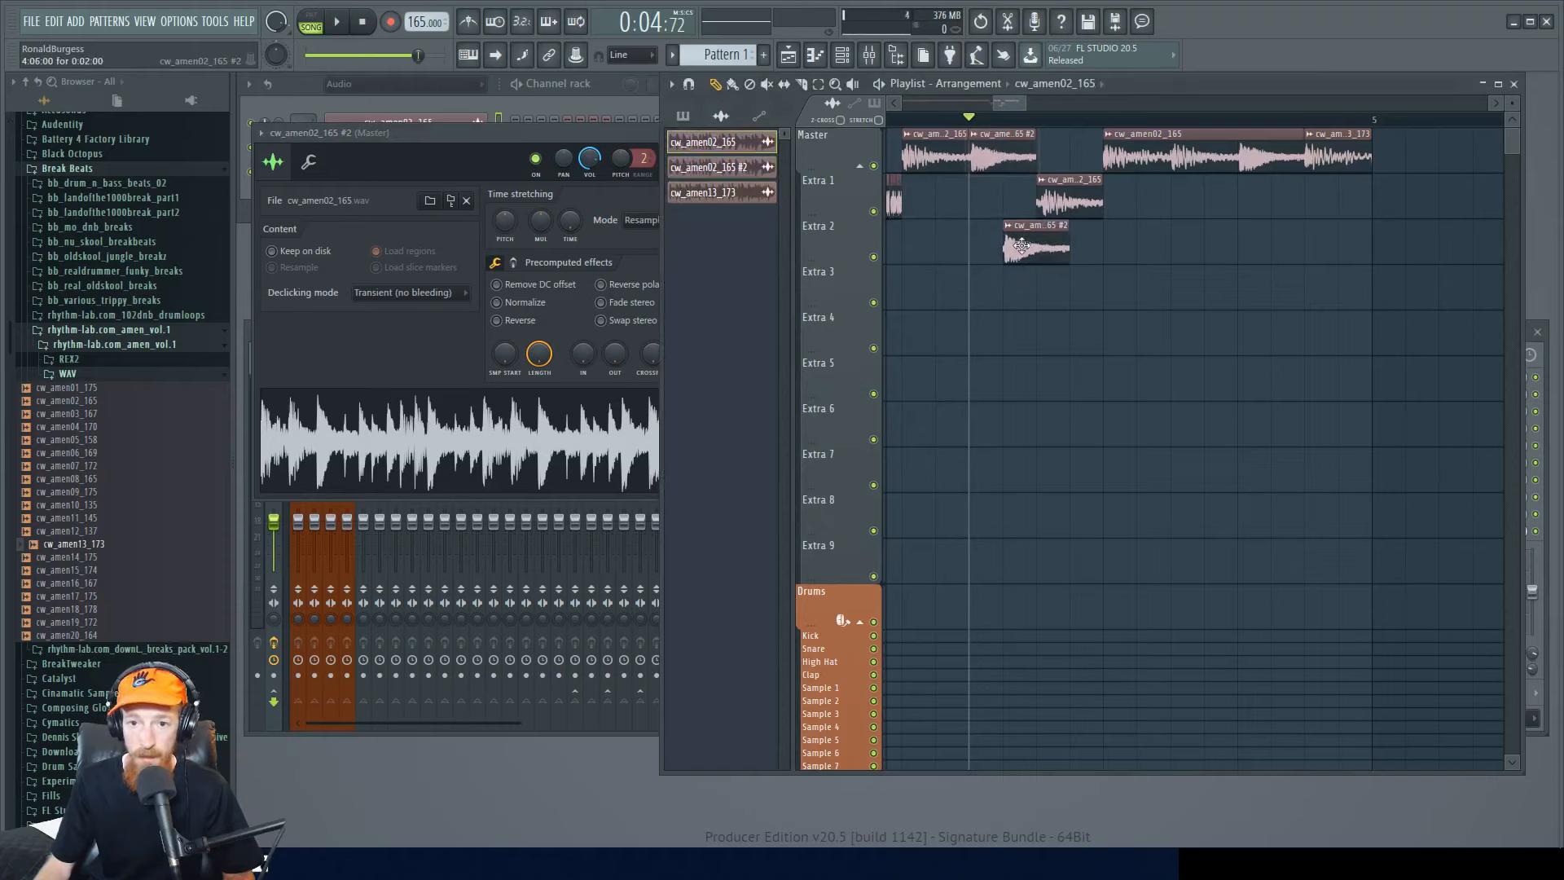
left_click(1021, 246)
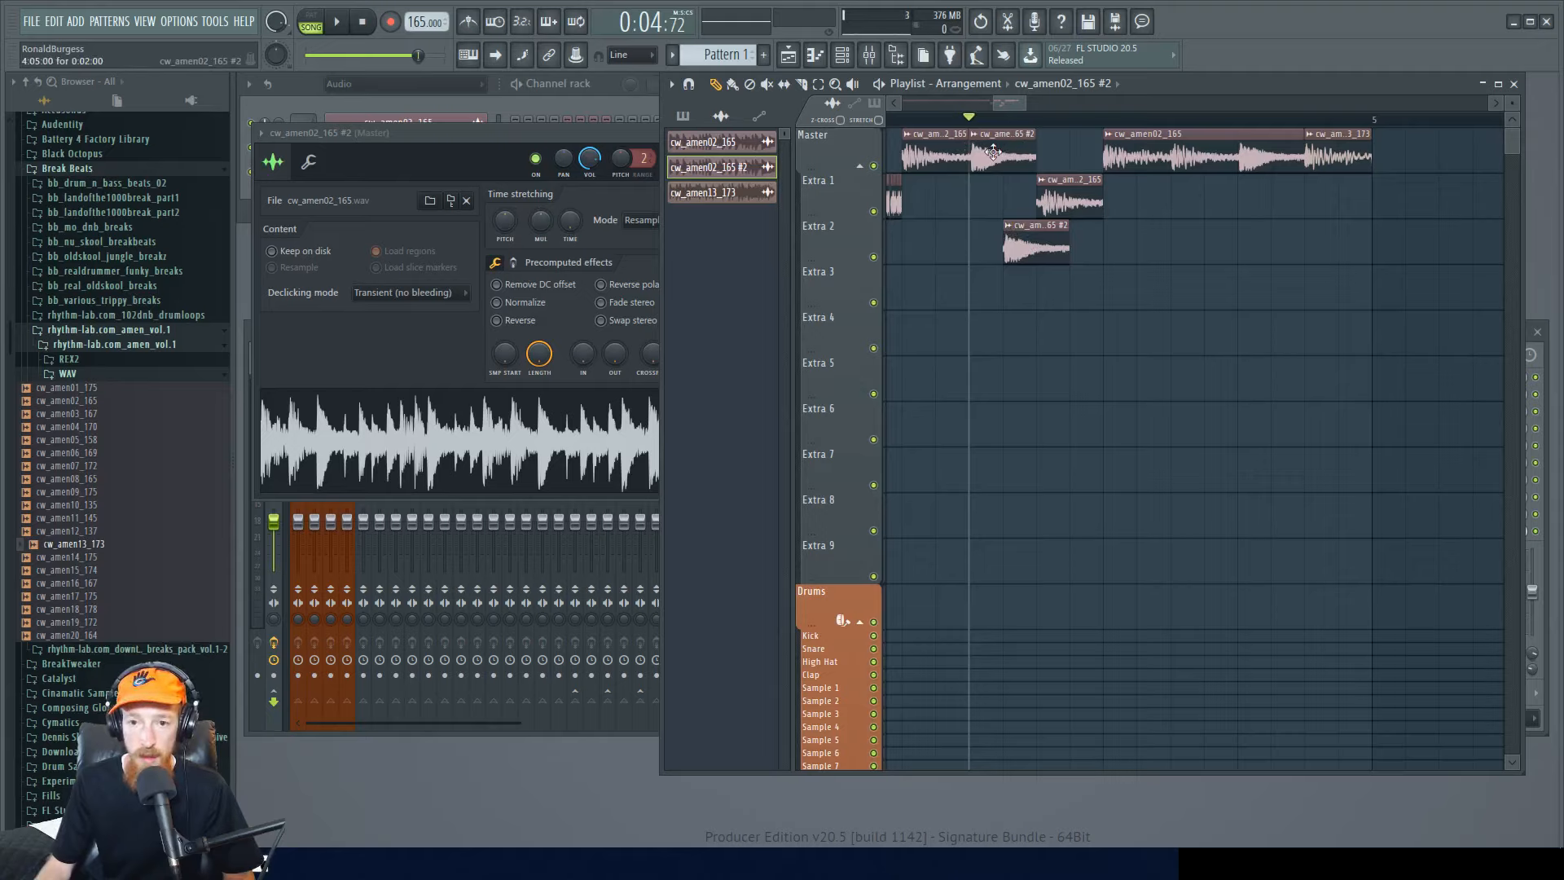
left_click(1007, 225)
left_click(1042, 243)
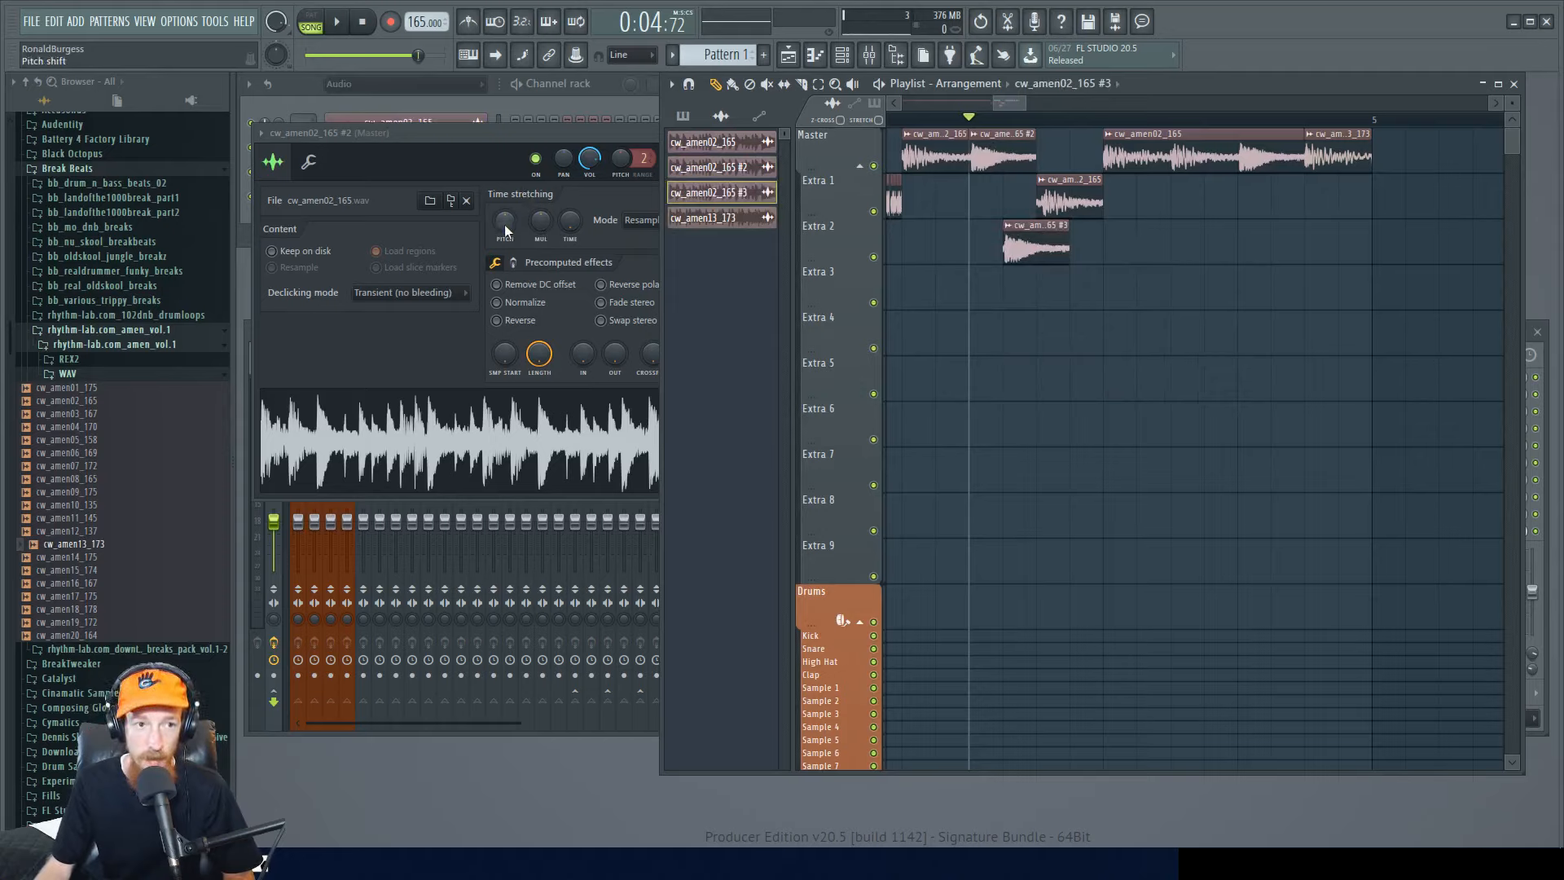
- Set the cw_amen02_165 #2 channel's stretching mode to Auto and its pitch shift to +200 cents
left_click(1000, 162)
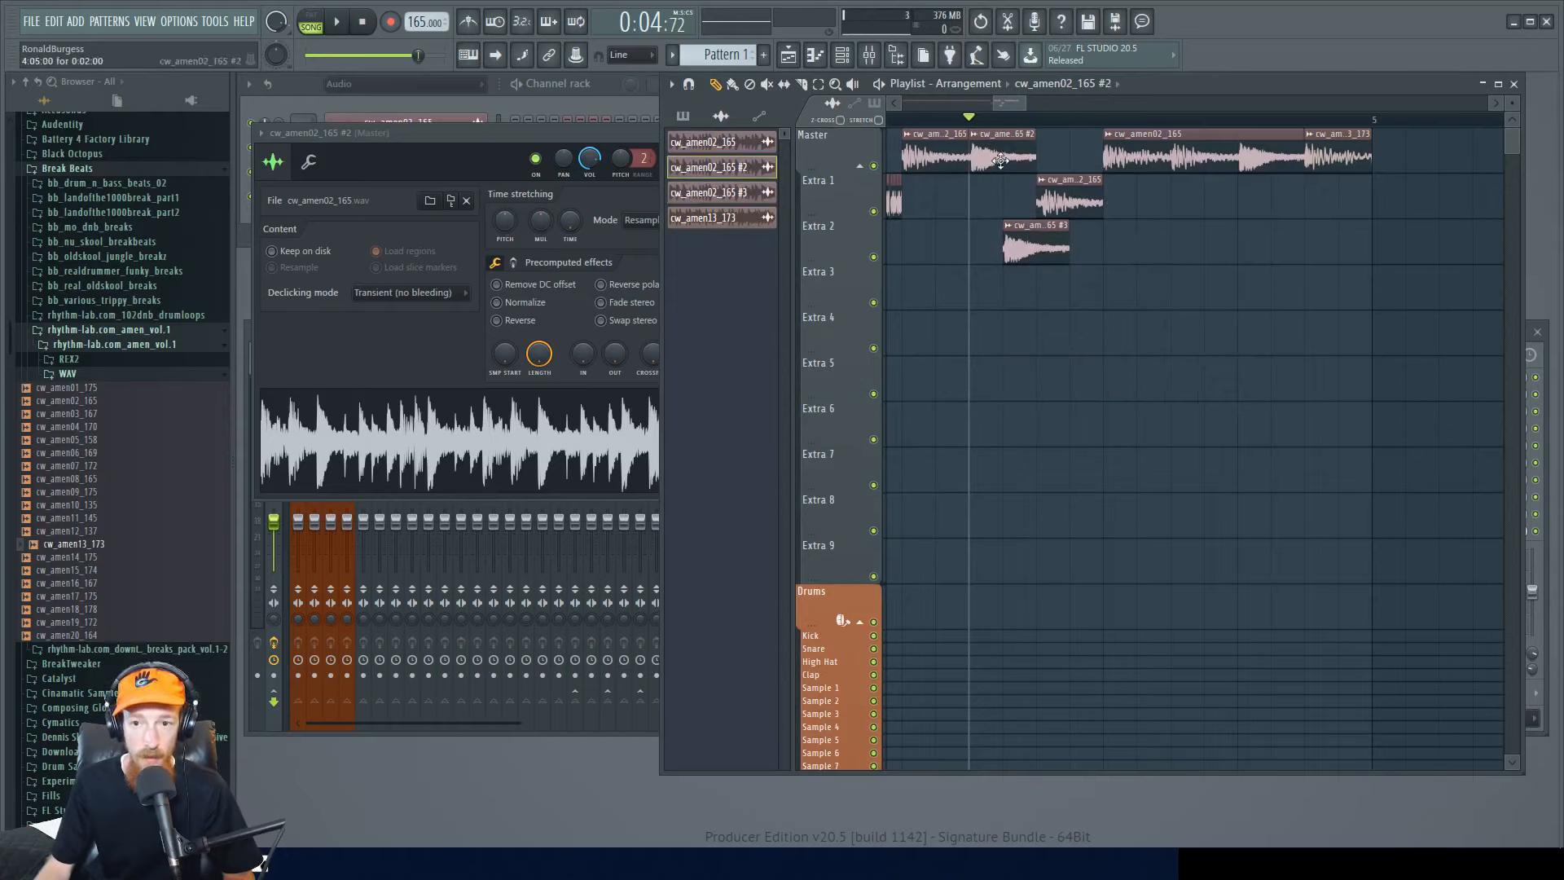
left_click_drag(505, 221, 505, 210)
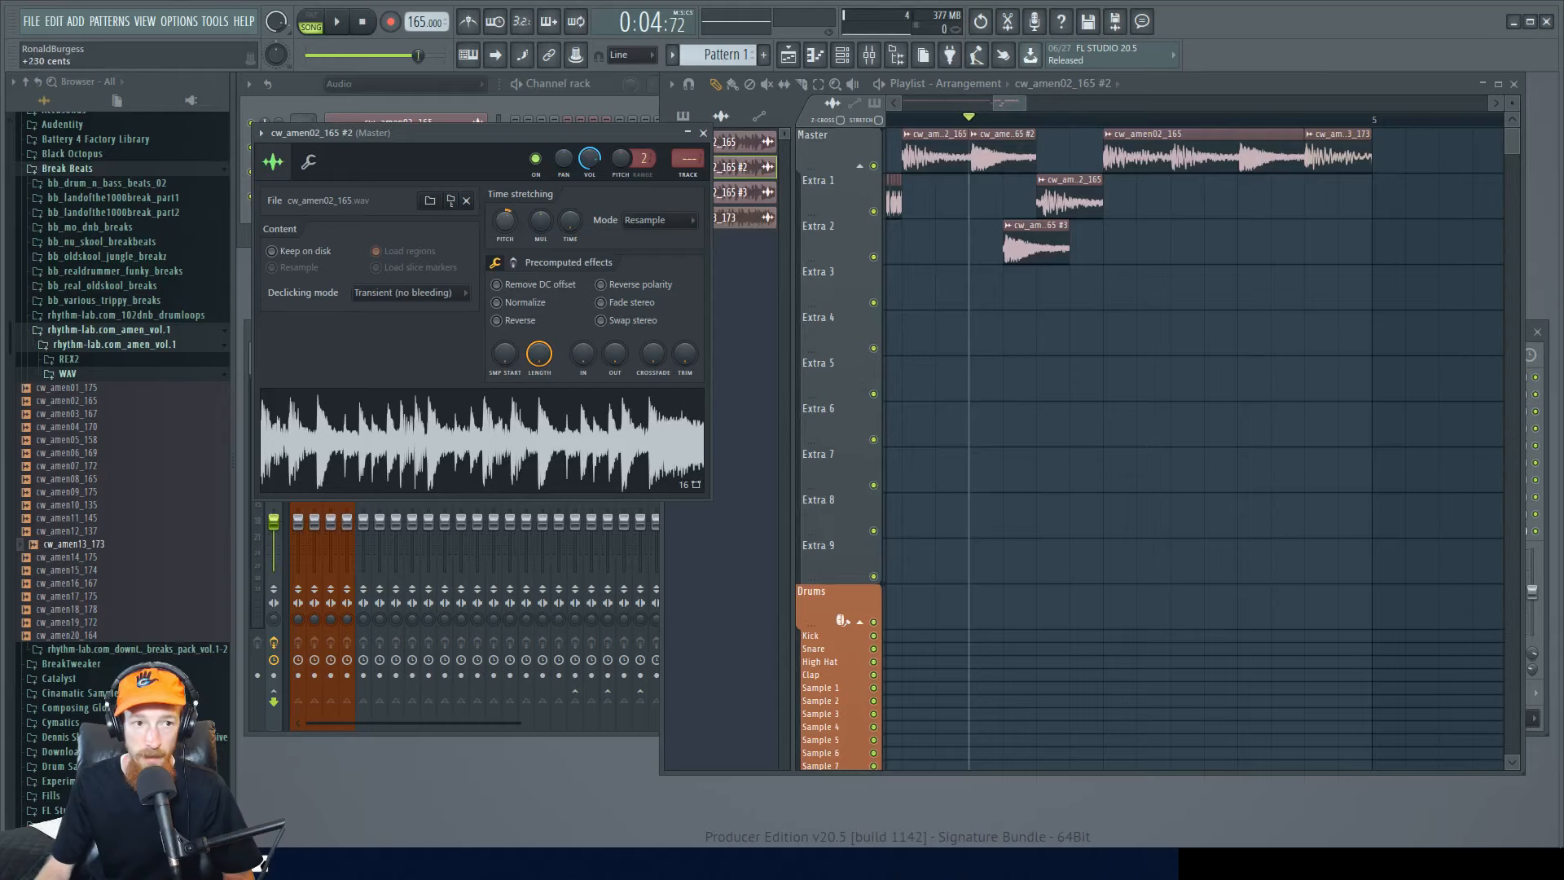
left_click(1015, 235)
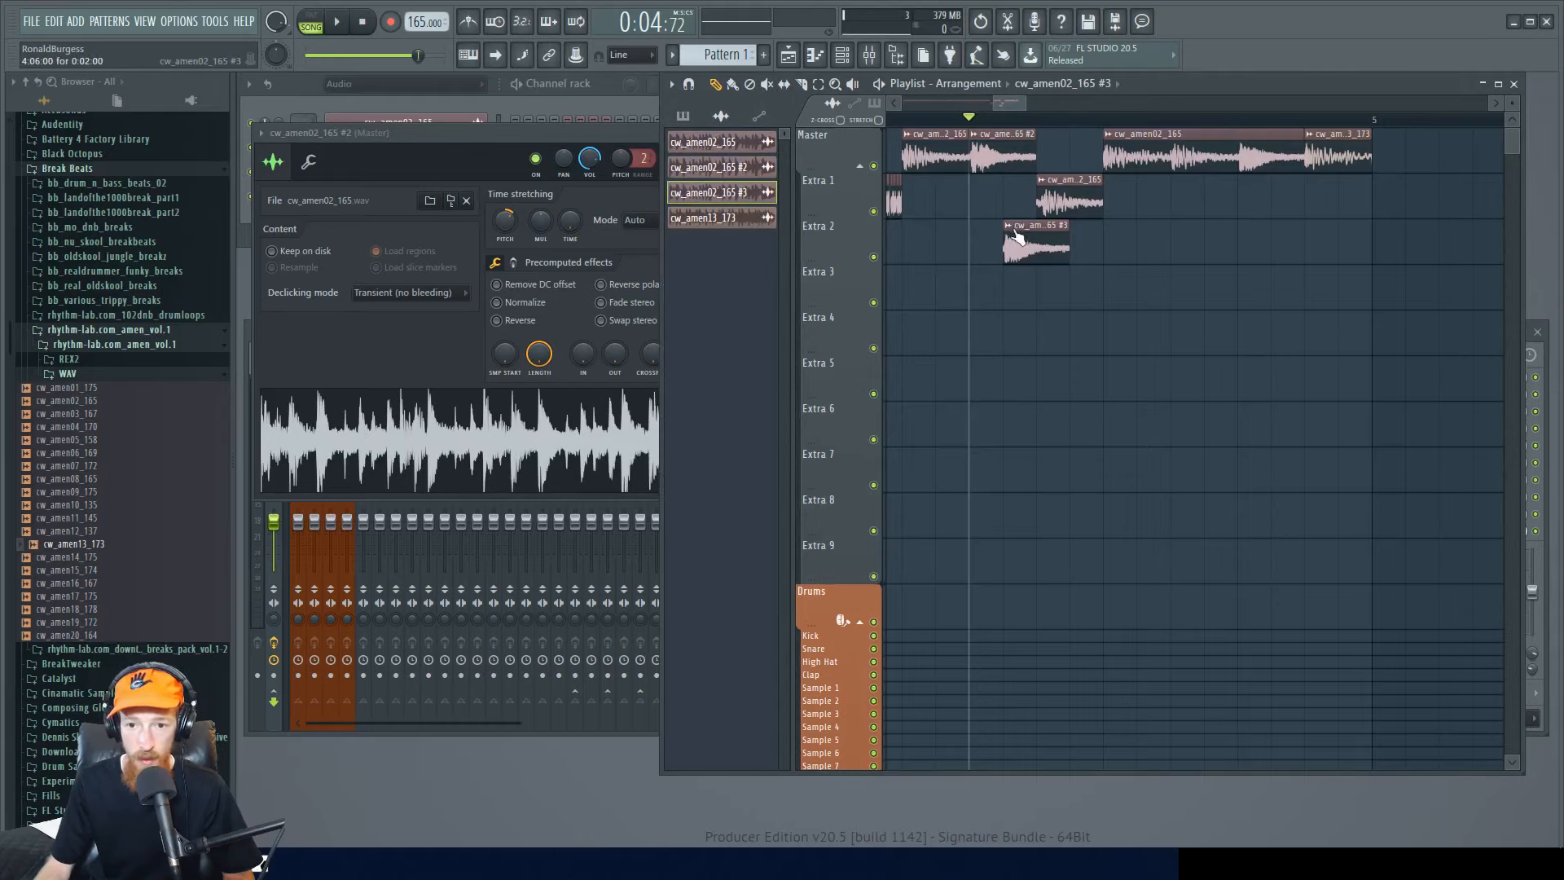
left_click(492, 223)
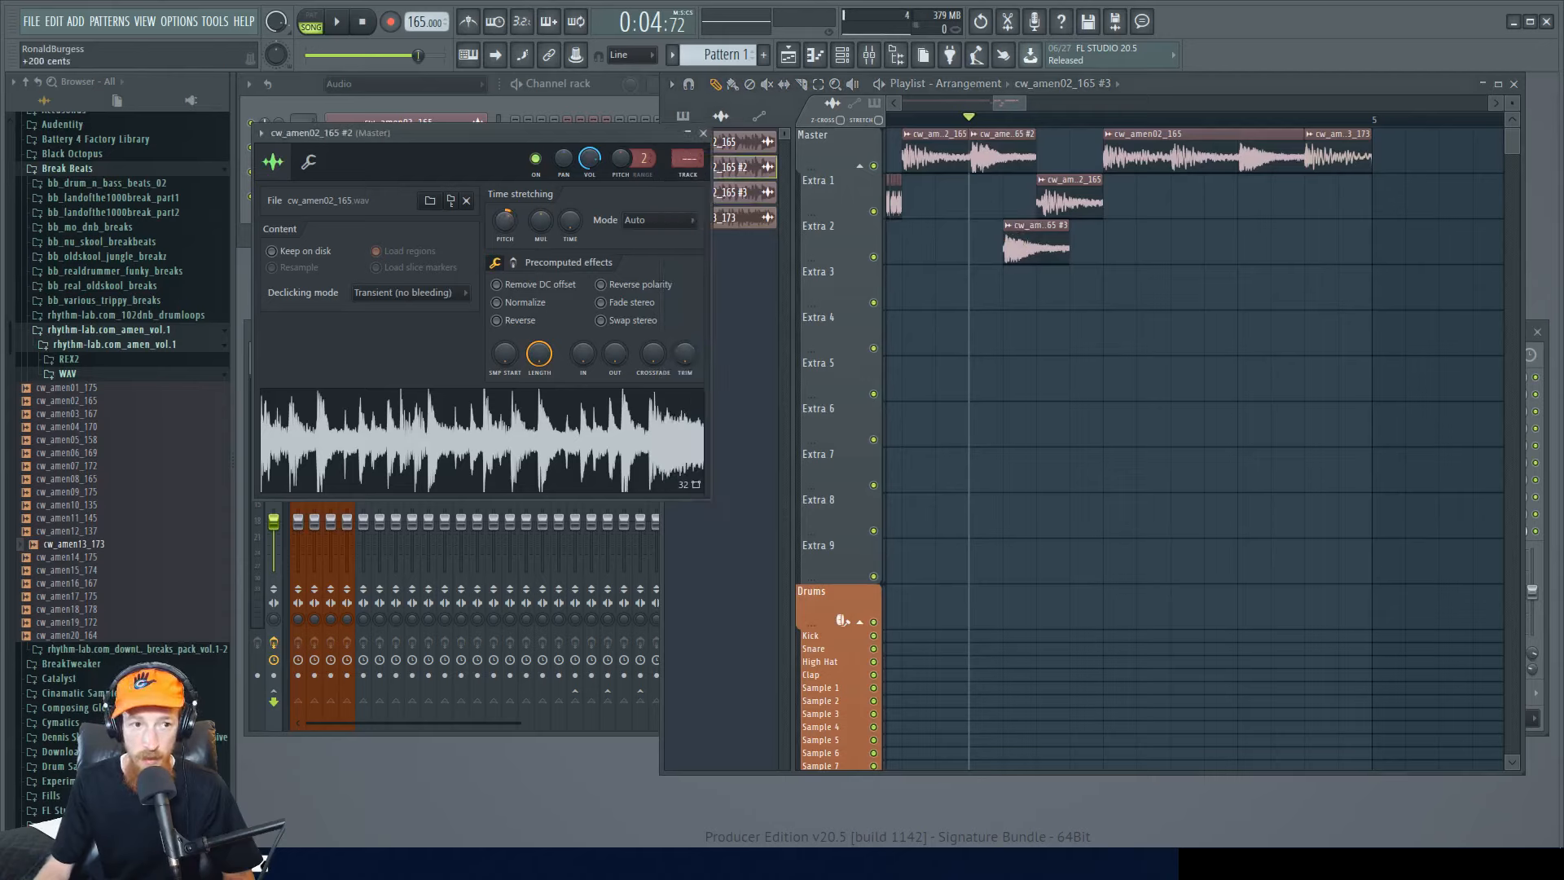
- Make the copied slice on Extra 3 unique and adjust the pitch shift in the open cw_amen02_165 #3 channel settings
left_click(1043, 270)
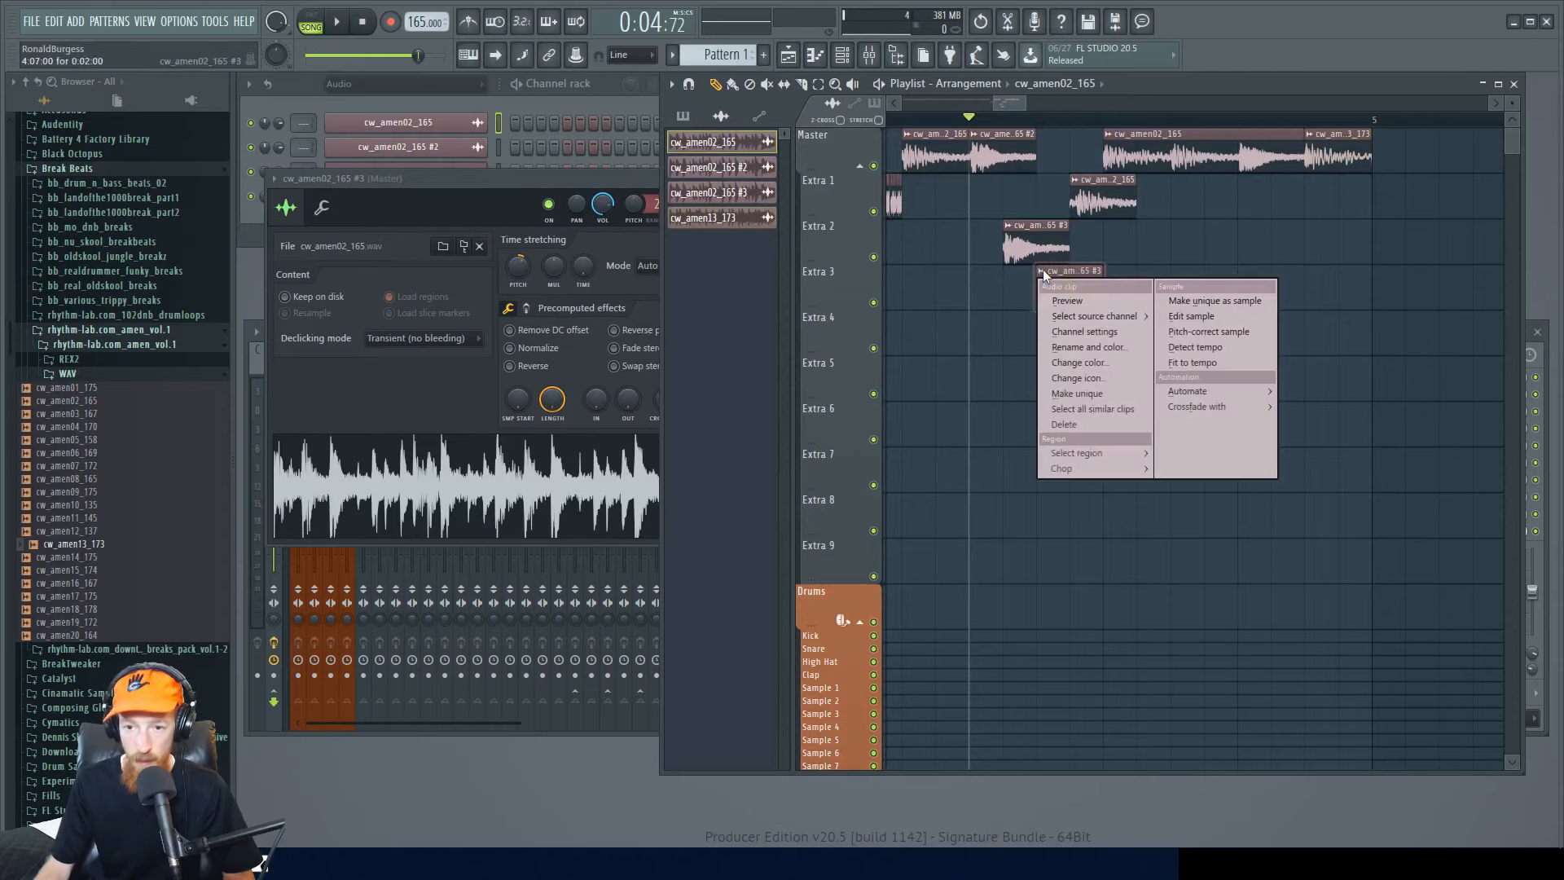
left_click(1073, 394)
double_click(1052, 291)
left_click(524, 270)
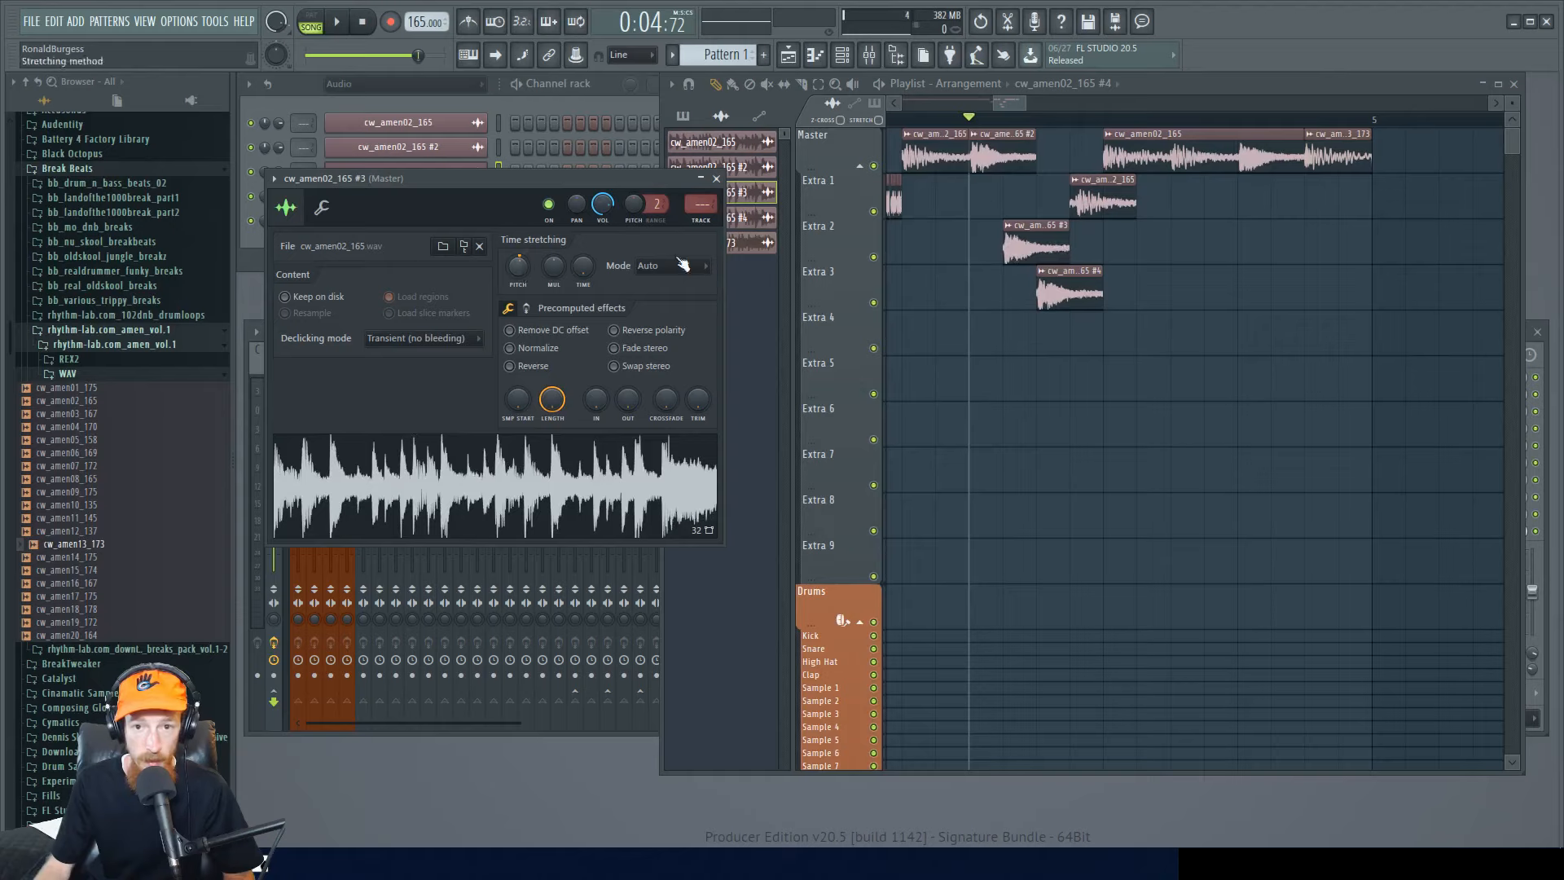
- Play back bar 4 with the staggered slices on Master, Extra 2 and Extra 3
left_click(920, 123)
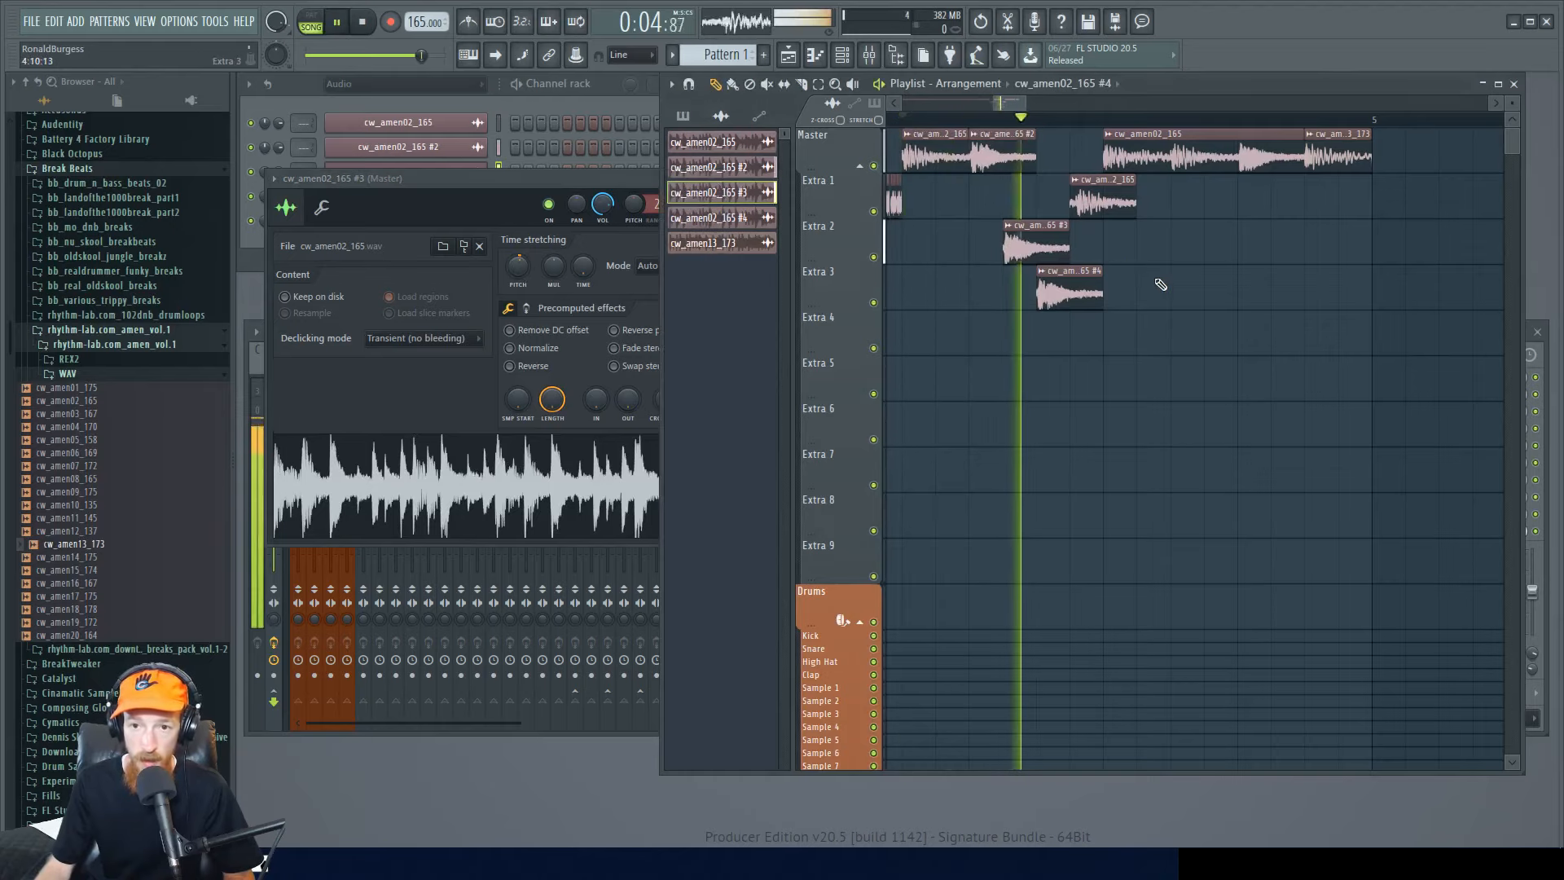
key("space")
scroll(1110, 240, "up", 4)
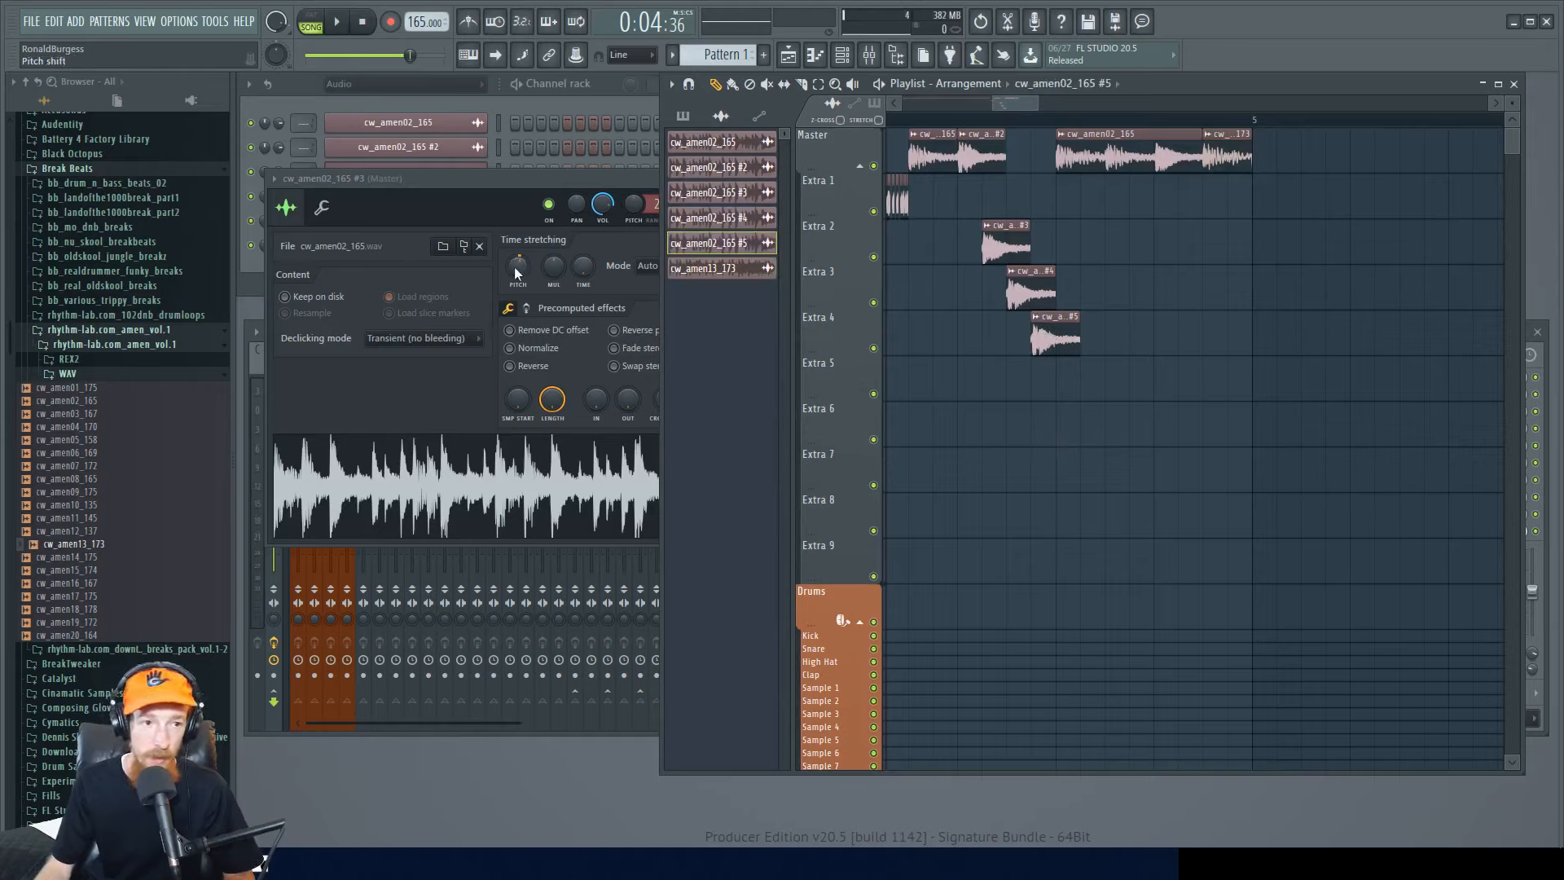
- Add a unique copy of the Extra 4 slice one step later on Extra 5 and set the open cw_amen02_165 #3 channel's pitch to -100 cents
left_click(516, 274)
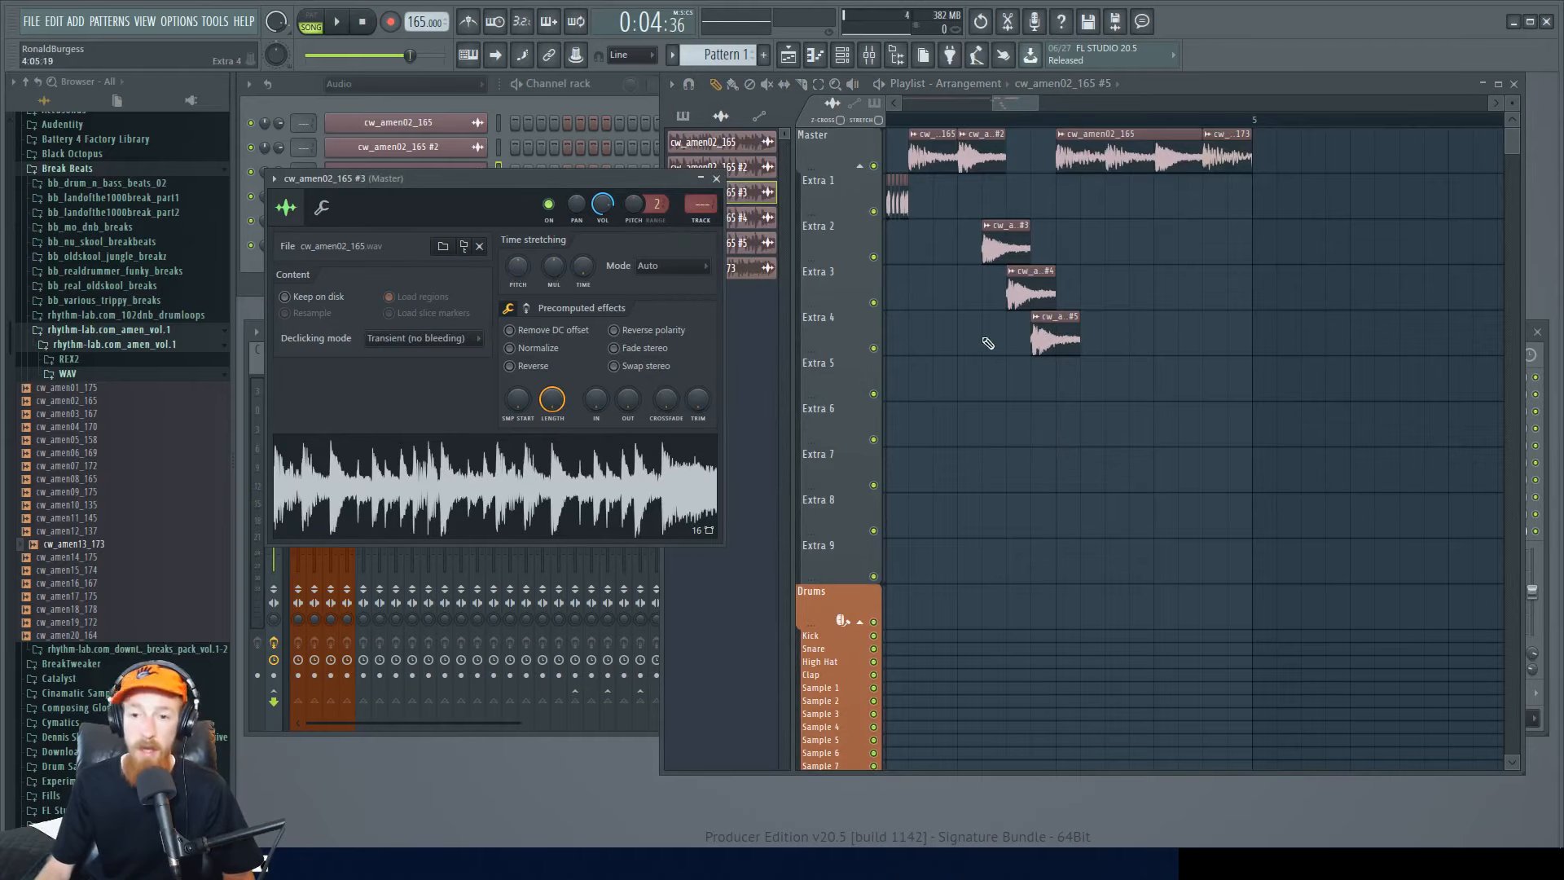
left_click(1061, 376)
right_click(1059, 363)
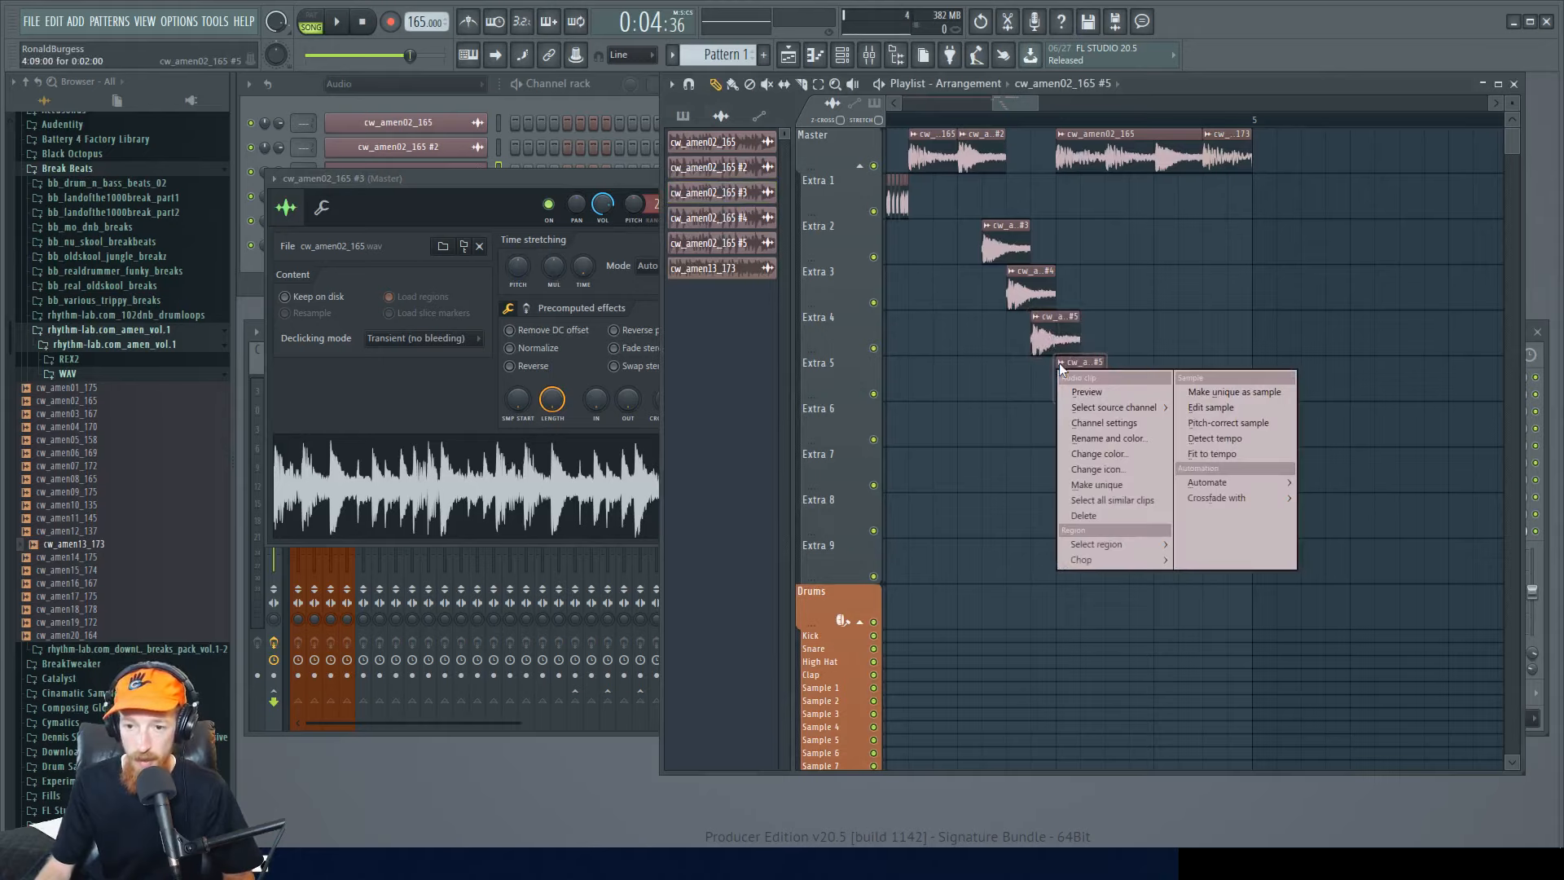
left_click(1096, 484)
left_click(554, 275)
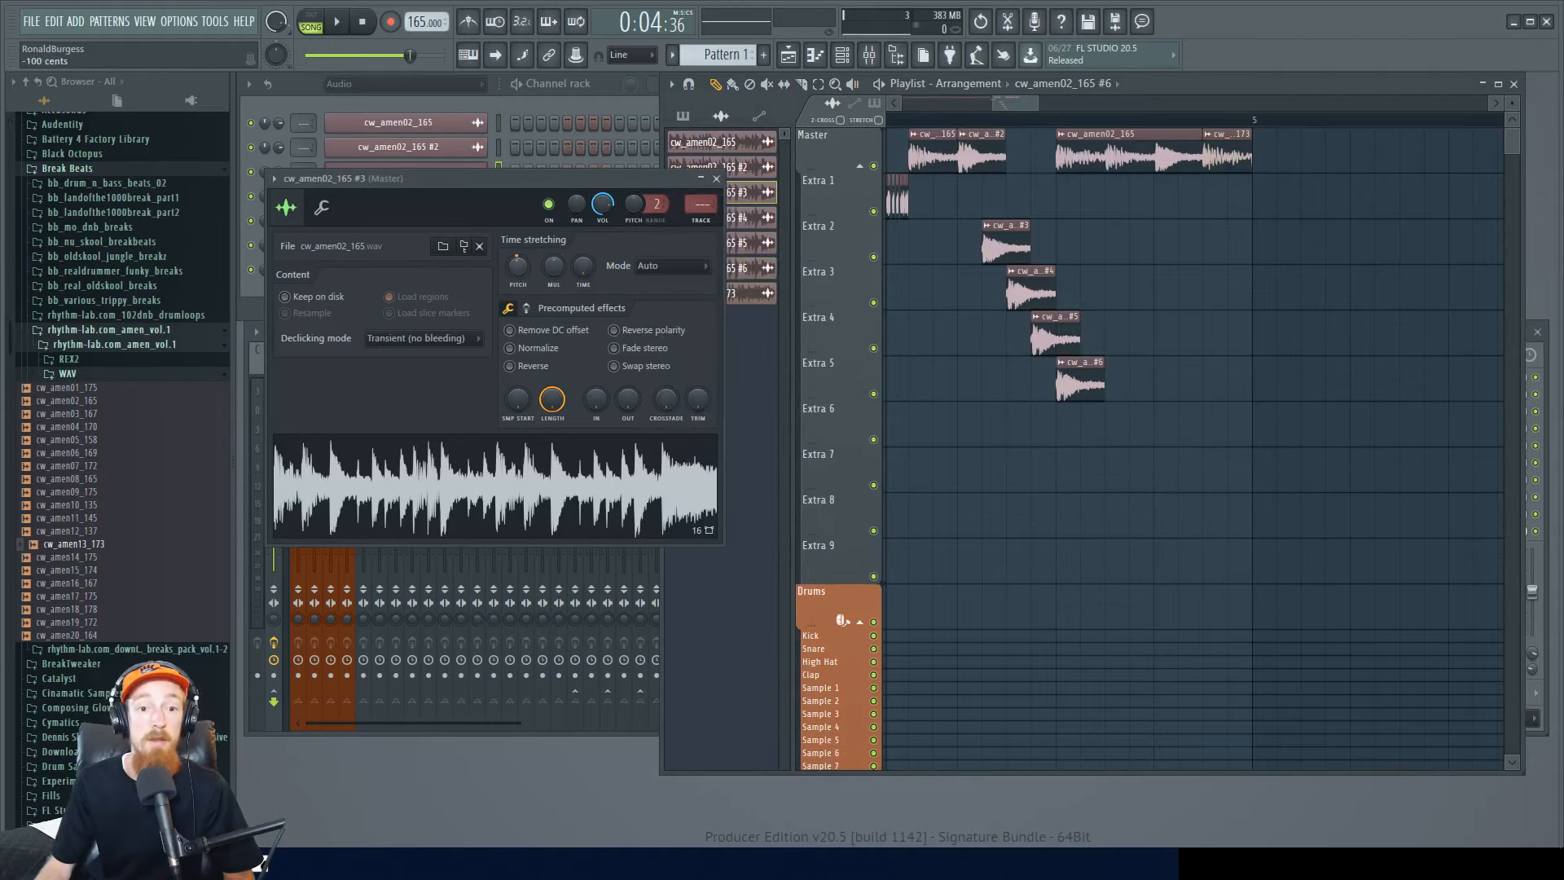
- Copy the Extra 5 slice one step later onto Extra 6, make it unique, and lower the open cw_amen02_165 #3 channel's pitch further
left_click(1080, 381)
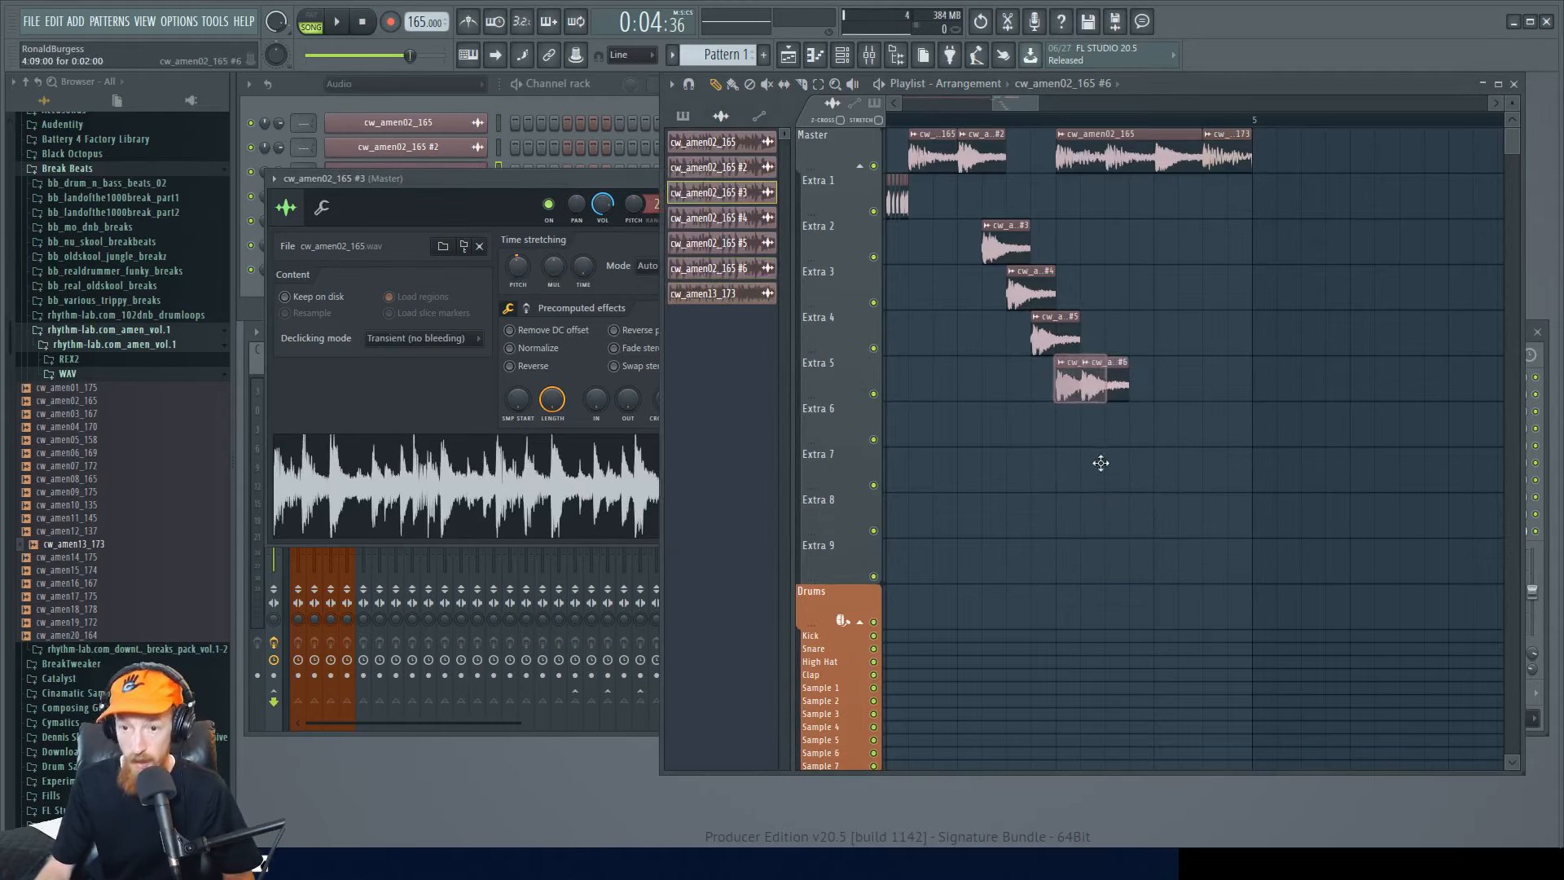
left_click_drag(1084, 427, 1104, 428)
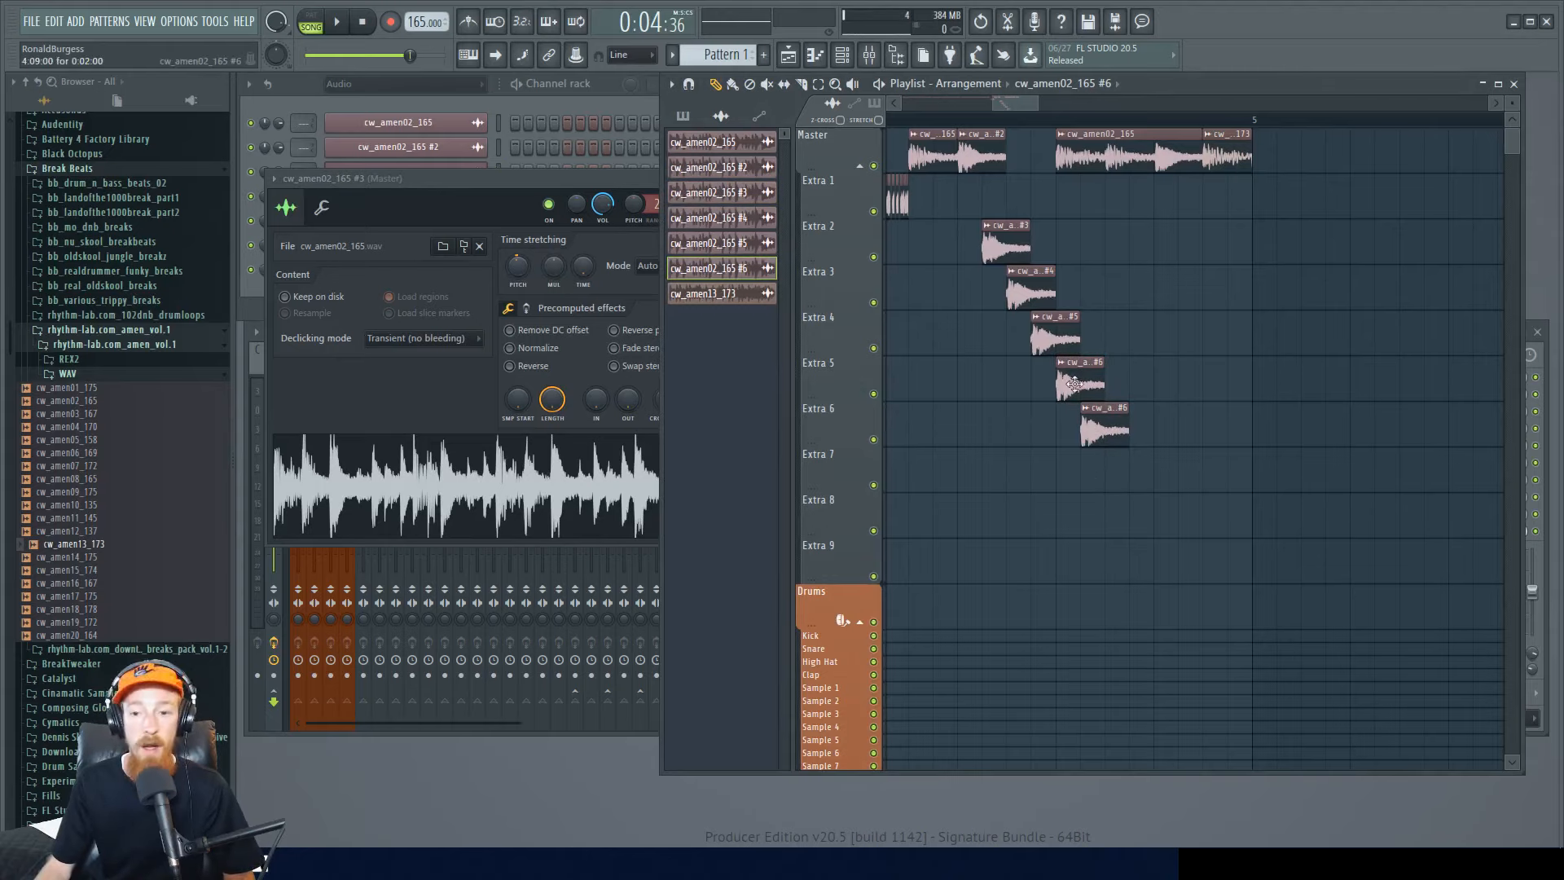
left_click(1097, 407)
left_click(1101, 528)
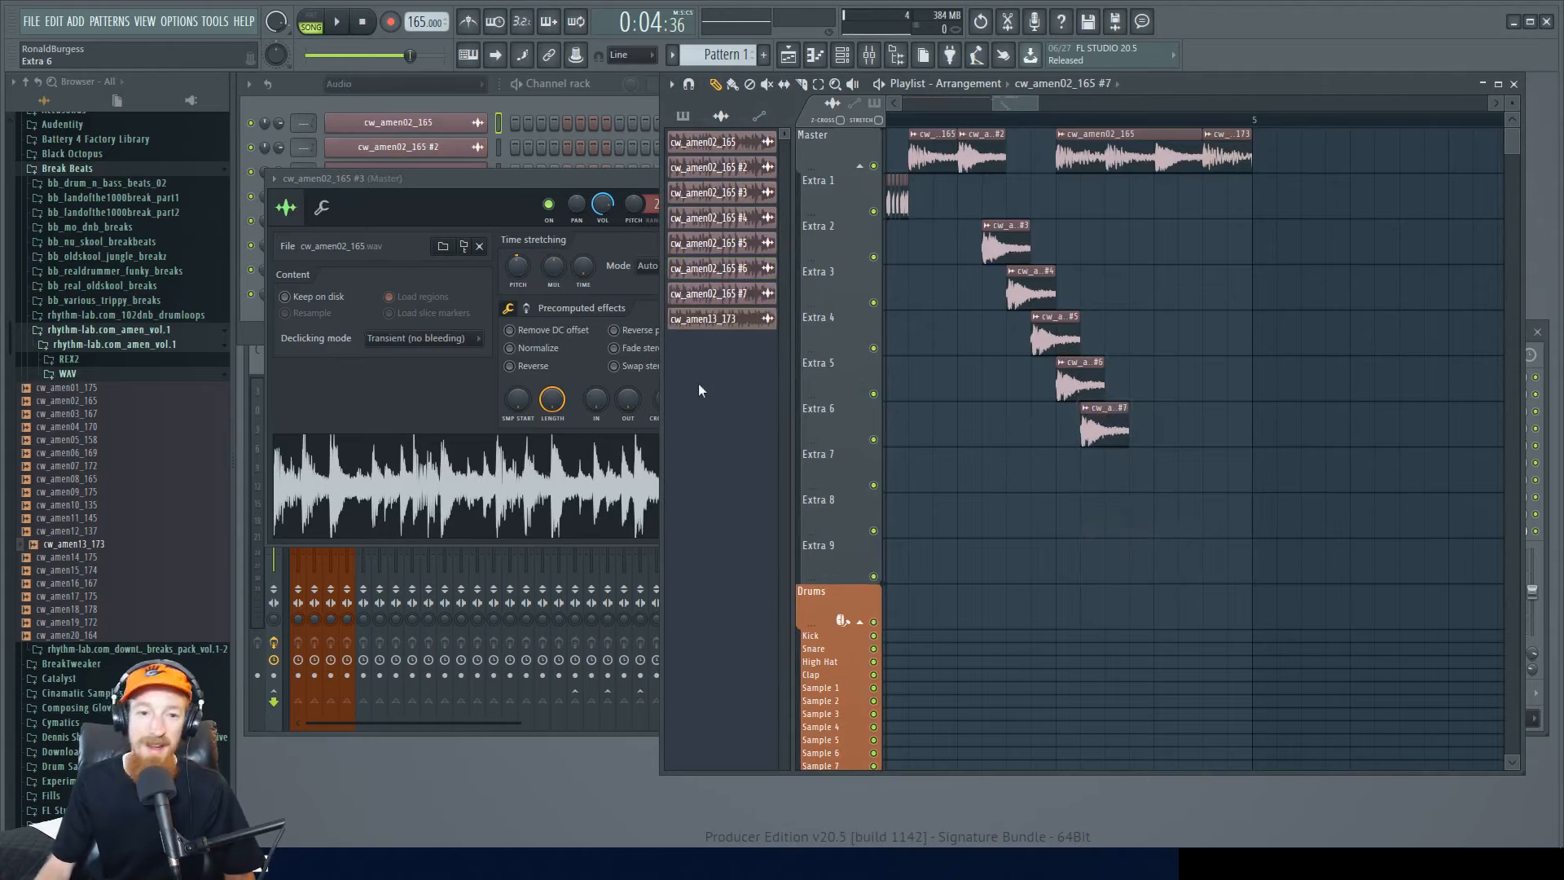
left_click(525, 266)
left_click_drag(525, 266, 525, 276)
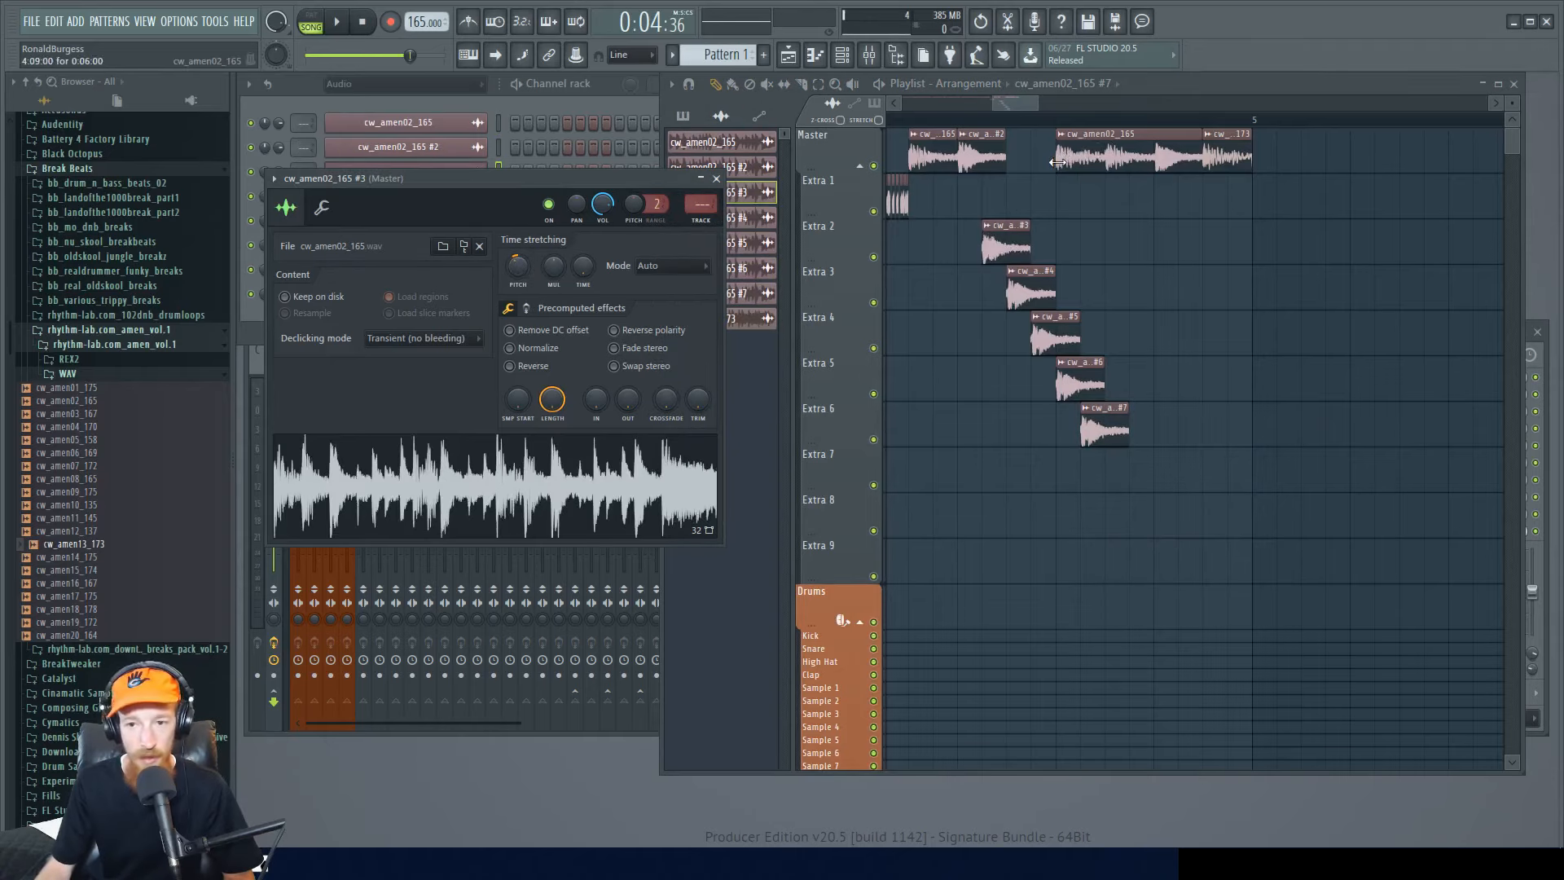
- Trim the start of the long cw_amen02_165 clip in bar 4 on Master by two steps
left_click_drag(1056, 162, 1105, 162)
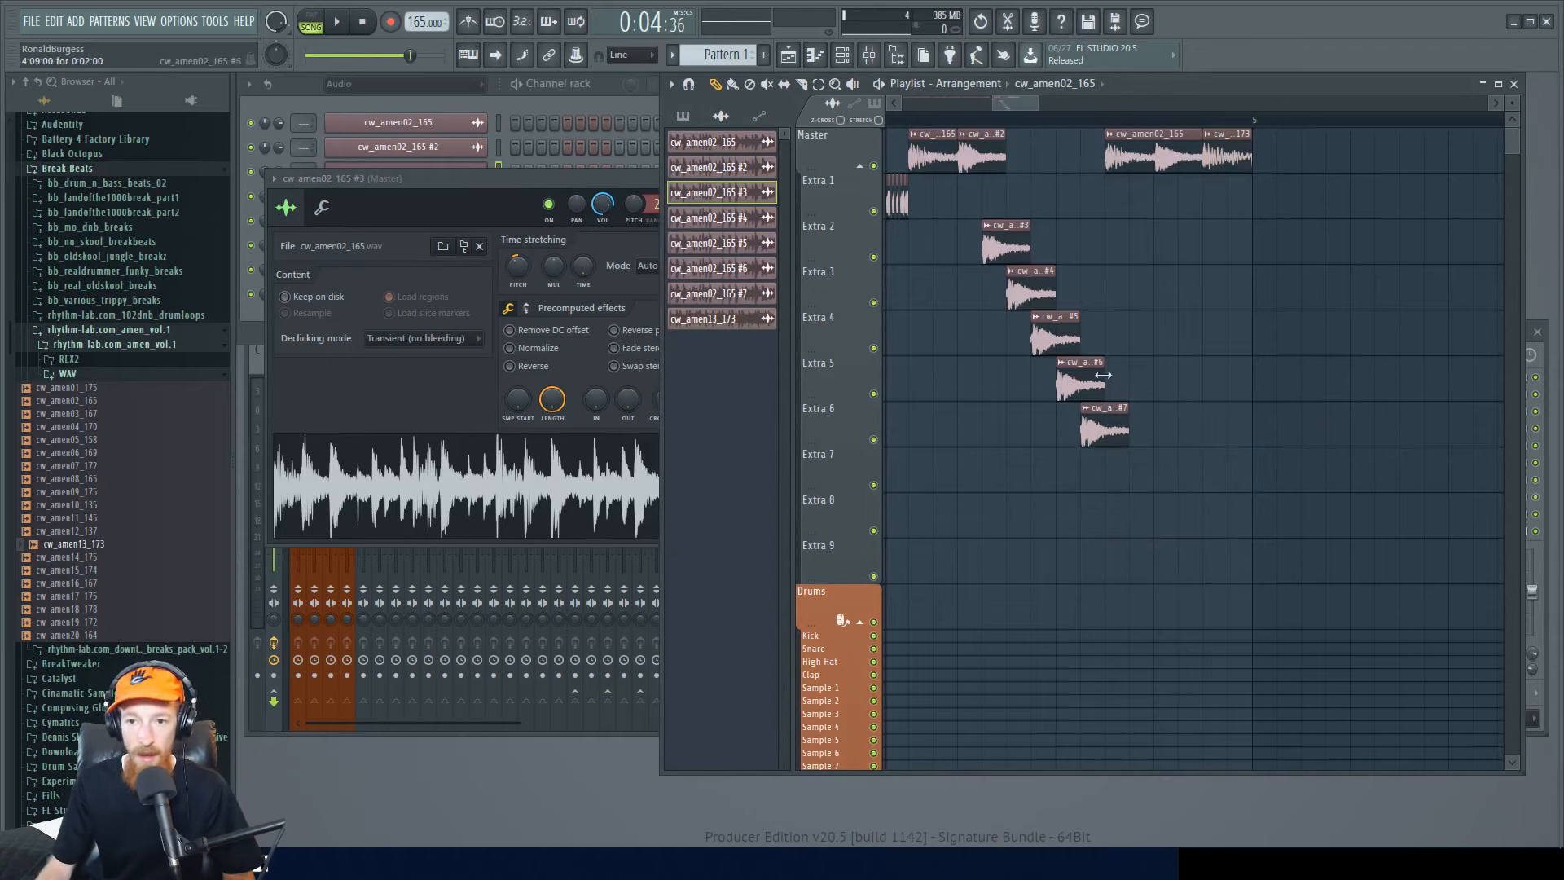
scroll(1089, 175, "up", 3)
scroll(1089, 175, "down", 5)
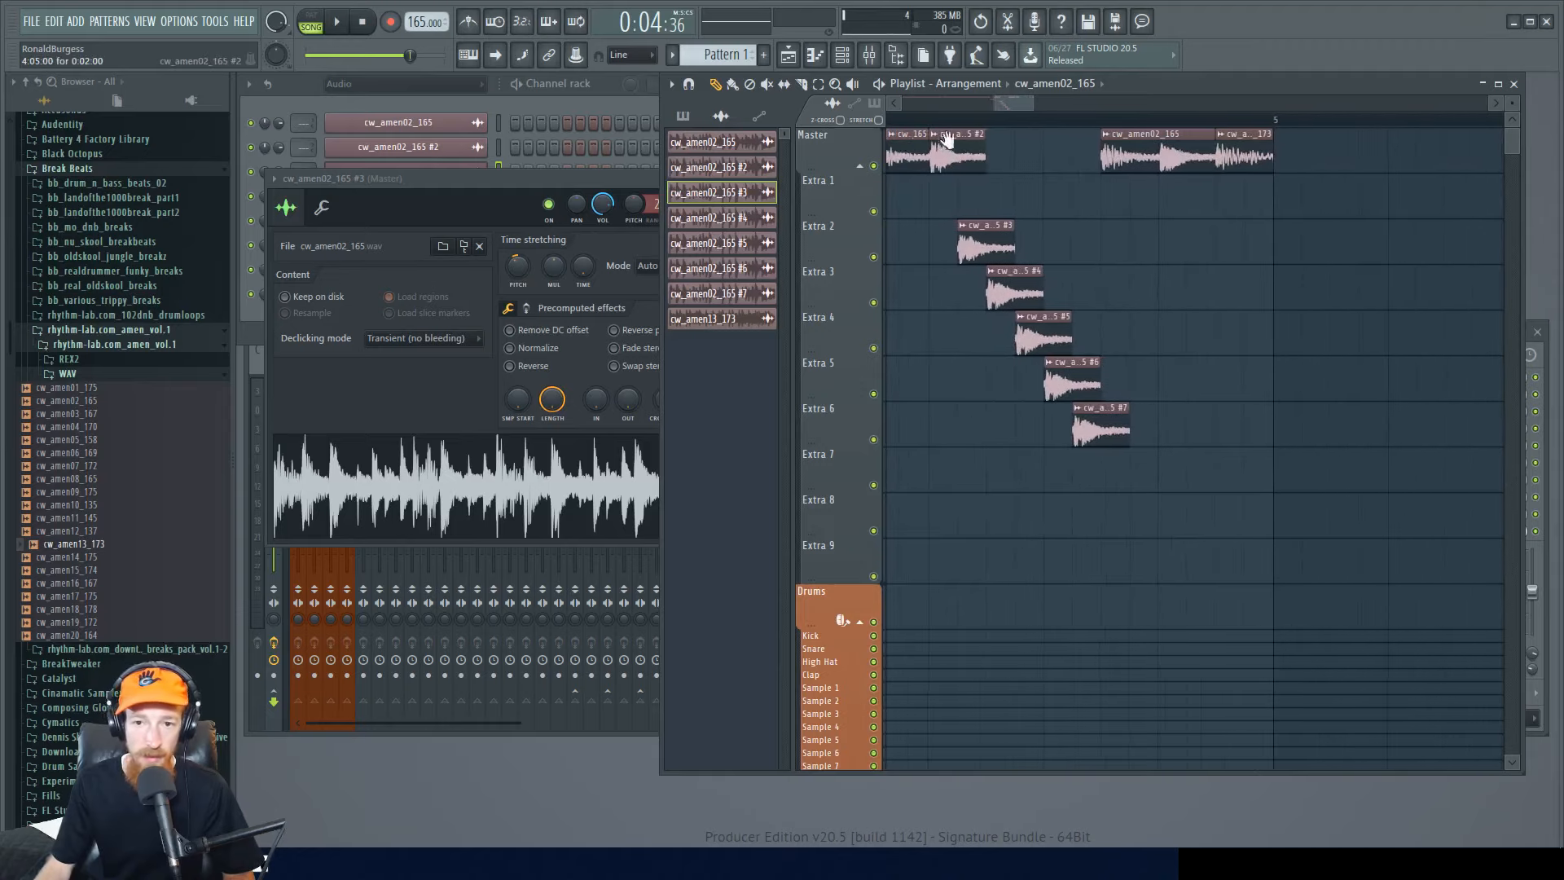
- Play back bar 4 with the staggered slice cascade and check the slices on Extra 2 and Extra 3
left_click(1067, 120)
key("space")
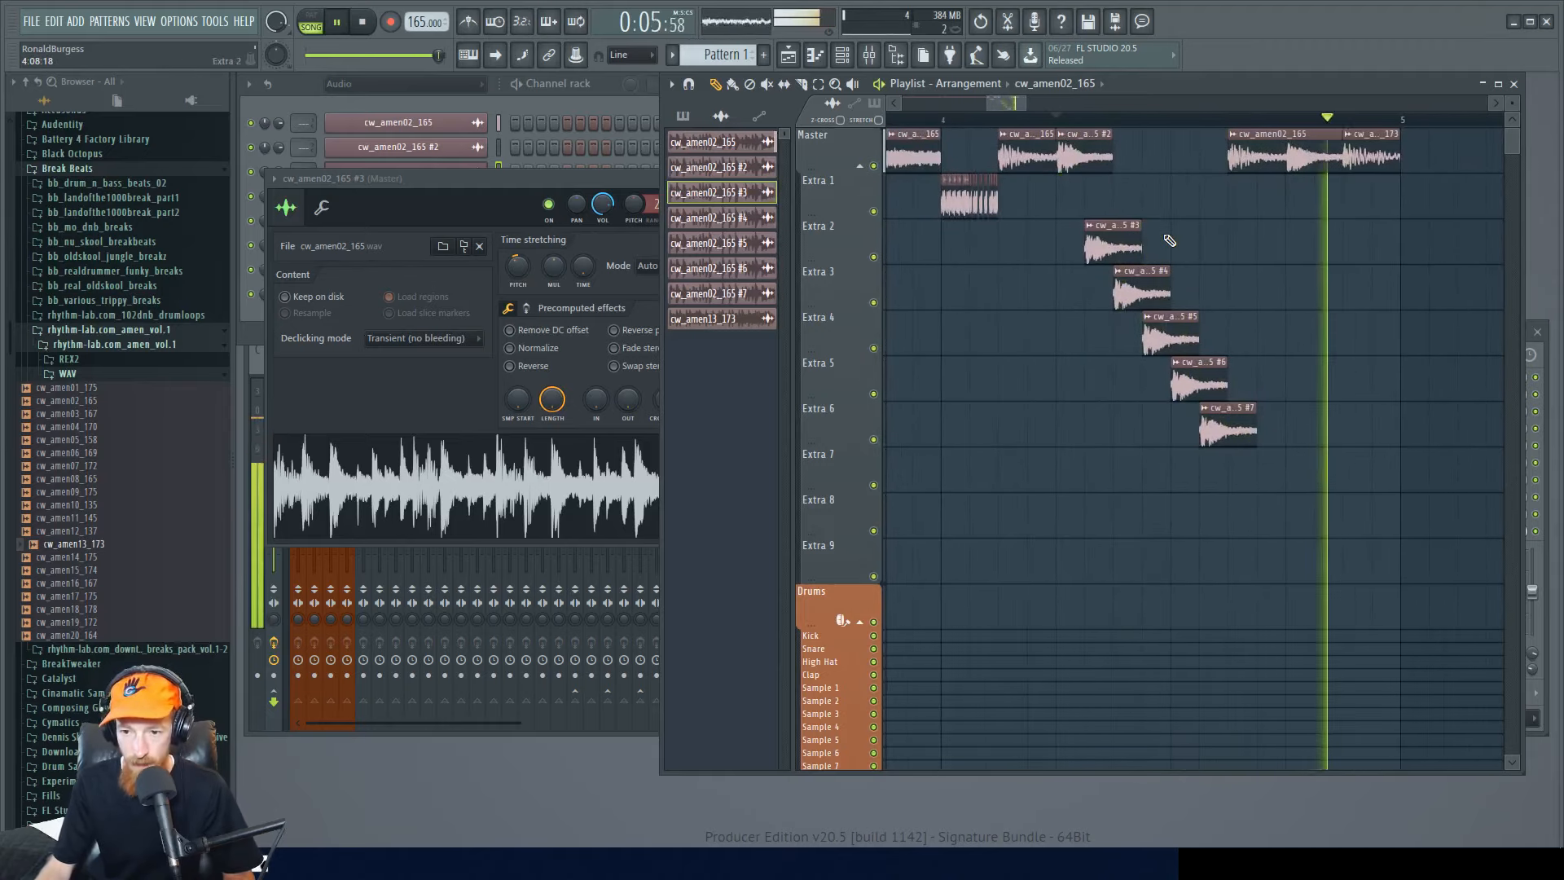
key("space")
scroll(1142, 304, "up", 2)
left_click(1142, 304)
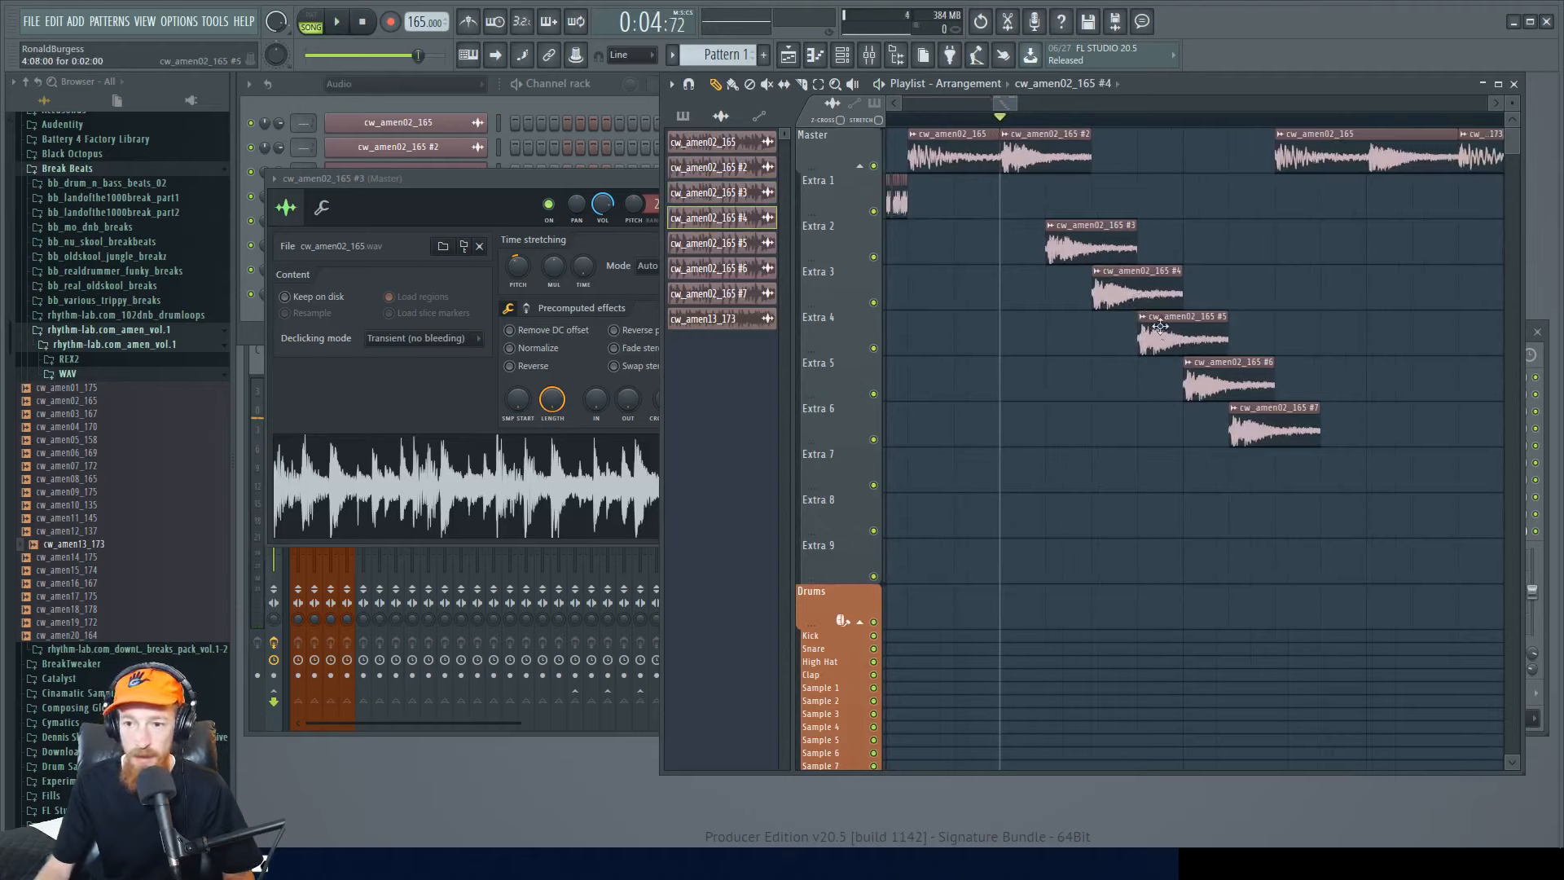
left_click(1093, 241)
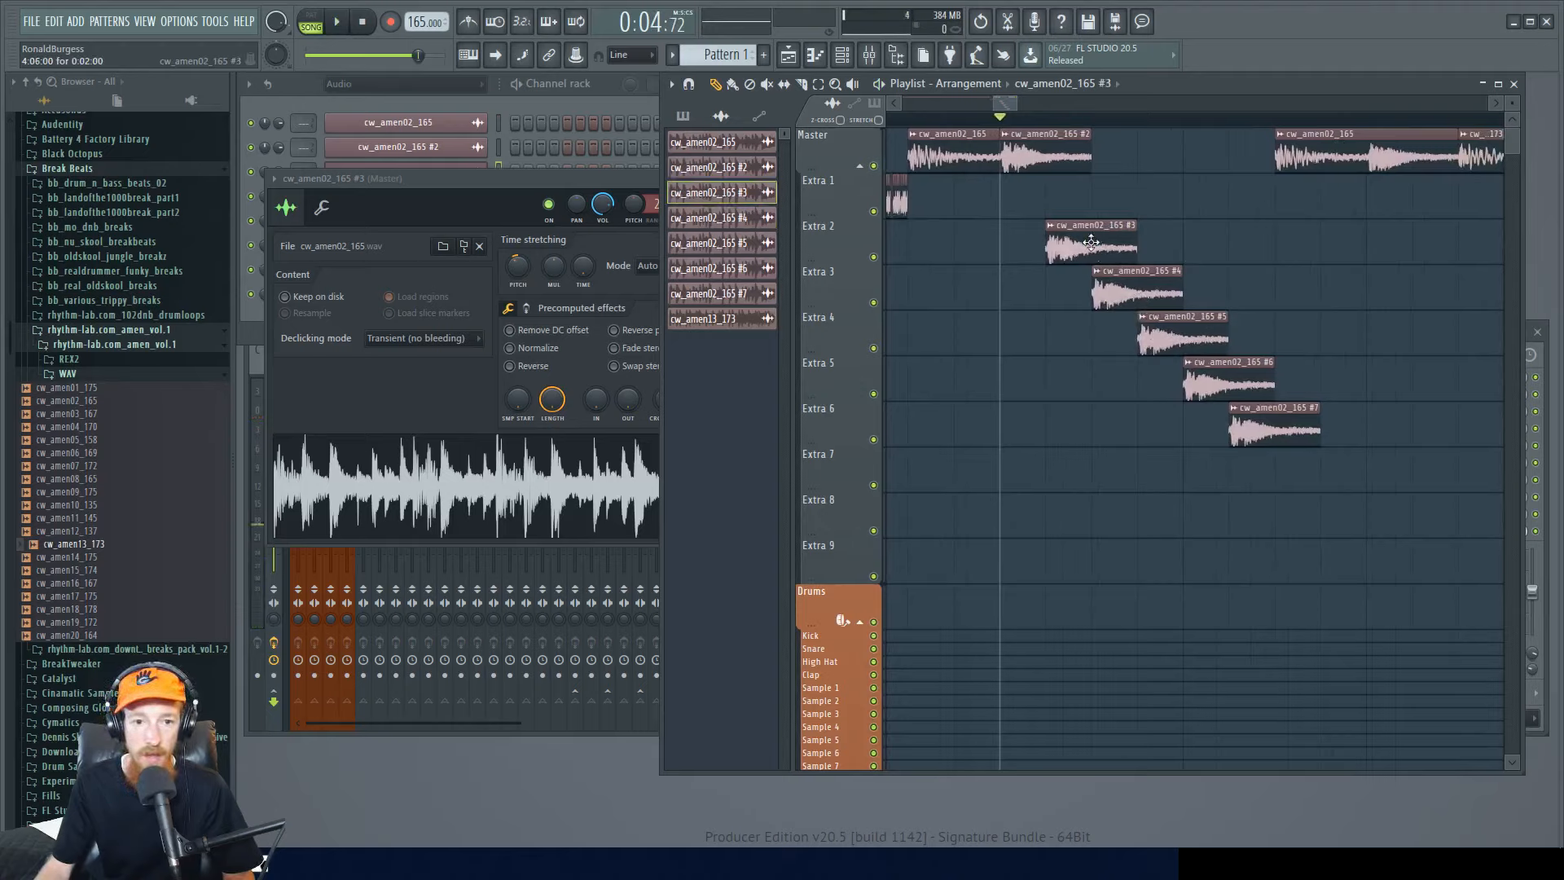
- Adjust the time-stretching pitch of the cascade channels cw_amen02_165 #3 to #7 one by one, with #3 at +230 cents
left_click(1028, 153)
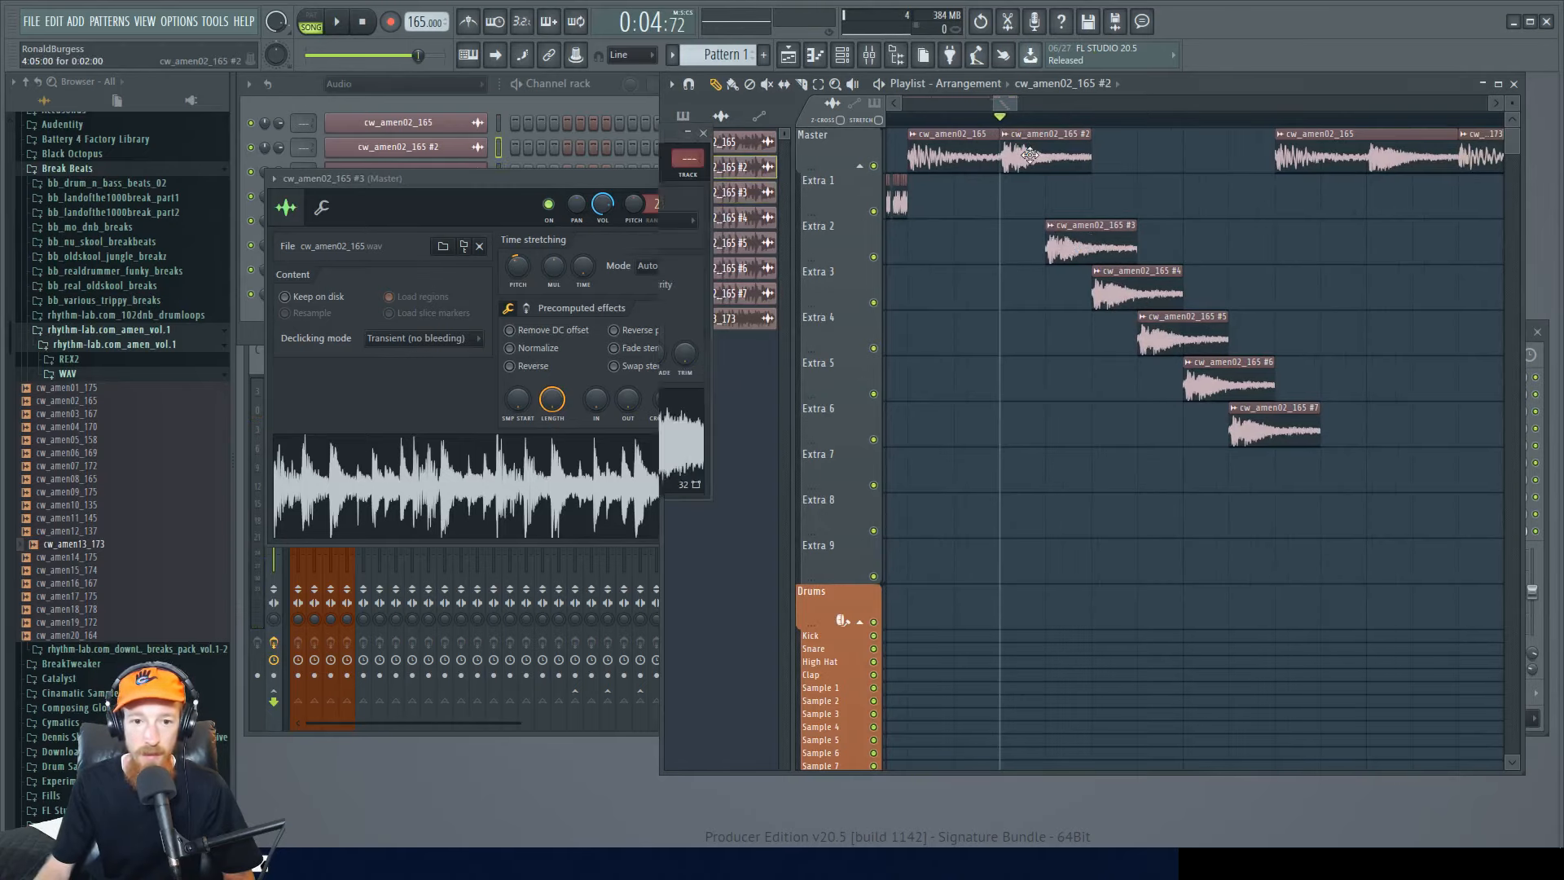
left_click(1075, 244)
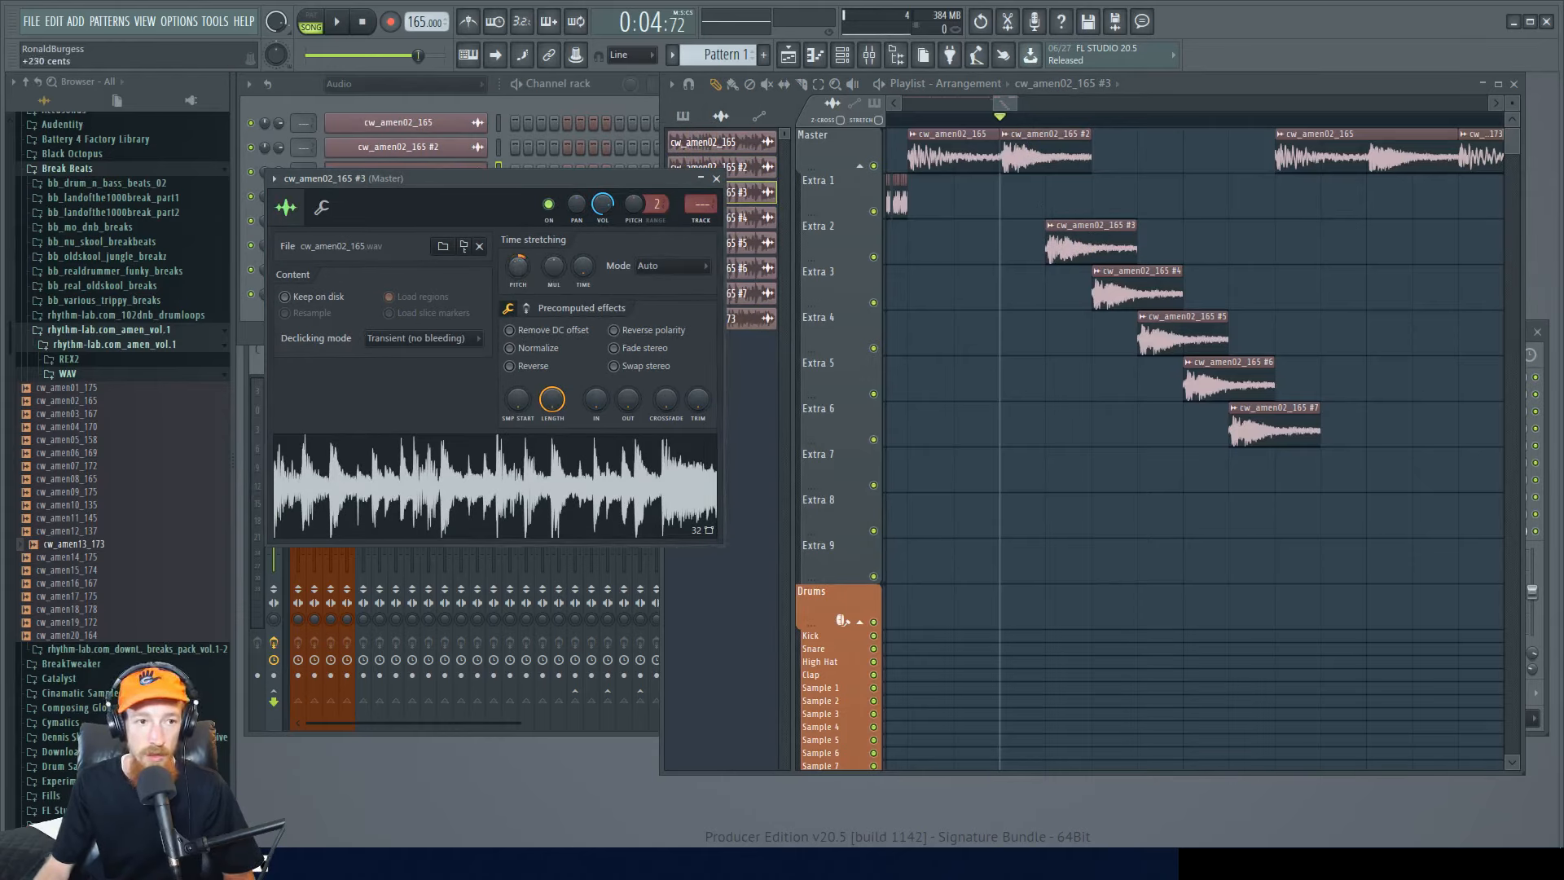
left_click(1136, 285)
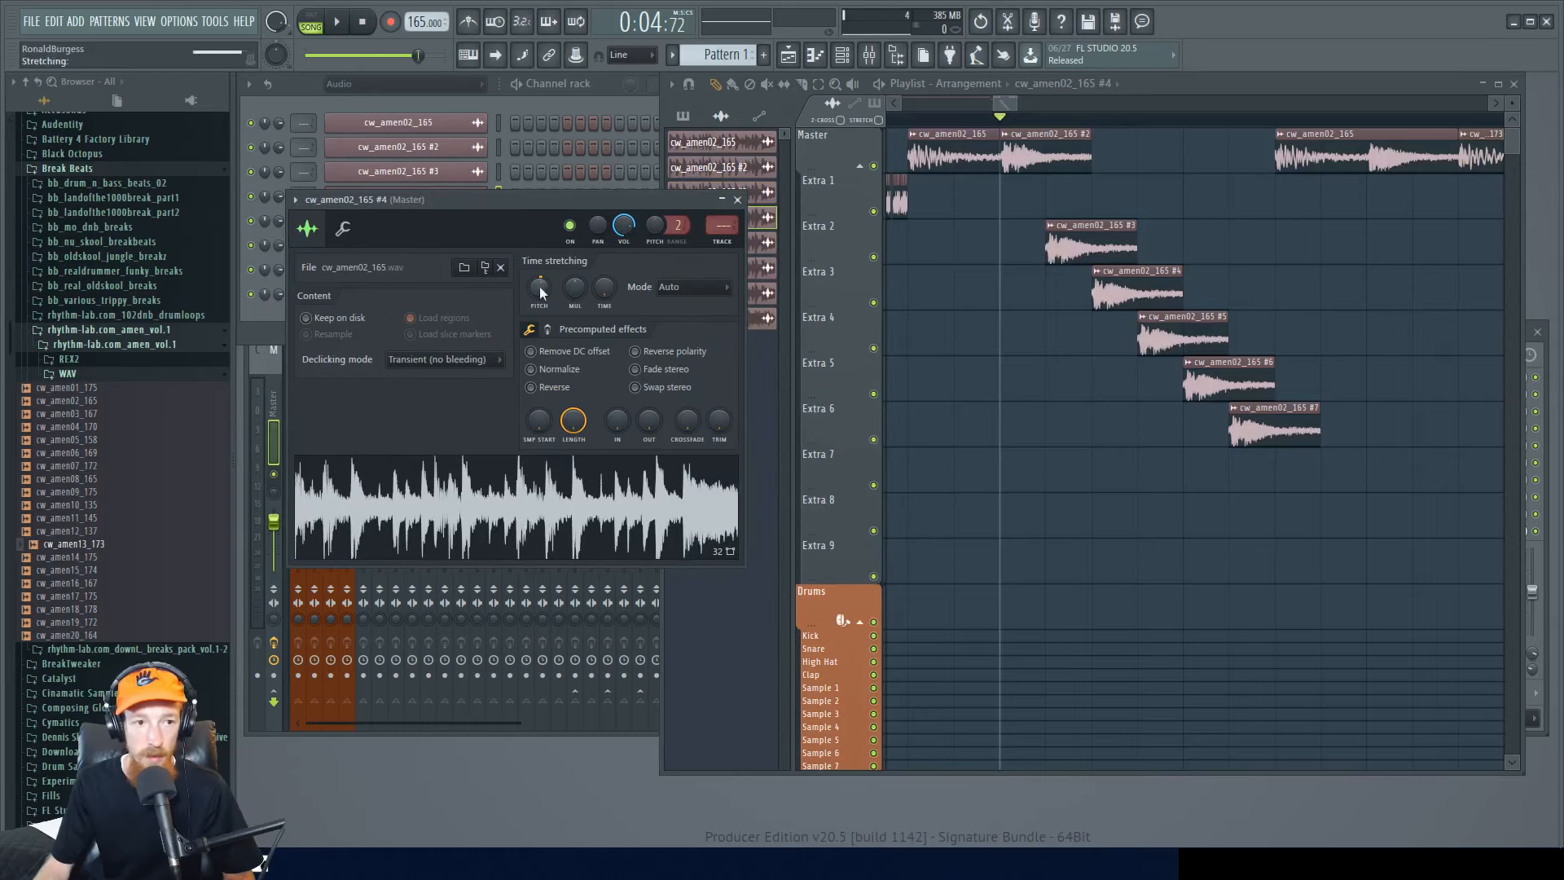
left_click(1170, 332)
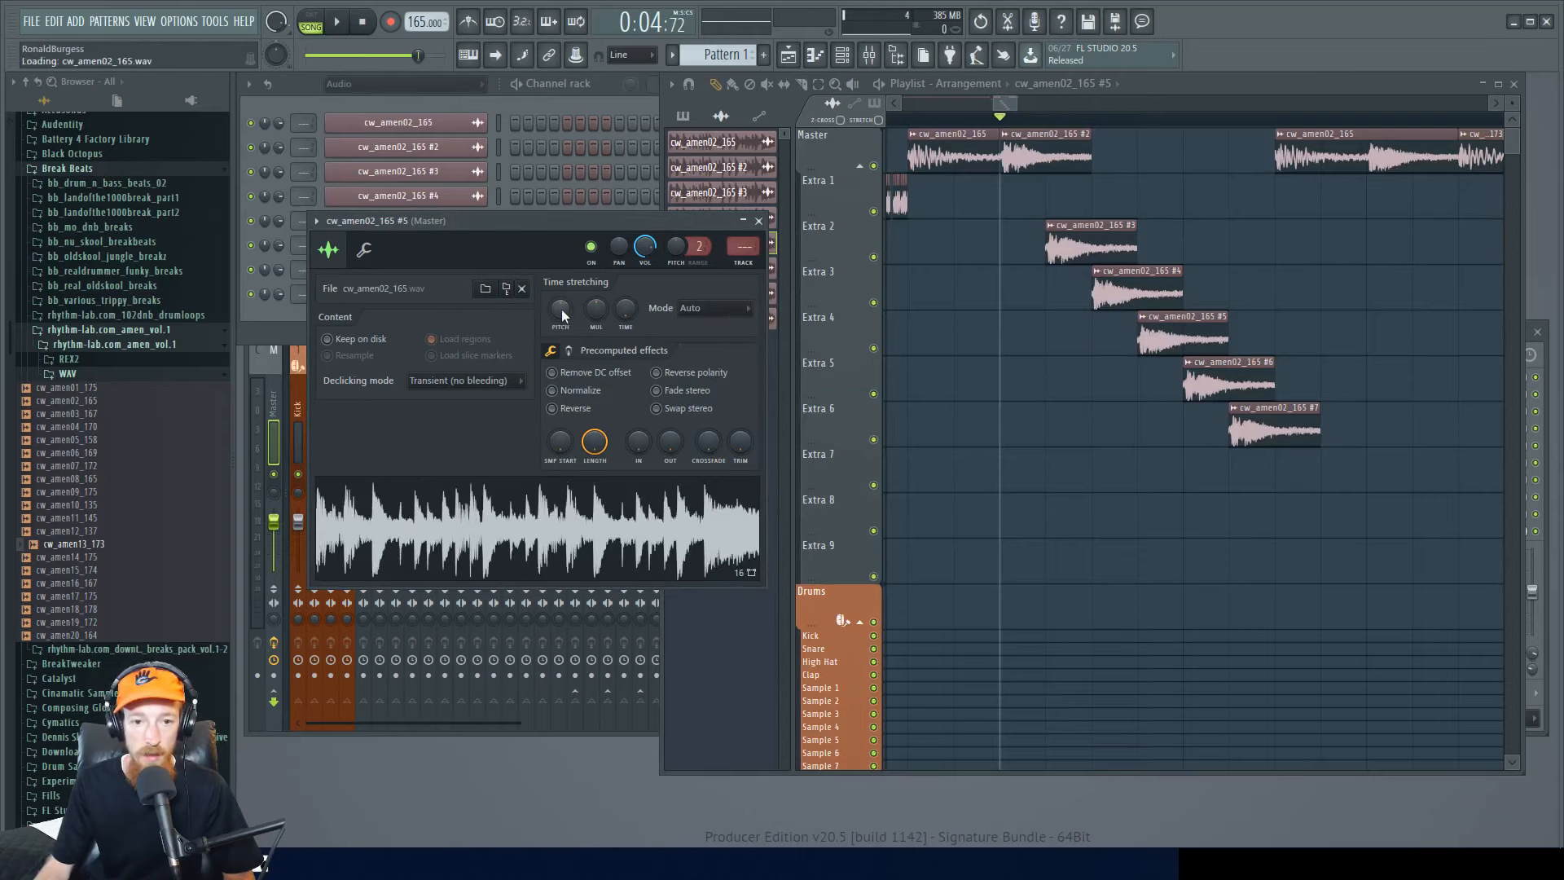
left_click(1171, 348)
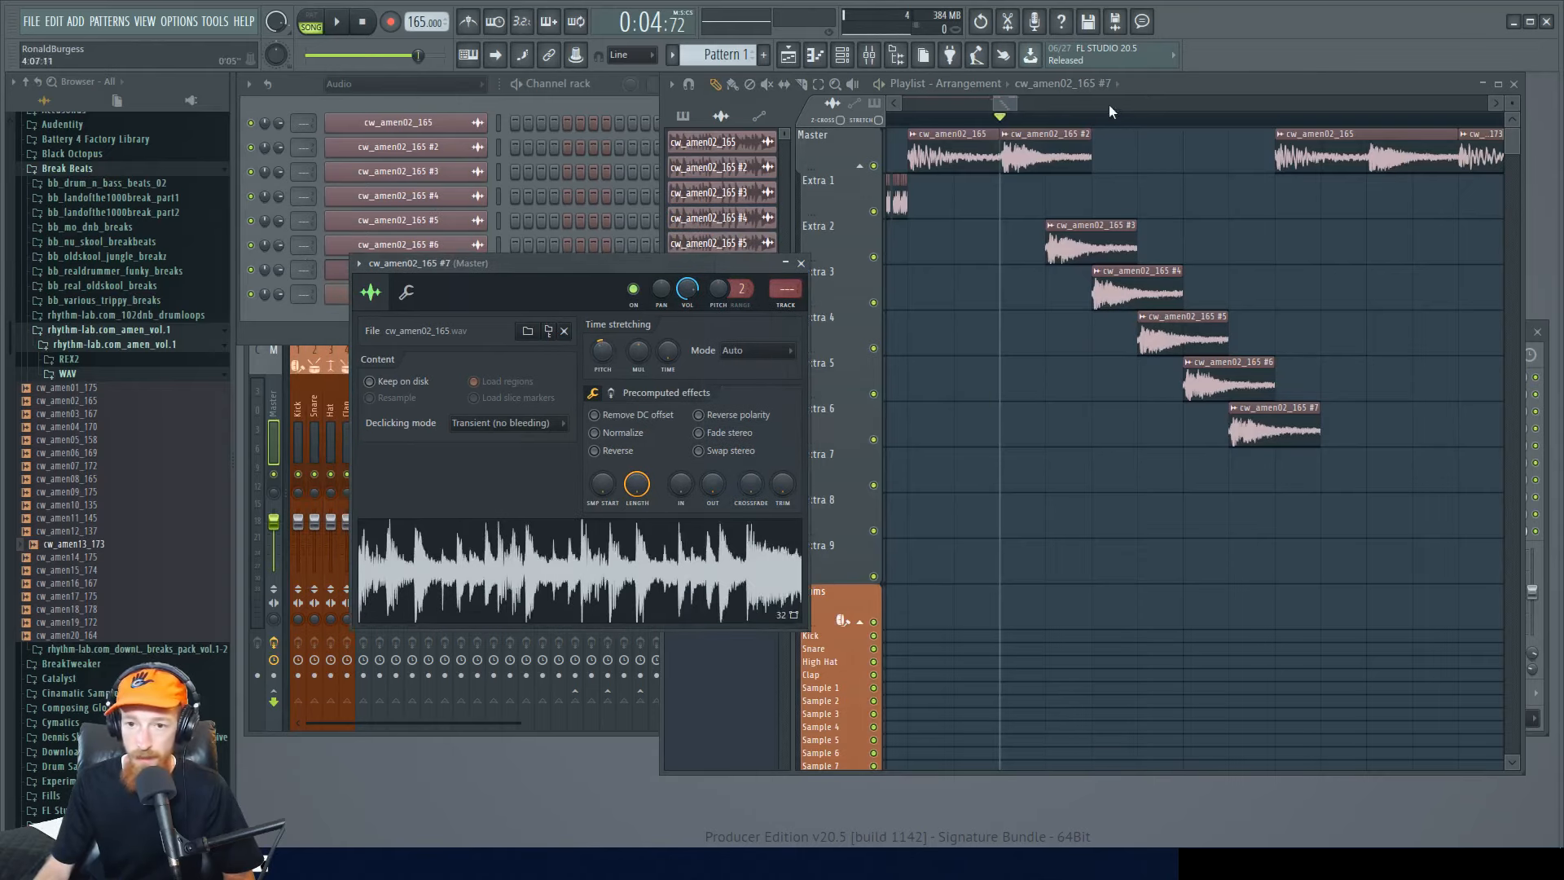
- Play back the retuned slice cascade in bar 4 and close the cw_amen02_165 #7 channel settings
key("space")
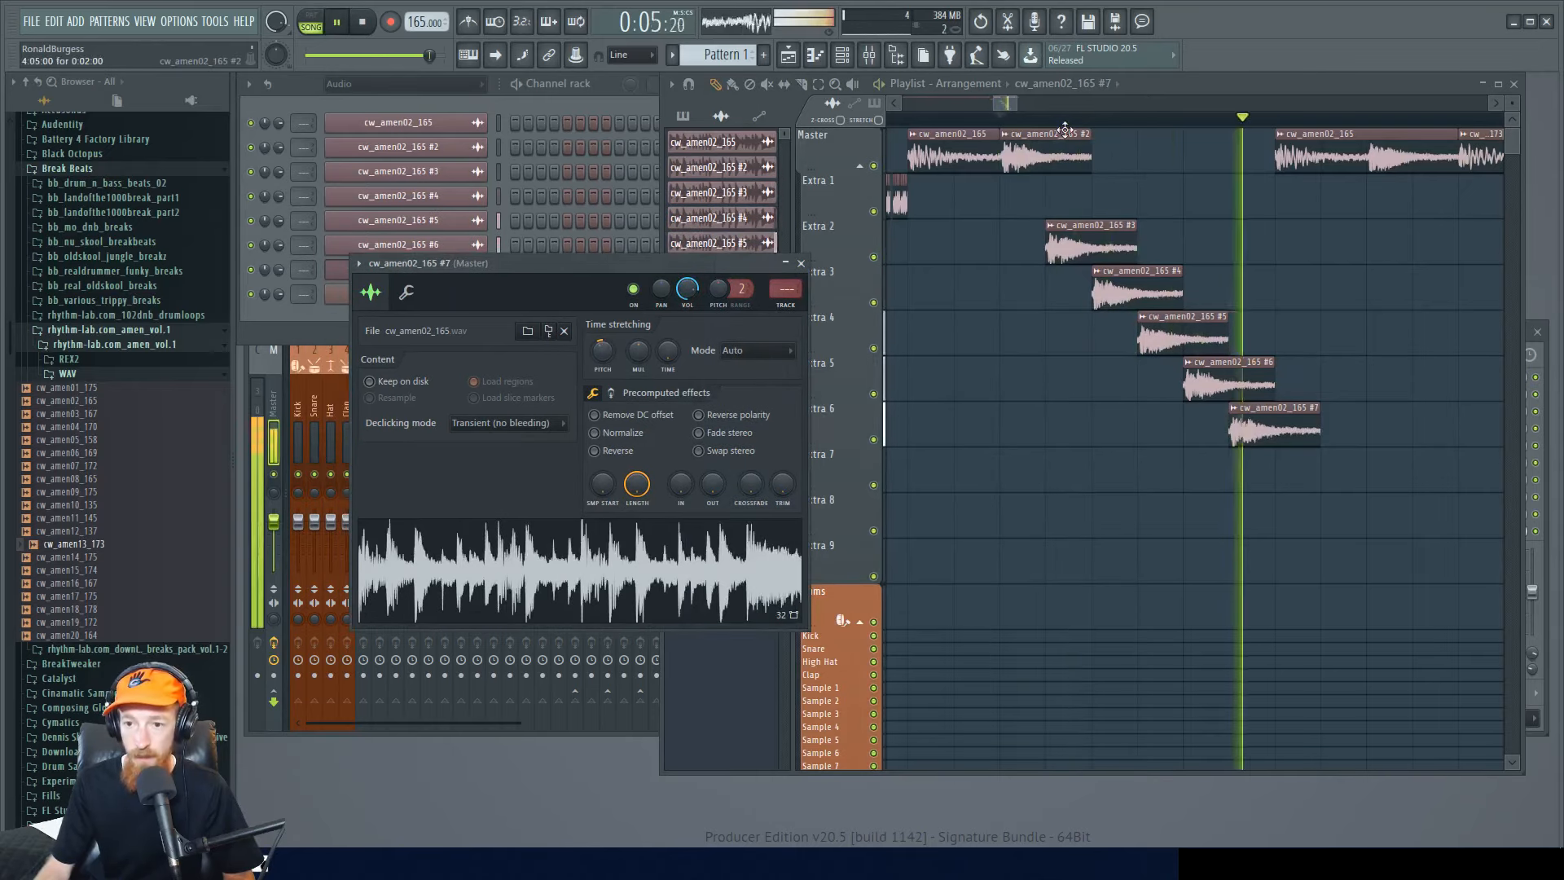
key("space")
scroll(968, 226, "down", 2)
scroll(967, 225, "down", 2)
left_click(801, 263)
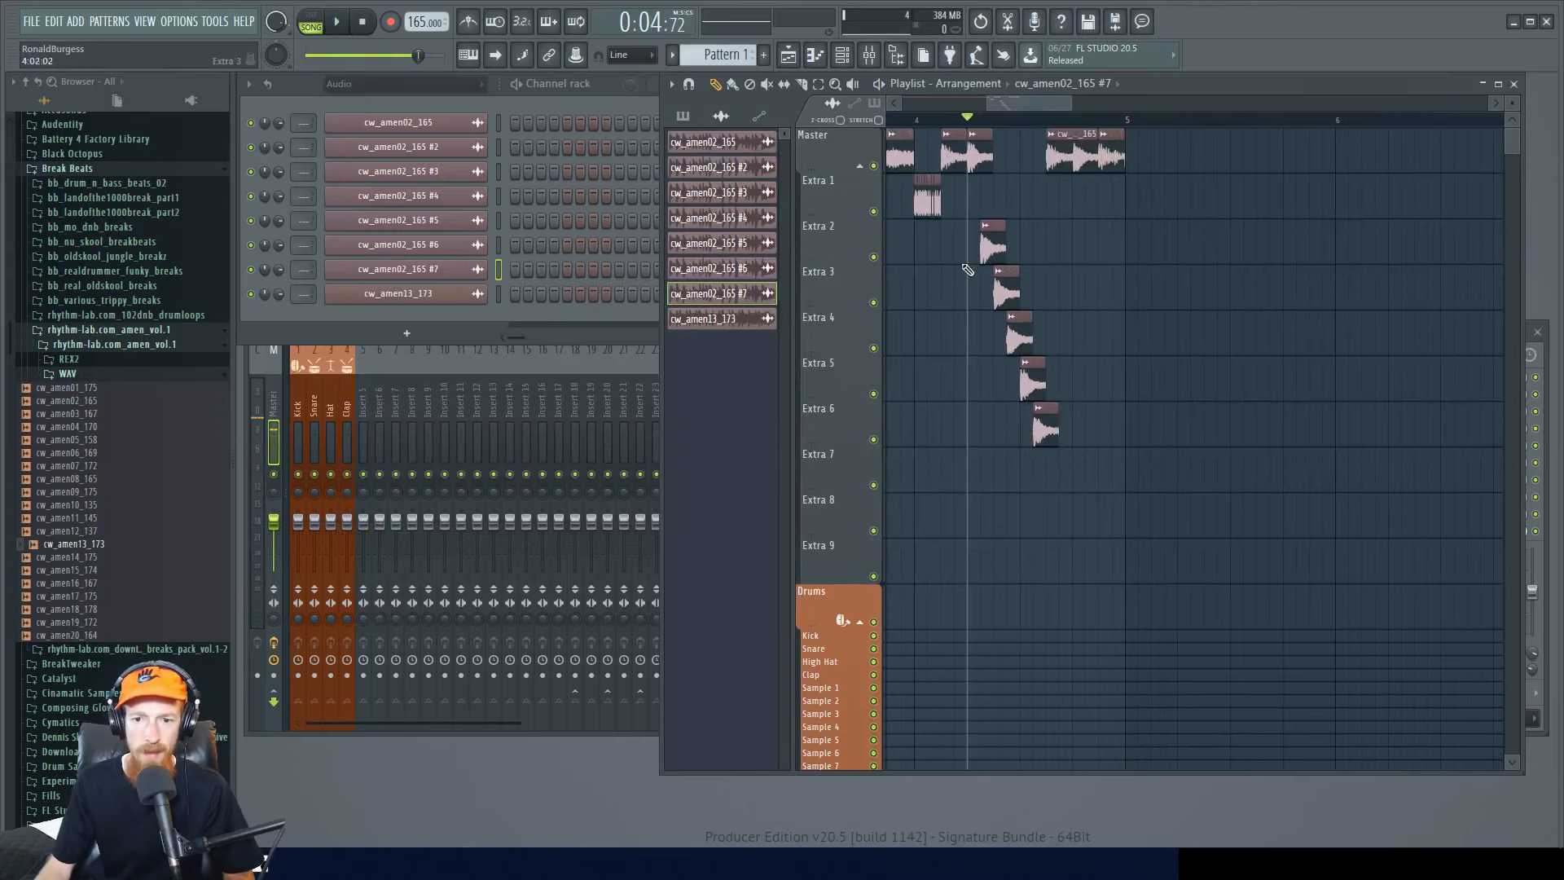
- Select the cascade clips on Extra 2 to Extra 6, then the hit roll on Extra 1, and save the project
scroll(979, 244, "down", 2)
left_click_drag(994, 230, 1020, 409)
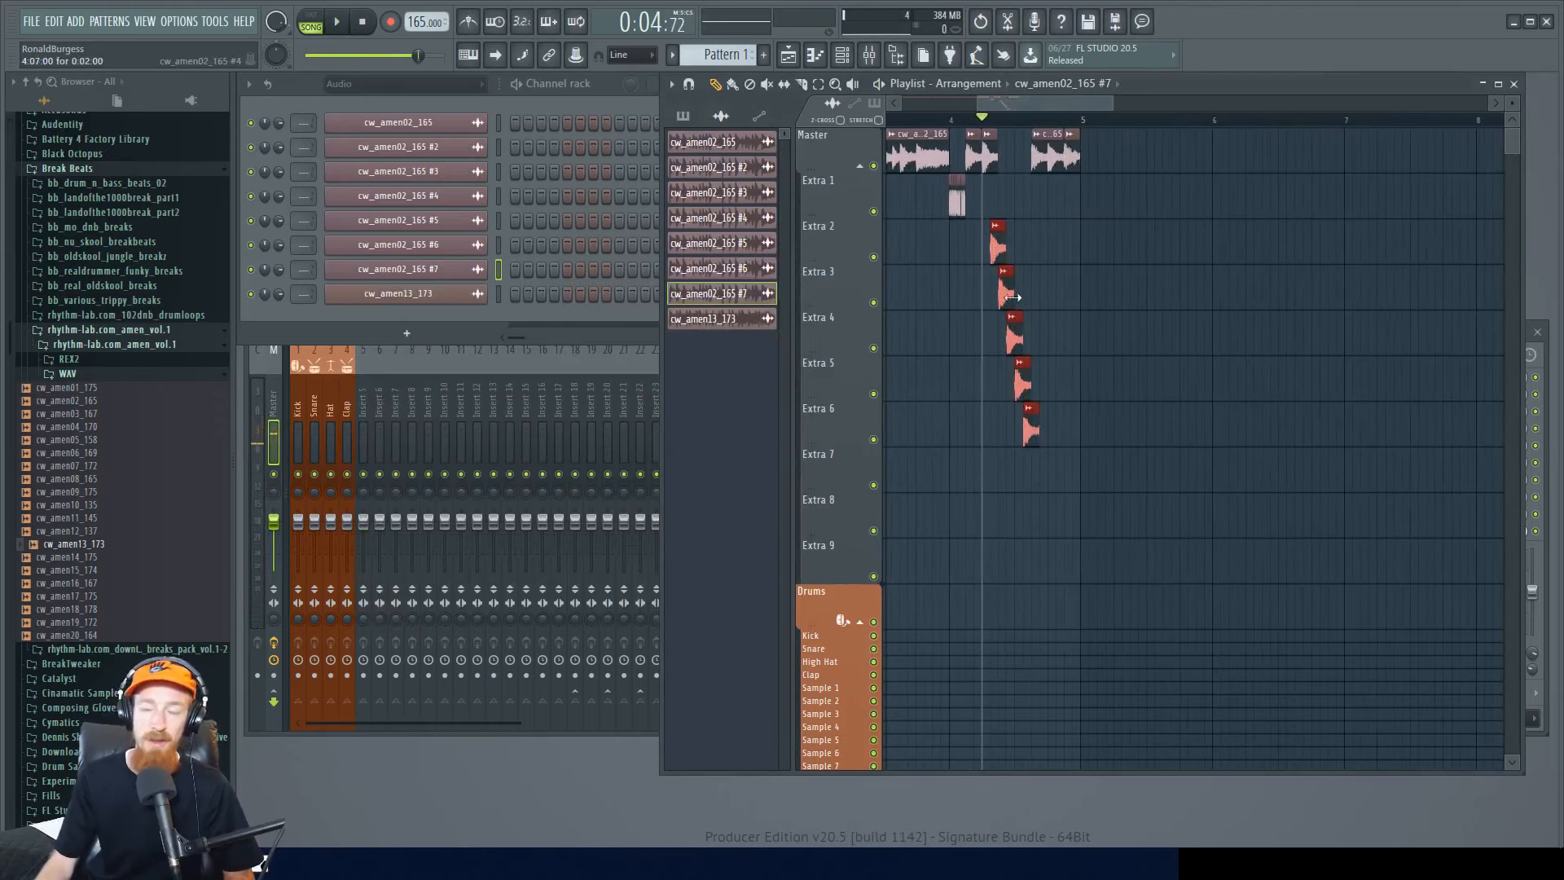
scroll(1022, 326, "up", 4)
scroll(1024, 240, "up", 1)
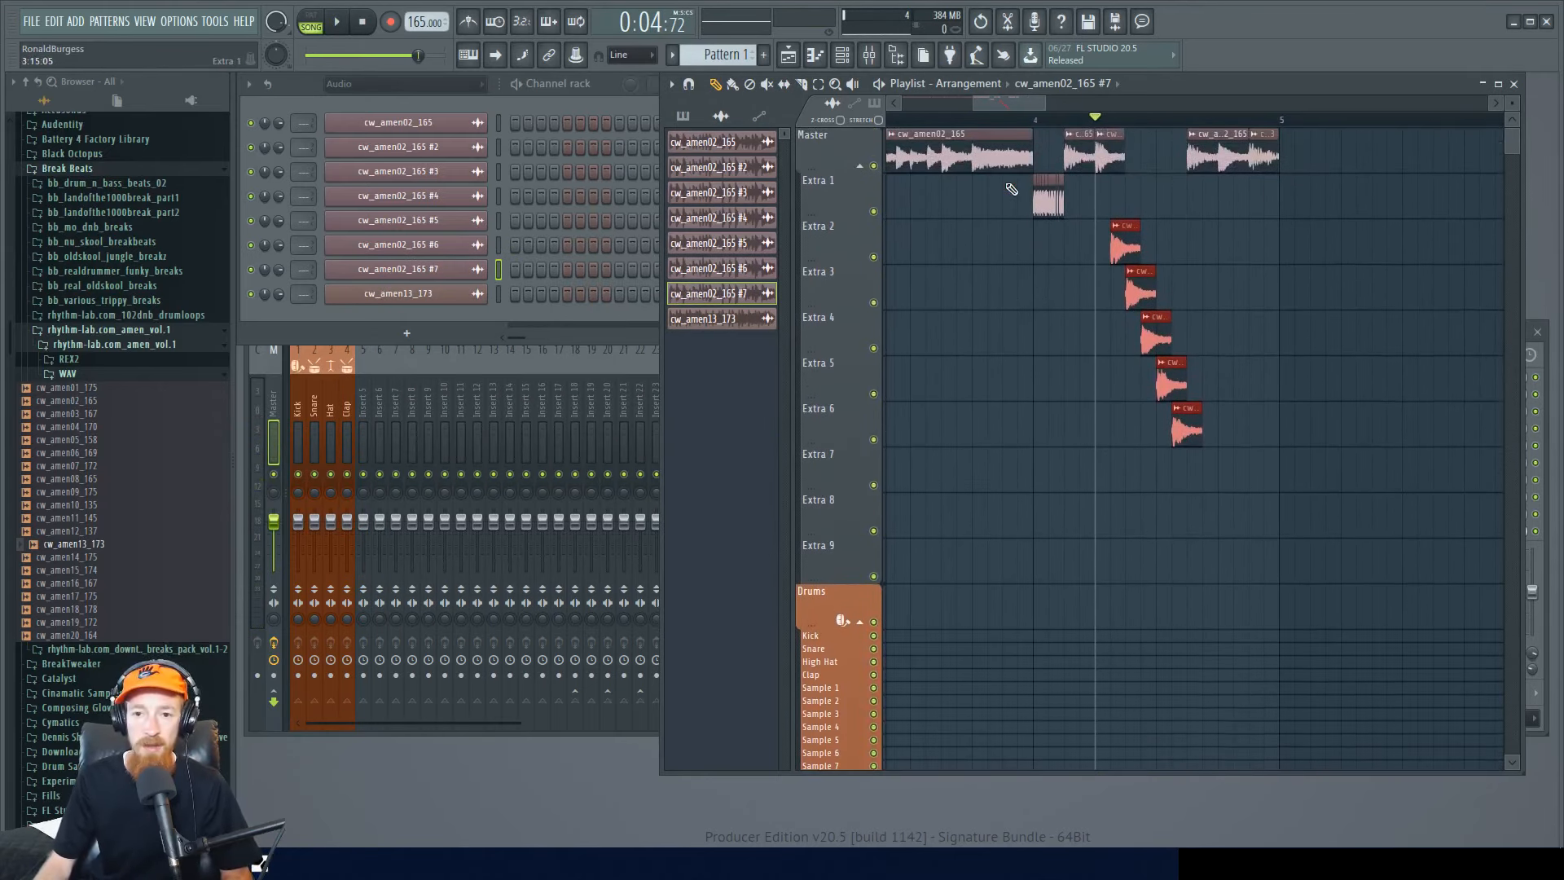
left_click(1047, 195)
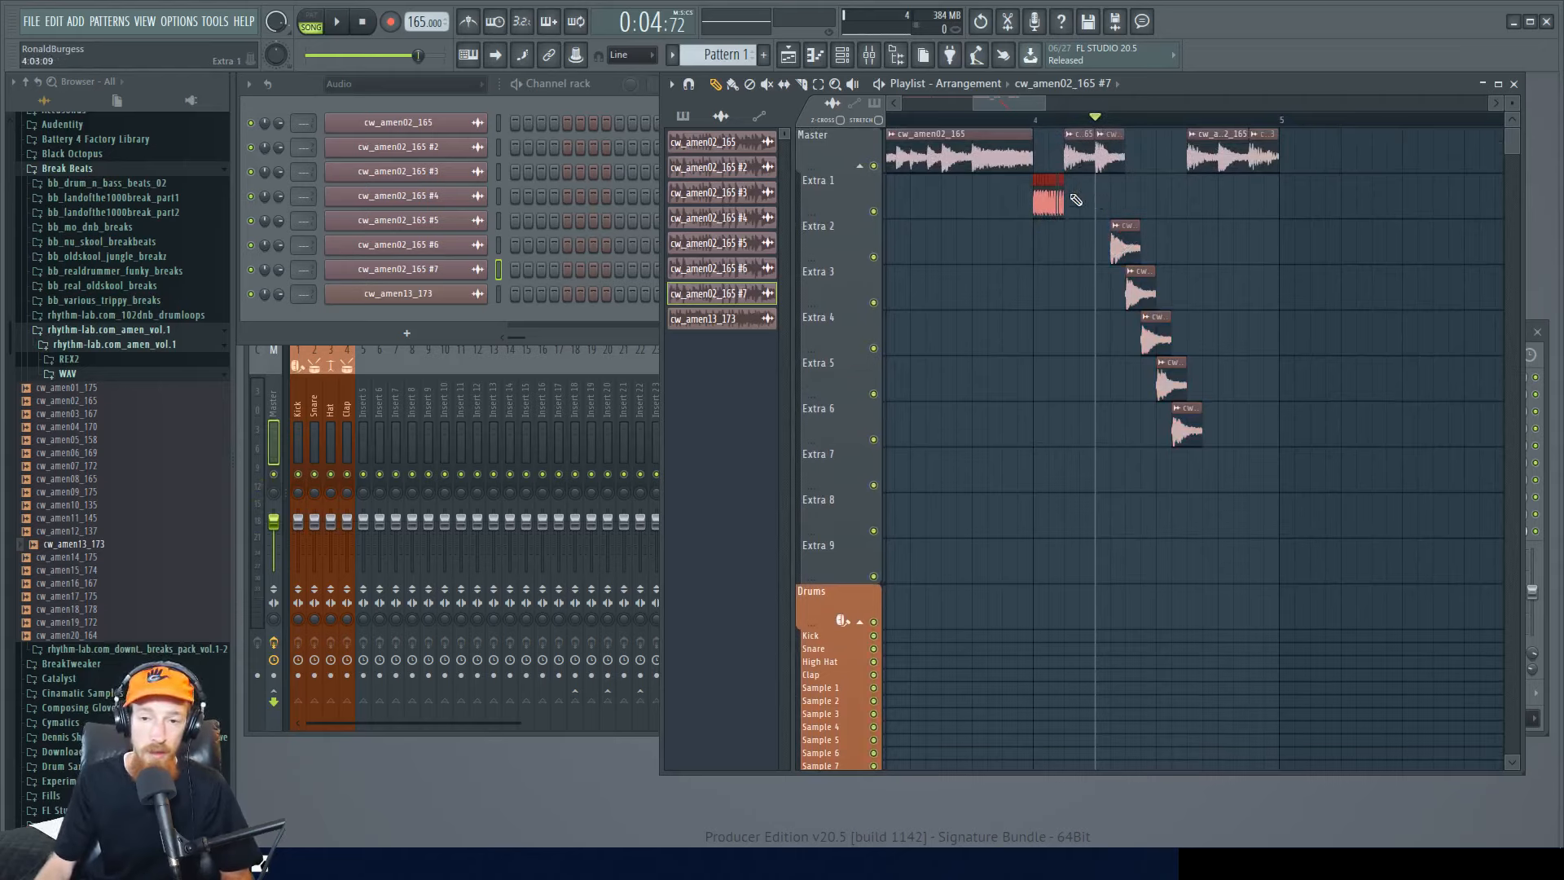
scroll(1049, 184, "up", 2)
scroll(1049, 184, "down", 2)
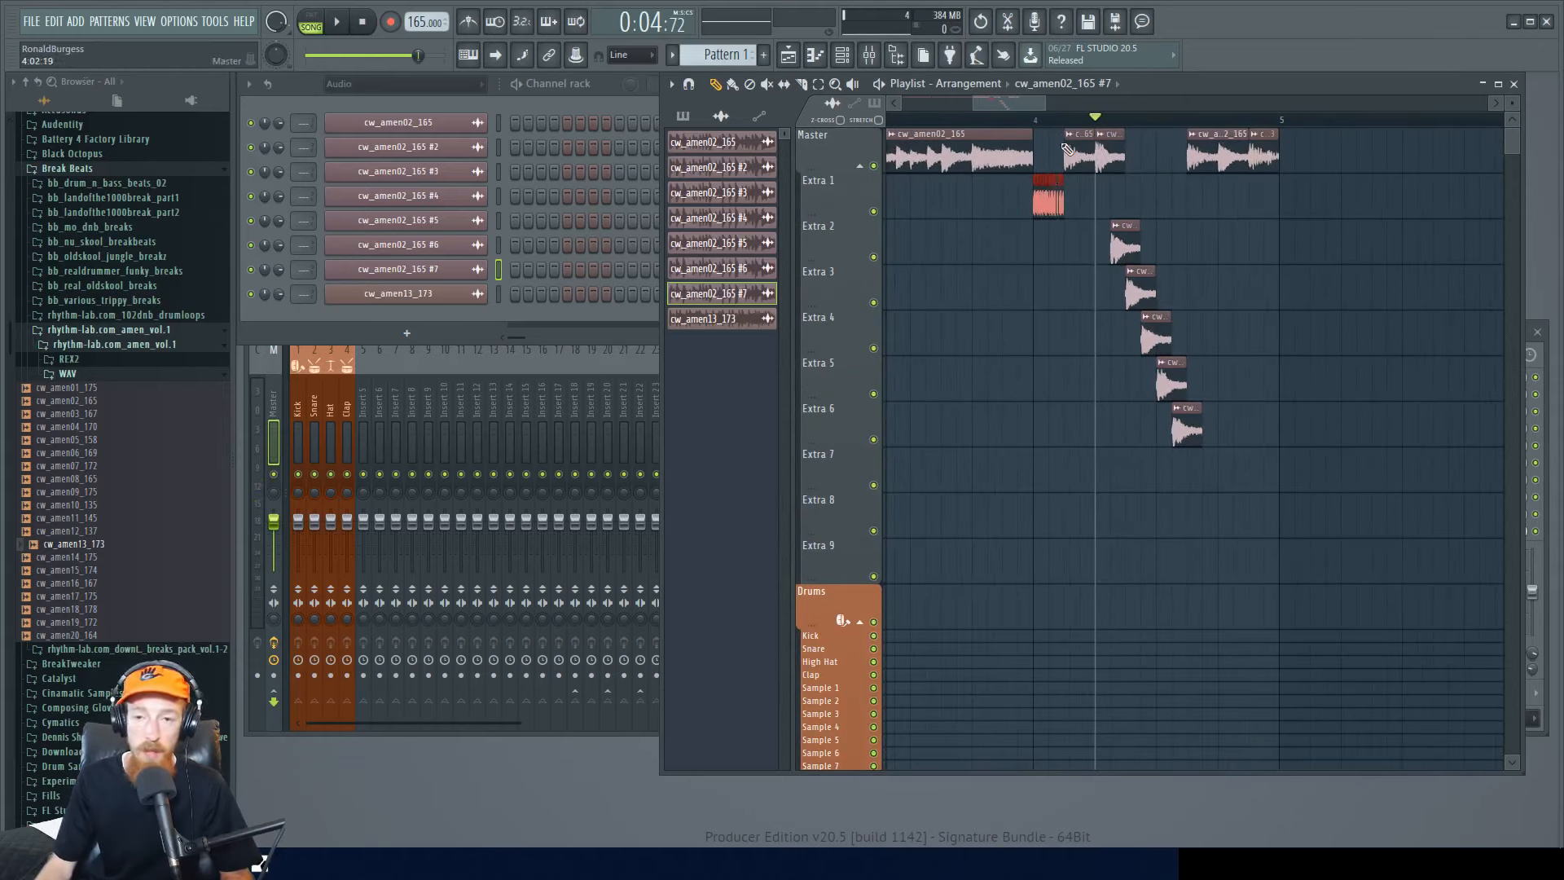
key("ctrl+s")
- Play back the arrangement from the start of bar 1
left_click_drag(1065, 149, 743, 106)
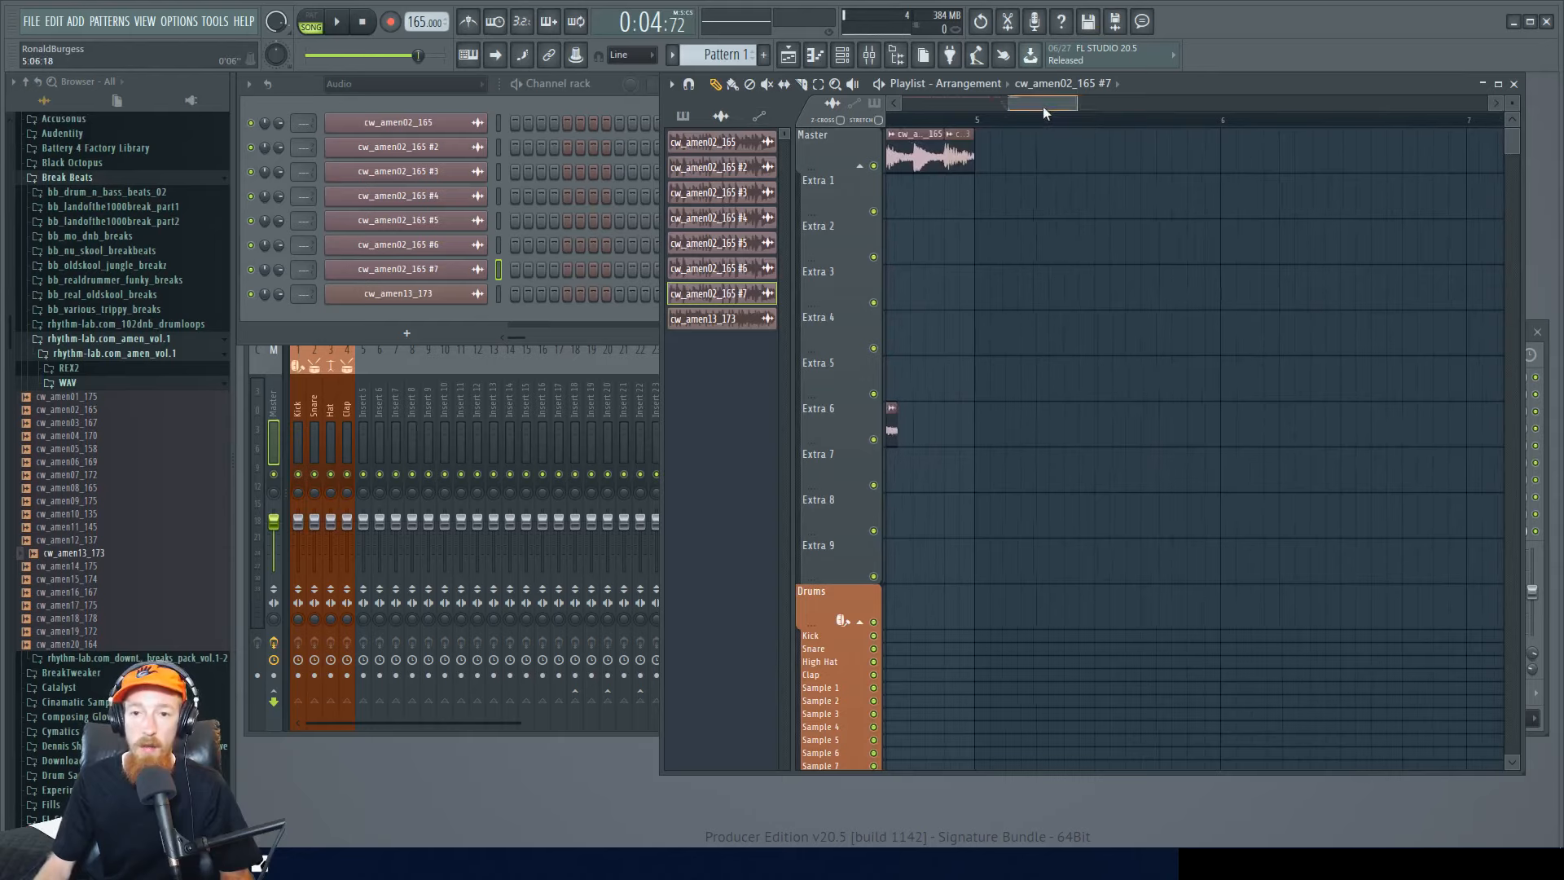
left_click_drag(1056, 106, 971, 107)
scroll(973, 130, "down", 4)
left_click(889, 121)
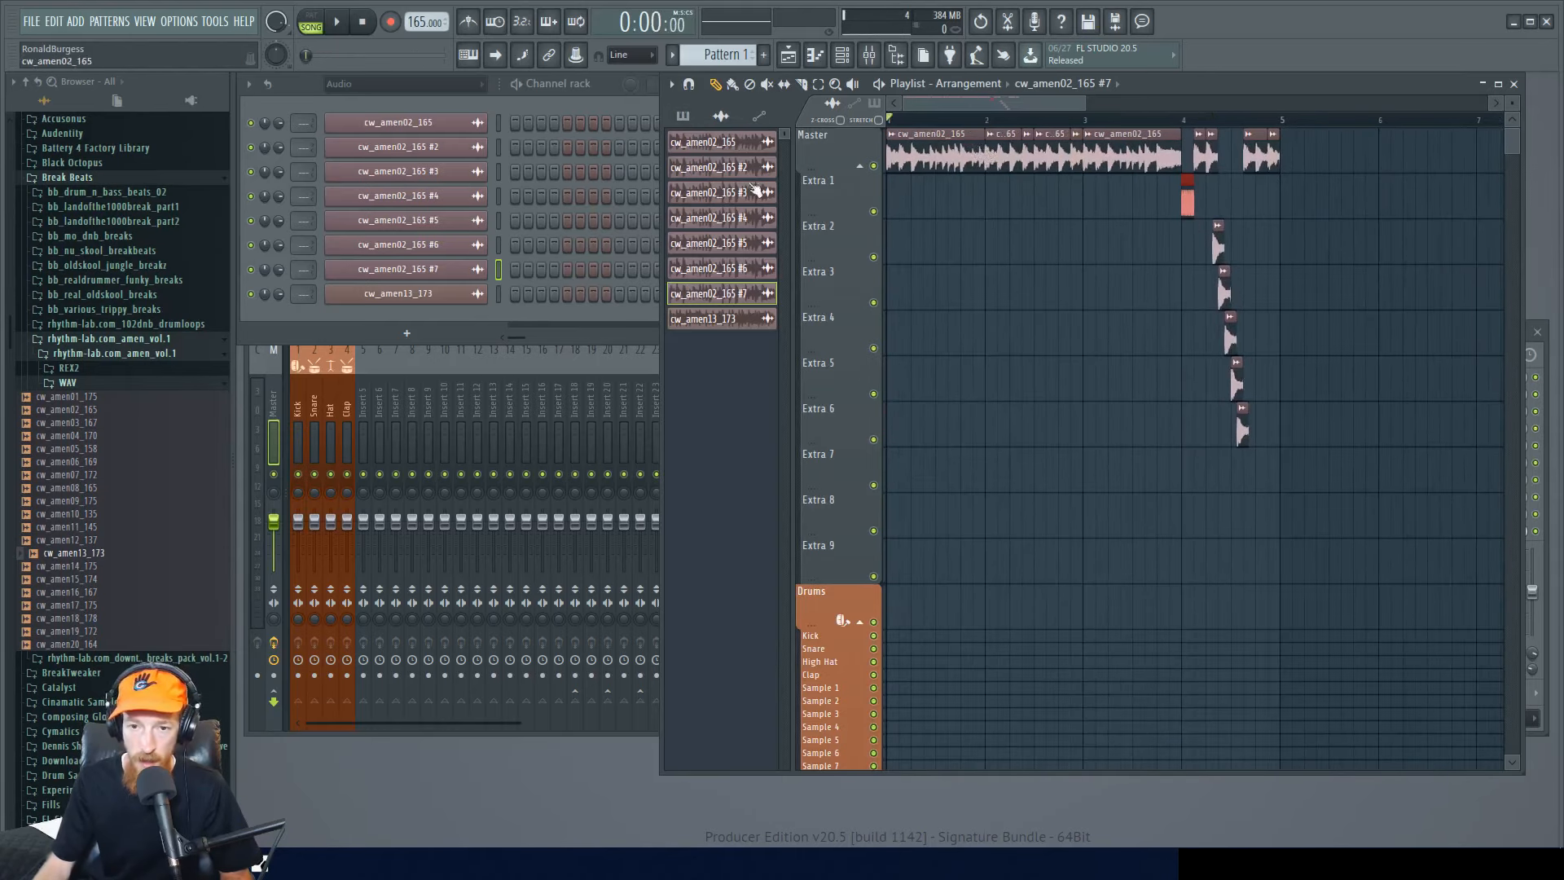
key("space")
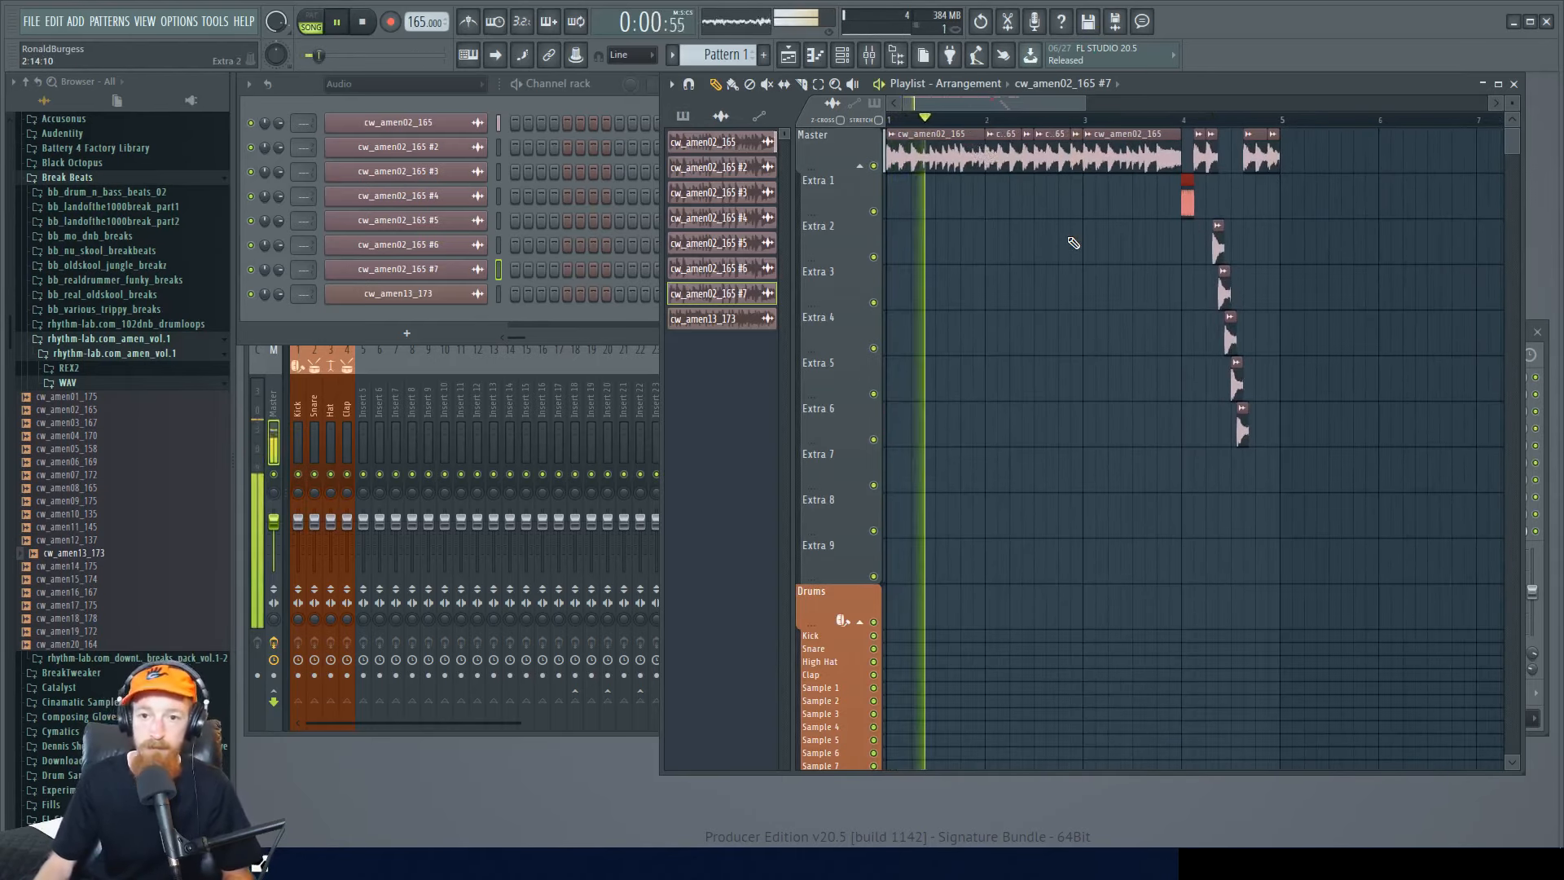
key("space")
- Copy the first cw_amen02_165 clip from bar 1 to the start of bar 5 on Master
scroll(1183, 210, "down", 1)
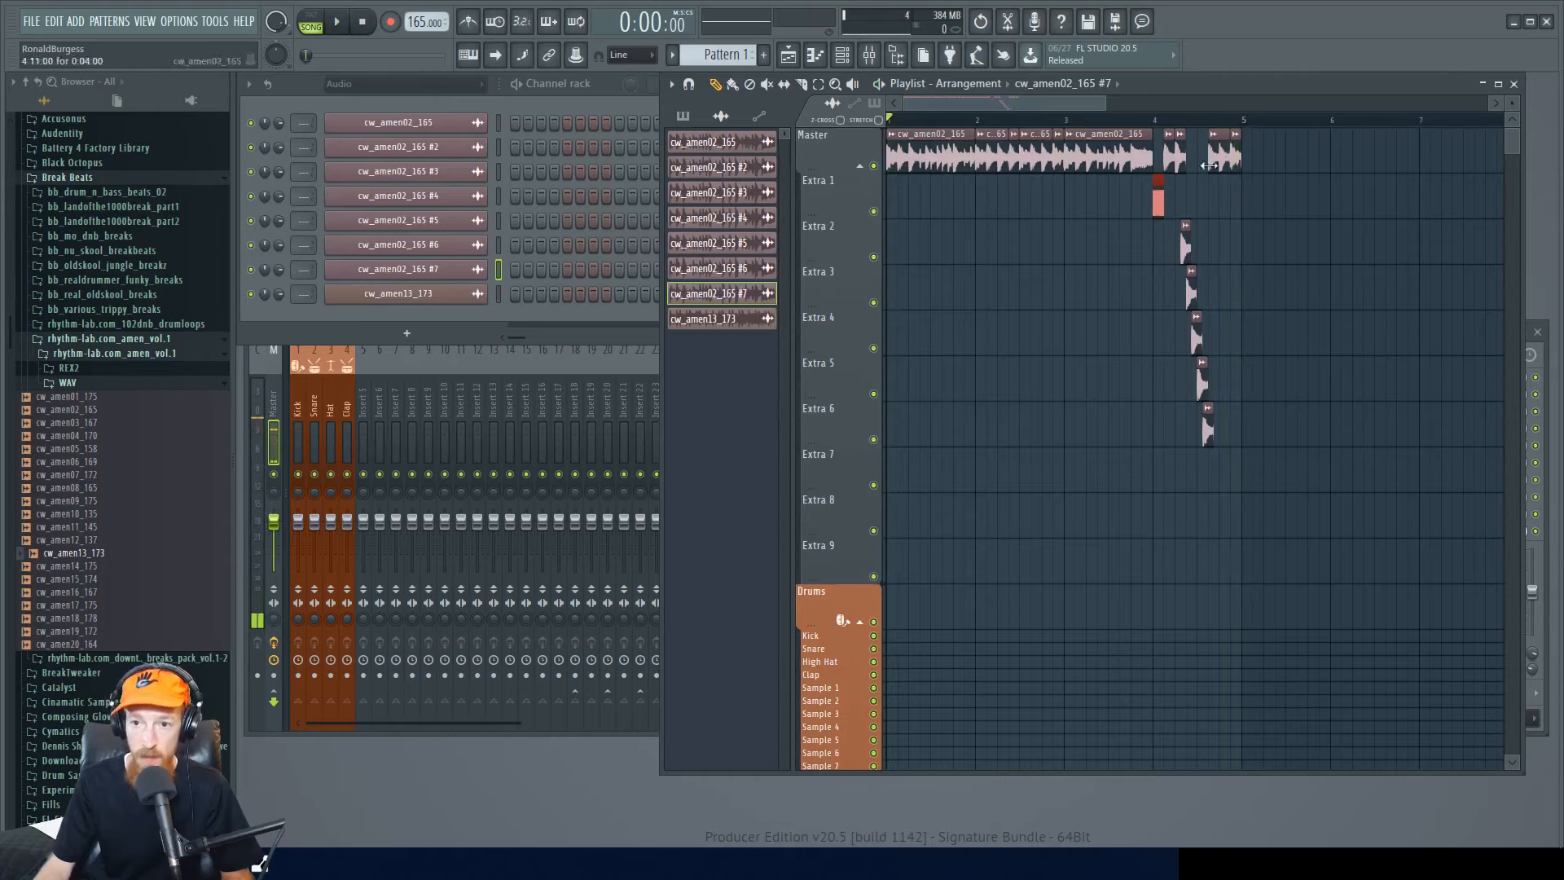
scroll(1189, 205, "up", 4)
scroll(1185, 213, "down", 4)
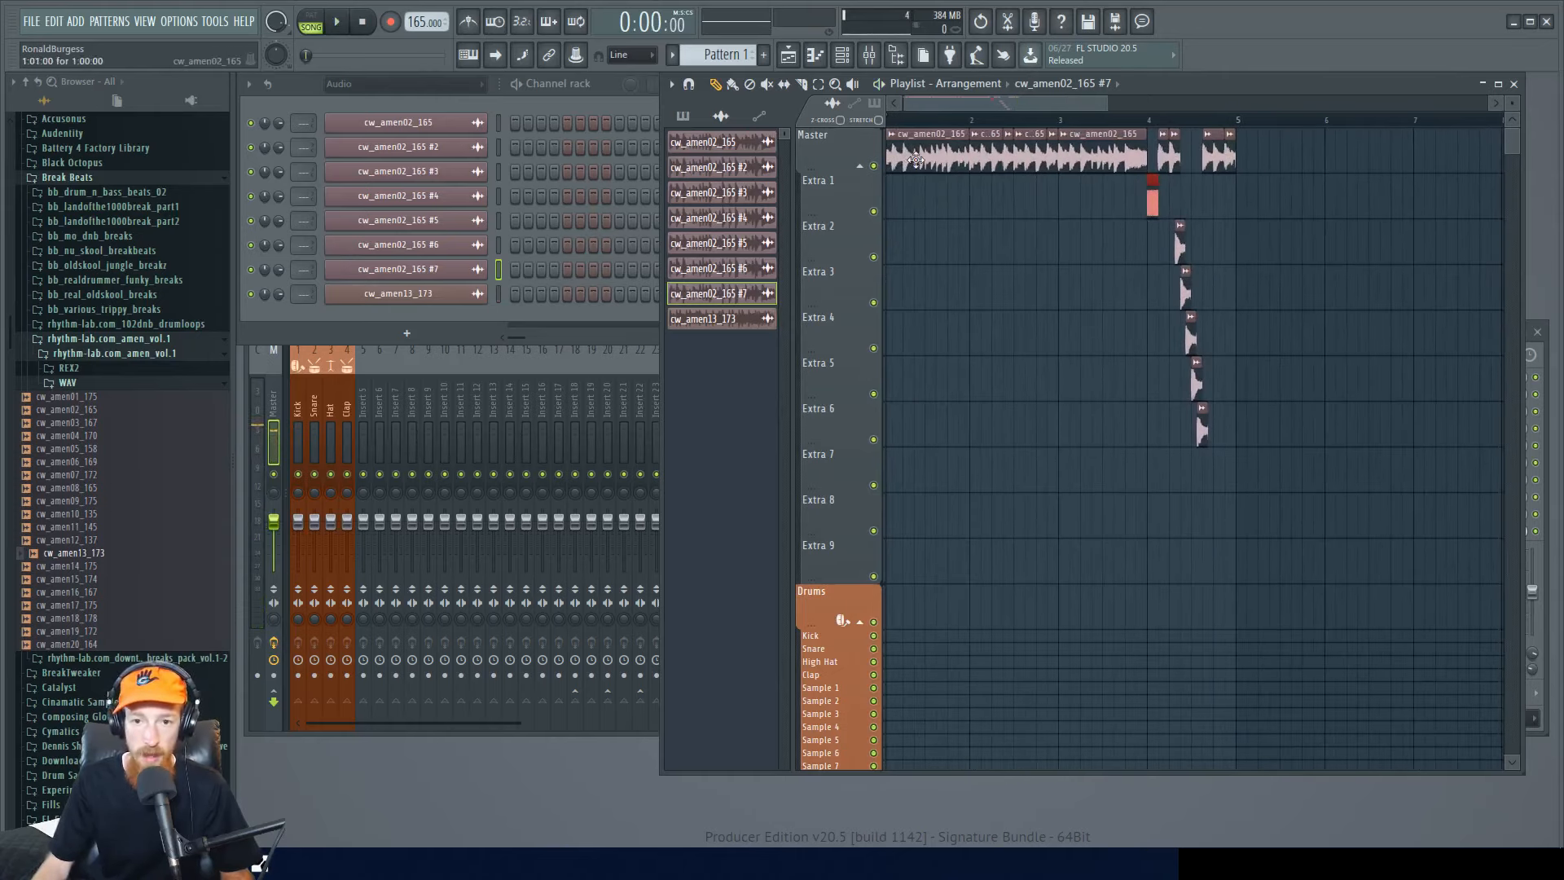
left_click_drag(913, 163, 1268, 169, "shift")
scroll(1287, 269, "up", 6)
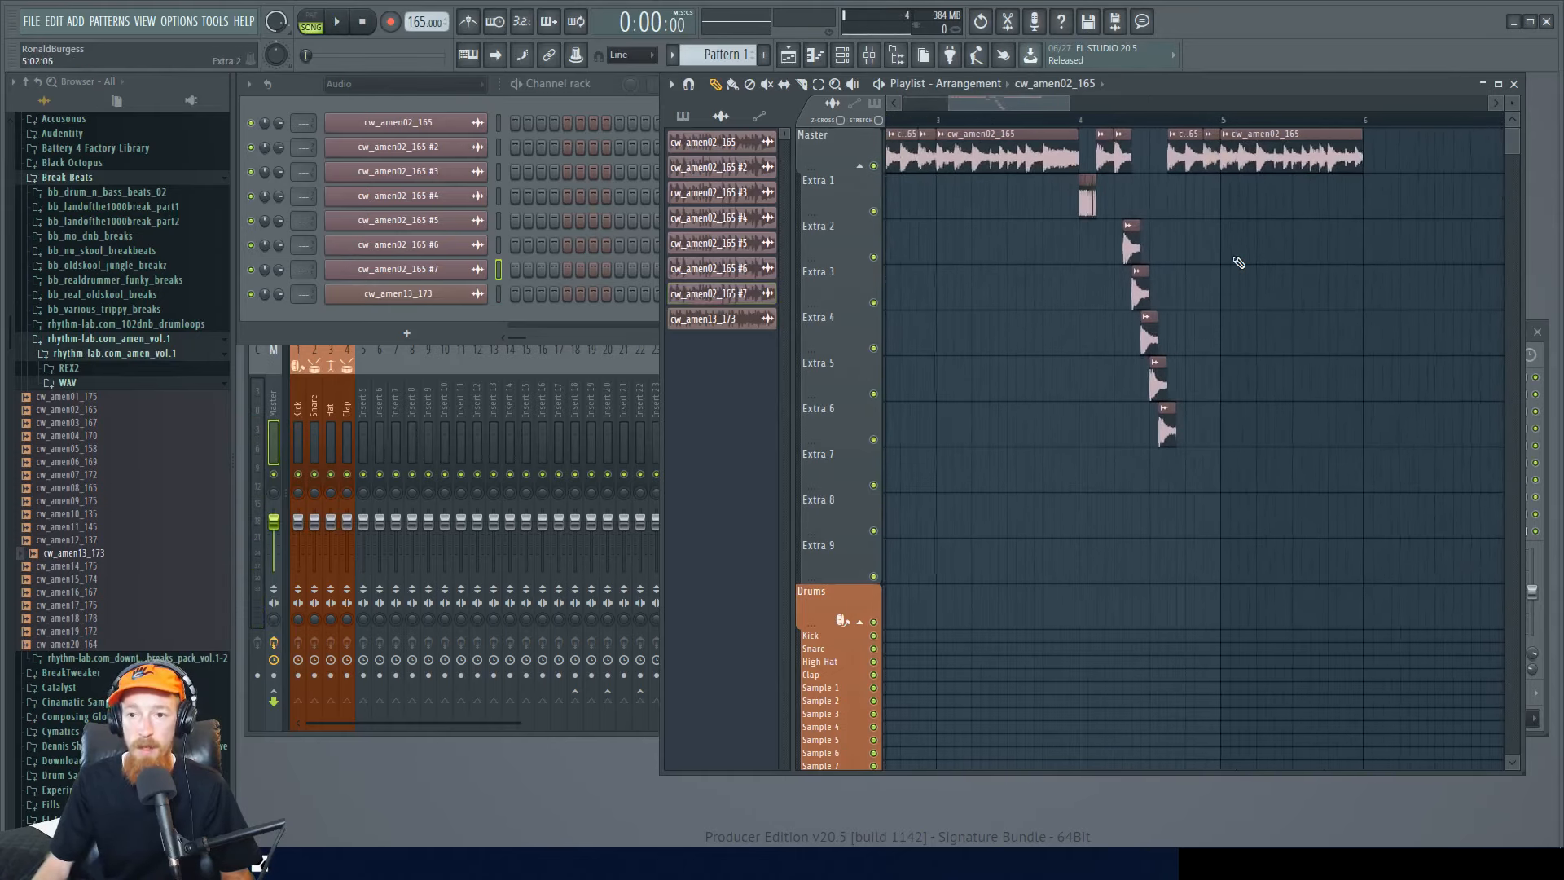
- Trim the start of the bar 5 Master clip and fill the gap with copied slices on Extra 1 and Extra 5
left_click_drag(1118, 166, 1166, 167)
left_click_drag(984, 157, 1135, 229, "shift")
left_click_drag(1033, 384, 1153, 384, "shift")
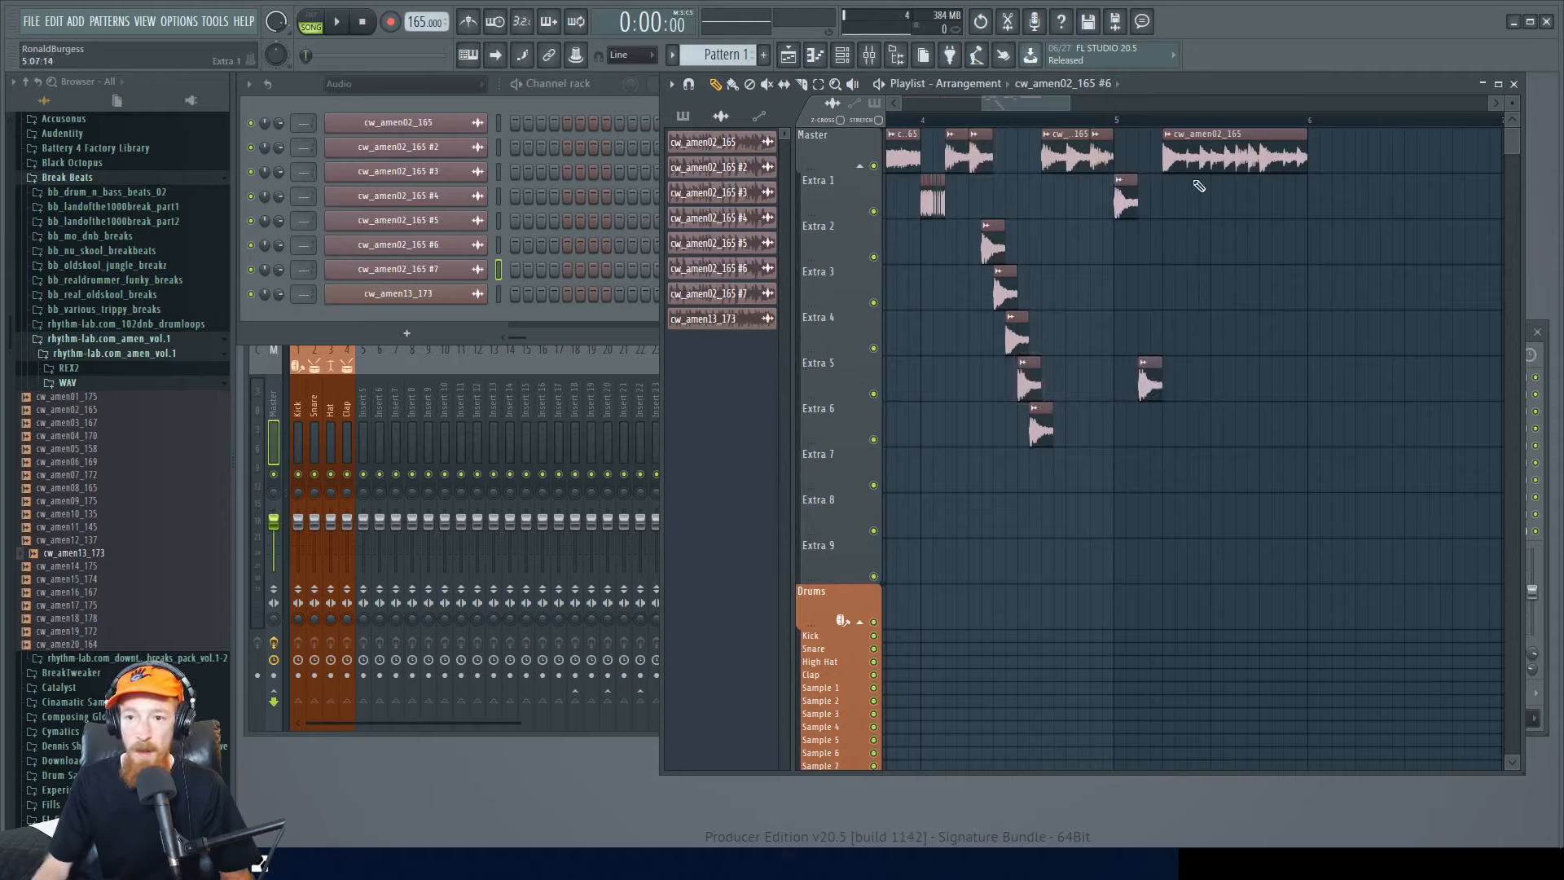
- Add a short cw_amen10_135 slice on Extra 3 in bar 5, with the Master clip trimmed to start after it, and audition it
left_click_drag(69, 514, 1215, 296)
right_click(1242, 297)
left_click_drag(1165, 159, 1205, 197)
left_click_drag(1211, 294, 1186, 300)
left_click(1121, 125)
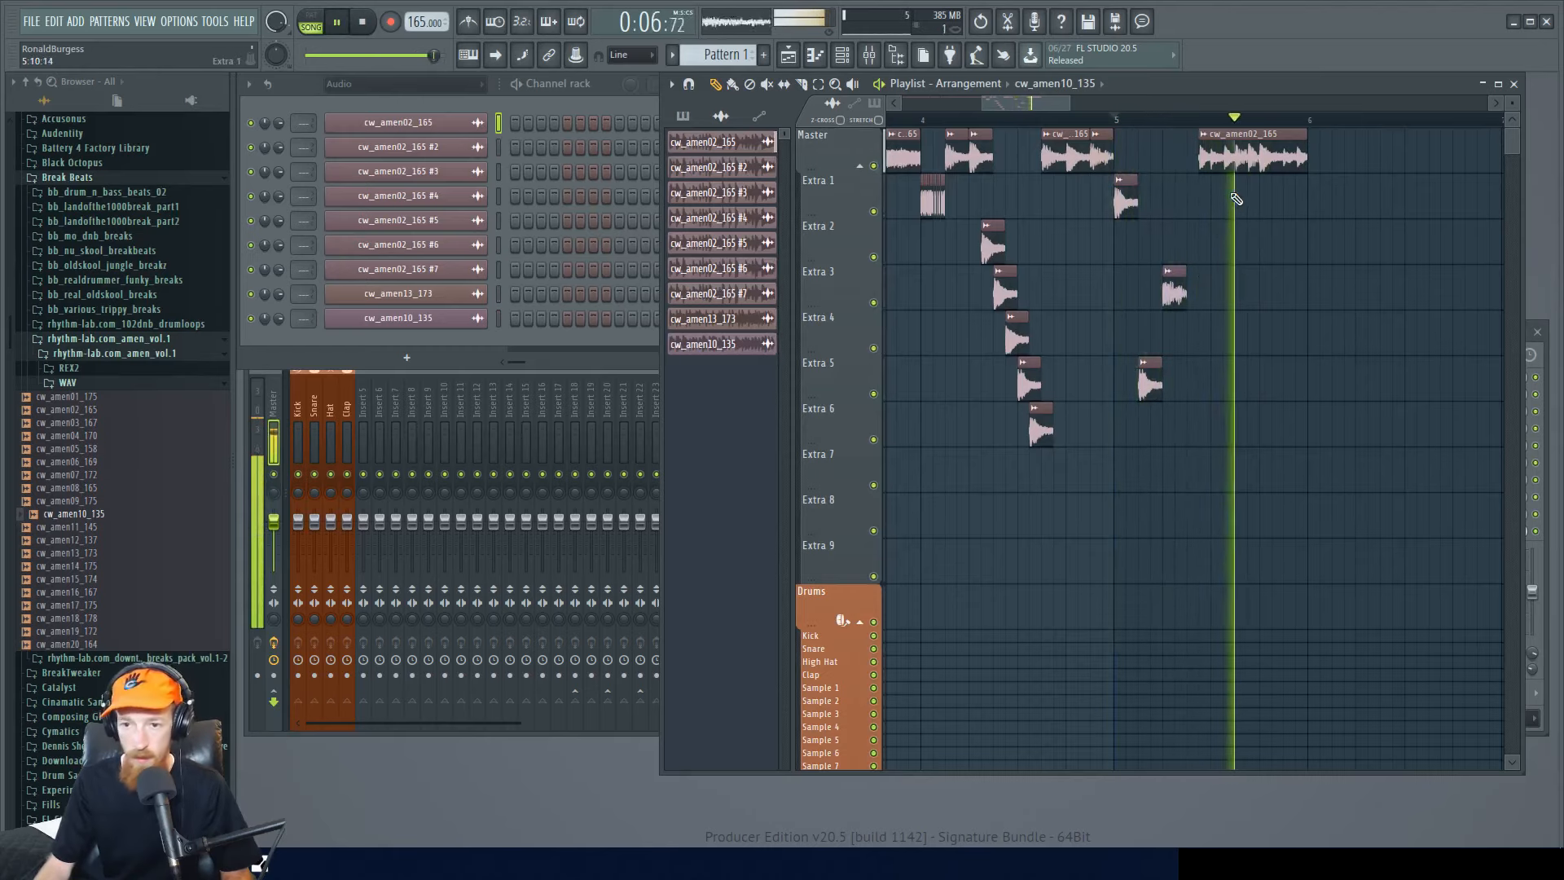
key("space")
- Shorten the end of the bar 5 cw_amen02_165 clip on Master and copy it to the start of bar 6
scroll(1234, 204, "down", 3)
scroll(1241, 196, "up", 2)
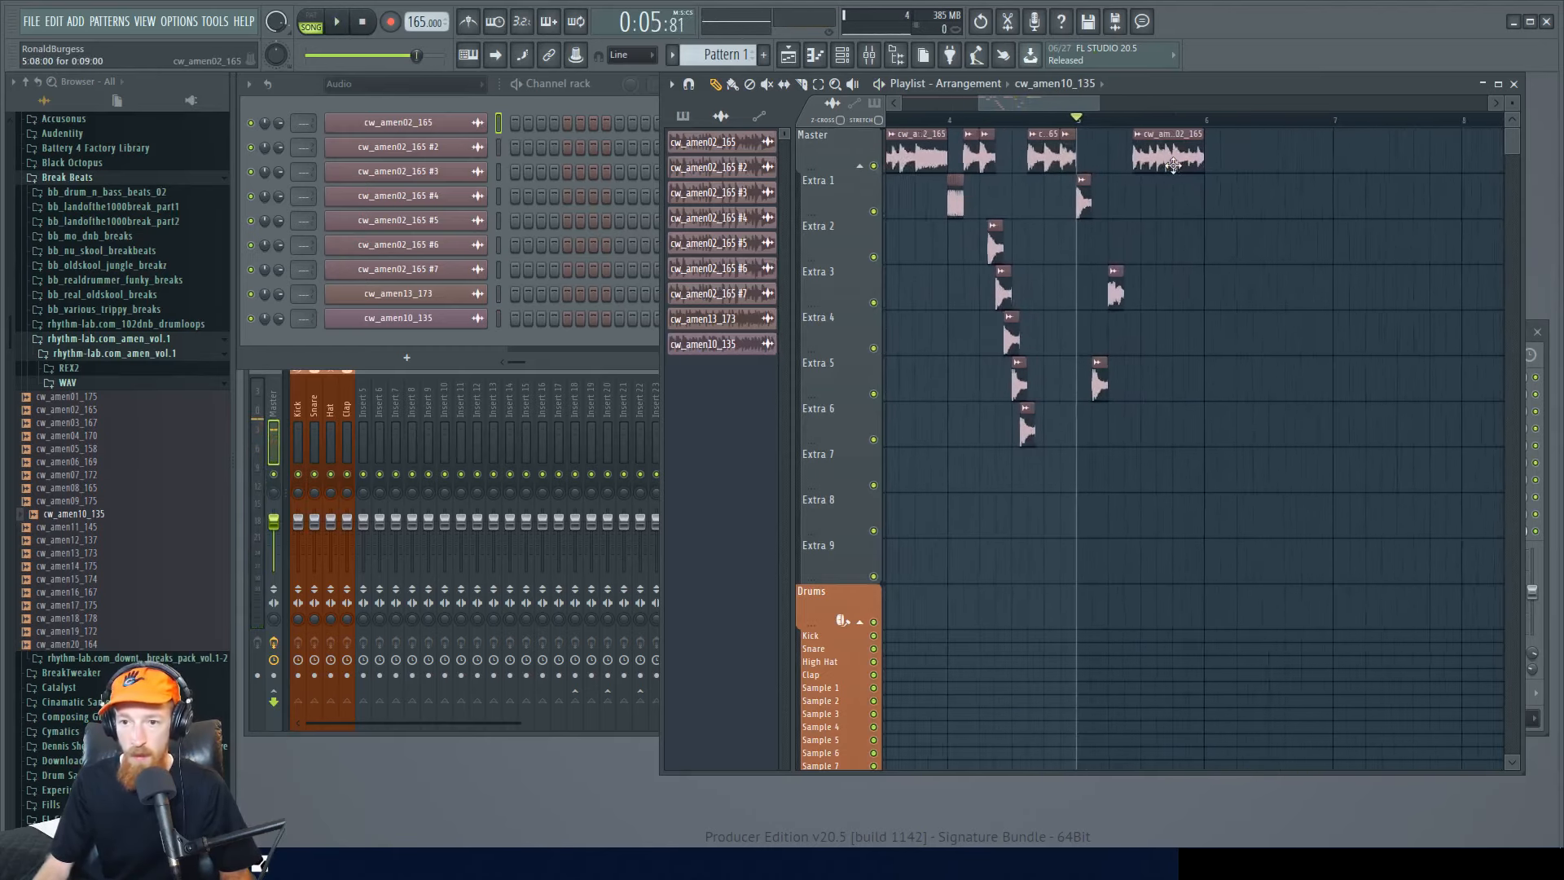
mouse_move(1209, 172)
left_mouse_down()
mouse_move(1175, 182)
mouse_move(1222, 159)
mouse_move(1228, 173)
left_mouse_up()
- Play back the arrangement from bar 5 to check the shortened Master clip and its copy
key("space")
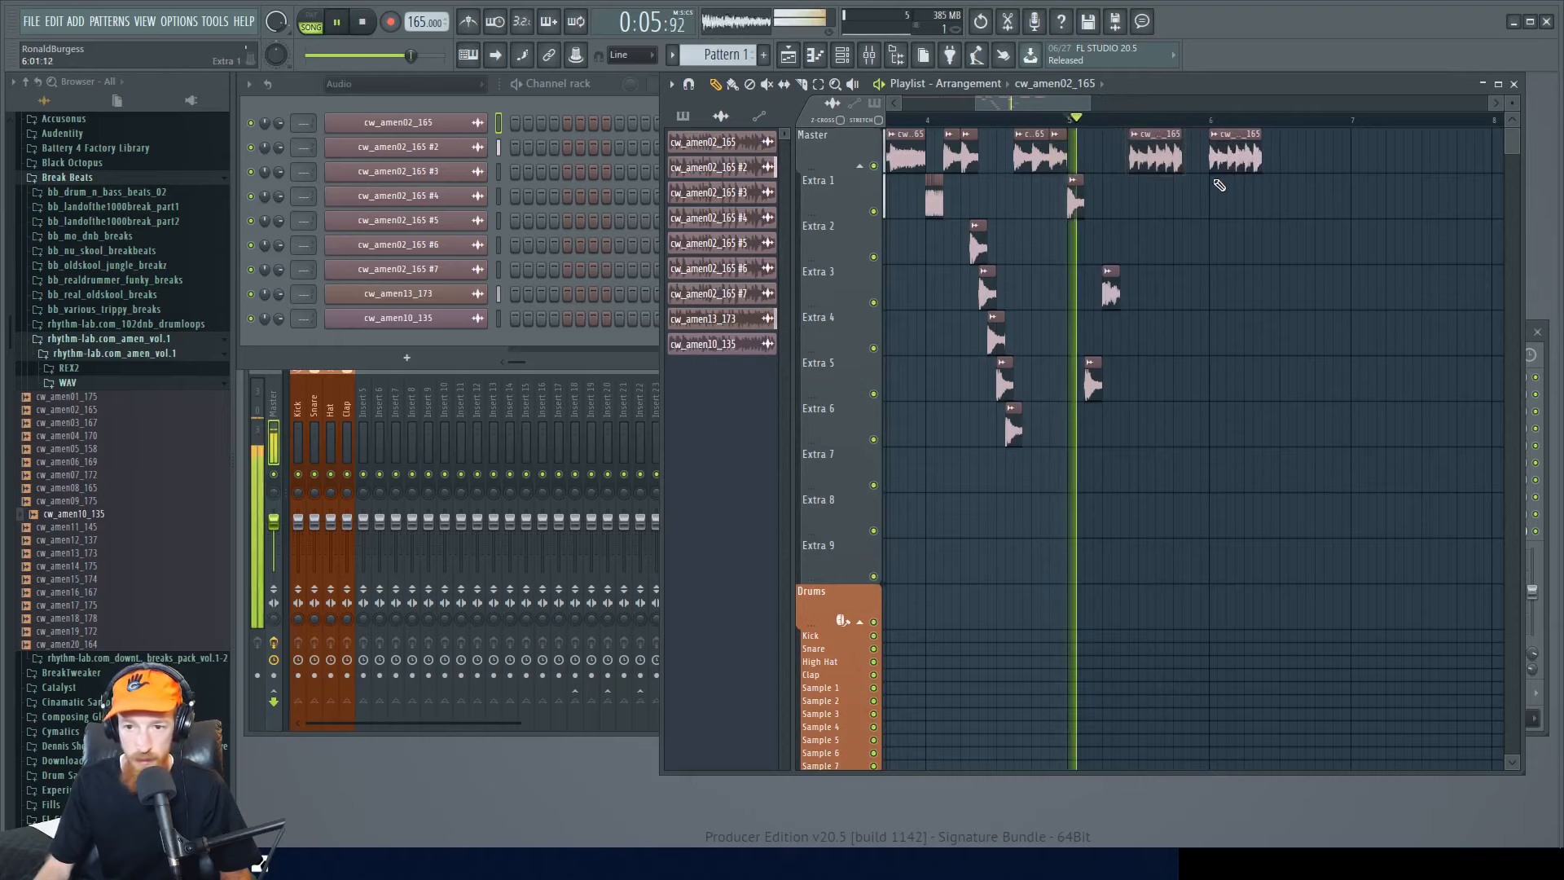
scroll(1197, 205, "right", 2)
key("space")
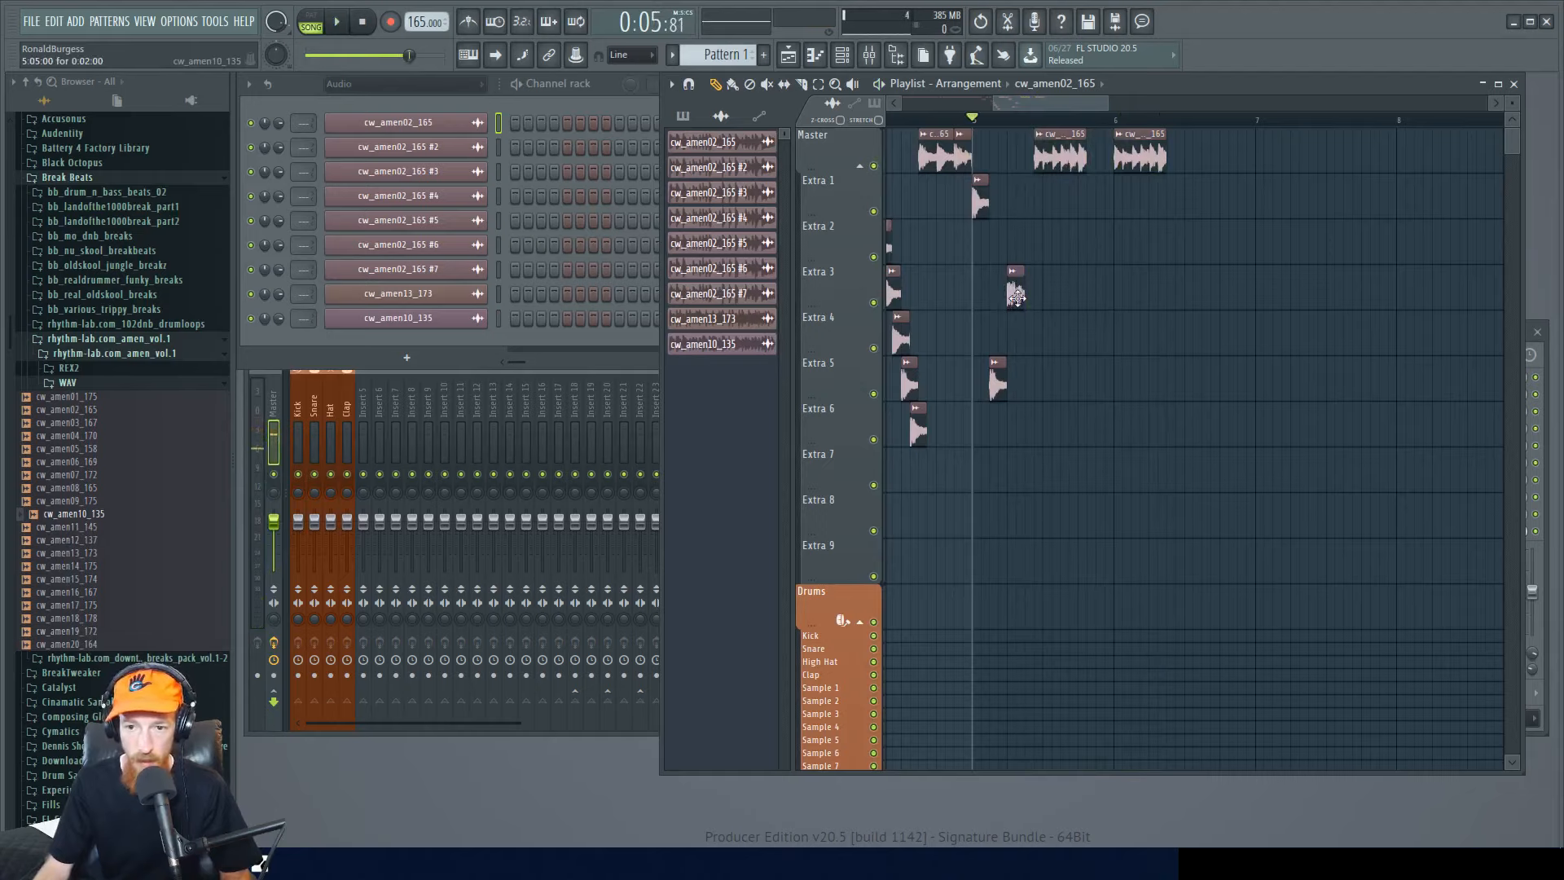
key("space")
key("space")
- Copy the cw_amen10_135 slice along Extra 3: two at the end of bar 5, one mid bar 6 and three closing bar 6
left_click_drag(1017, 298, 1175, 299)
key("space")
key("space")
left_click_drag(1109, 300, 1215, 300)
scroll(1214, 300, "up", 1)
left_click(1235, 296)
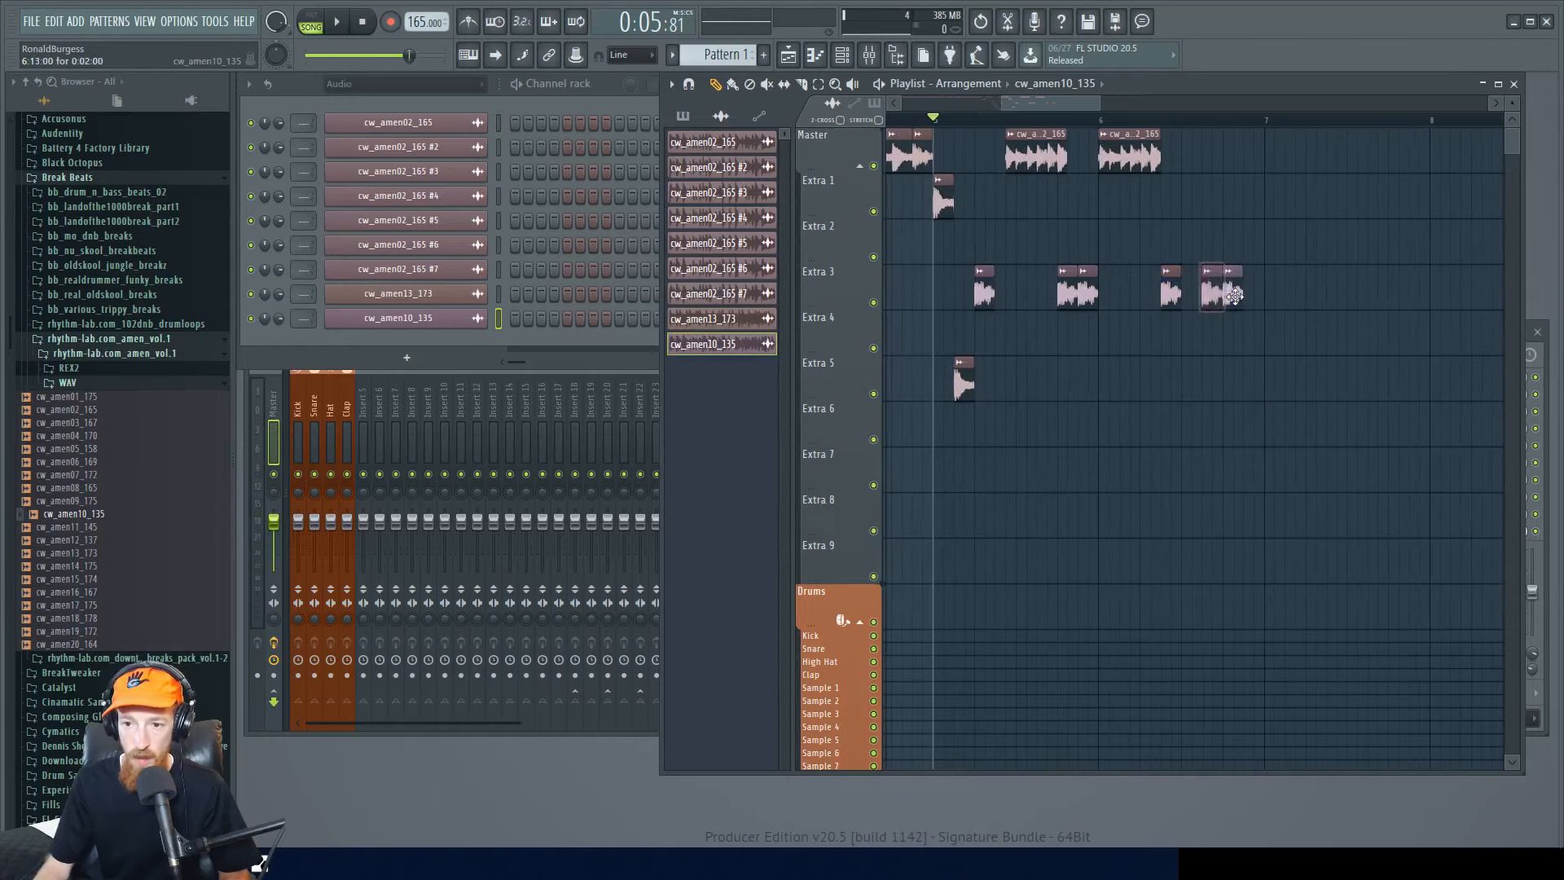
left_click(1255, 296)
scroll(1222, 281, "down", 1)
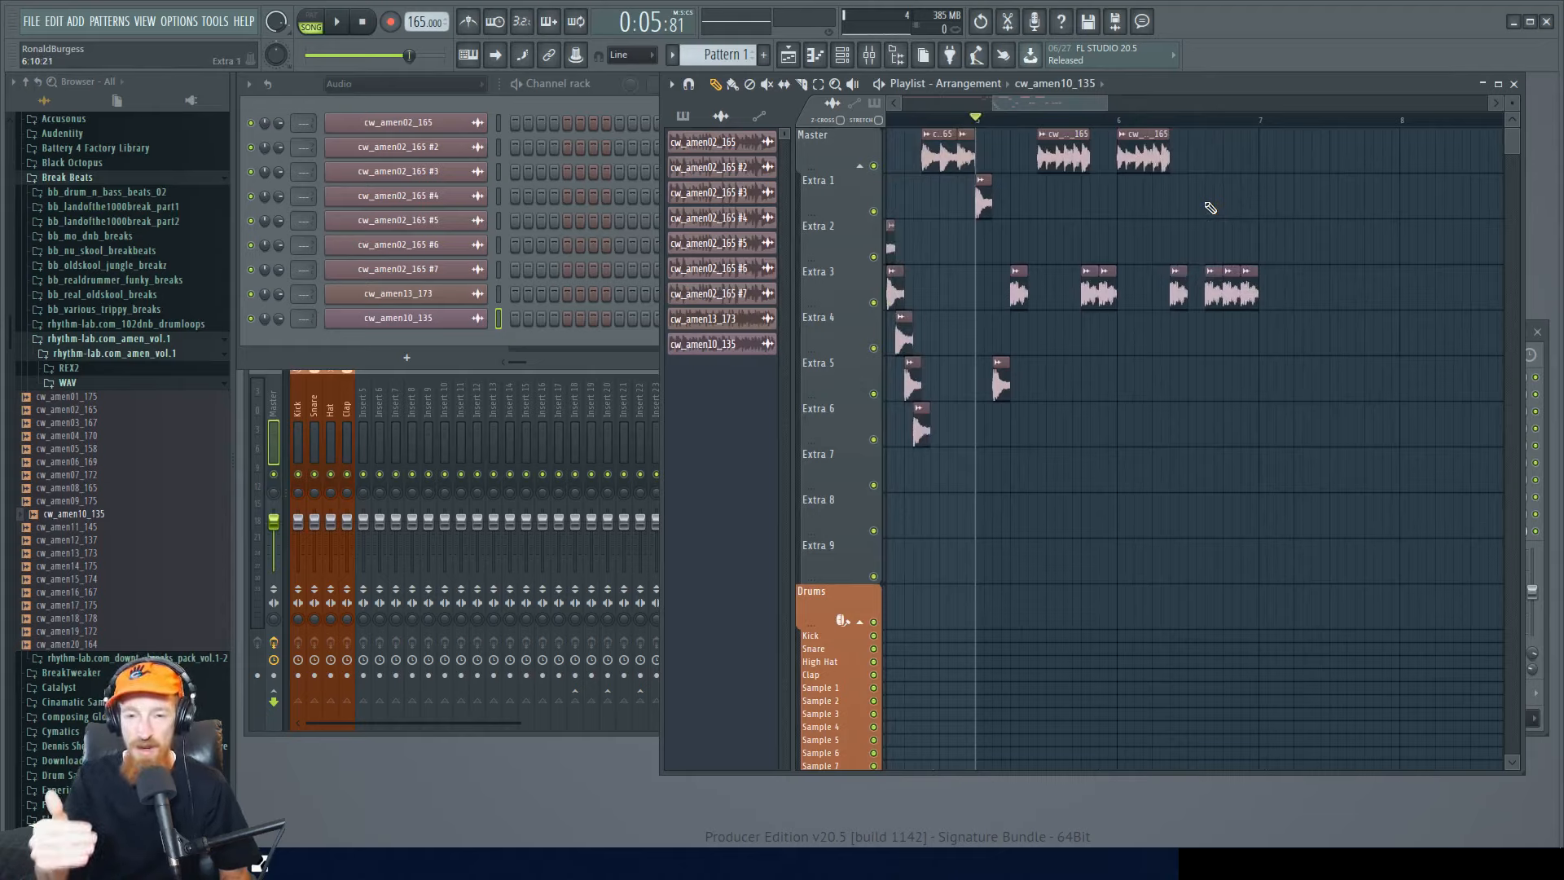
- Copy the cw_amen02_165 clip into the second half of bar 6 on Master, split it, and slip-edit its last piece
left_click_drag(1131, 153, 1206, 165)
right_click(1206, 163)
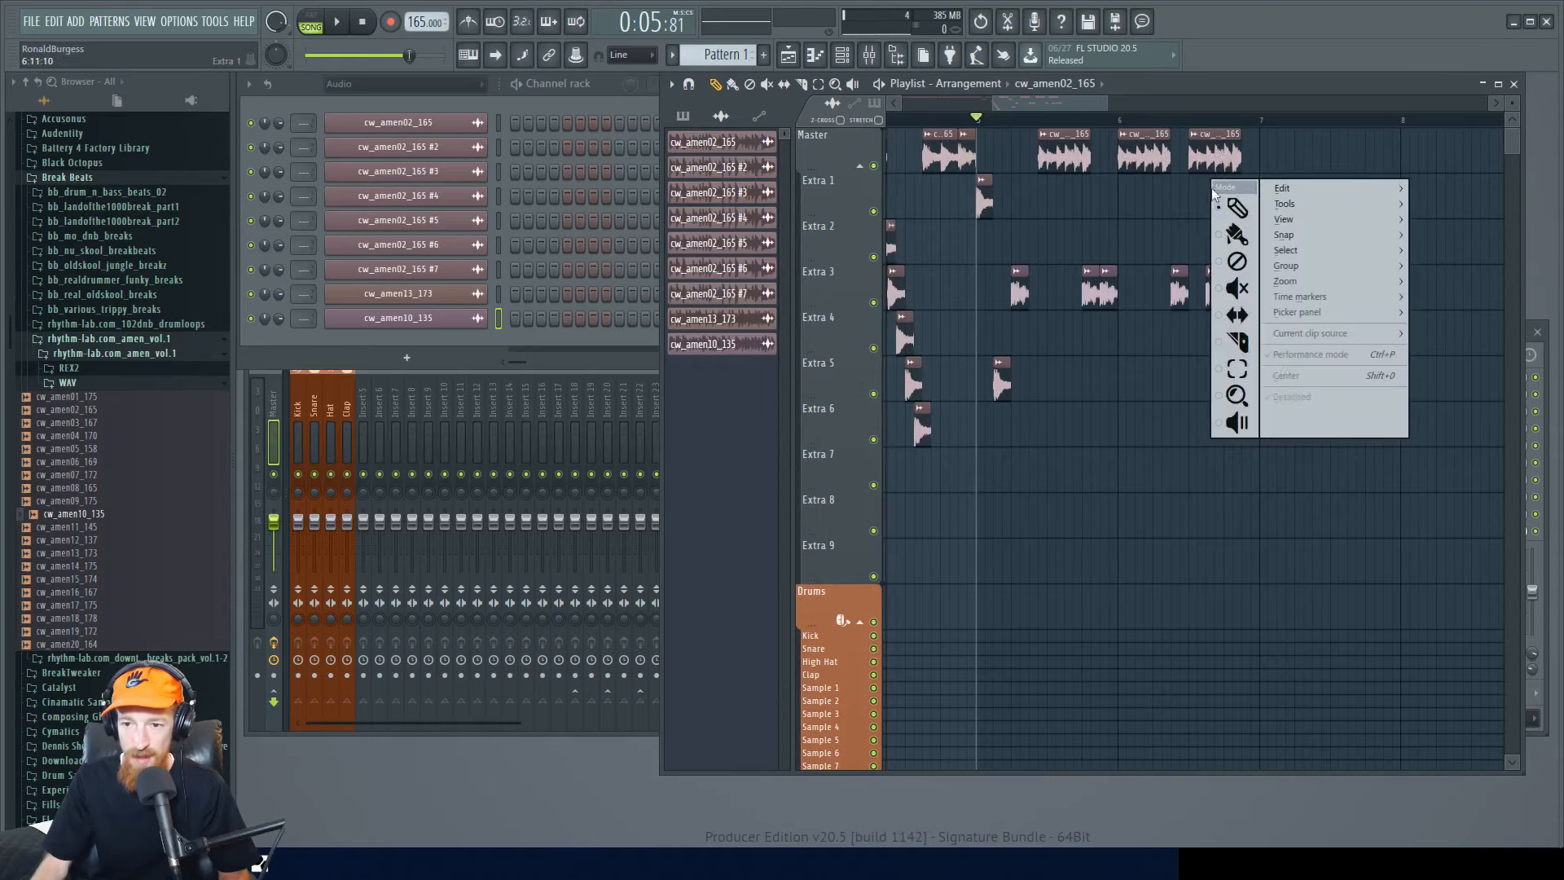
left_click(1295, 354)
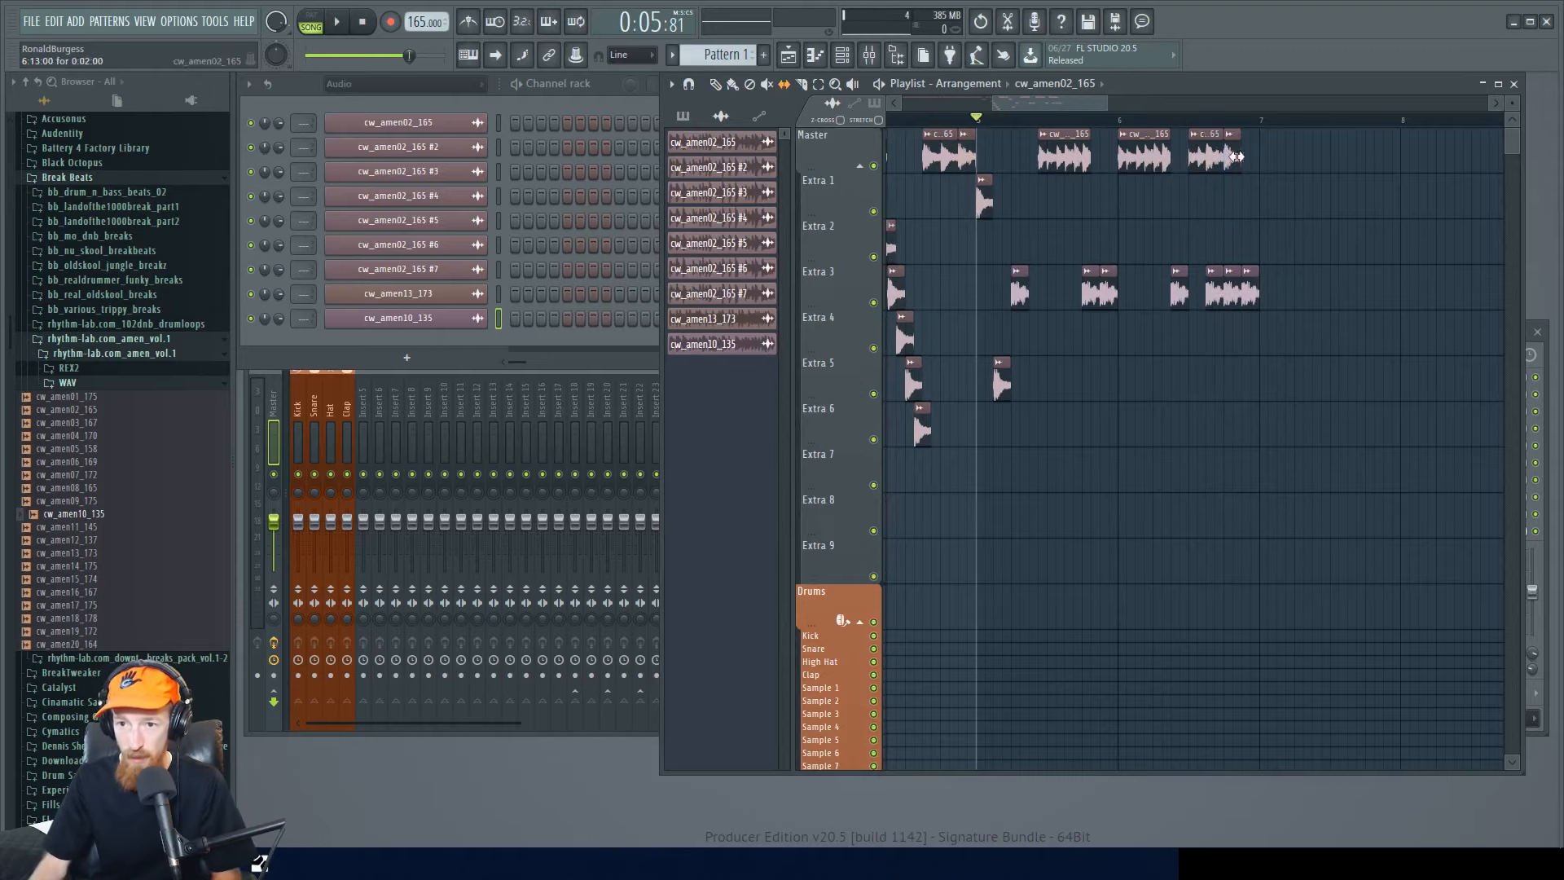
left_click_drag(1239, 153, 1224, 155)
right_click(1241, 198)
left_click(1262, 223)
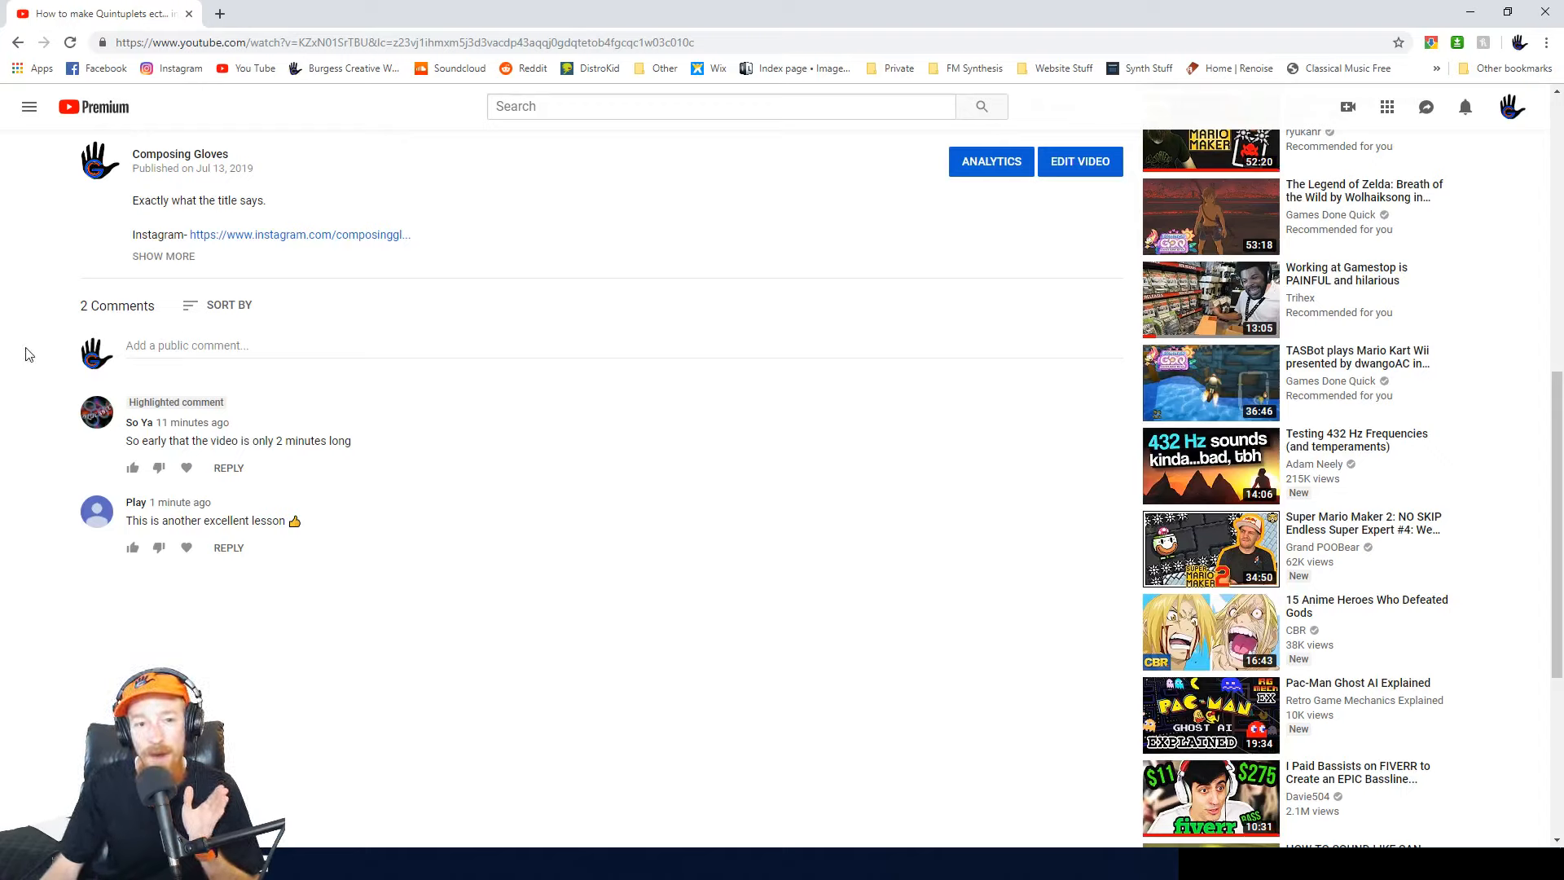
- On YouTube, give the highlighted comment about the two-minute video a creator heart
left_click_drag(125, 440, 348, 441)
left_click(365, 444)
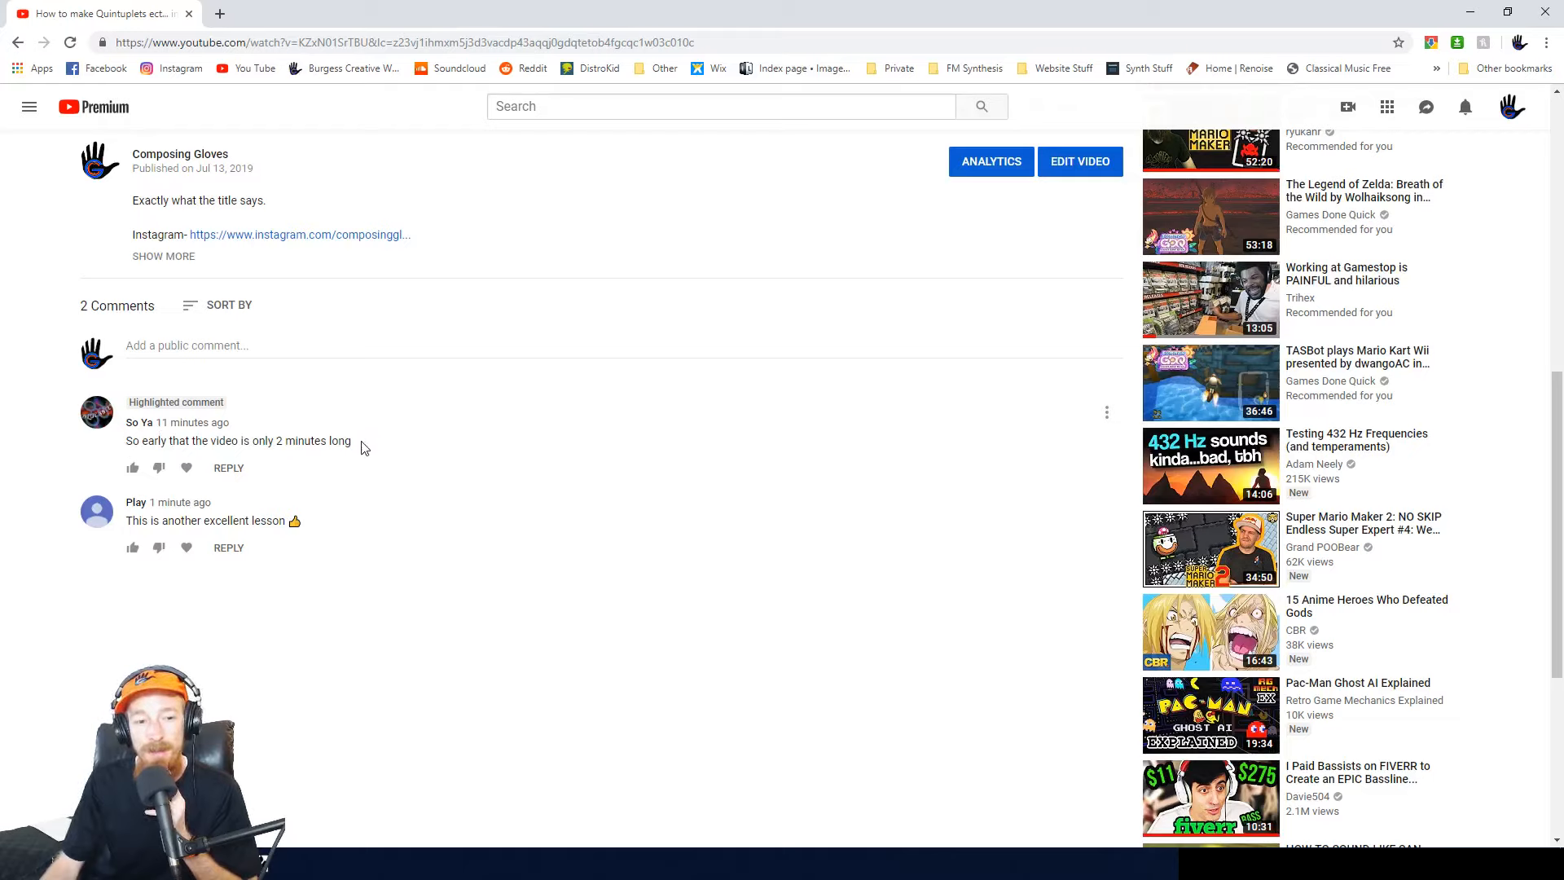
left_click(188, 468)
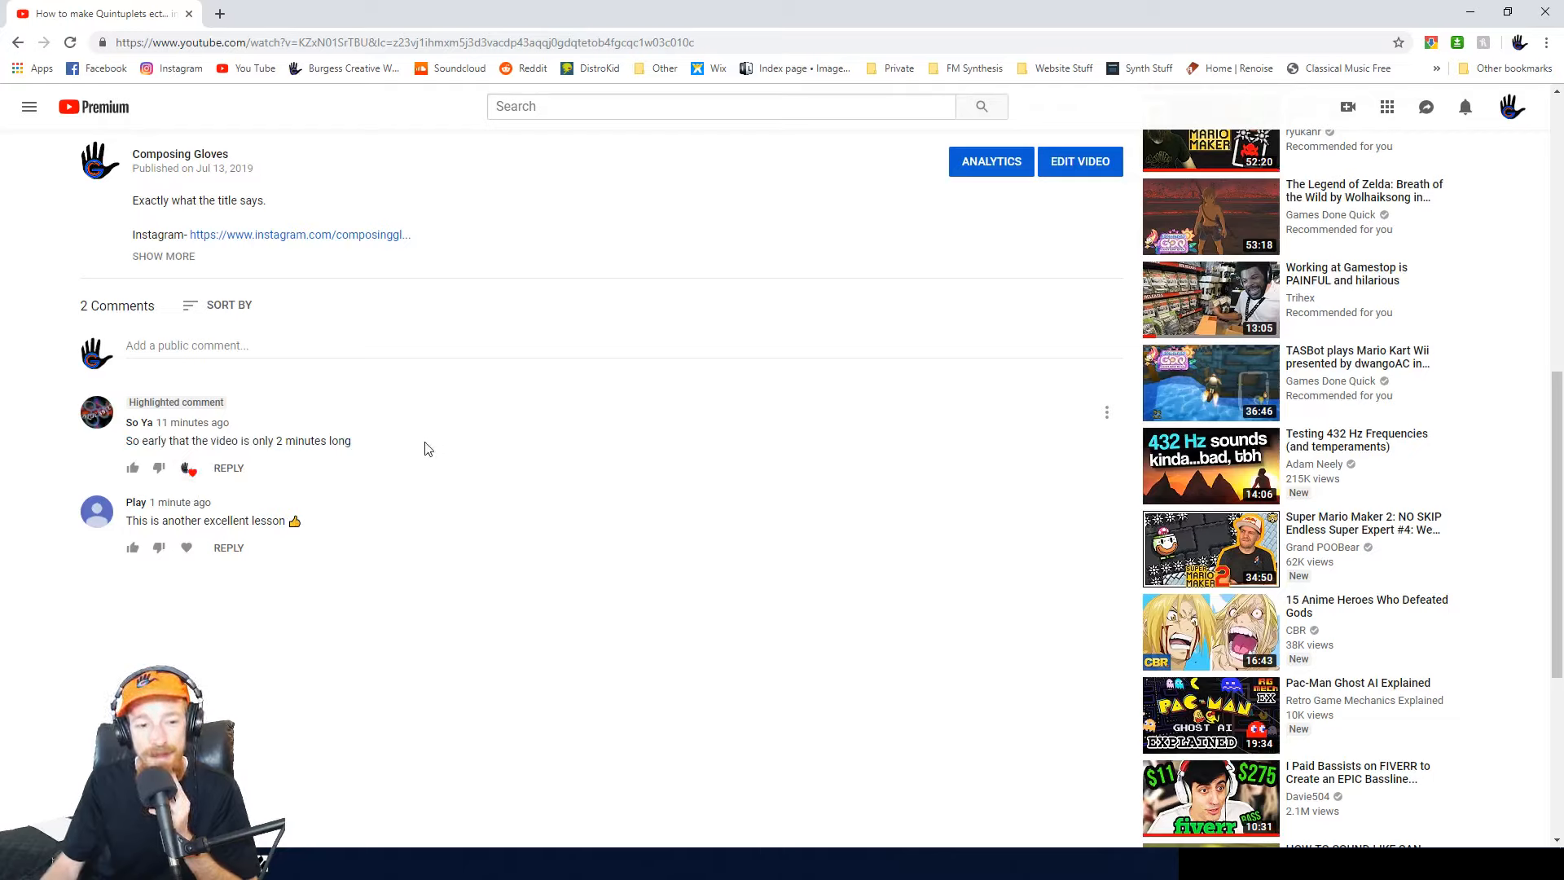
left_click_drag(262, 441, 485, 446)
left_click(489, 444)
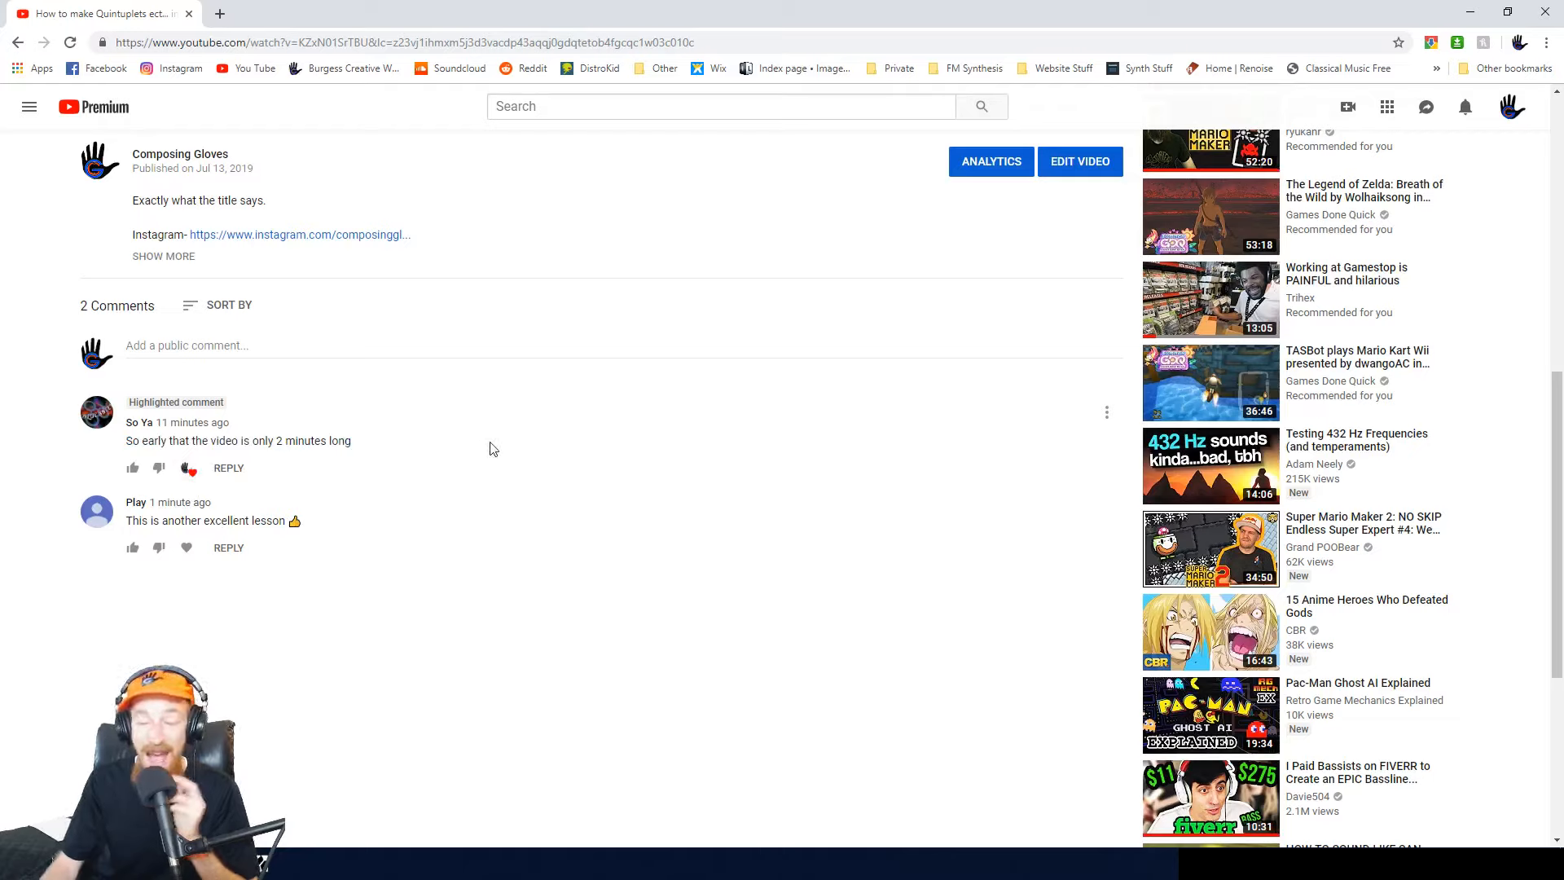
- Open YouTube Studio and read the channel comment thread requesting an amen break breakcore video
left_click(1513, 107)
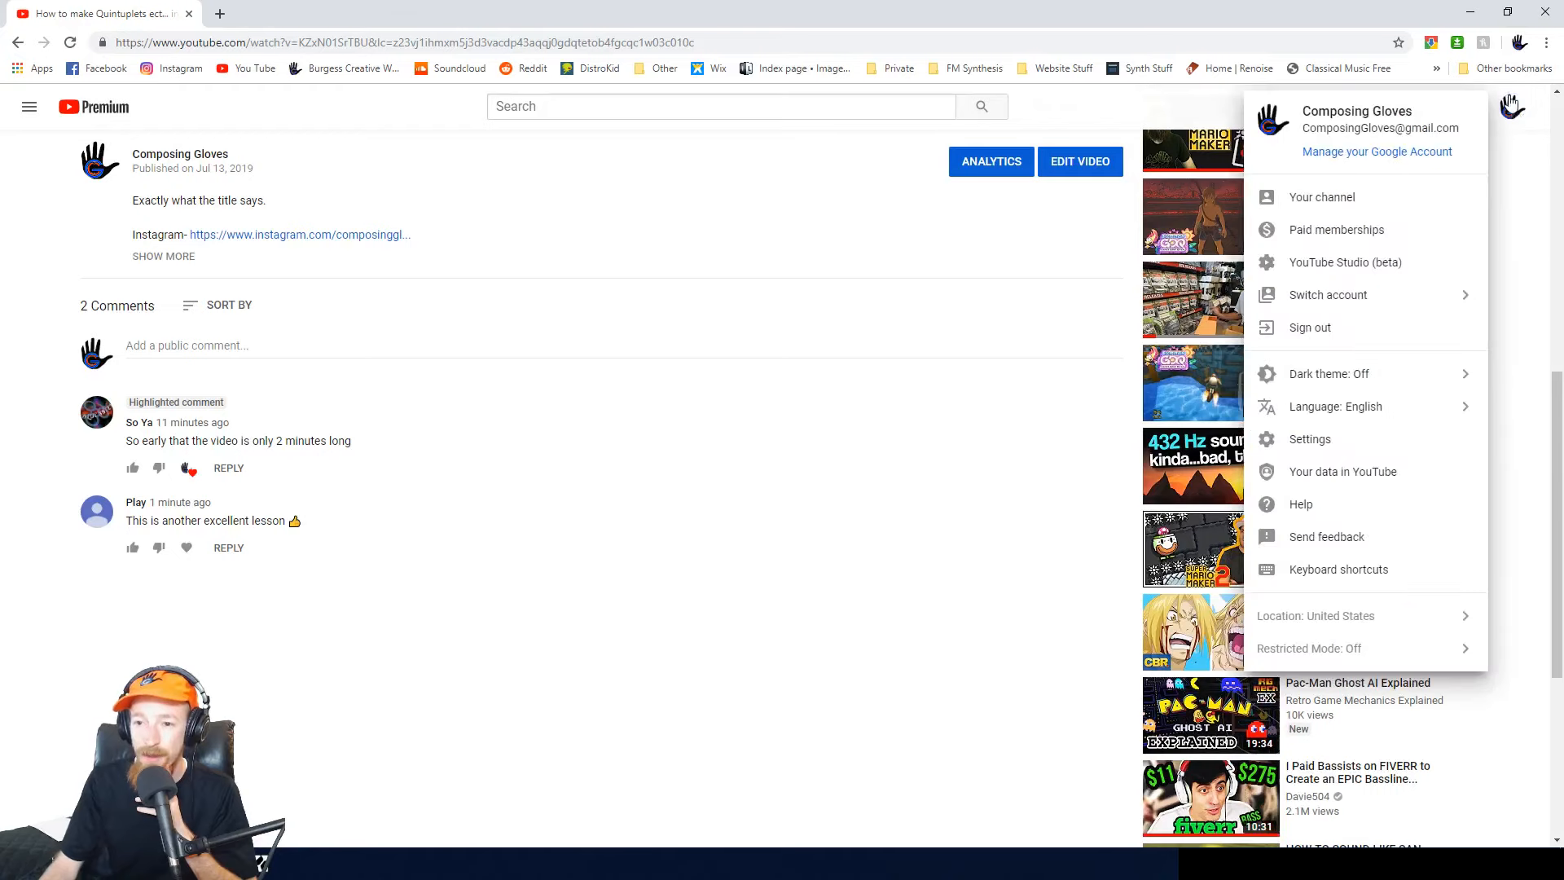
left_click(1379, 263)
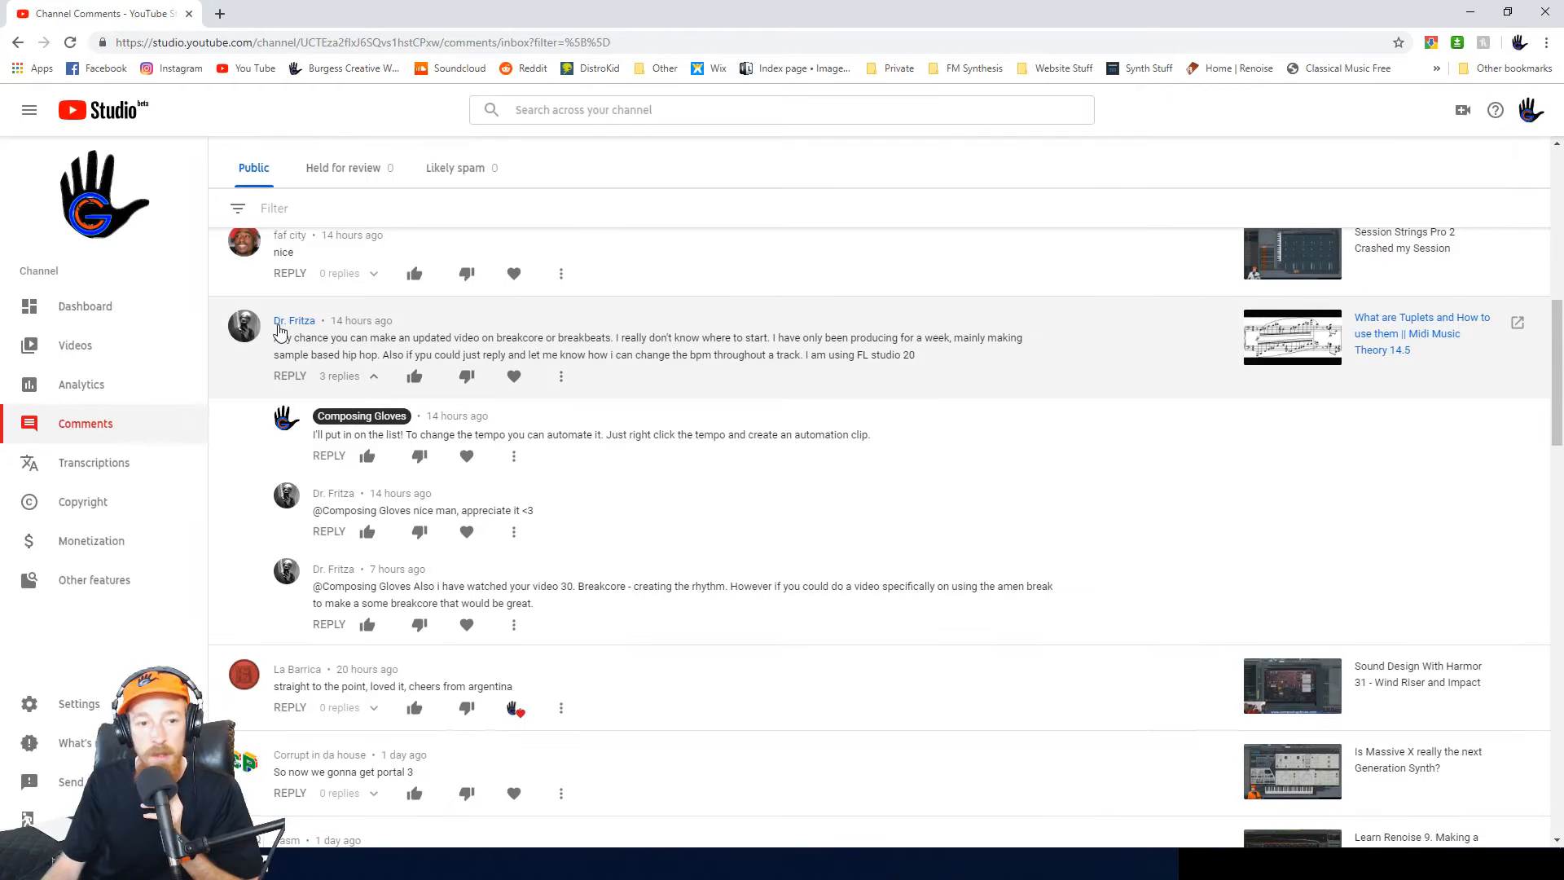
scroll(724, 426, "down", 2)
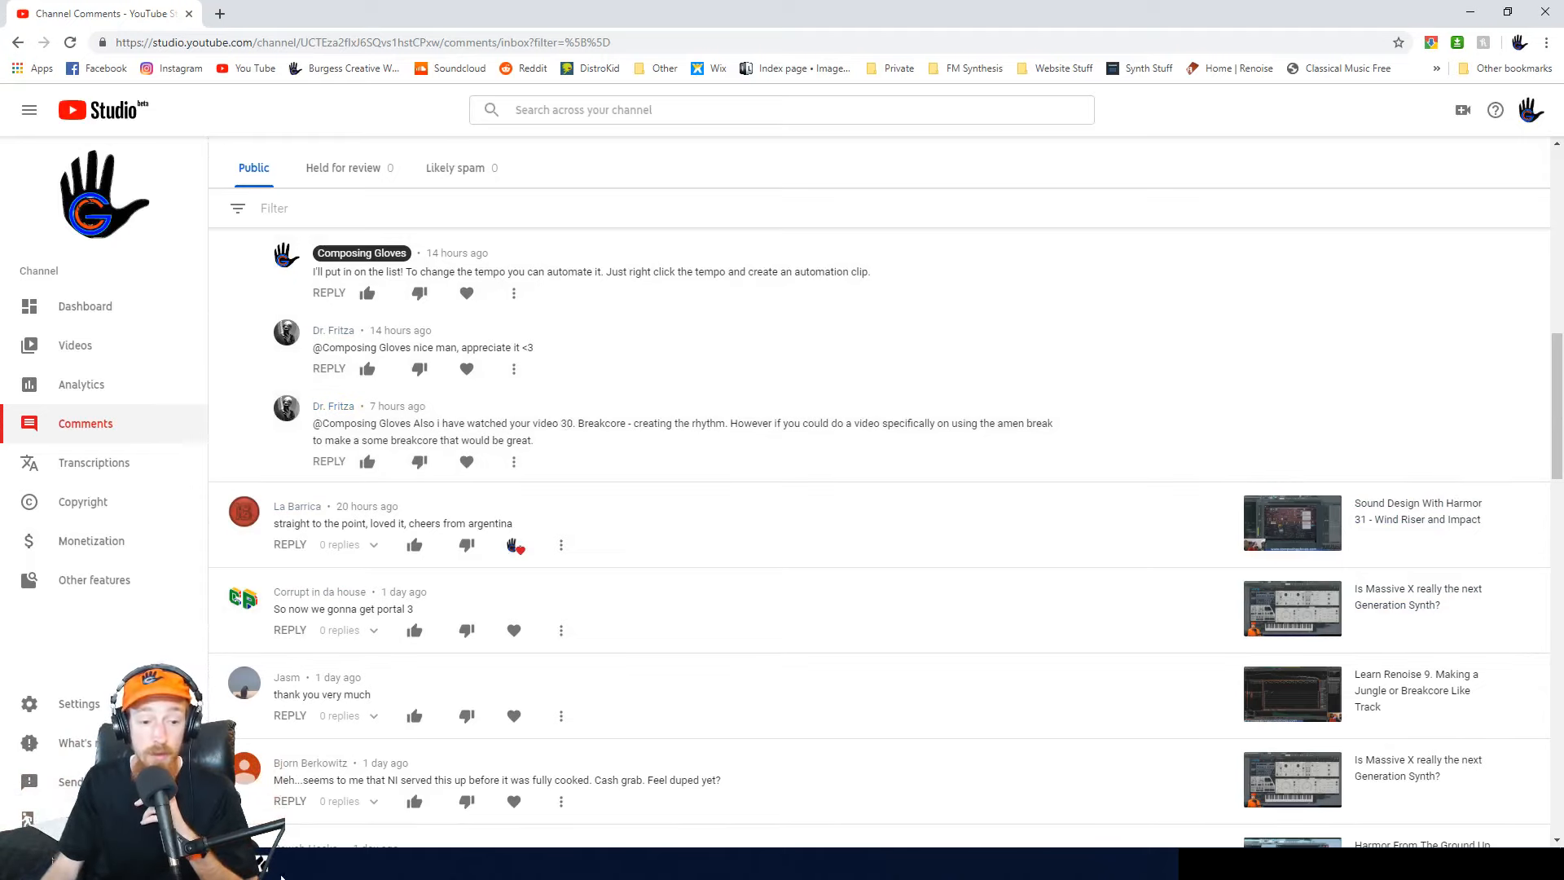
- Switch back to FL Studio and open the channel settings of the first cw_amen02_165 clip in bar 1
left_click(179, 864)
left_click(49, 796)
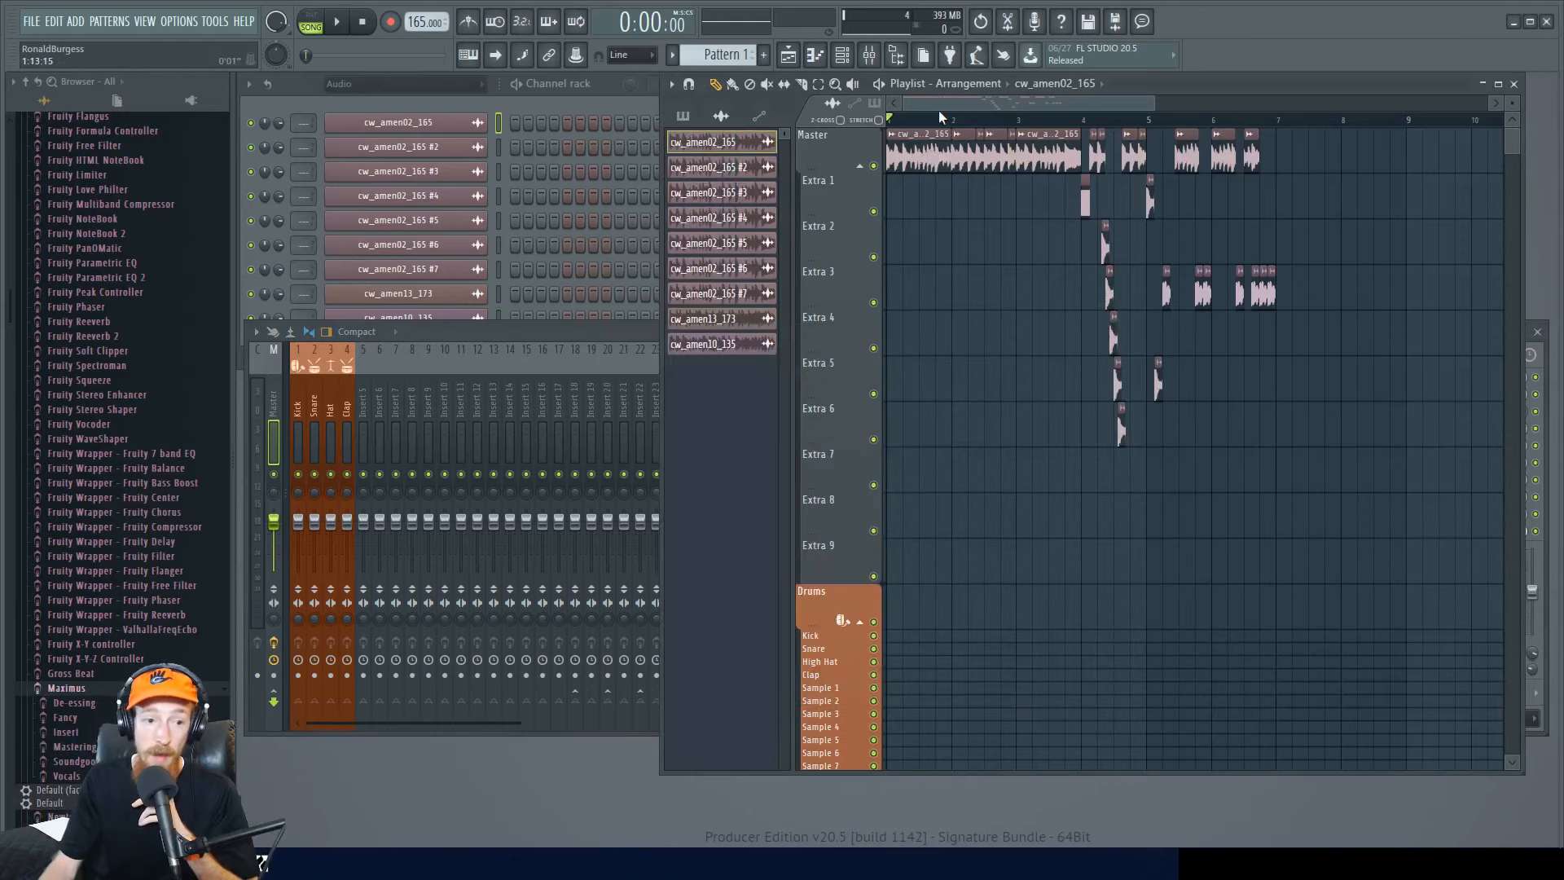
double_click(922, 156)
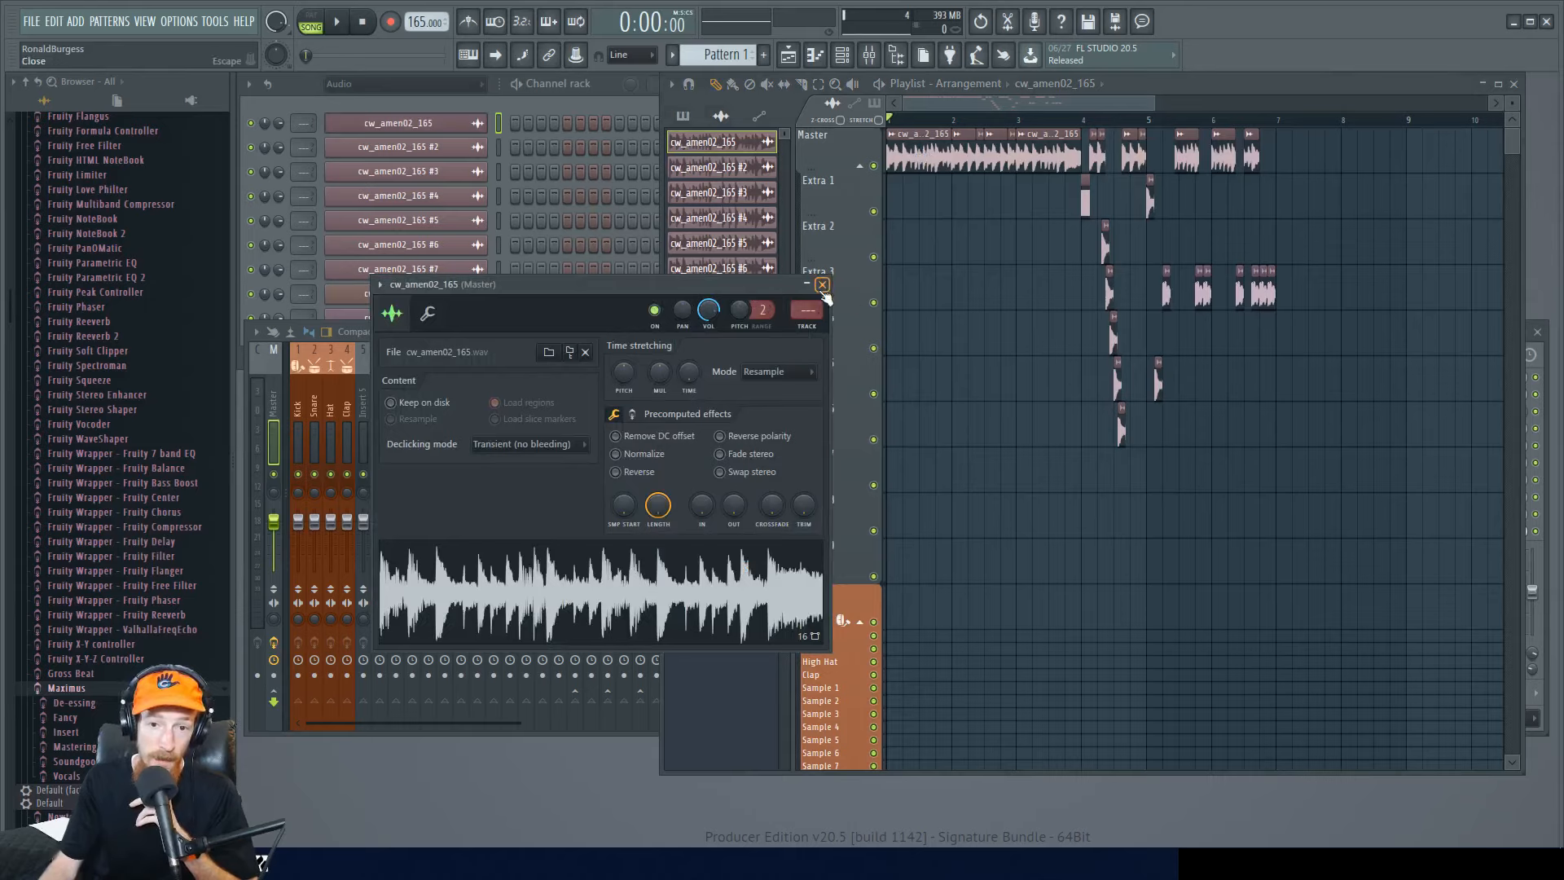
- Check the channel settings of the first cw_amen02_165 clip and close them again
left_click(822, 285)
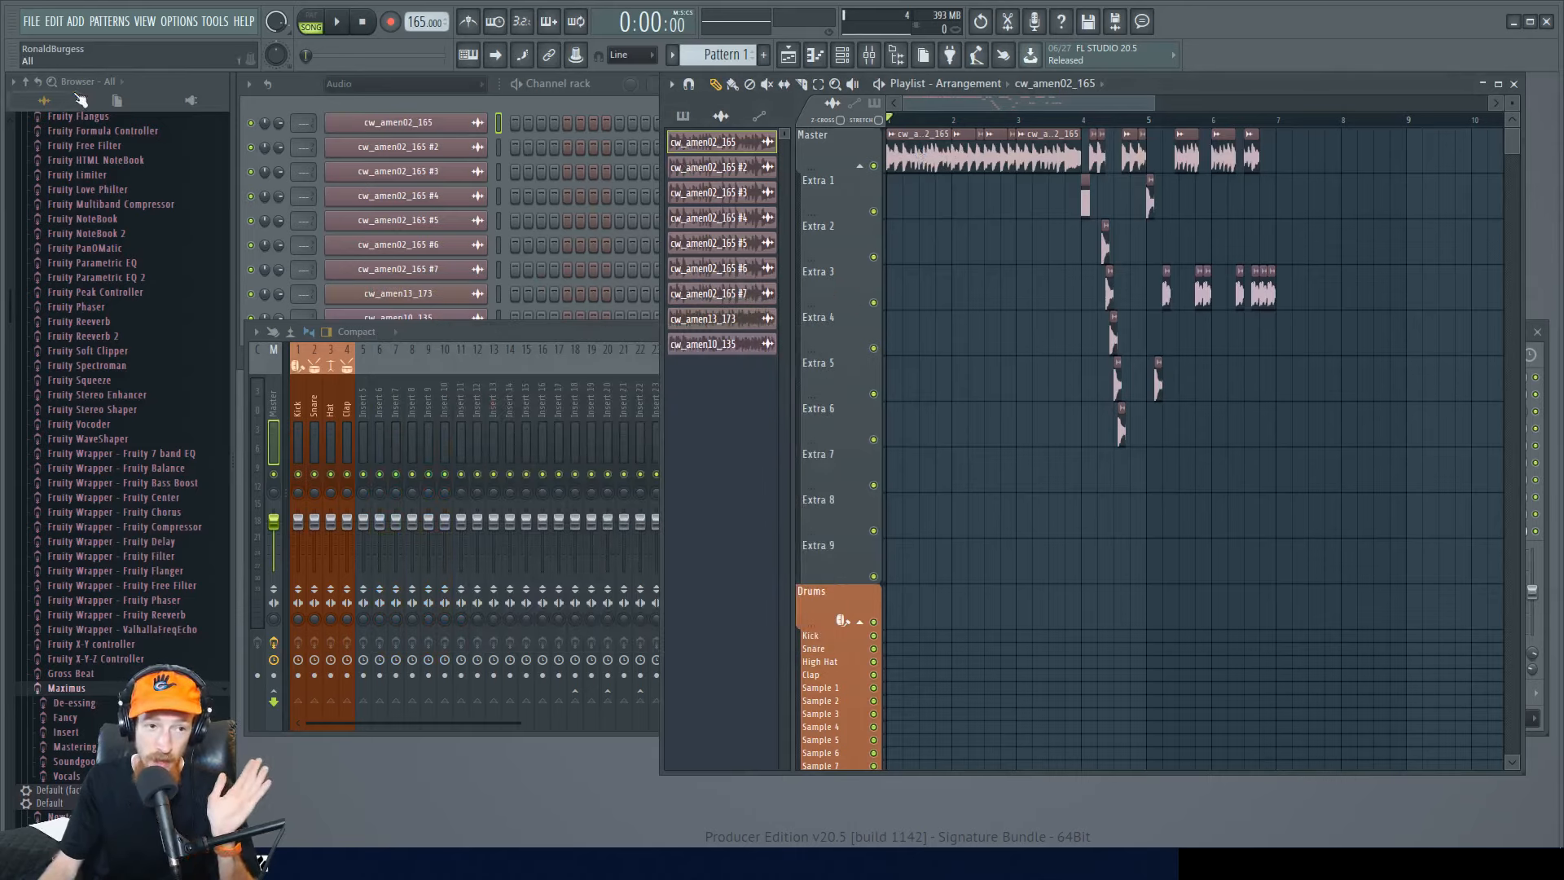
left_click(44, 100)
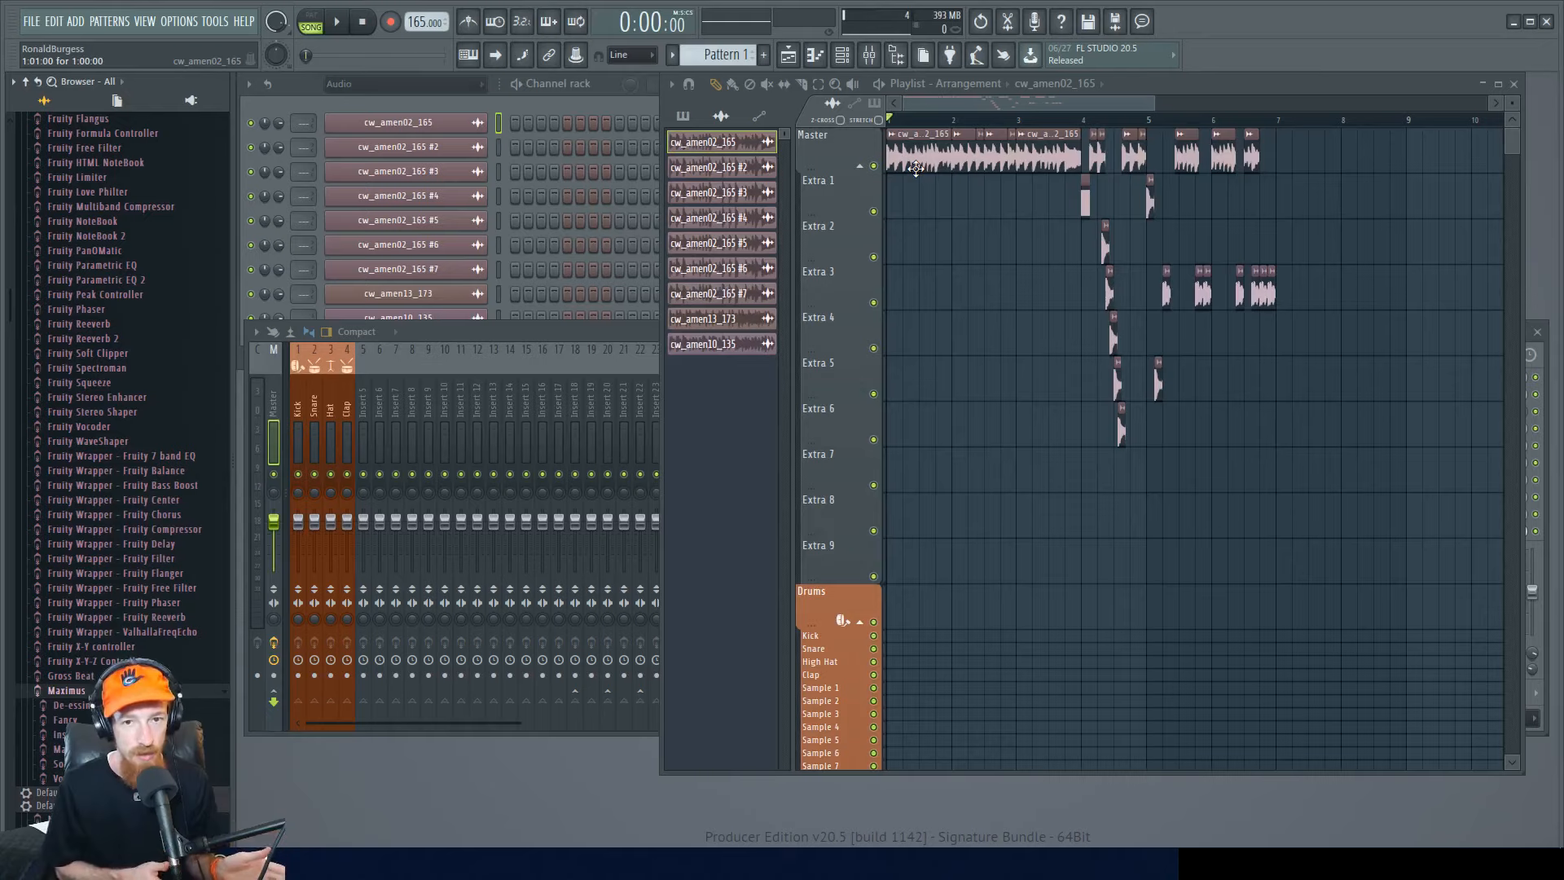
double_click(911, 162)
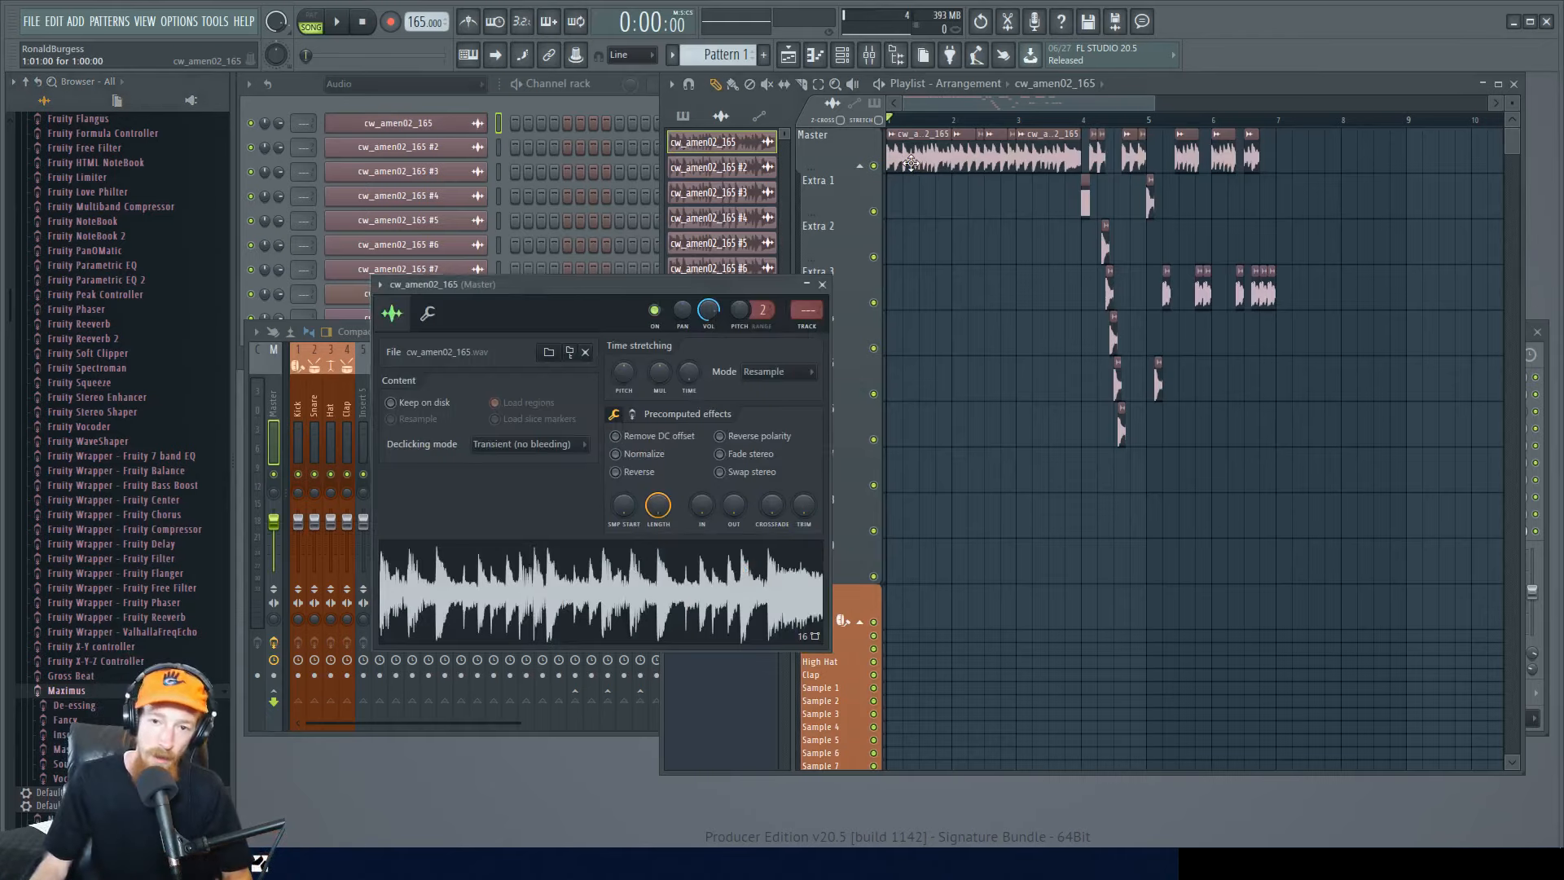
left_click(823, 285)
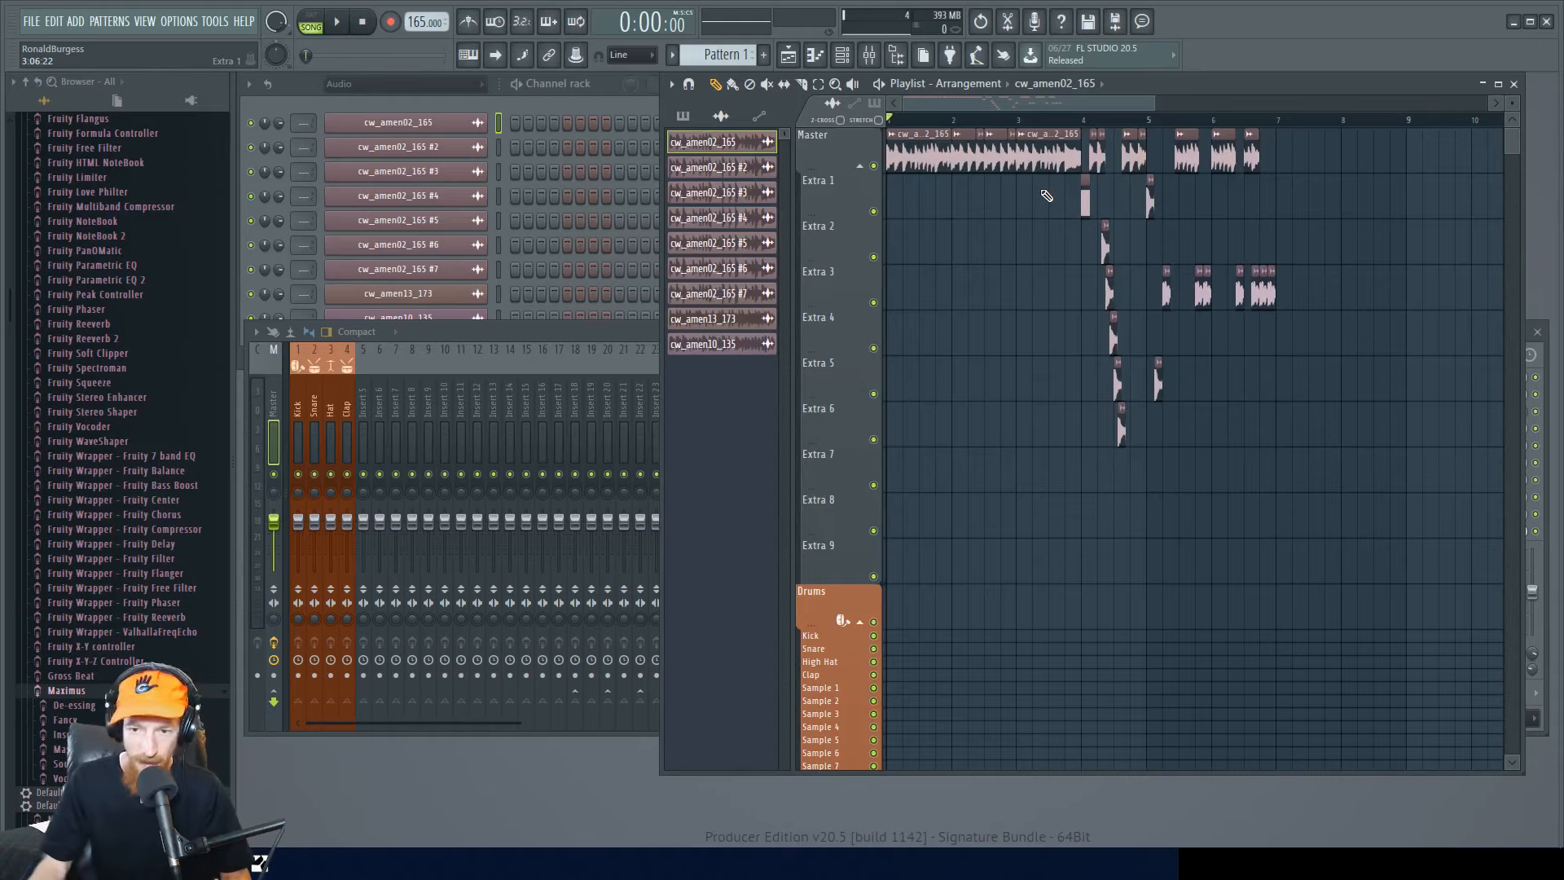
- Play back the arrangement from the start of bar 5 into bar 6
scroll(1062, 314, "up", 4)
left_click_drag(1117, 281, 1013, 261)
left_click(1000, 121)
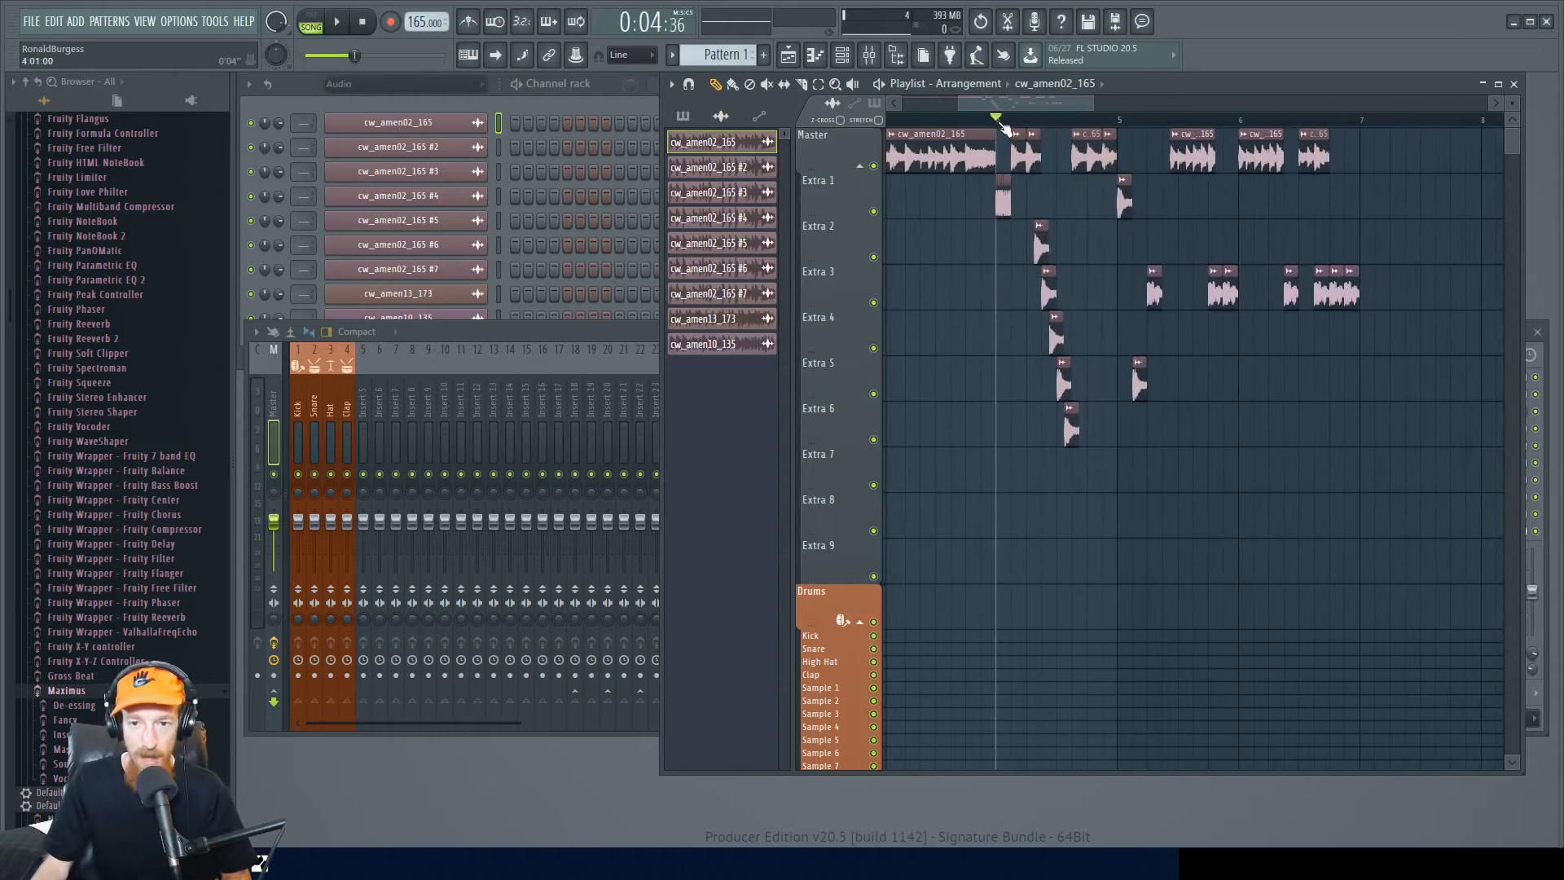
scroll(1004, 126, "up", 3)
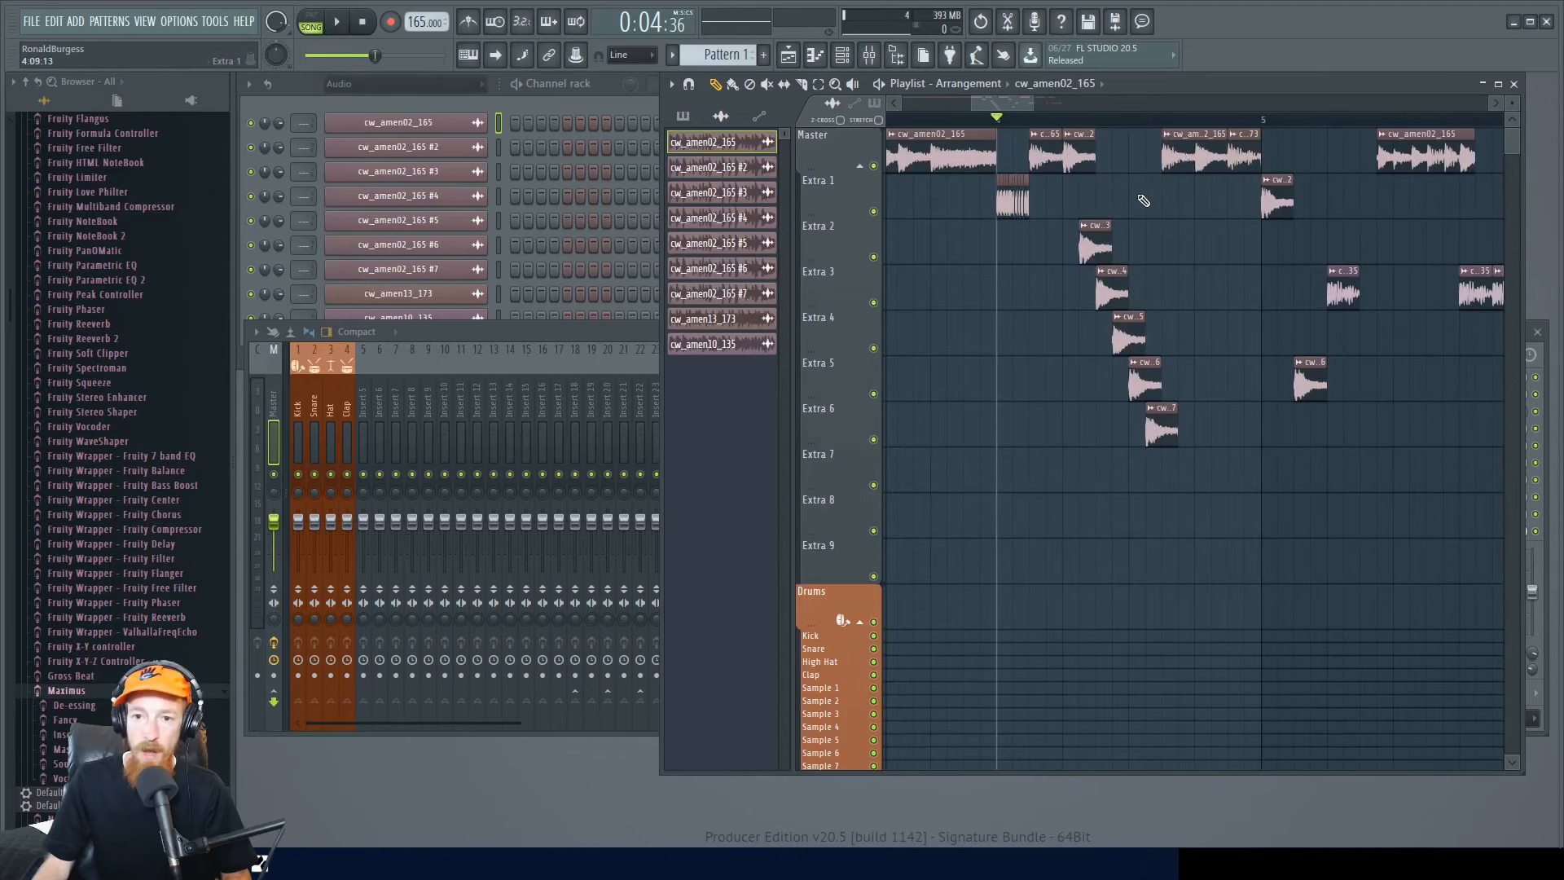
scroll(1142, 244, "down", 4)
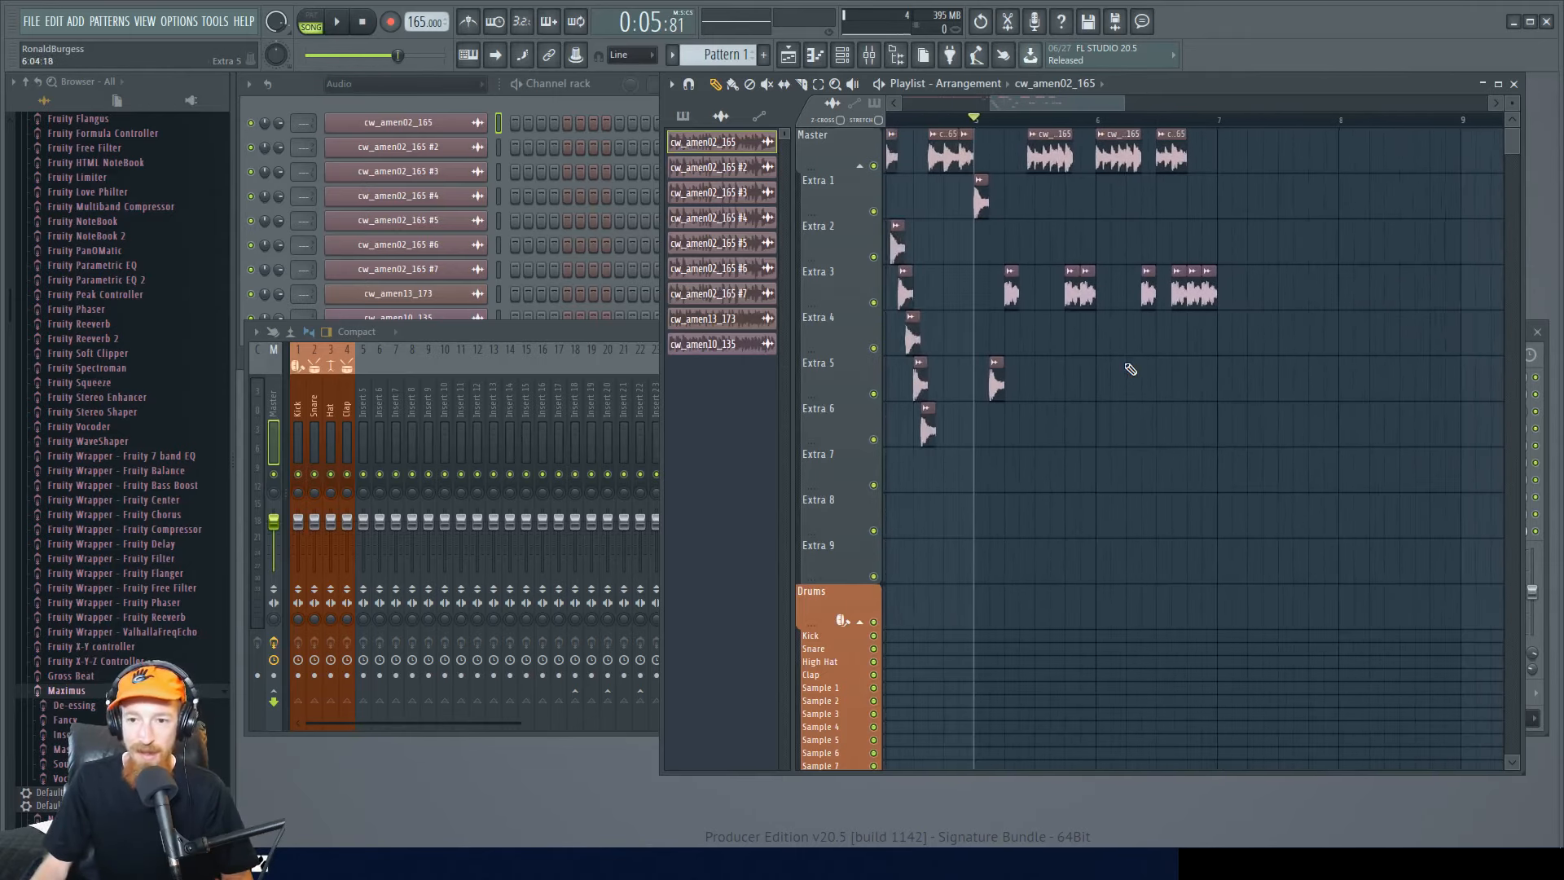
scroll(1130, 369, "down", 2)
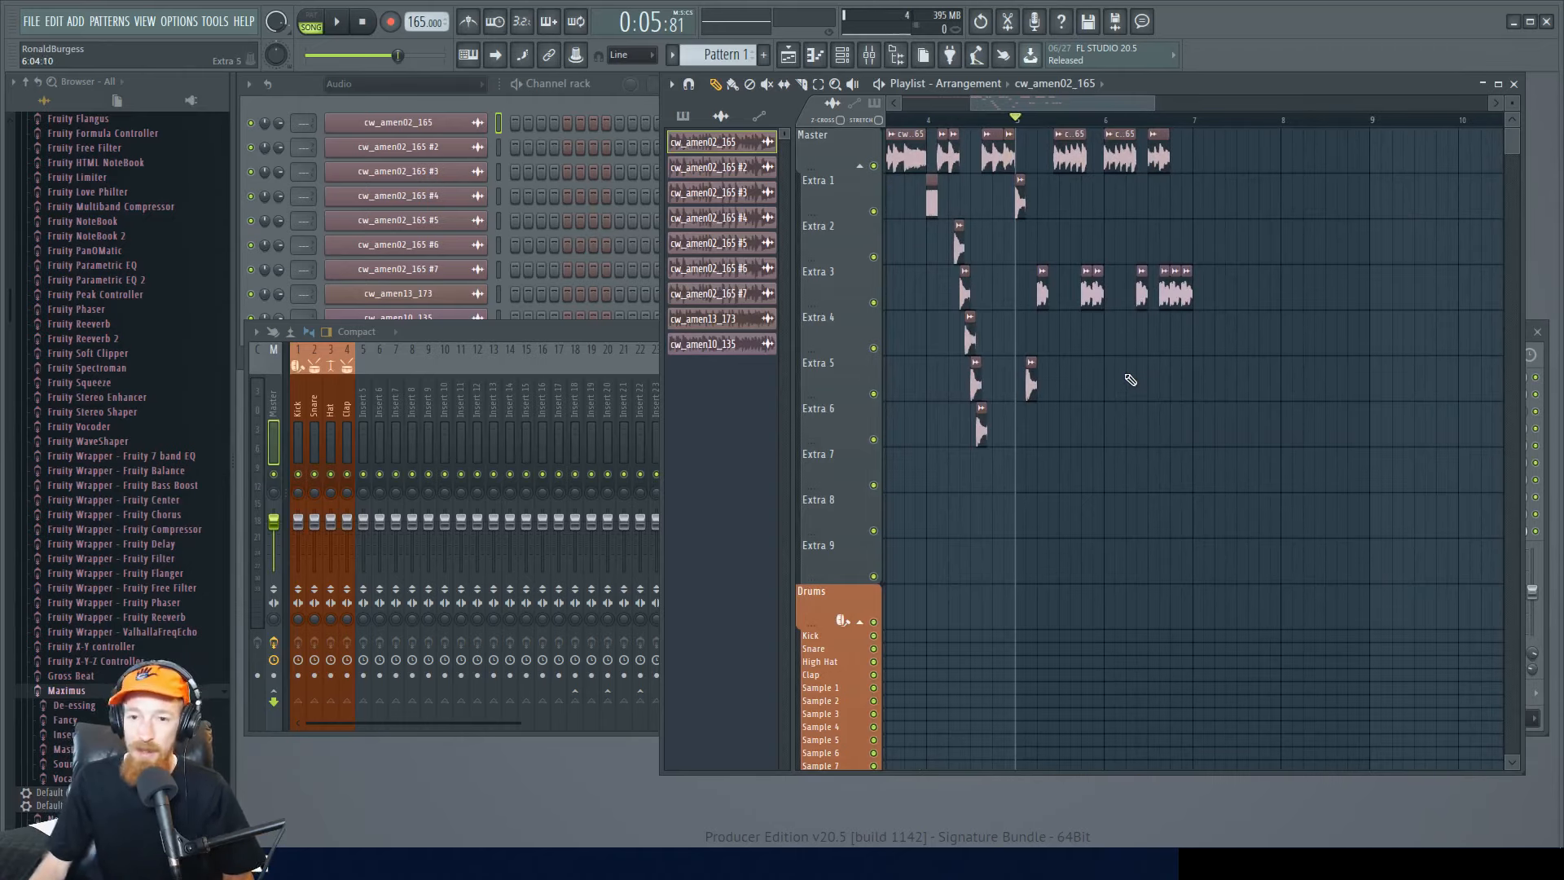
key("space")
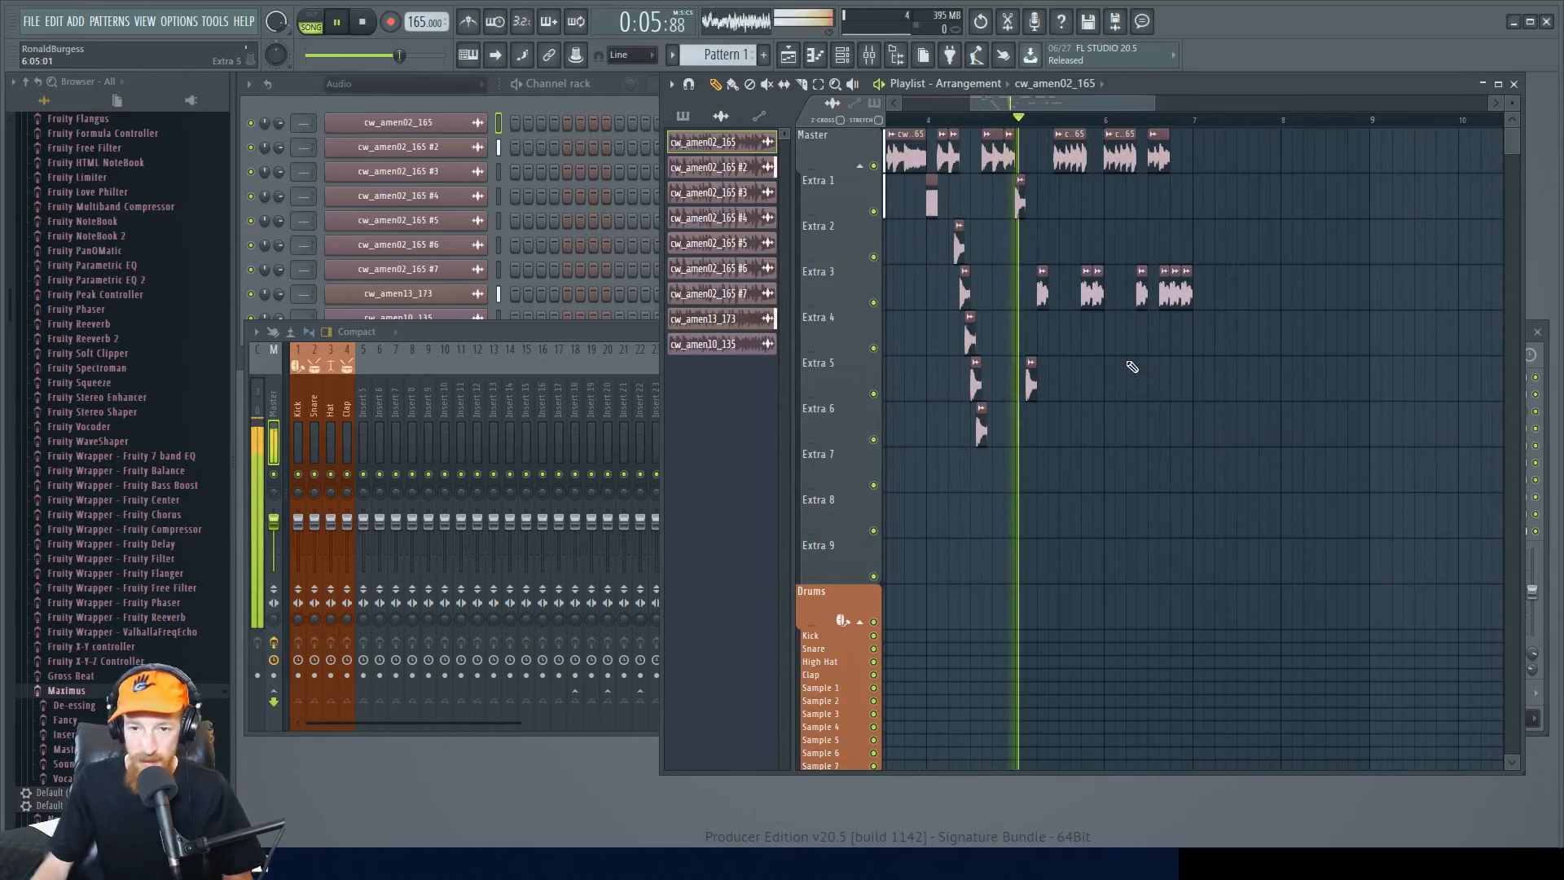
scroll(1129, 363, "up", 2)
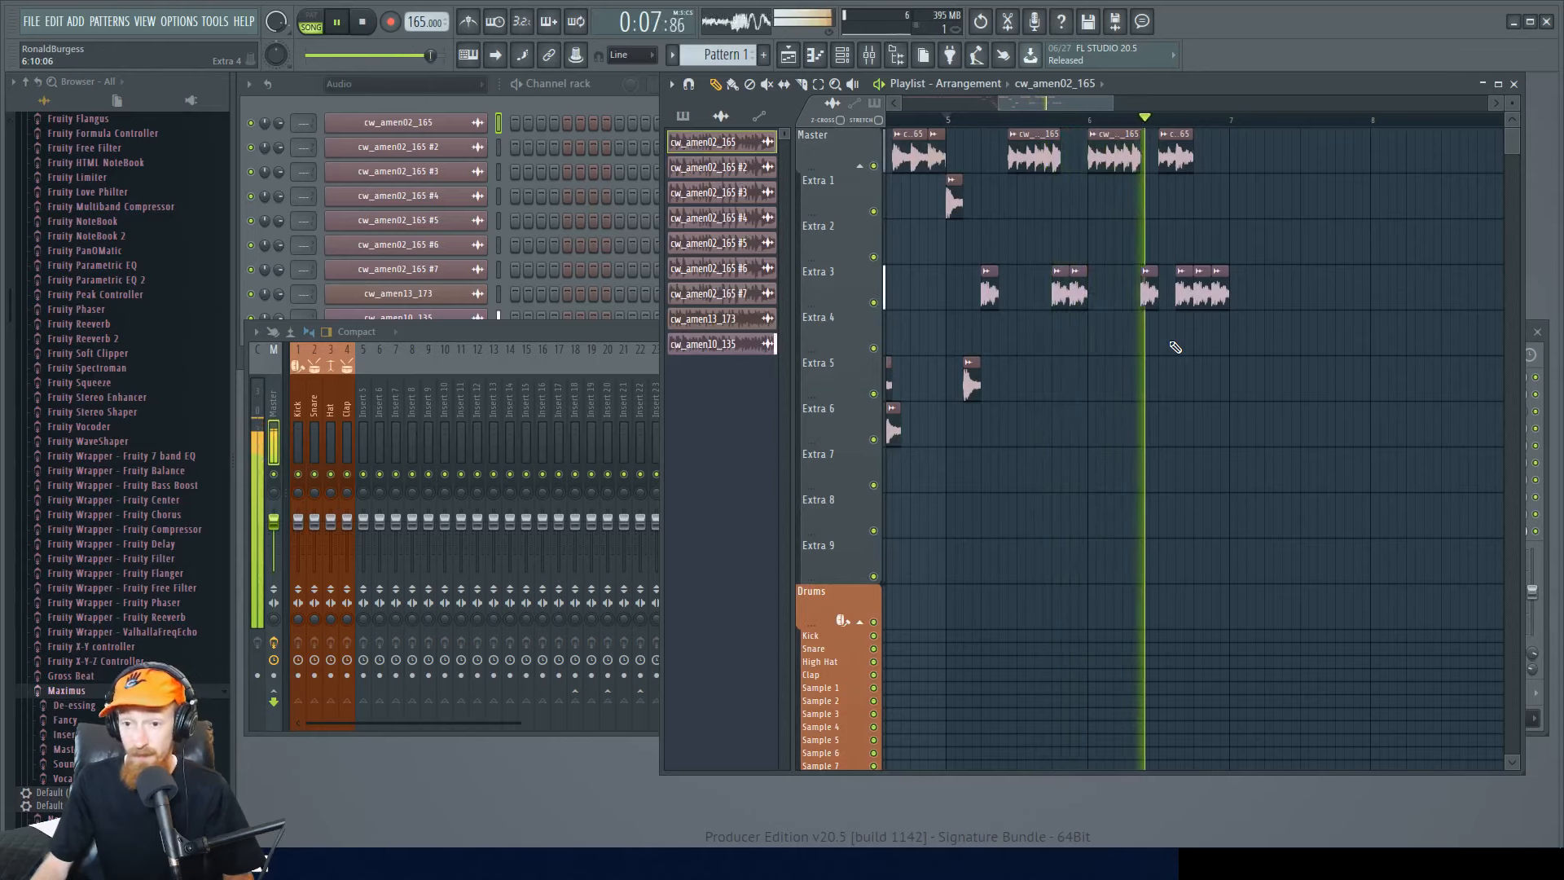
key("space")
- Try to shift the first two cw_amen10_135 clips of bar 6 on Extra 3 earlier, slip-editing the first one
left_click(1148, 292)
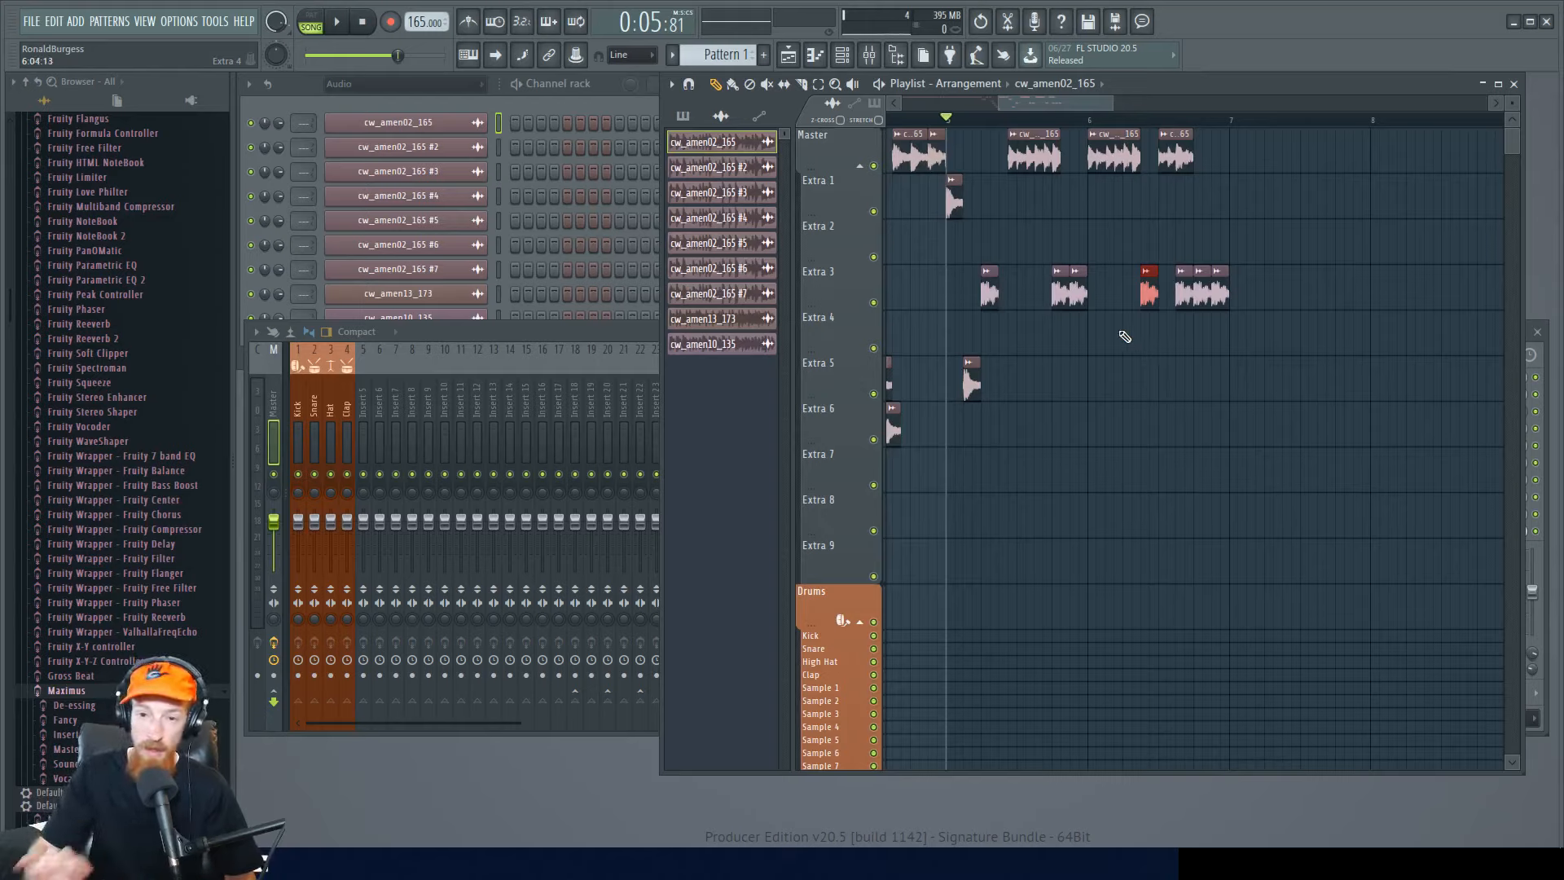
mouse_move(1153, 281)
left_mouse_down()
mouse_move(1170, 290)
mouse_move(1131, 294)
left_mouse_up()
middle_click(1128, 298)
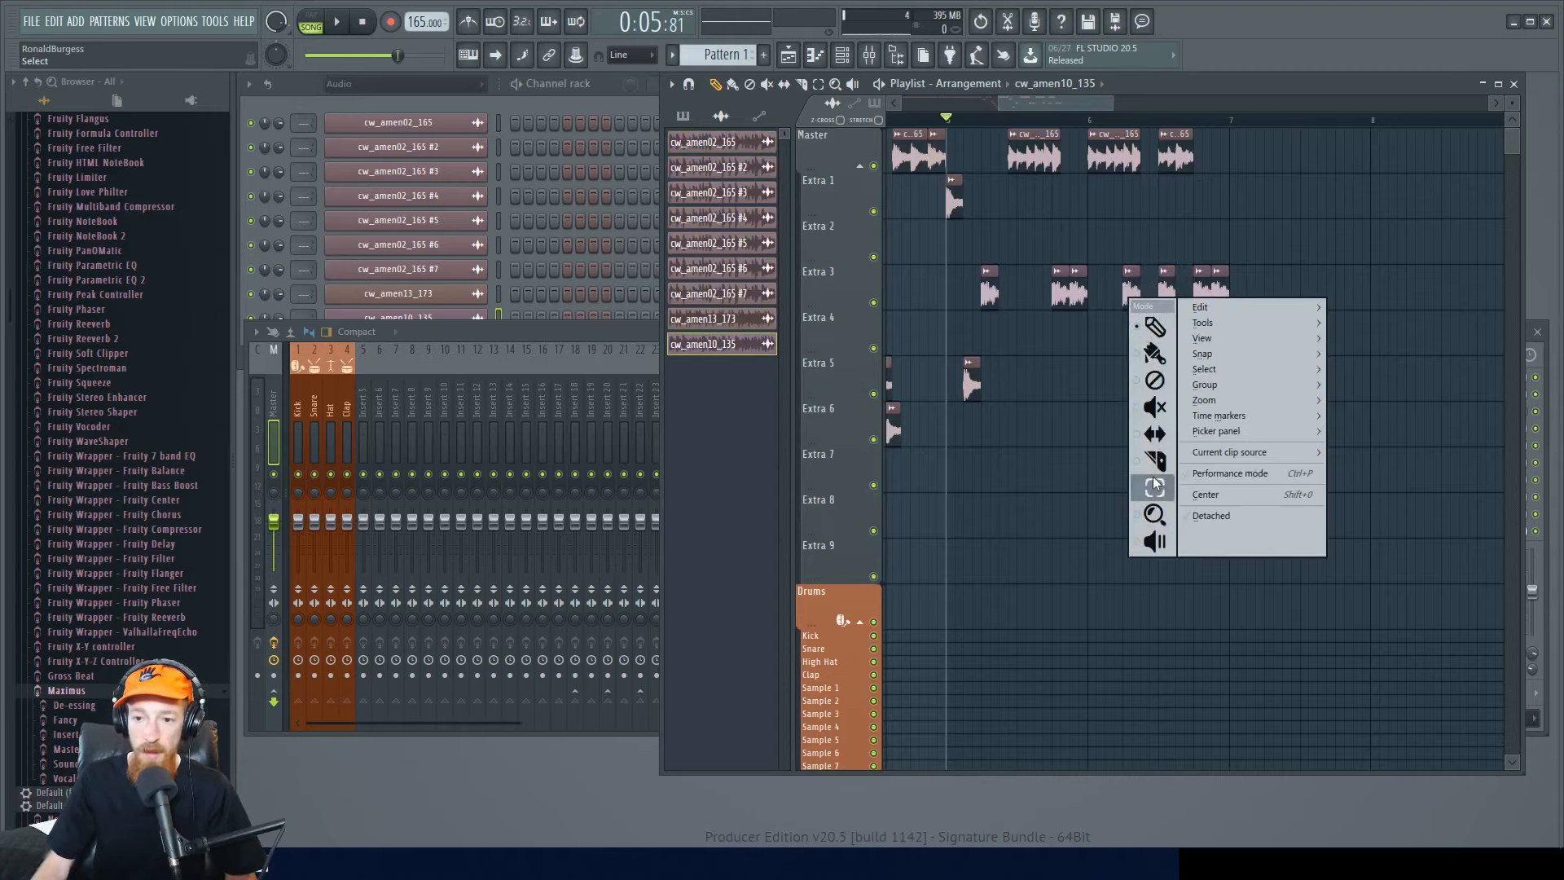
left_click(1154, 433)
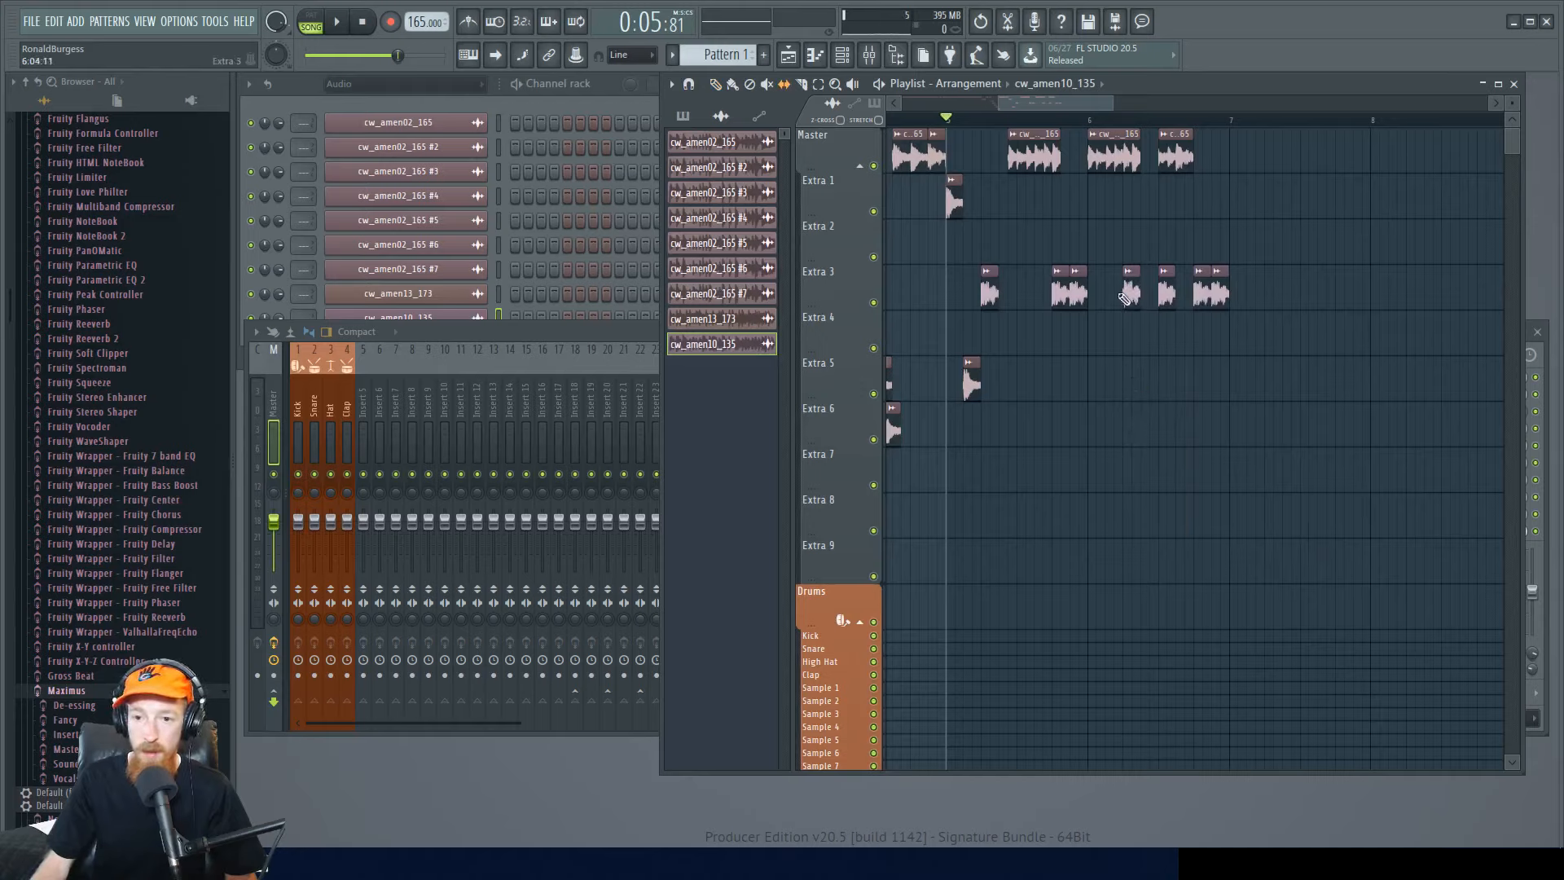
left_click_drag(1135, 281, 1144, 281)
scroll(1143, 281, "up", 4)
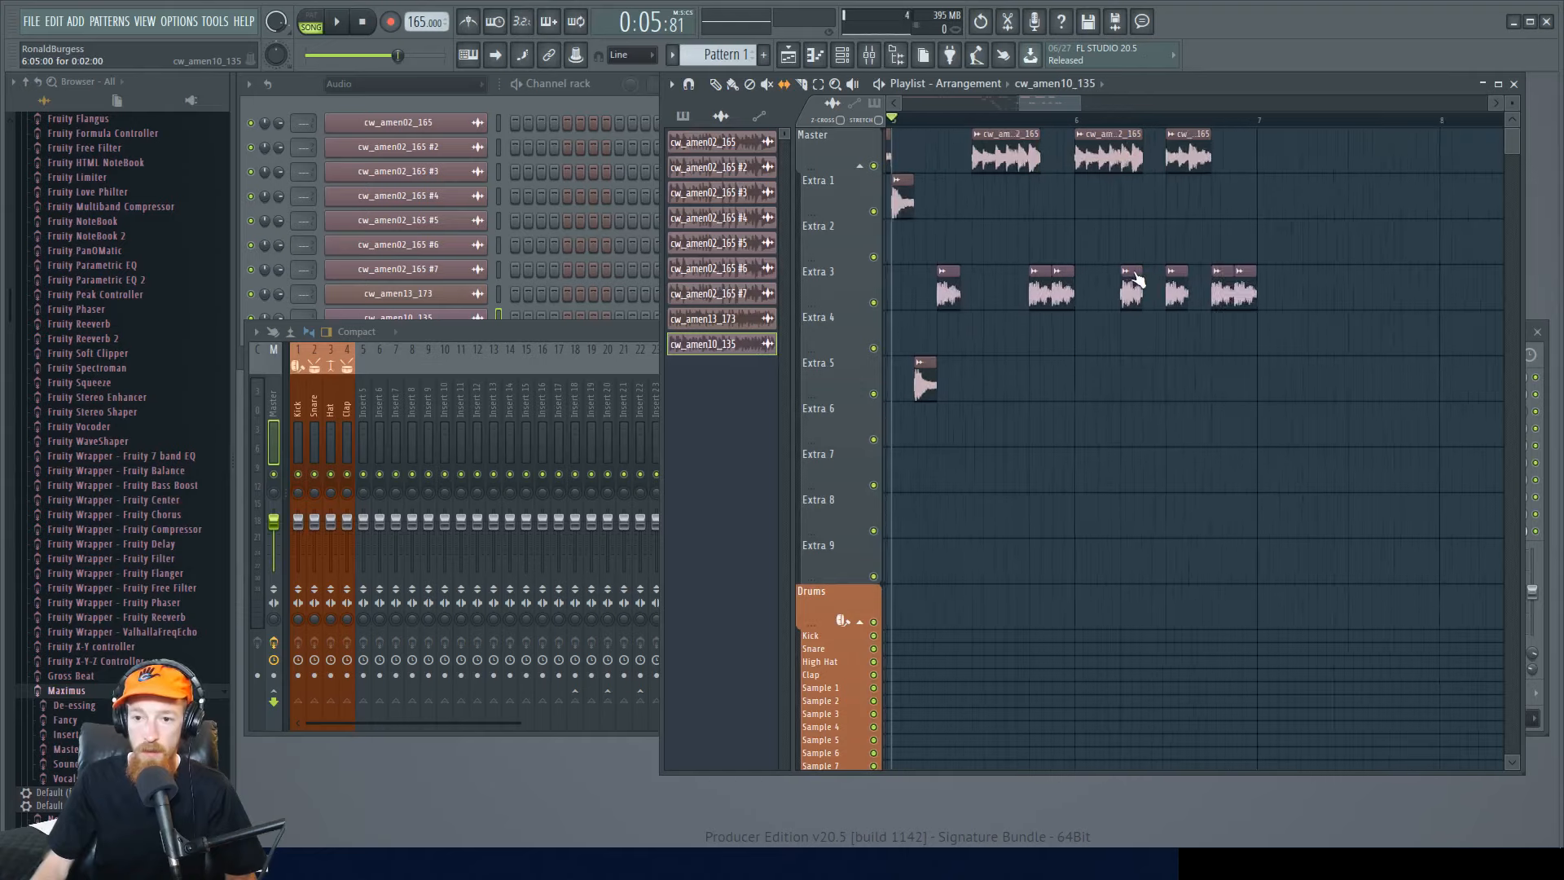
scroll(1153, 270, "down", 5)
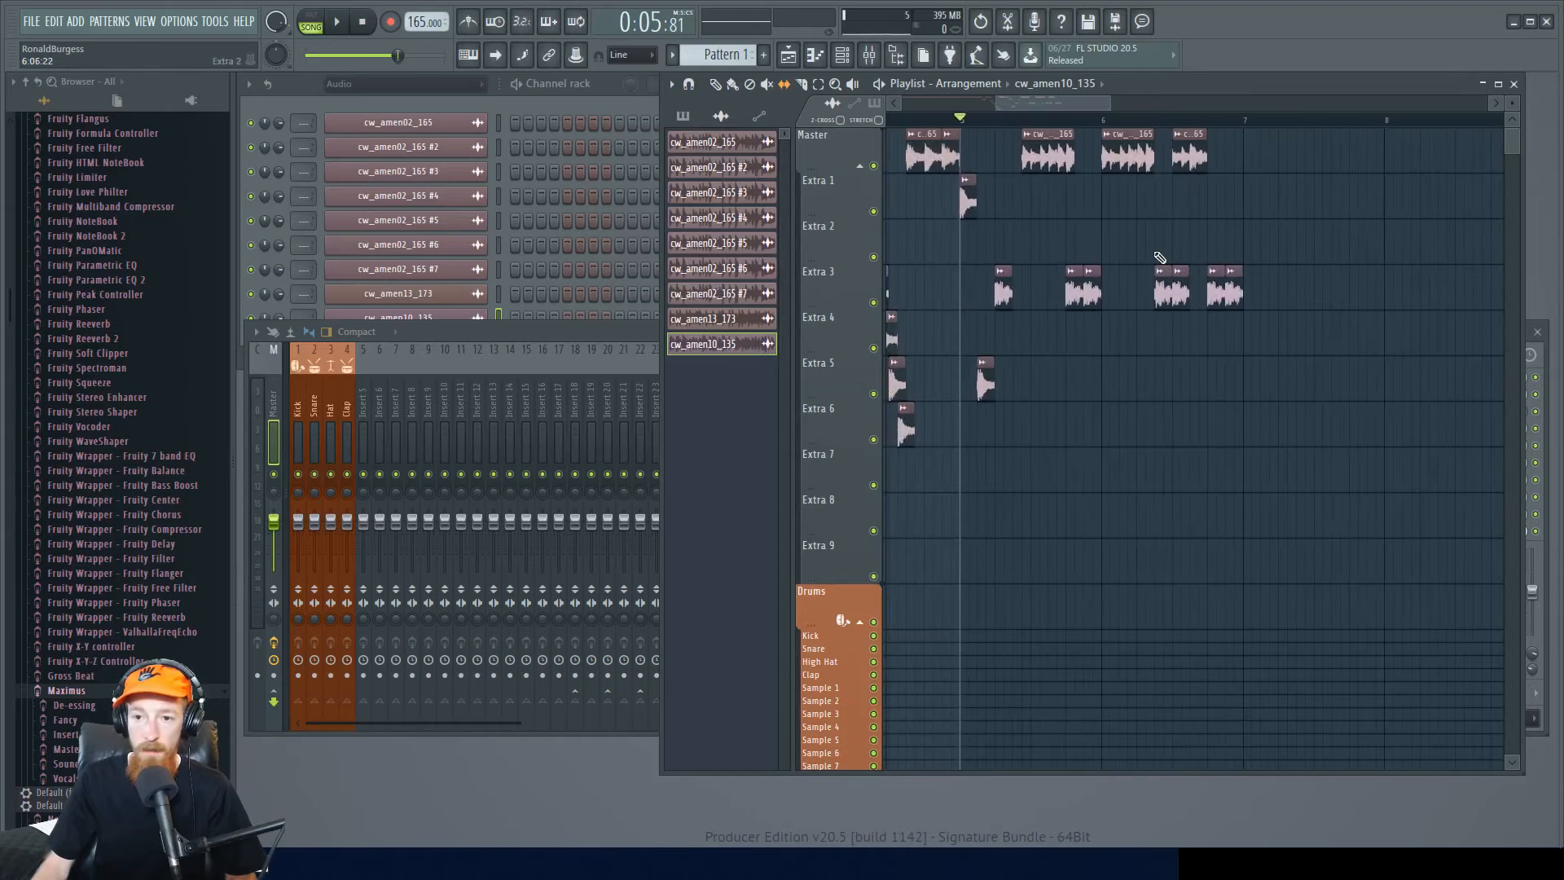
- Play back from bar 5 and delete the first cw_amen10_135 clip of bar 6 on Extra 3
left_click(978, 122)
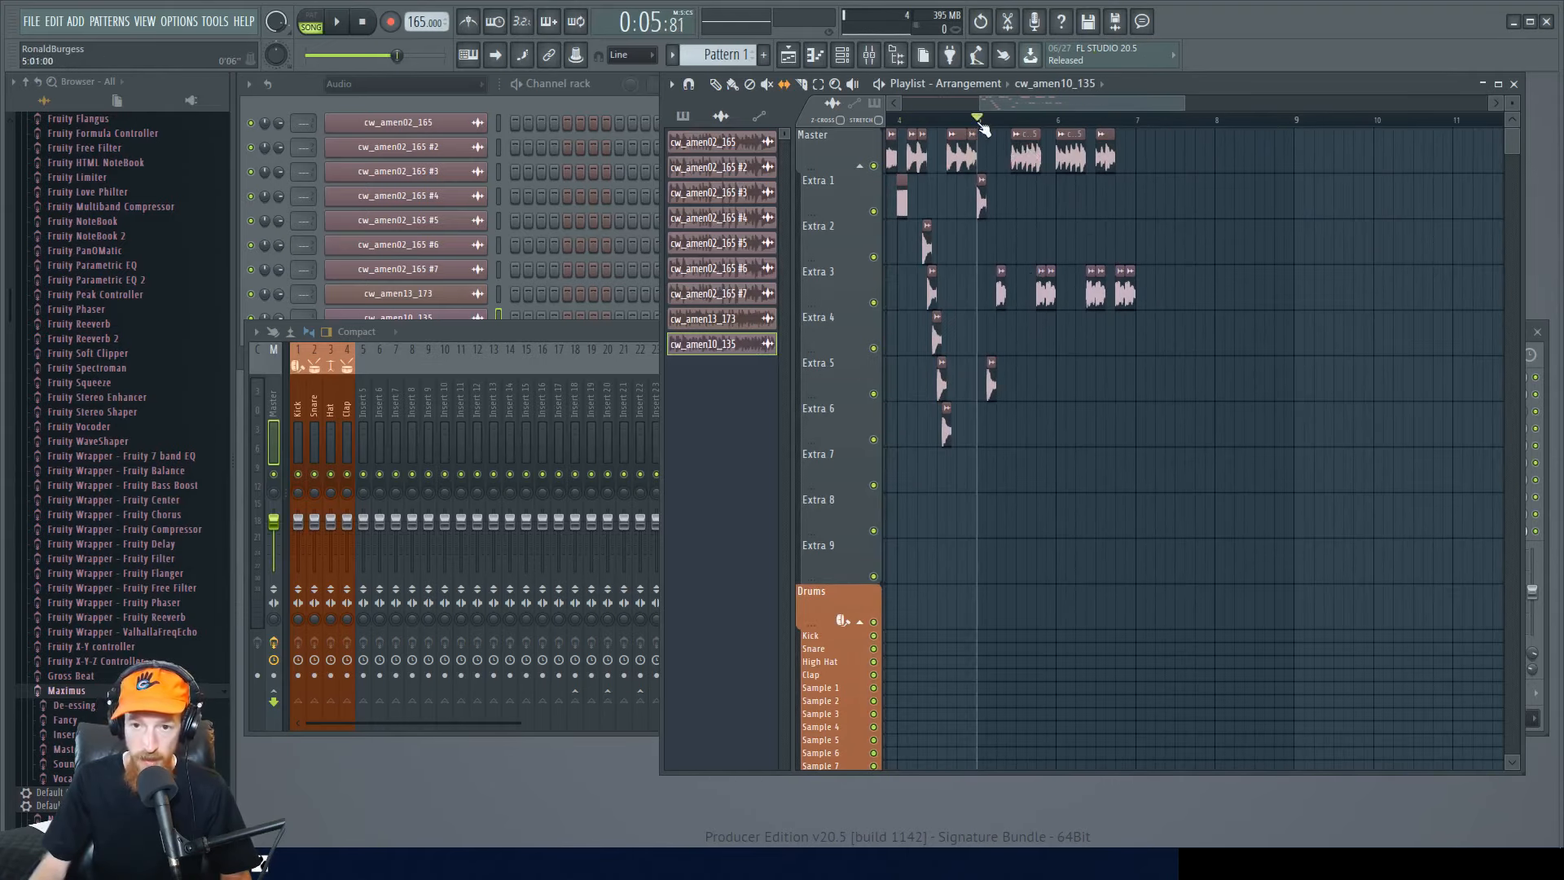
scroll(1009, 381, "up", 3)
scroll(1004, 377, "up", 2)
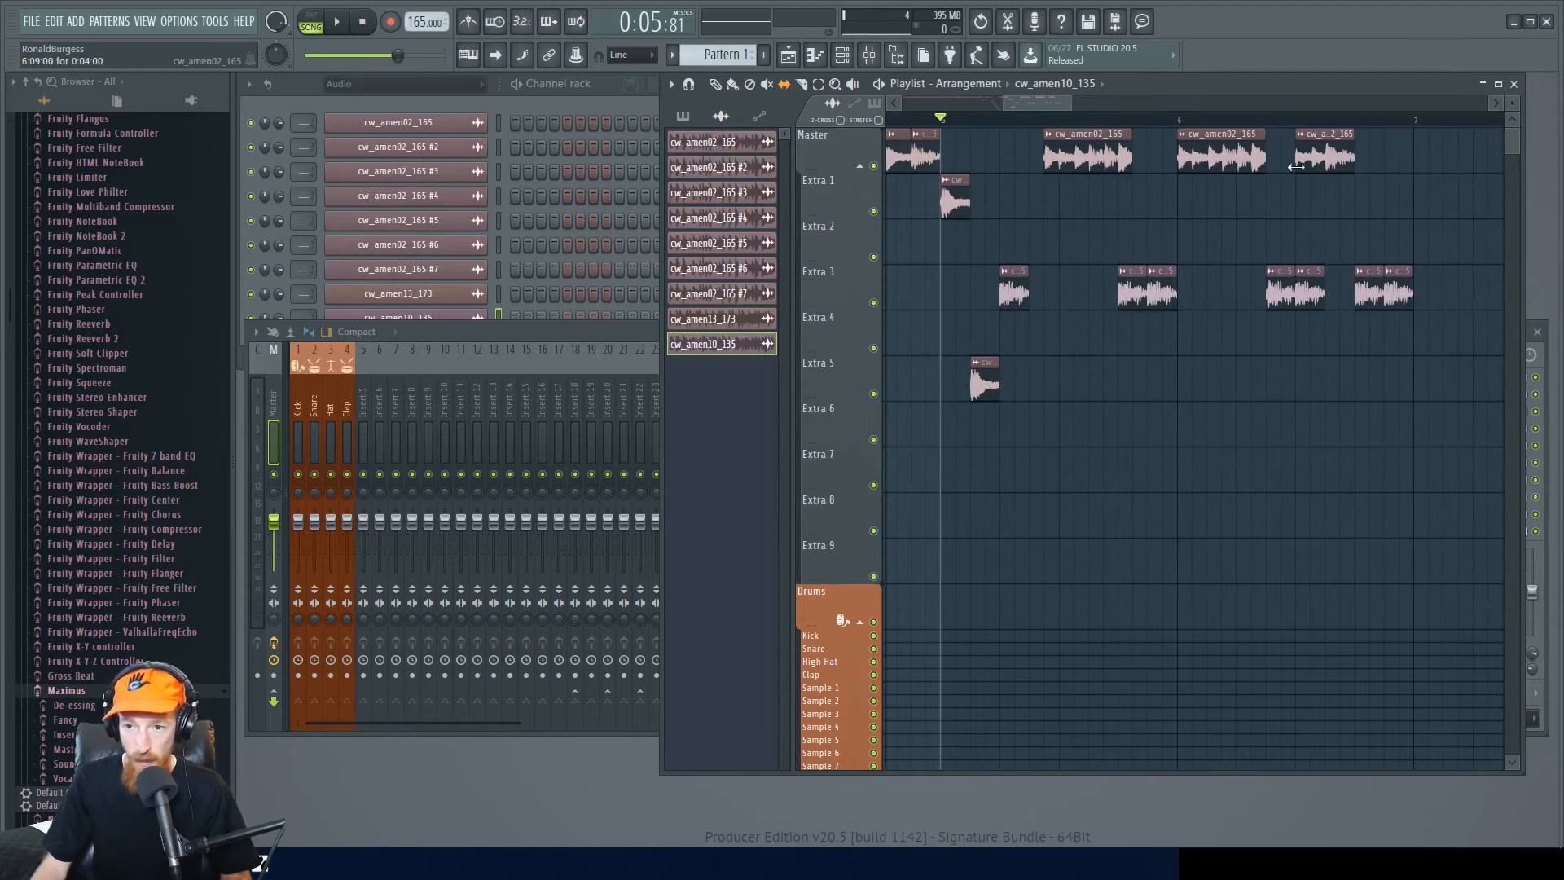
key("space")
scroll(1270, 220, "right", 2)
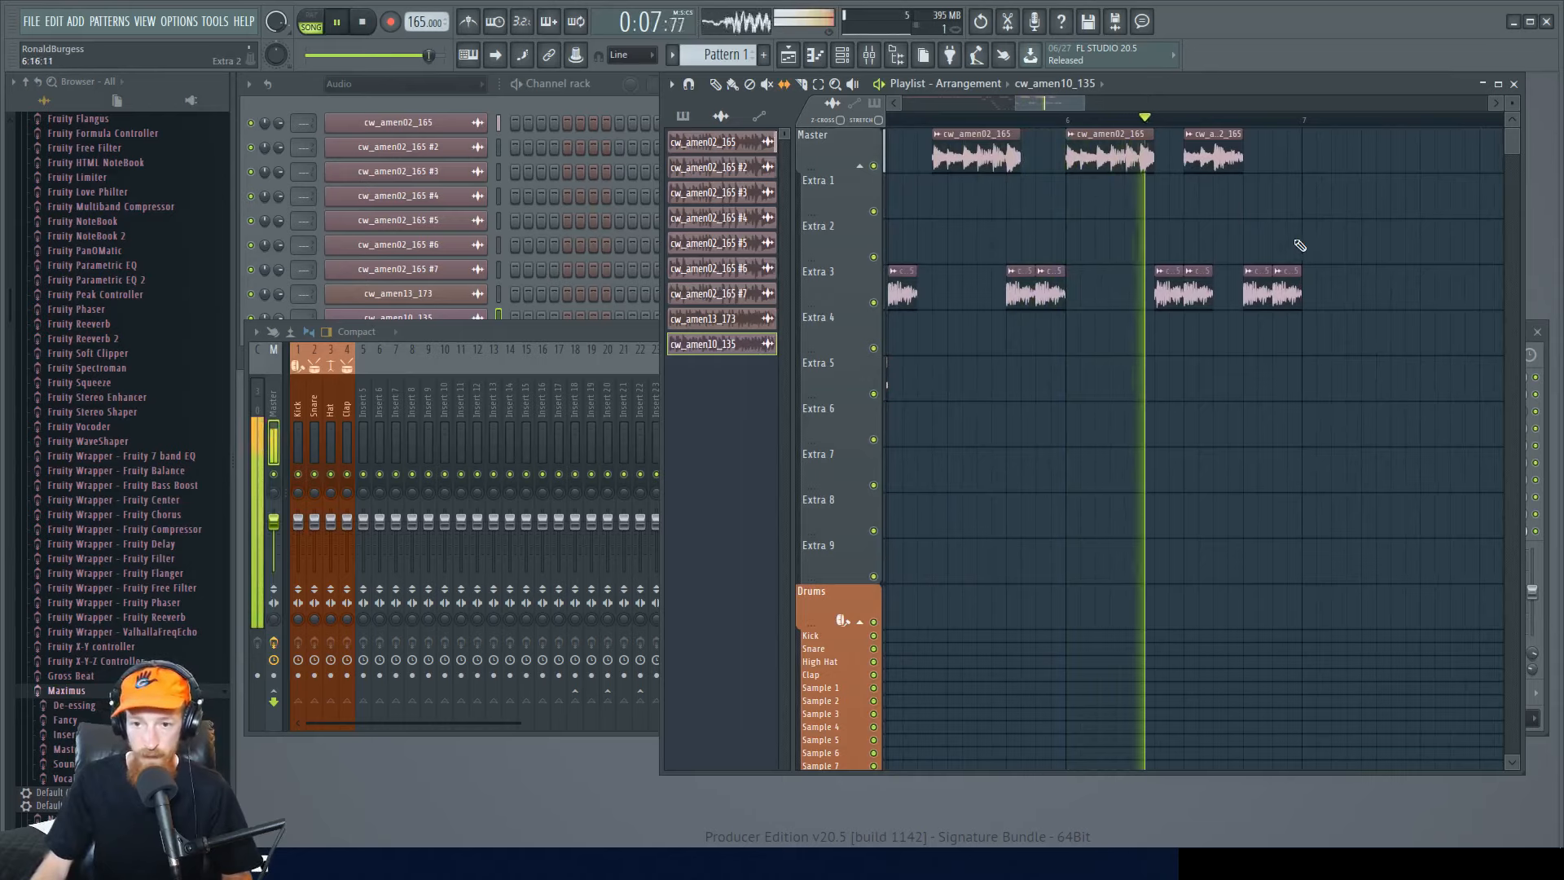
key("space")
right_click(1167, 277)
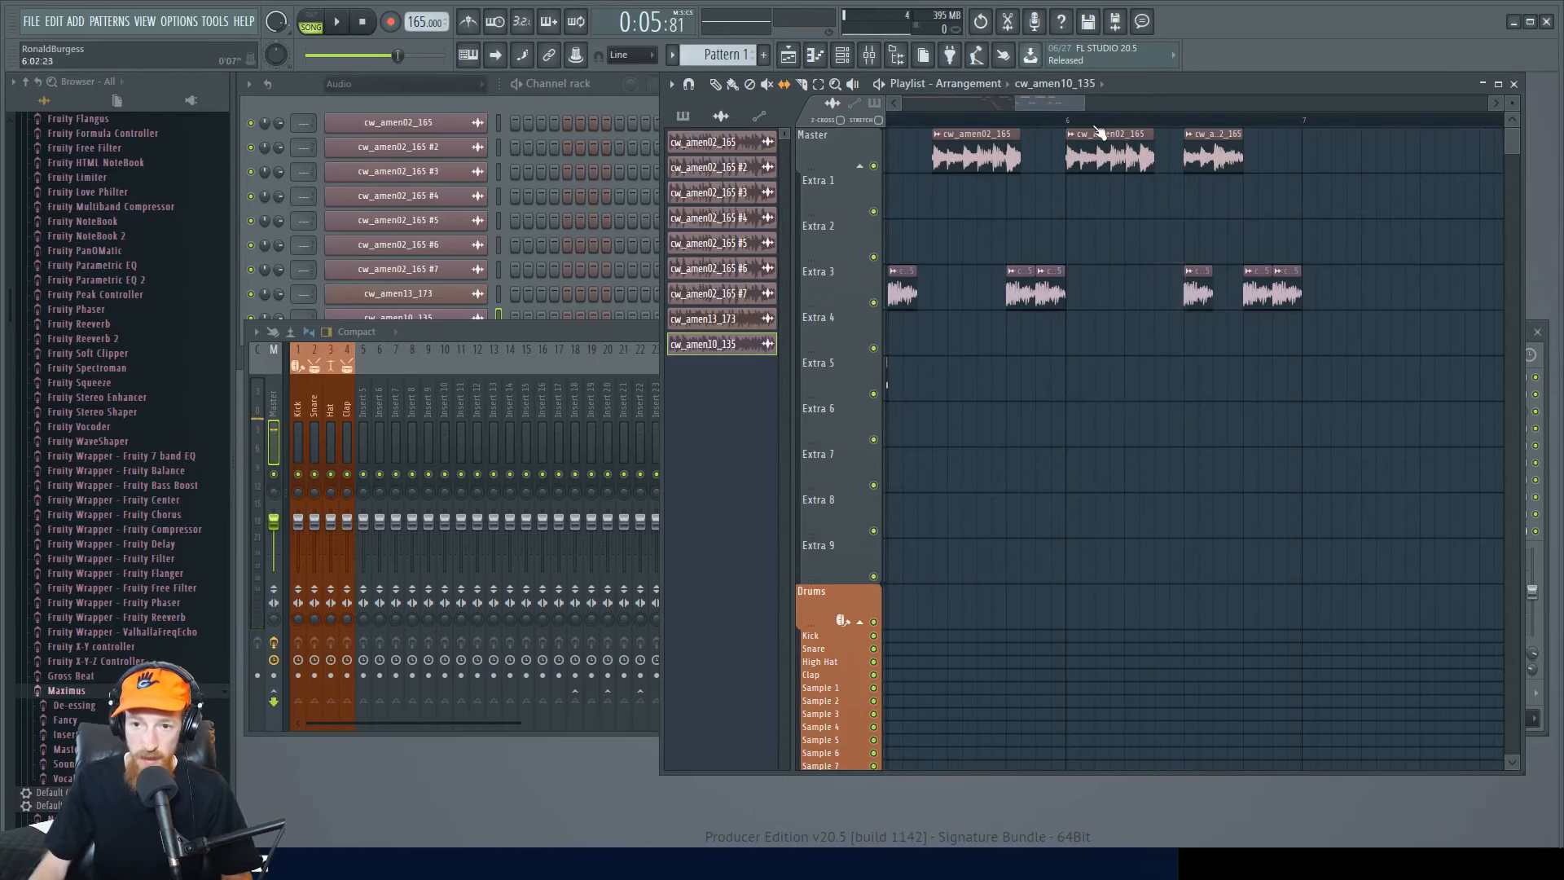
left_click(1065, 124)
scroll(1025, 195, "left", 1)
scroll(1026, 209, "down", 1)
left_click_drag(969, 249, 972, 318)
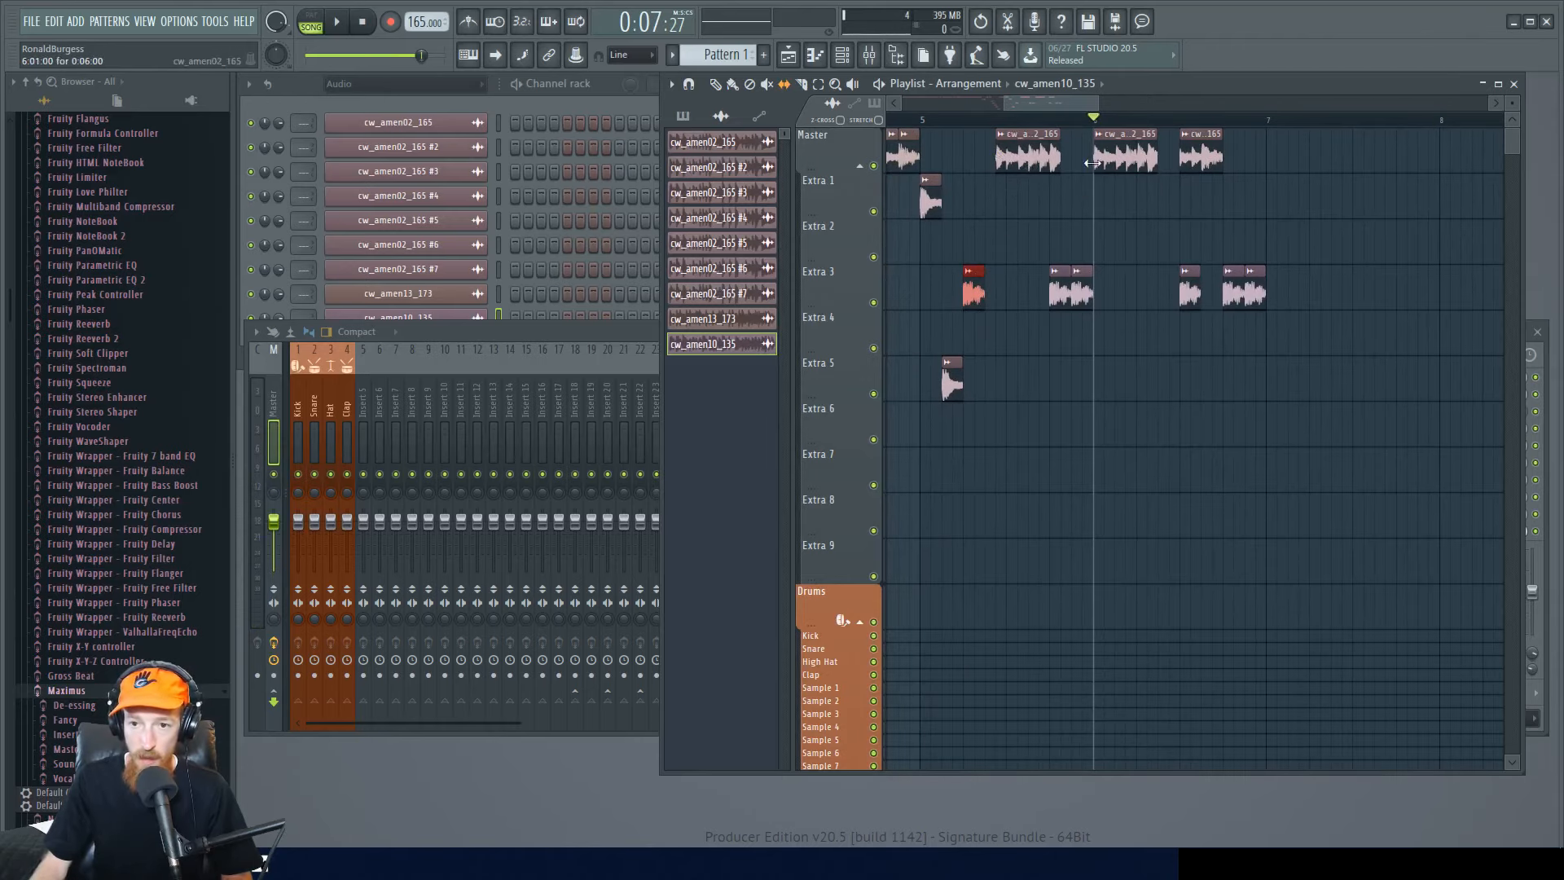
scroll(1038, 290, "up", 1)
mouse_move(1135, 130)
left_mouse_down()
mouse_move(1153, 132)
mouse_move(1135, 133)
left_mouse_up()
scroll(1152, 199, "left", 1)
left_click(1042, 120)
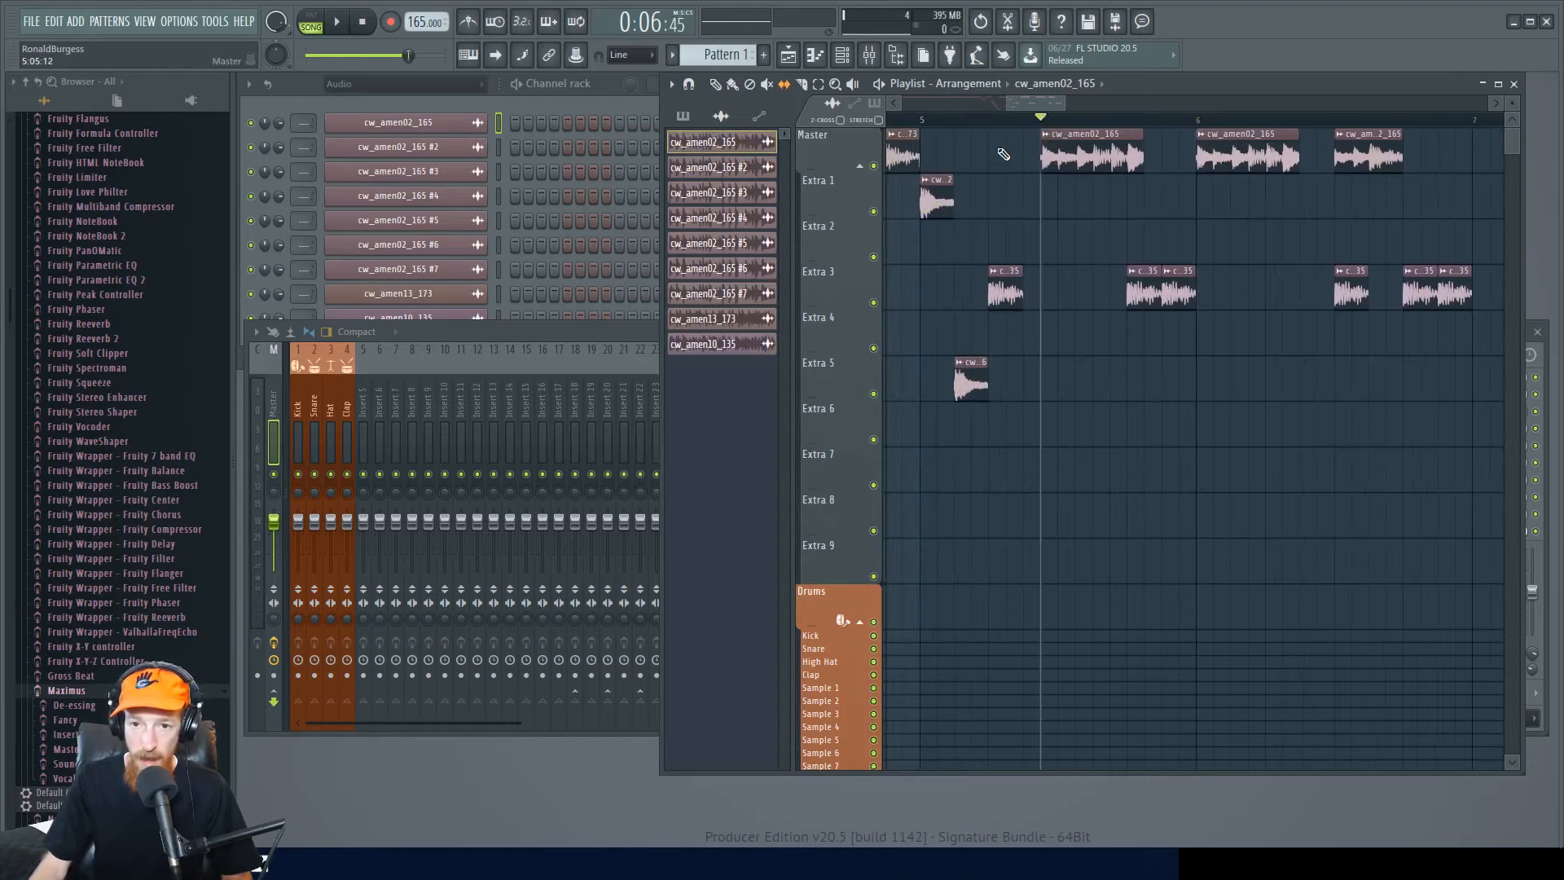
scroll(1002, 147, "down", 2)
scroll(974, 130, "right", 3)
scroll(1055, 173, "left", 4)
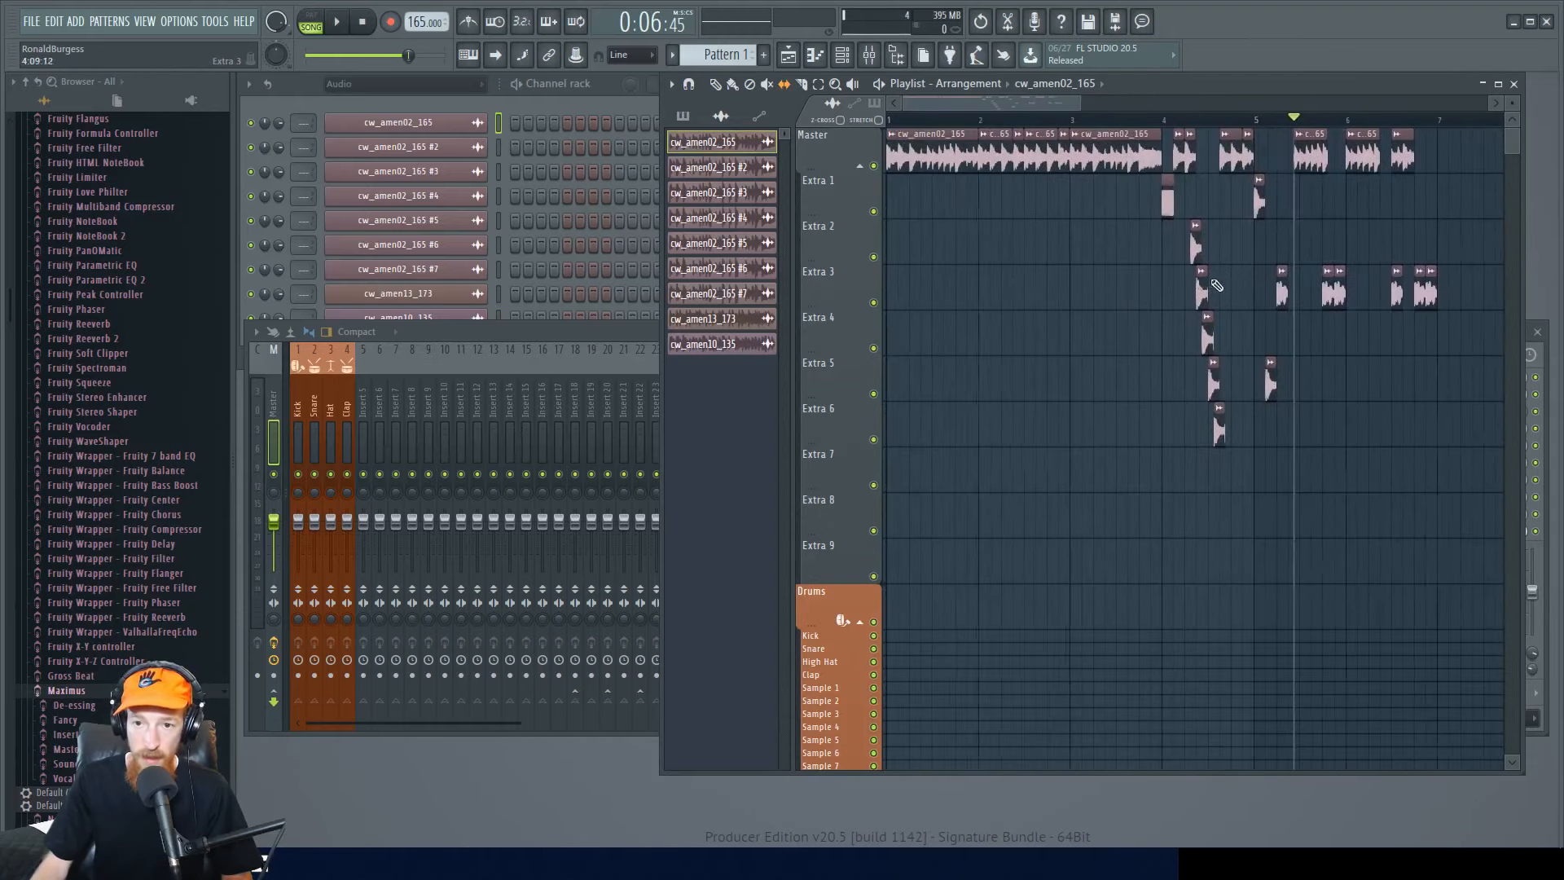
left_click(1136, 121)
left_click_drag(1086, 121, 836, 130)
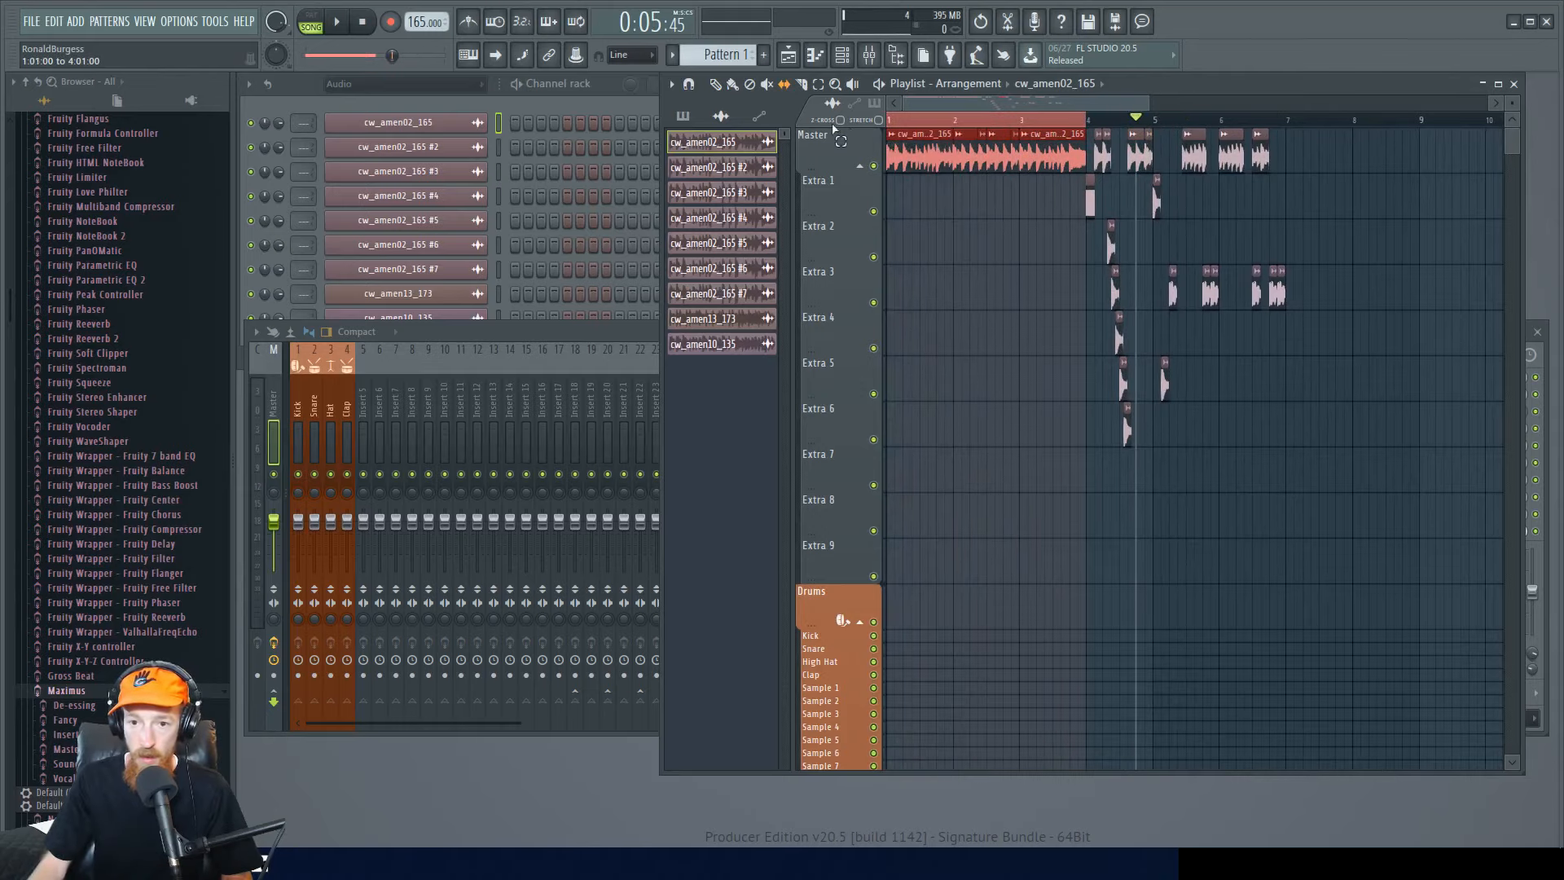
left_click_drag(1157, 124, 715, 126)
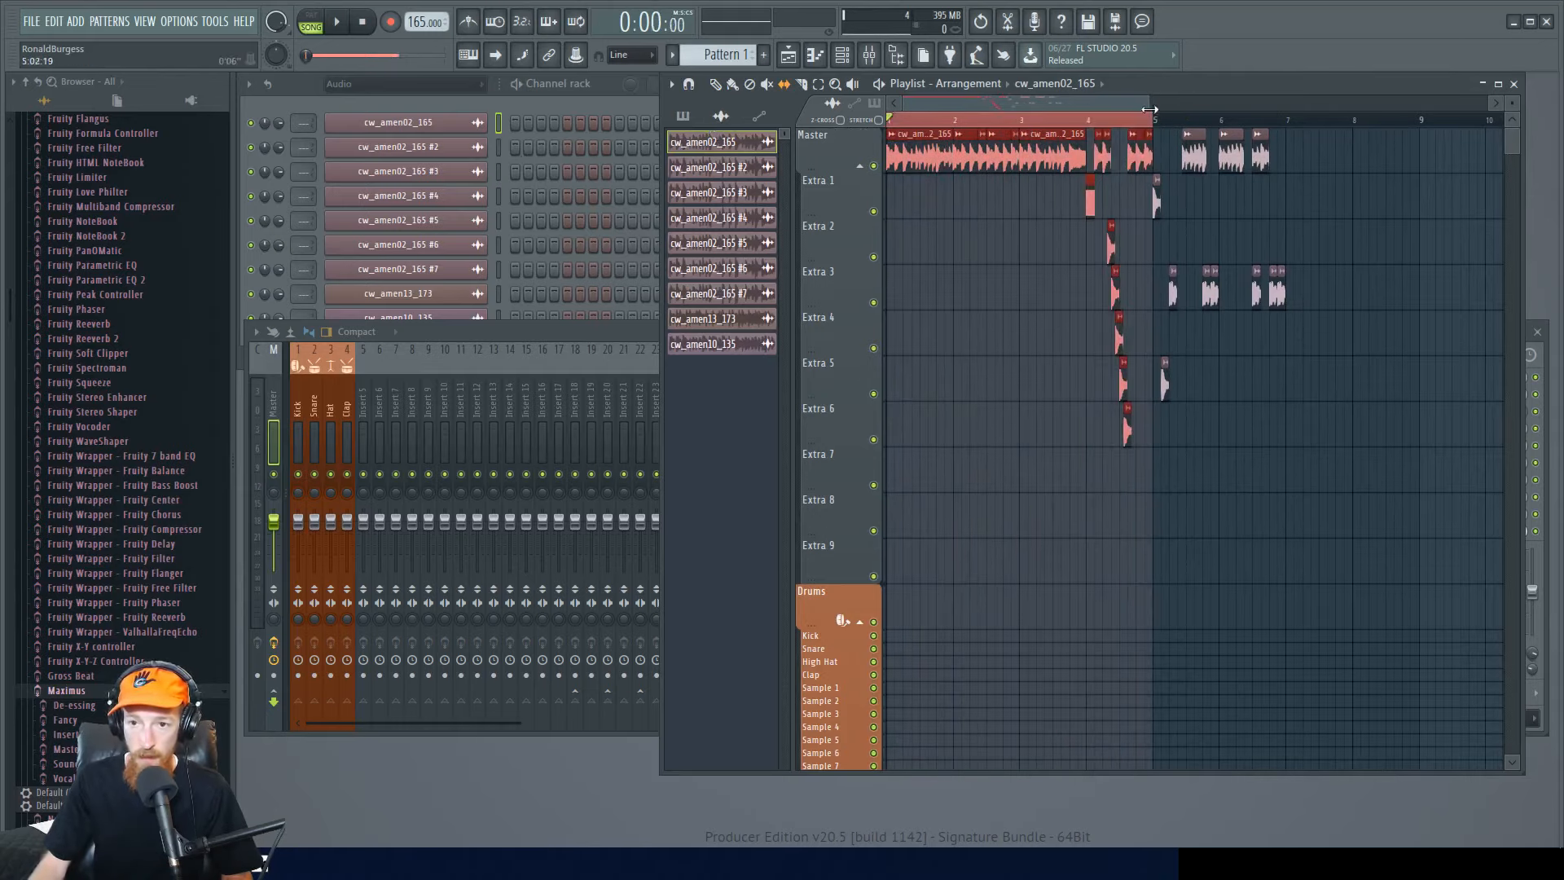
left_click_drag(1157, 127, 1422, 171)
key("ctrl+d")
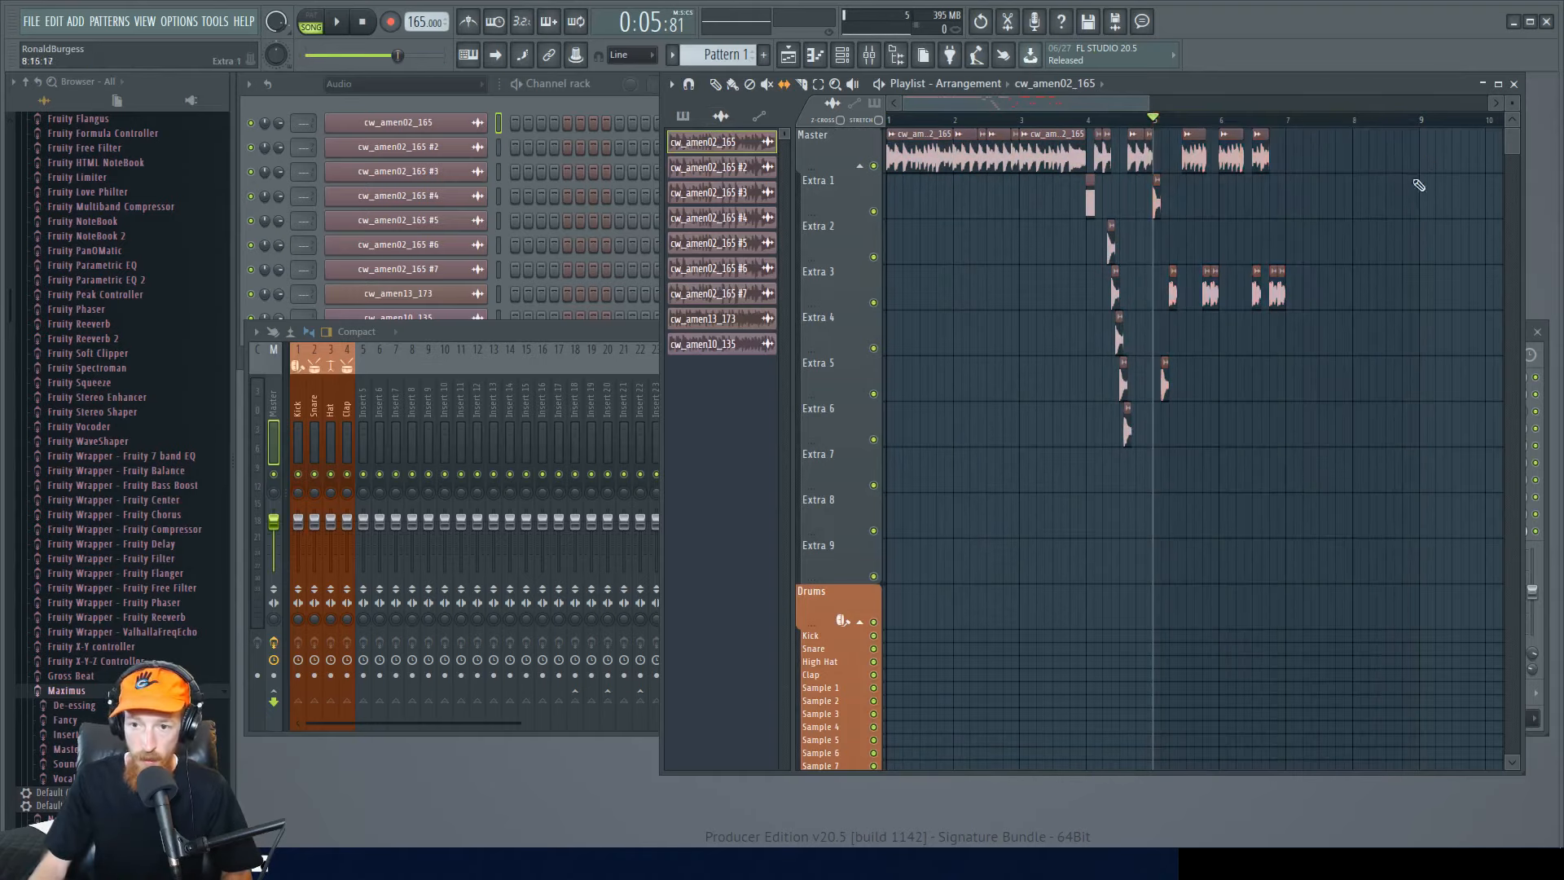
- Move the last Master clip of bar 6 slightly later and delete the cw_amen02_165 clip at the start of that bar
scroll(1336, 292, "up", 2)
left_click_drag(1340, 291, 1309, 270)
scroll(1306, 278, "down", 1)
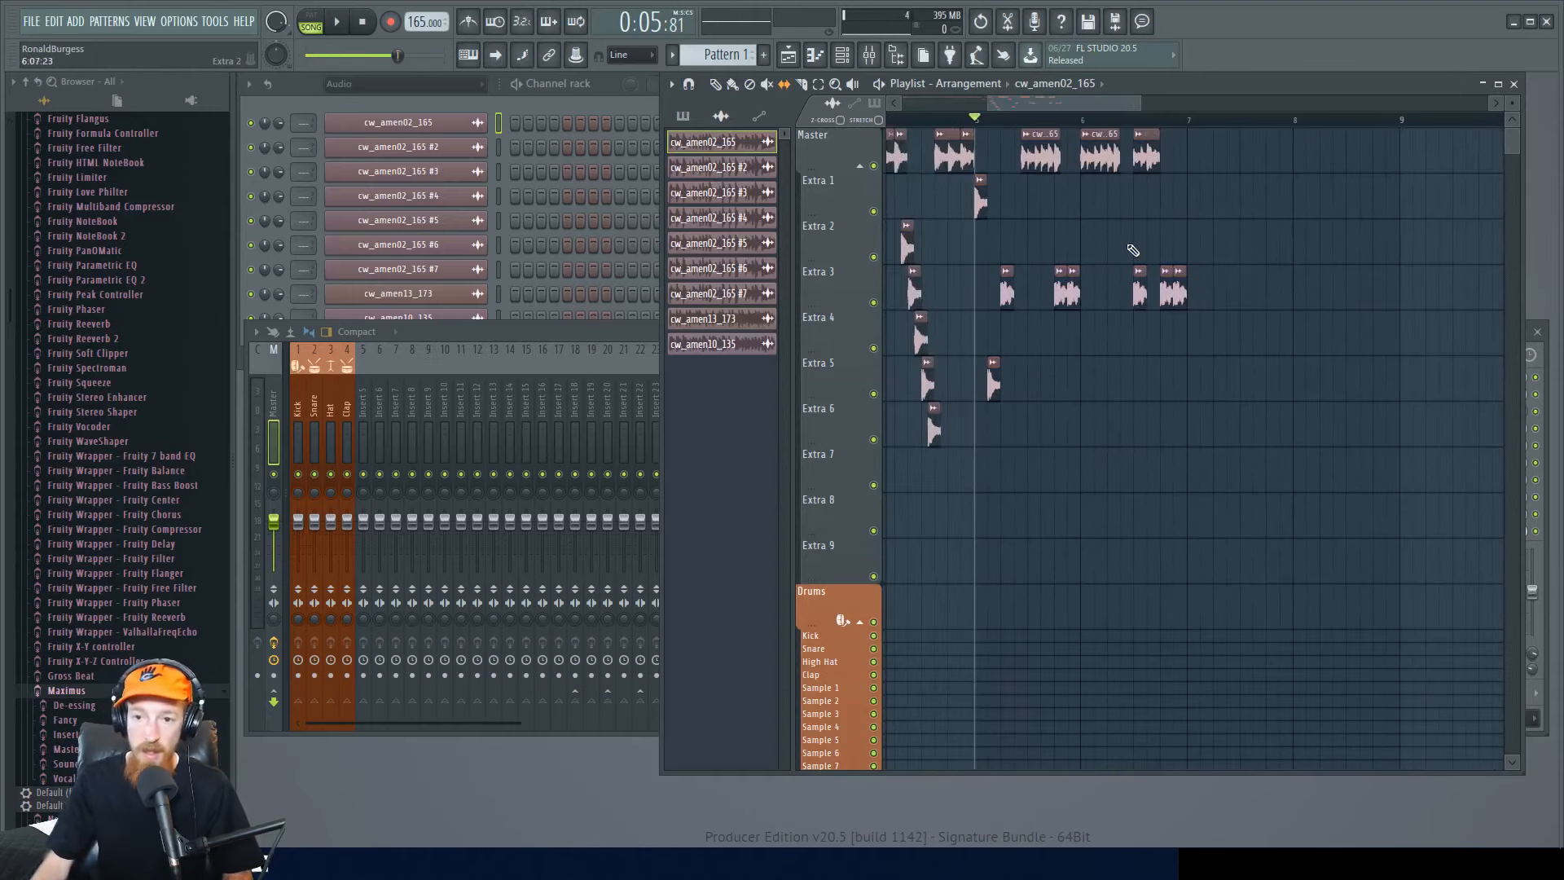
scroll(1018, 220, "up", 2)
left_click_drag(1194, 134, 1212, 134)
left_click_drag(1130, 134, 1158, 135)
right_click(1158, 134)
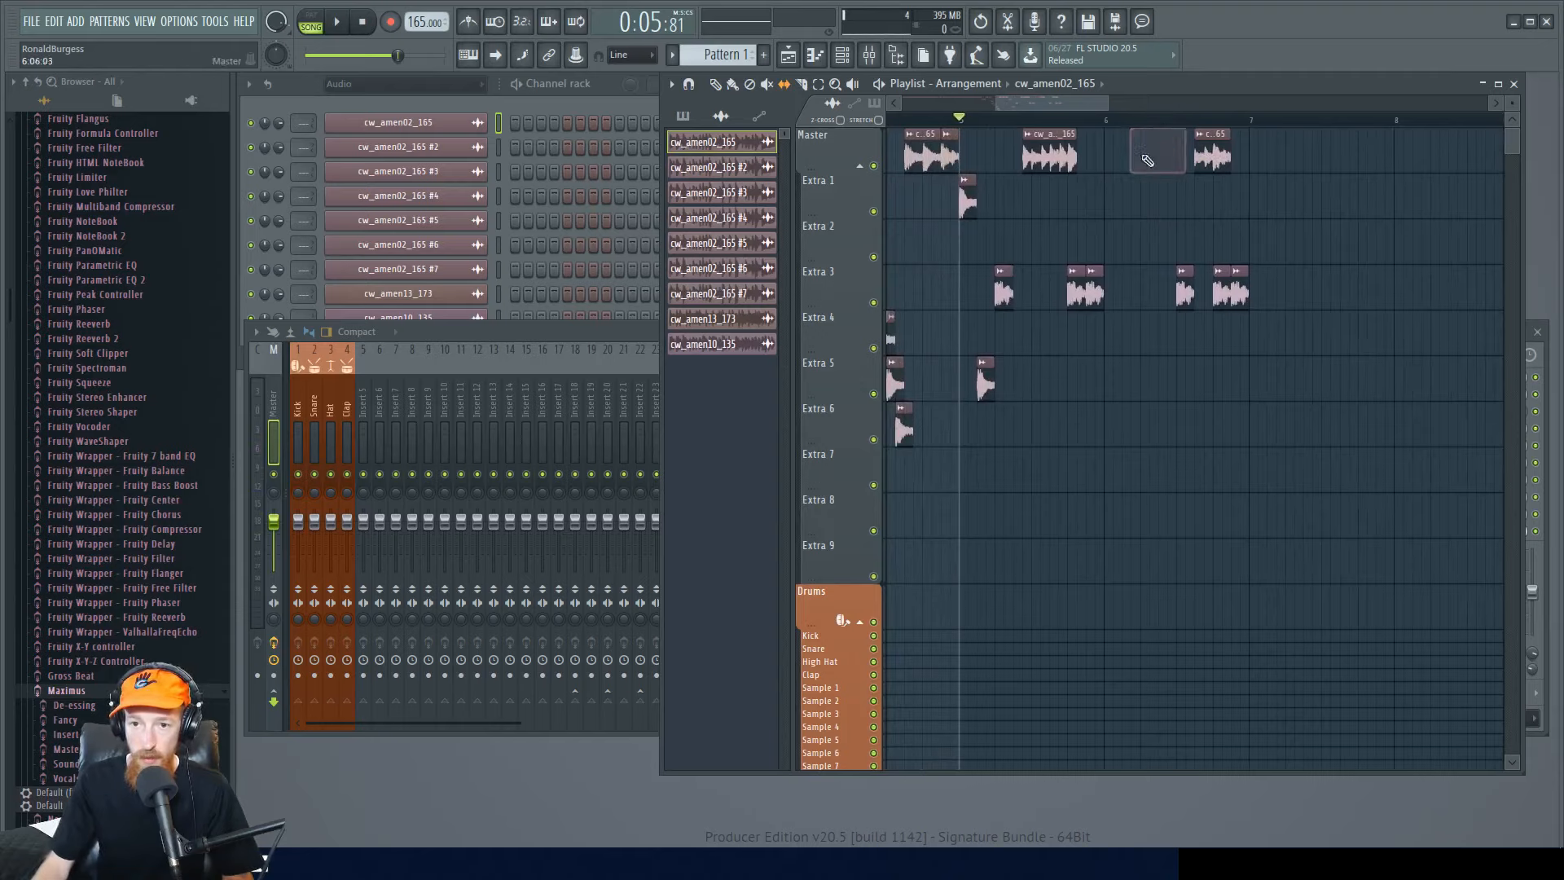
- Copy the first bar 5 clips on Extra 1, Extra 3 and Extra 5 and the bar 5 Master clip to the same positions in bar 6
left_click_drag(967, 196, 1040, 443)
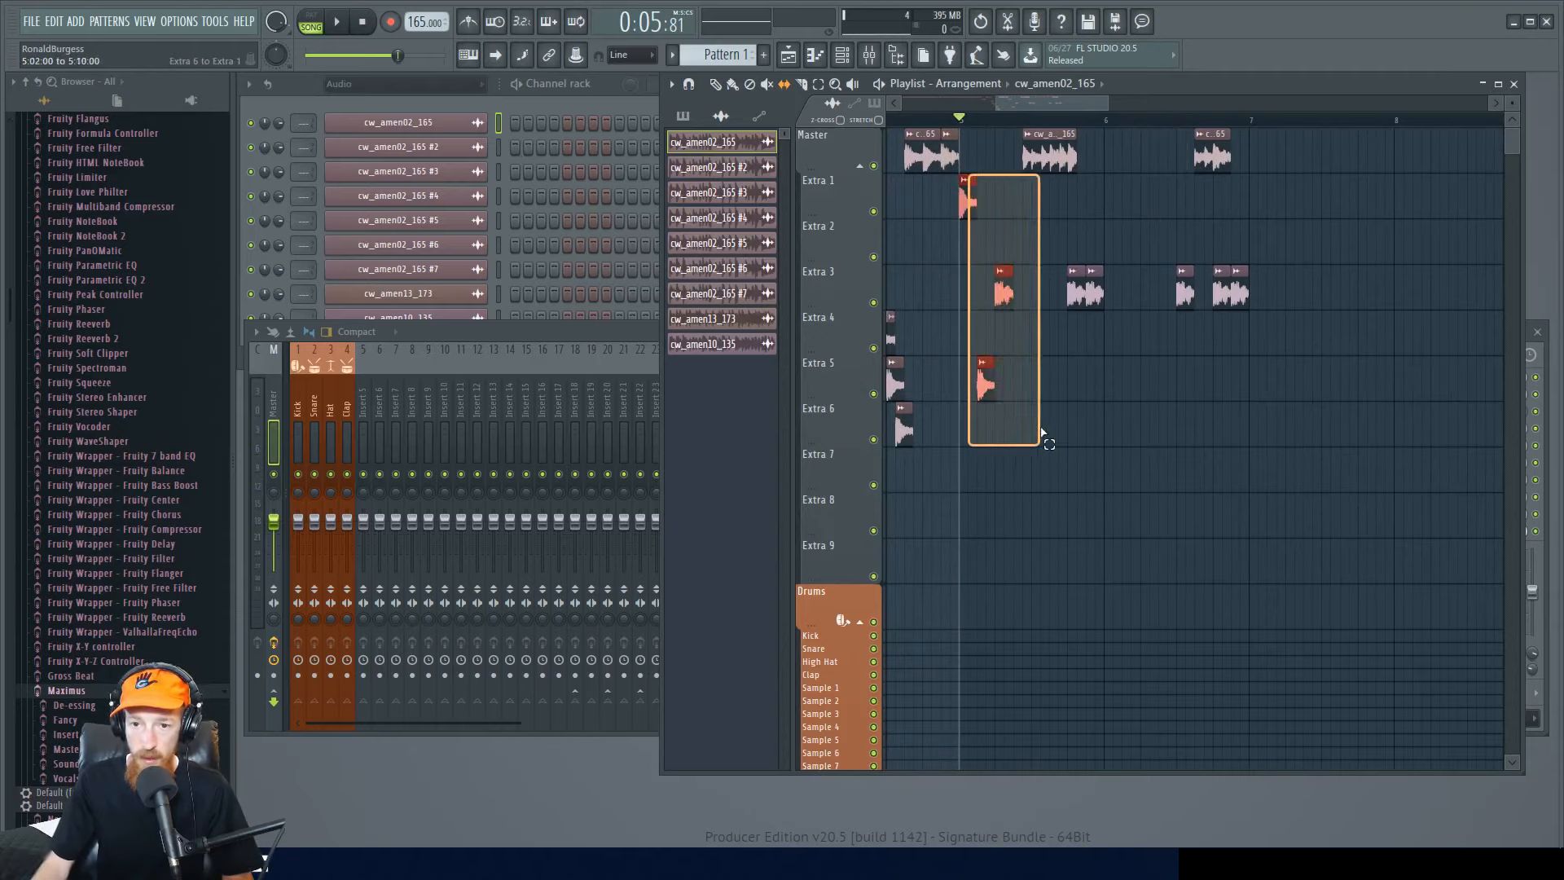
left_click_drag(966, 138, 1043, 408)
left_click_drag(1053, 147, 1199, 148)
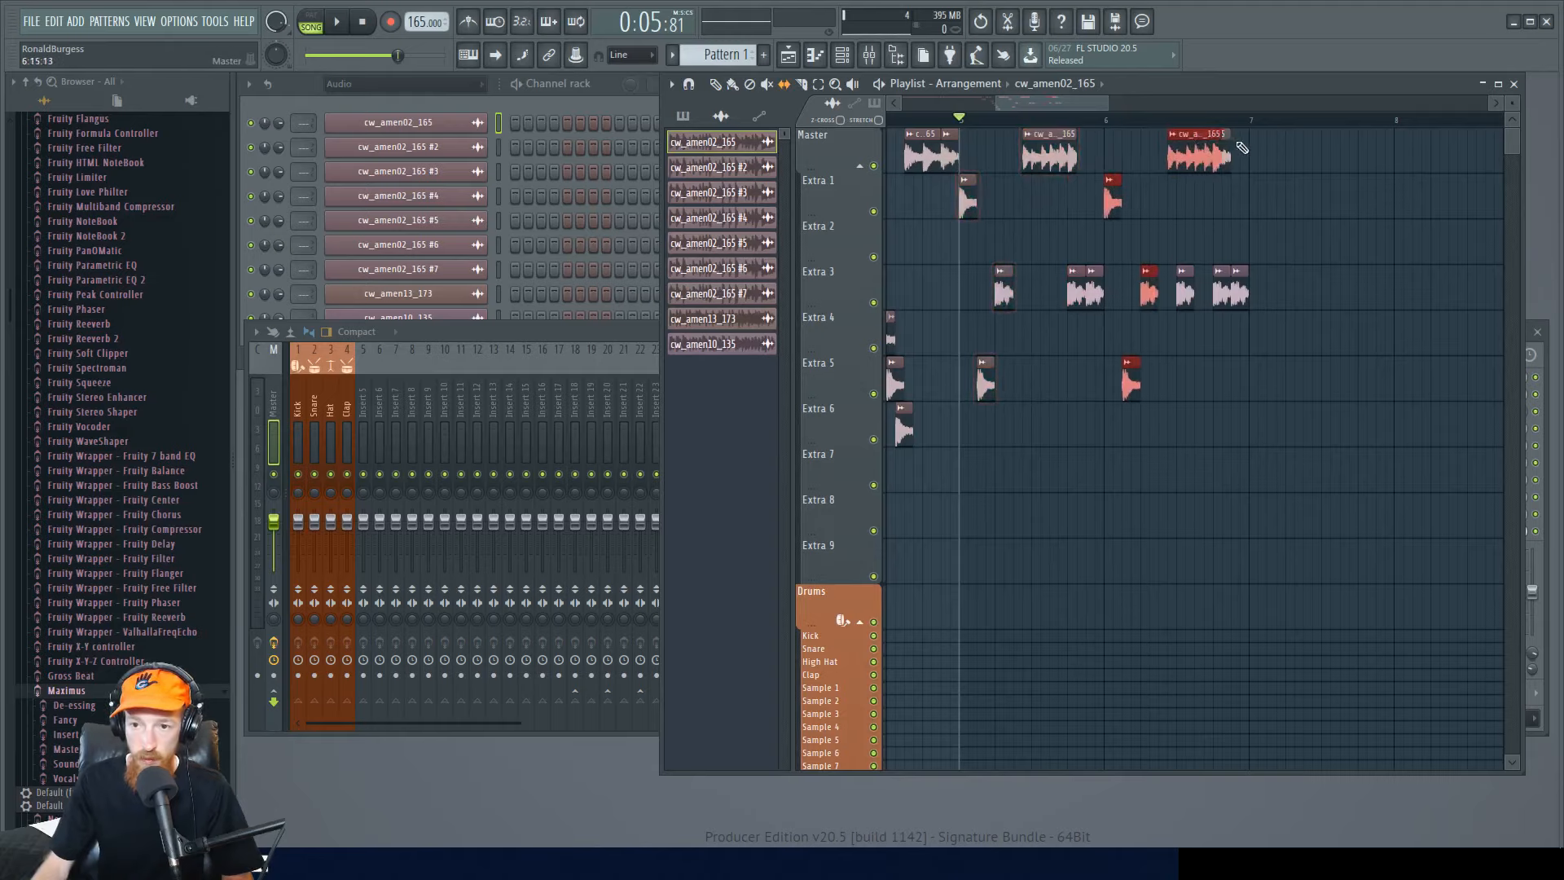
- Delete the cw_amen10_135 clip in the middle of bar 6 on Extra 3 and play back from bar 6
left_click(1106, 120)
right_click(1185, 286)
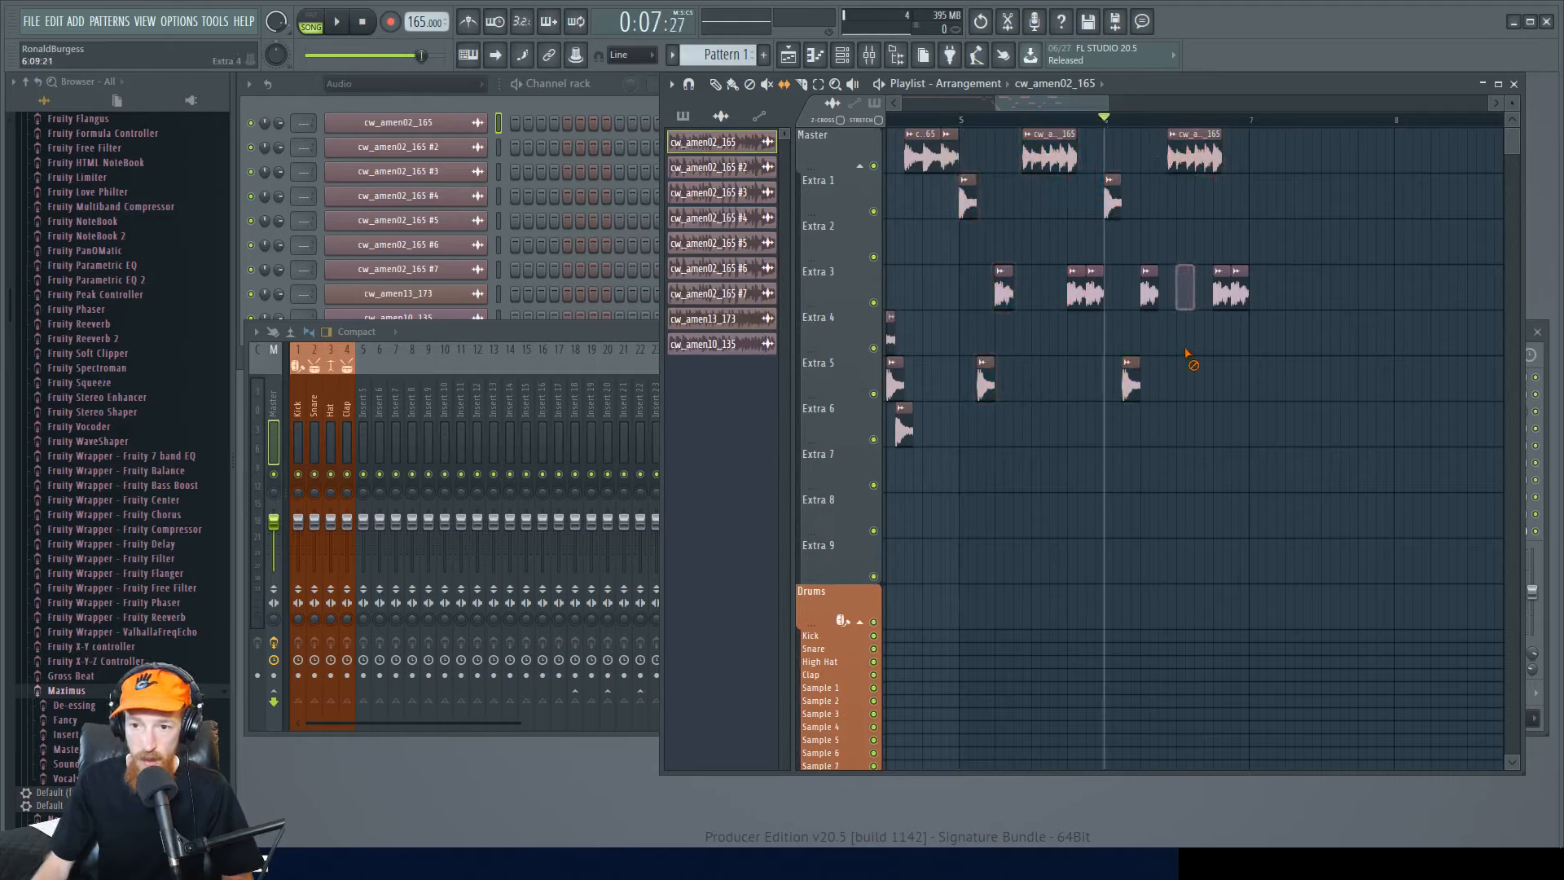
key("space")
key("space")
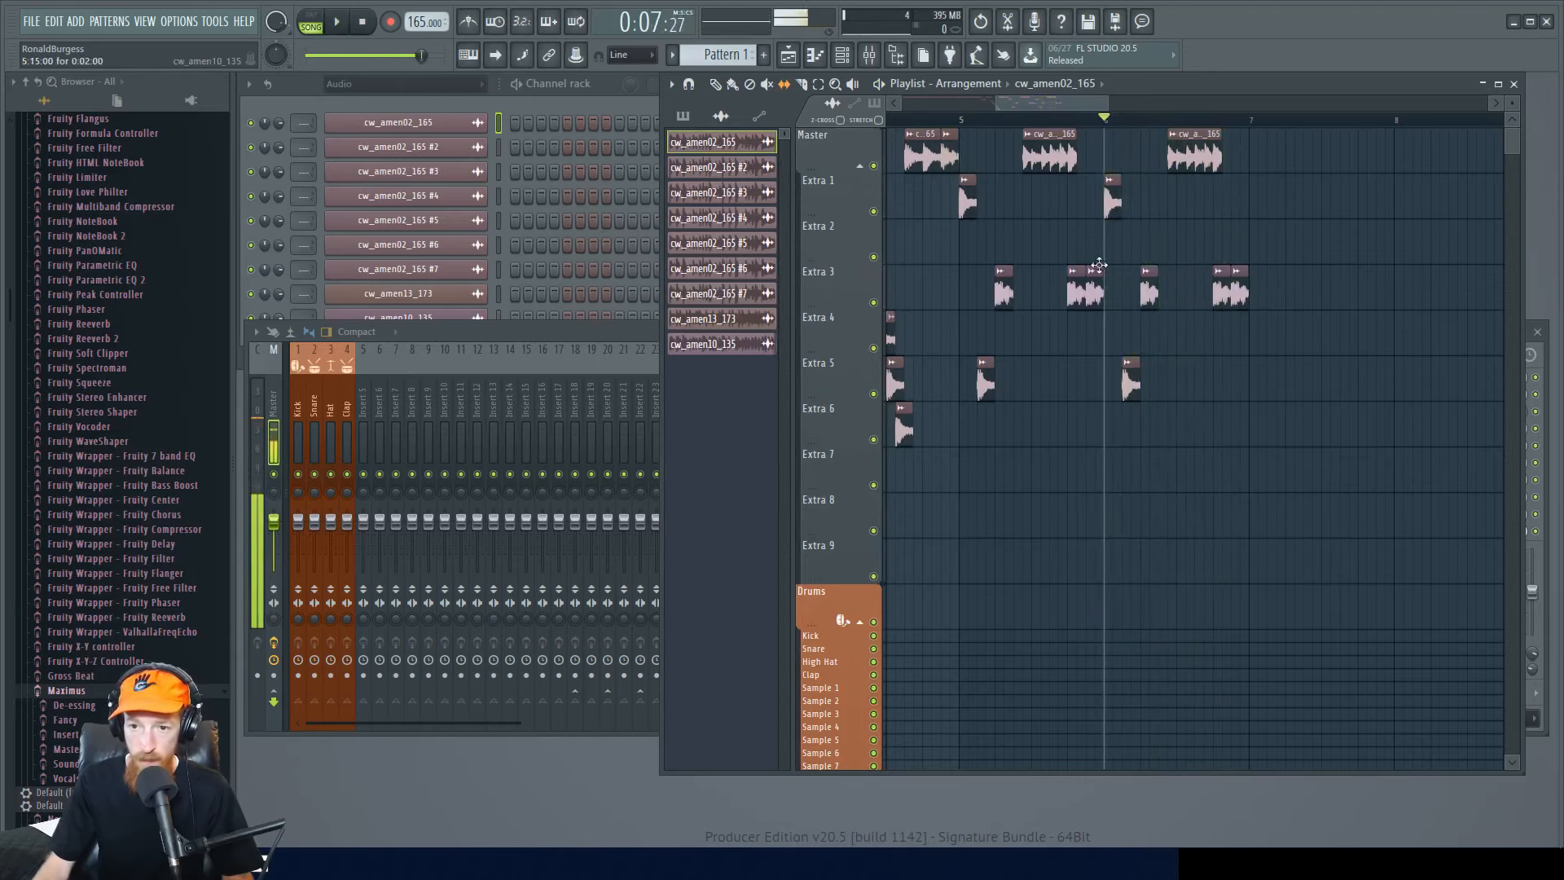
- Slip-edit the cw_amen02_165 #2 clip at the start of bar 6 on Extra 1 and play back the bar
scroll(1102, 262, "up", 3)
middle_click(1120, 250)
left_click(1148, 387)
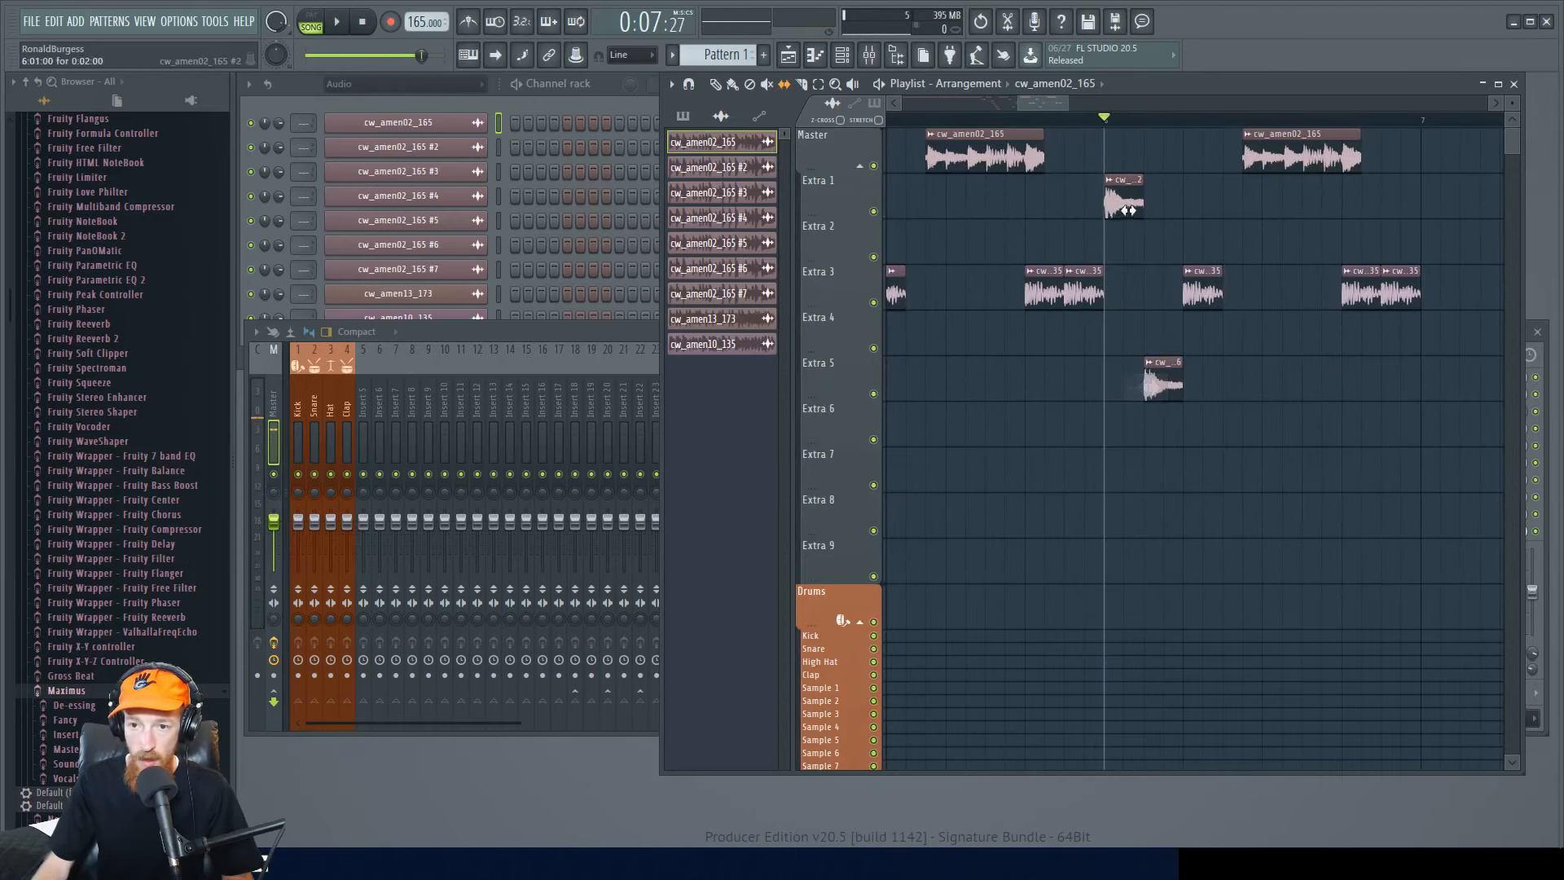
left_click_drag(1128, 210, 1075, 209)
key("space")
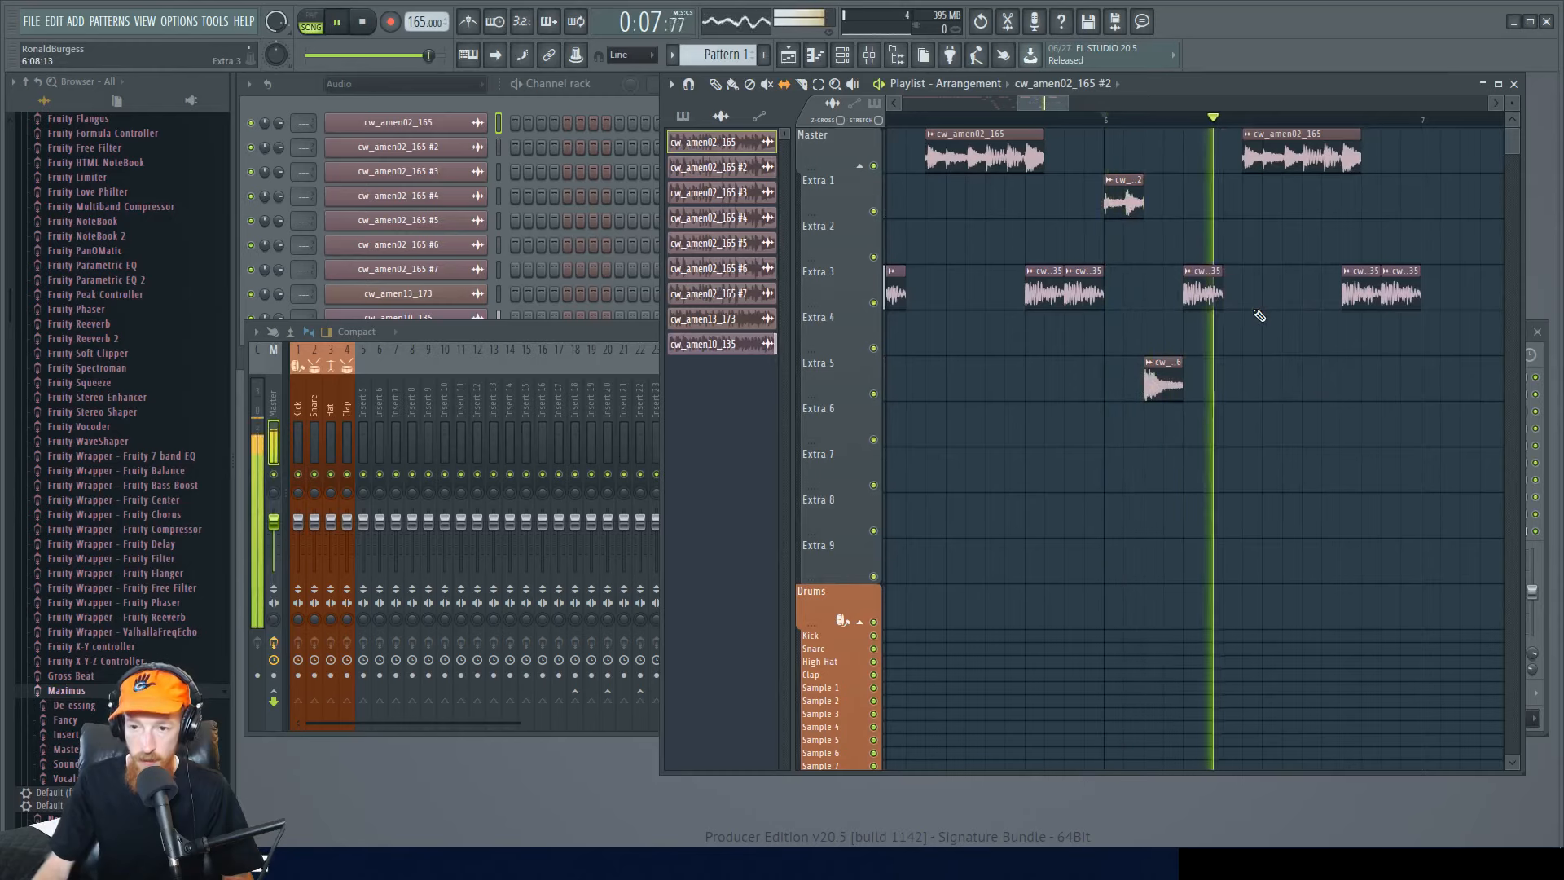
scroll(1205, 268, "down", 4)
key("space")
- Play back the arrangement from bar 5 to hear the transition into bar 6
left_click(1084, 124)
key("space")
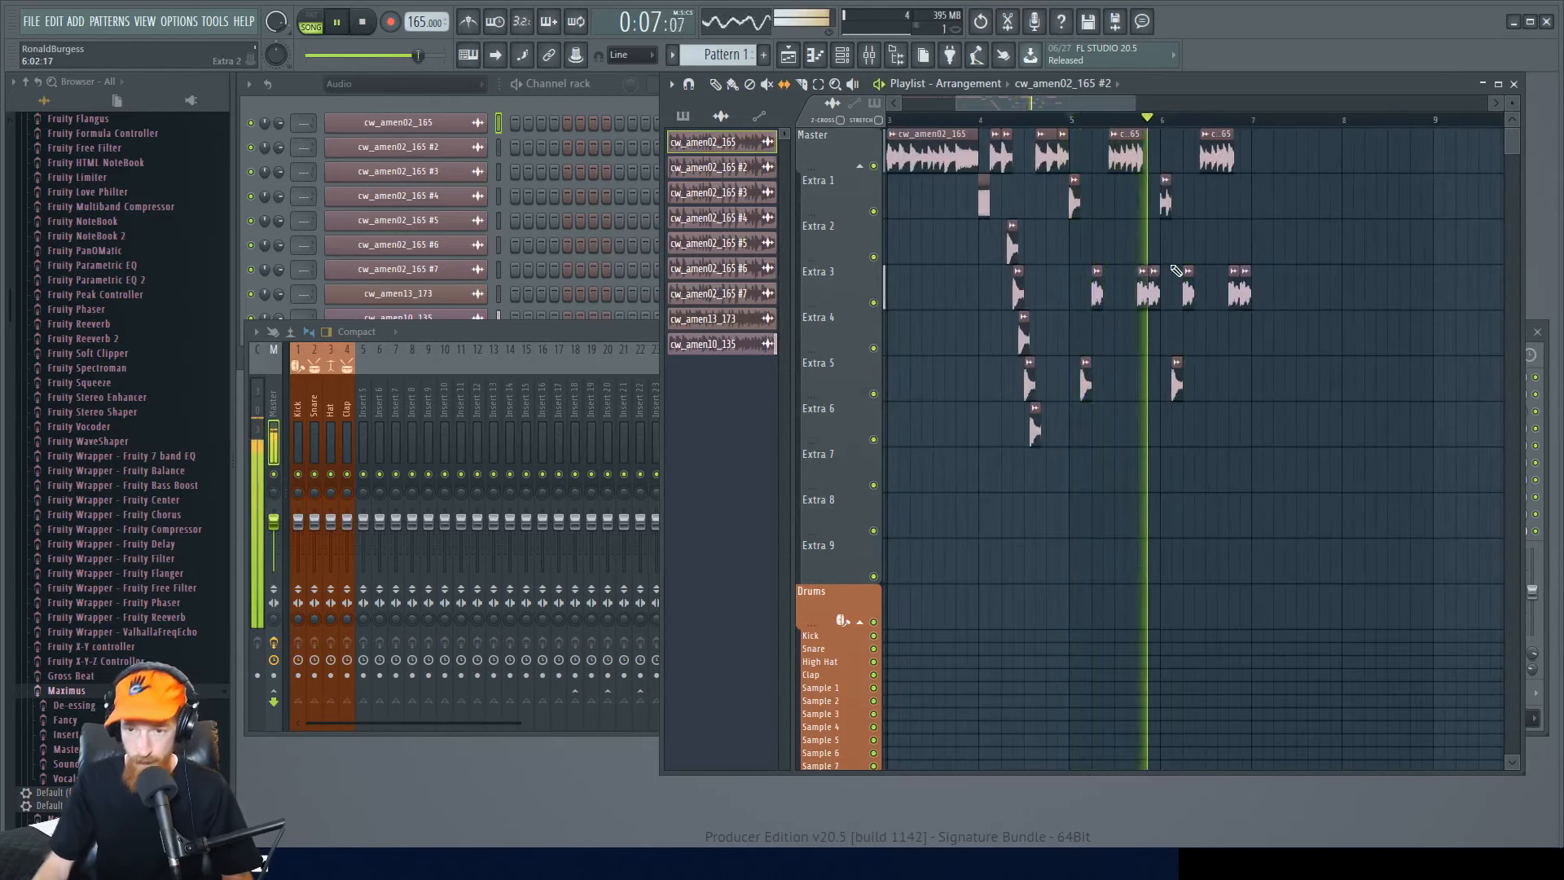
key("space")
- Halve the second-to-last cw_amen10_135 clip of bar 6 on Extra 3 and place a unique half-length copy right after it on Extra 4
scroll(1238, 281, "up", 3)
scroll(1241, 282, "up", 2)
left_click(1216, 273)
left_click(1263, 394)
left_click_drag(1238, 294, 1225, 293)
left_click(1231, 332)
- Play back the edited clips from the start of bar 6
left_click(1037, 120)
key("space")
key("space")
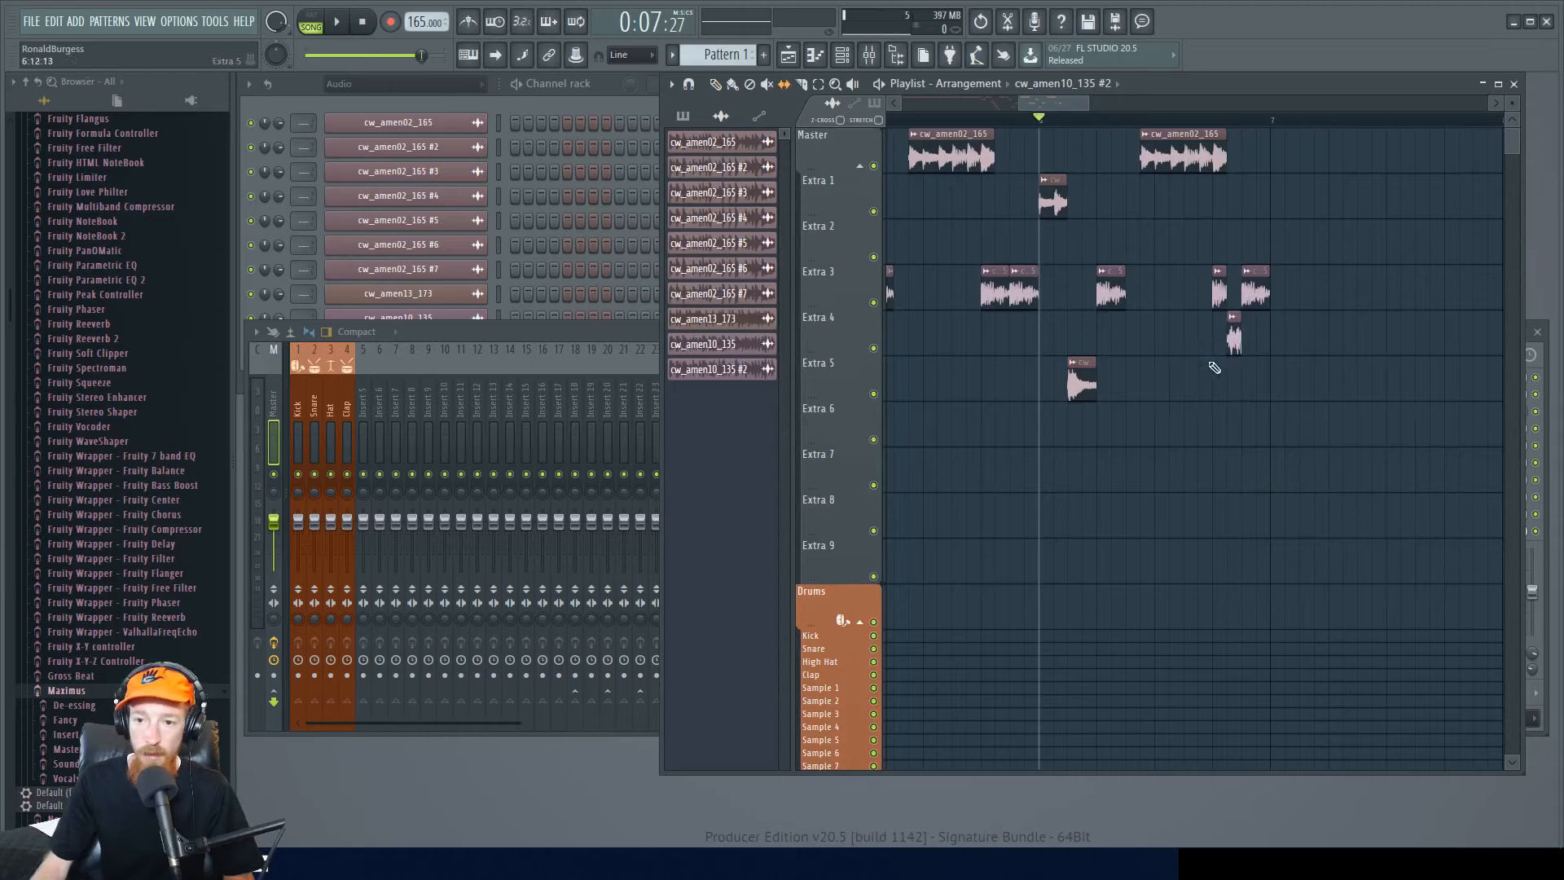
- Play back the arrangement from the start of bar 5 to hear bars 5 and 6 together
key("space")
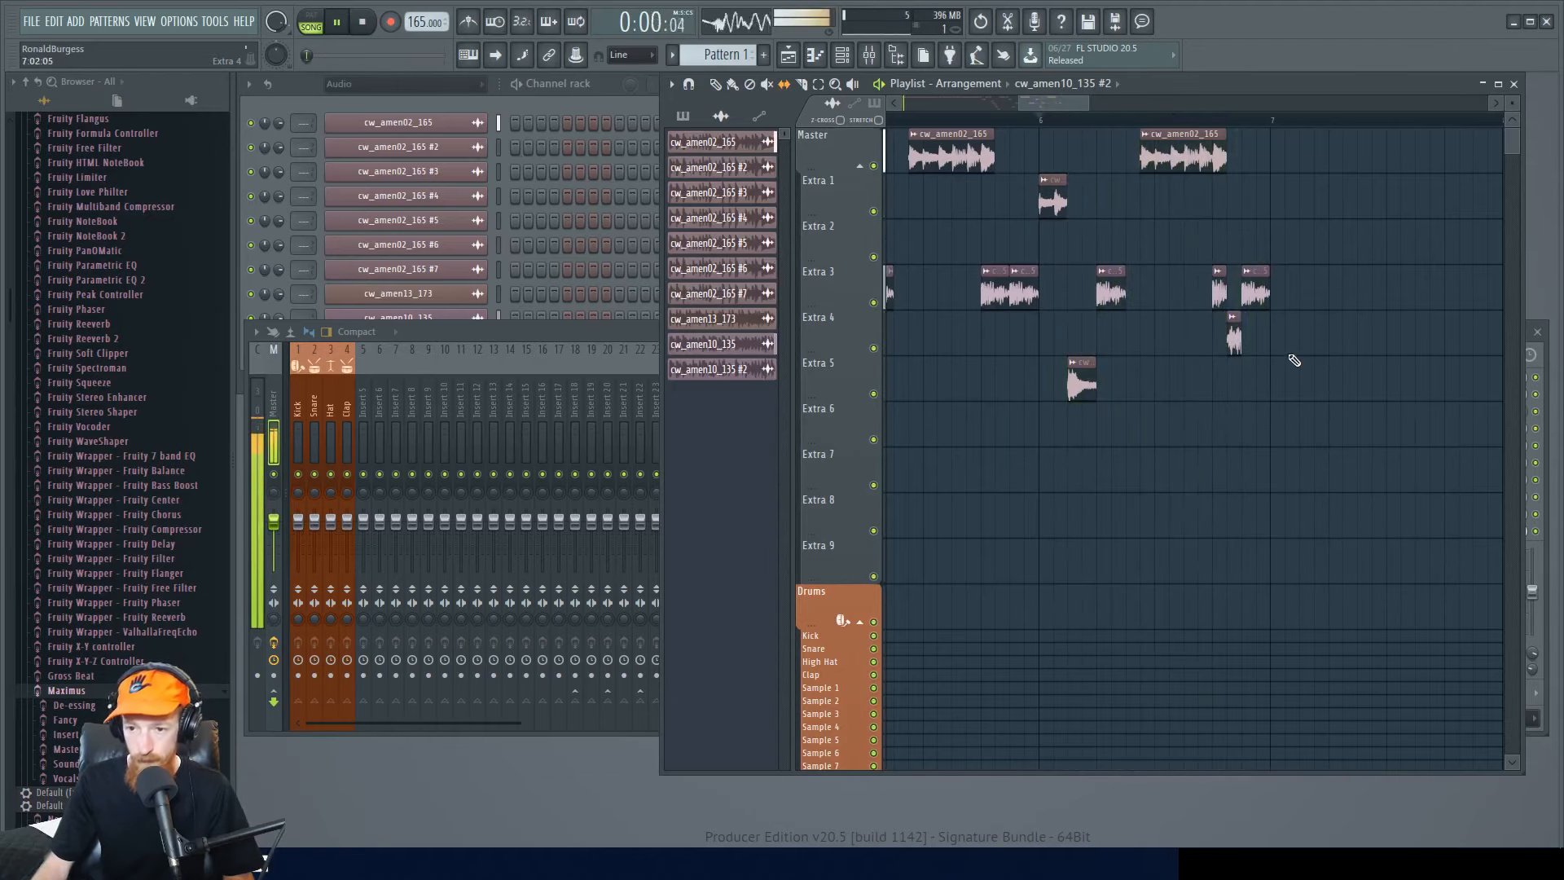
scroll(1145, 233, "down", 4)
left_click(943, 121)
key("space")
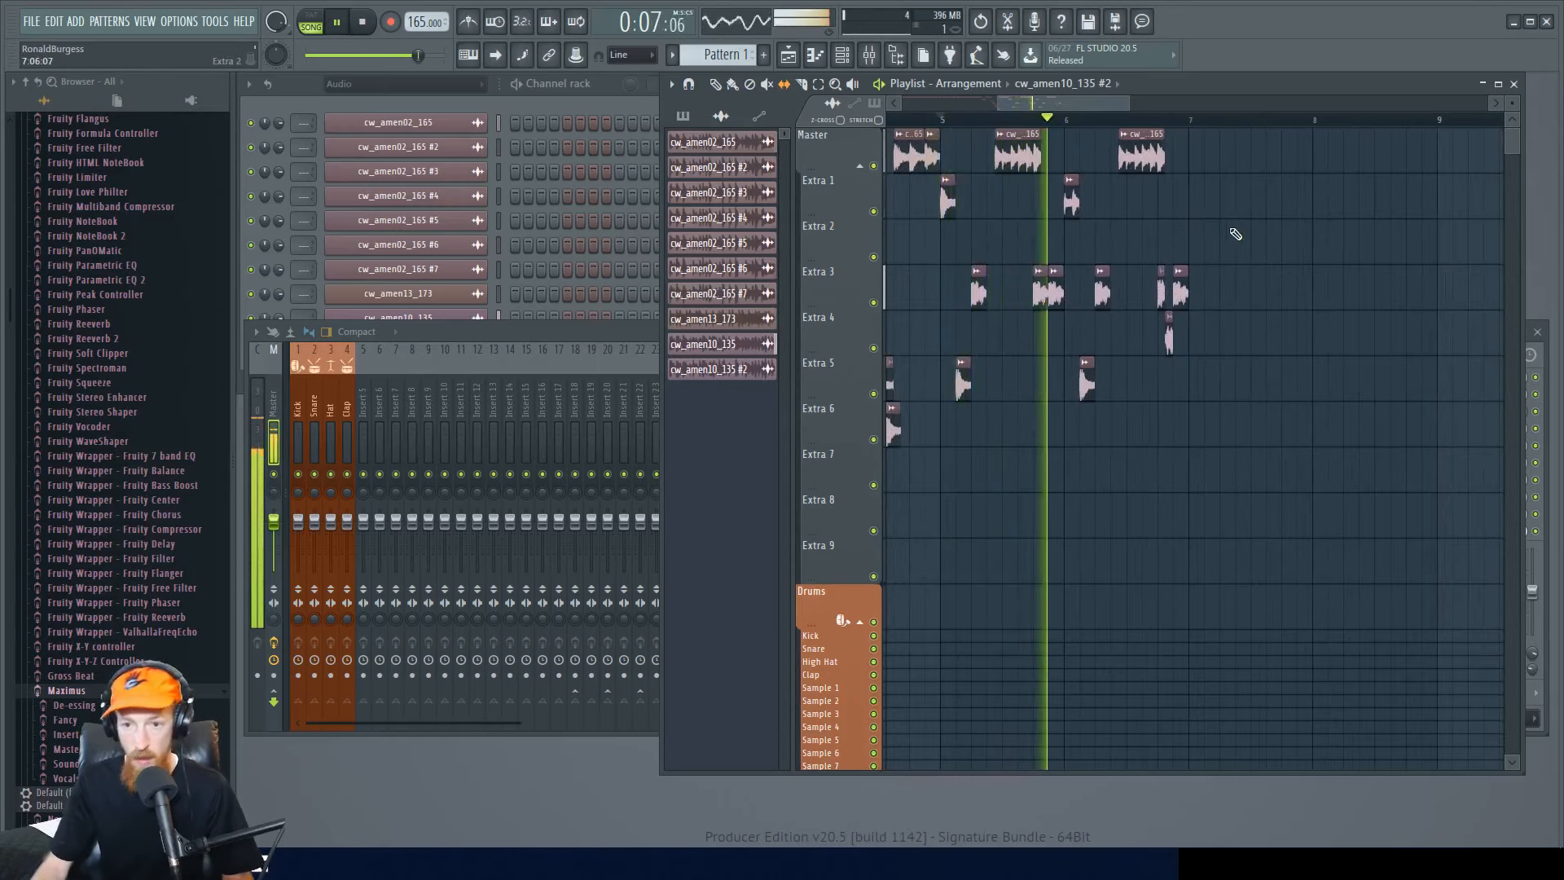
key("space")
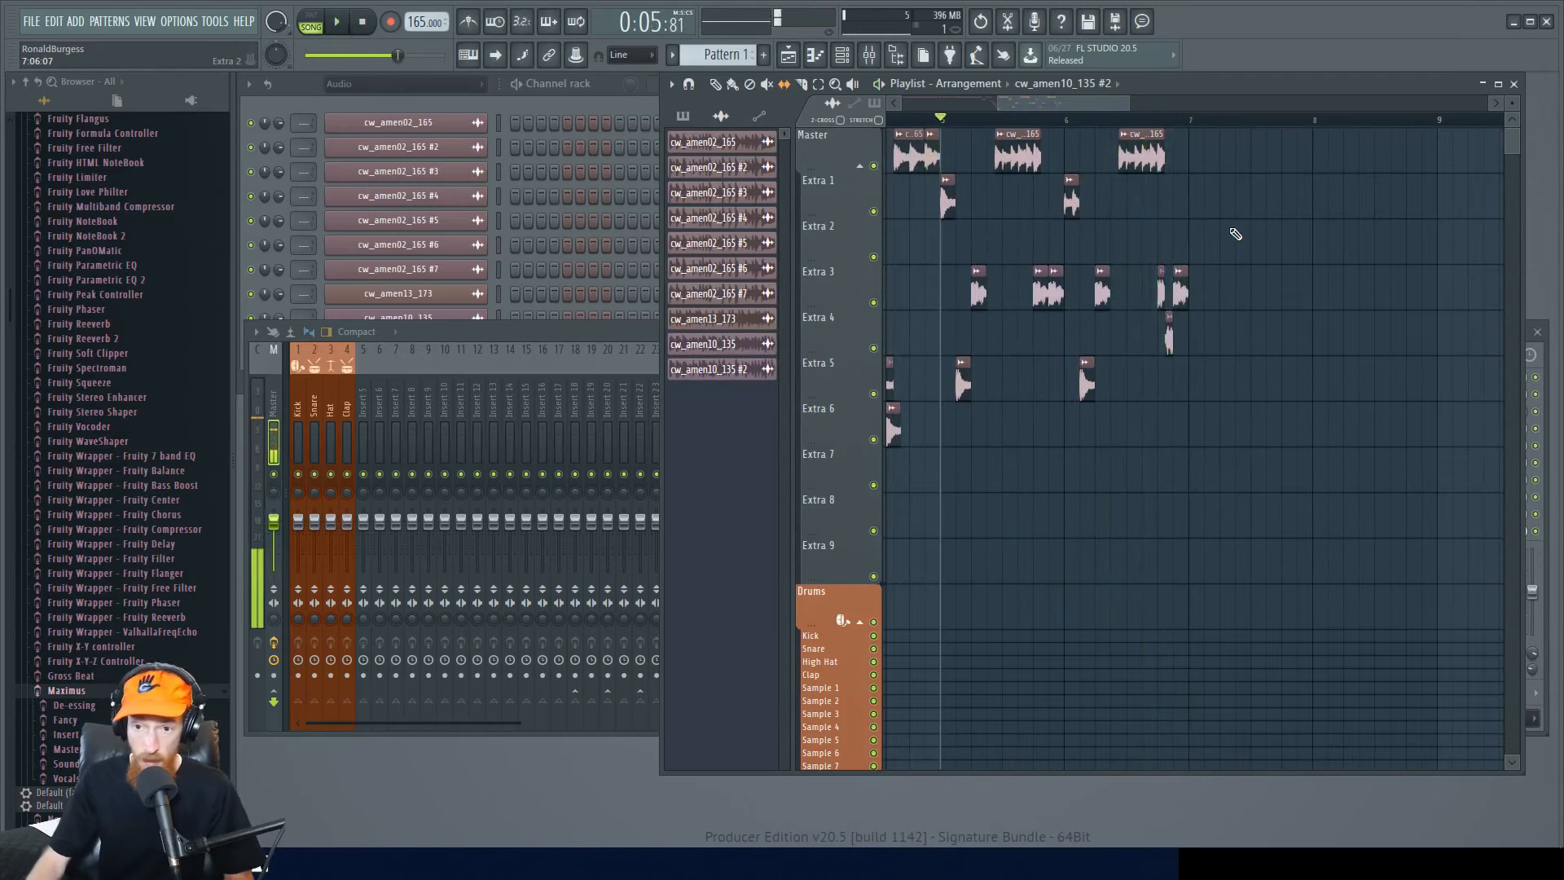
- Duplicate all clips of bars 5 and 6 into bars 7 and 8 and set the playback position to bar 7
scroll(1217, 236, "up", 2)
scroll(1239, 237, "down", 2)
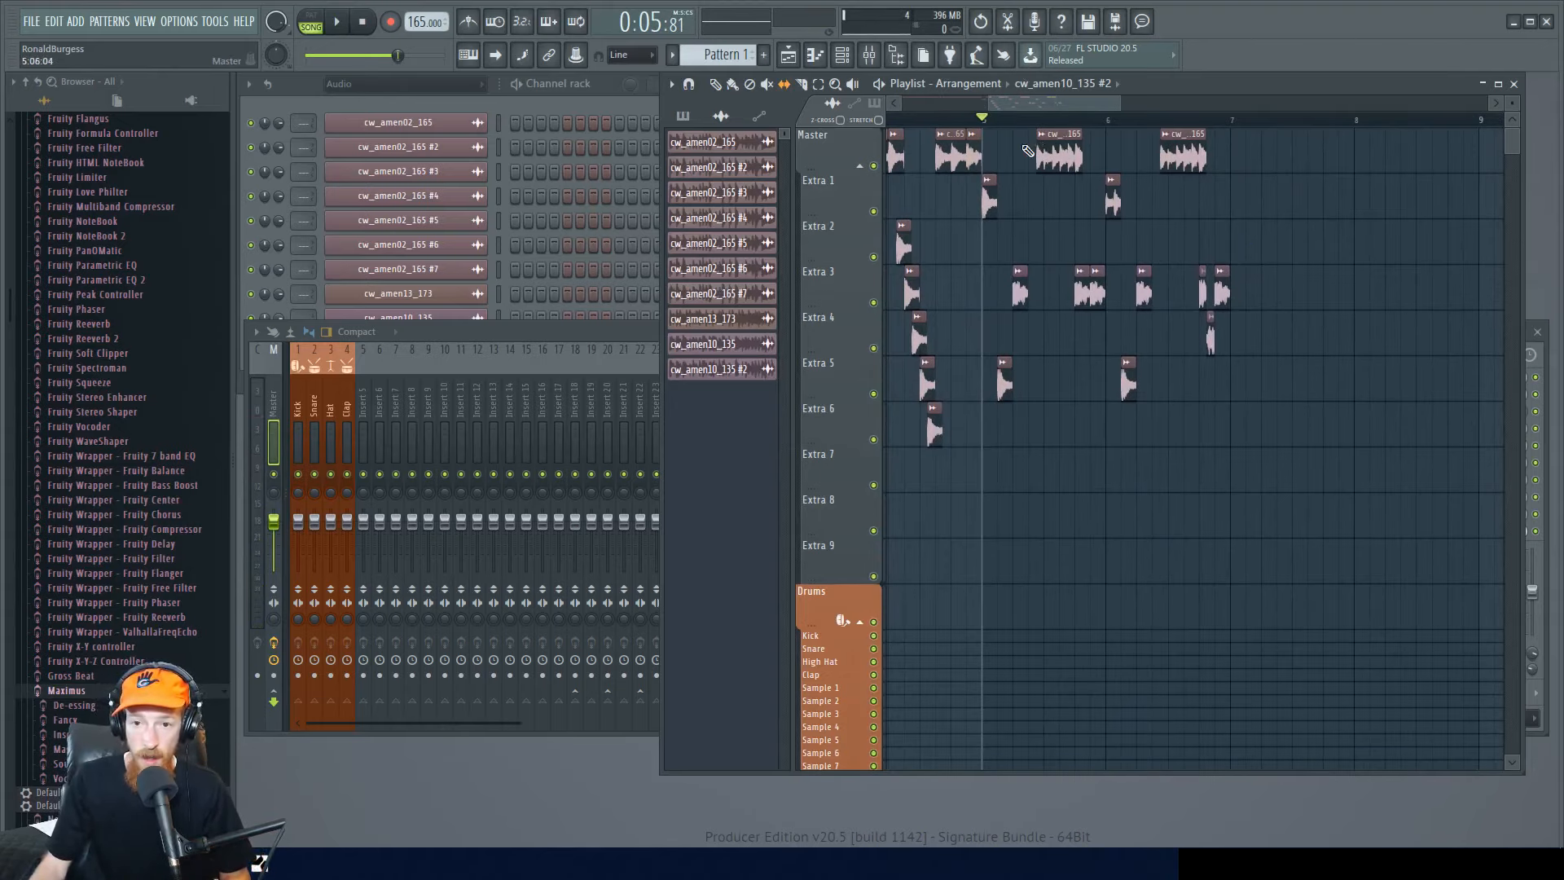
left_click_drag(989, 128, 1270, 447)
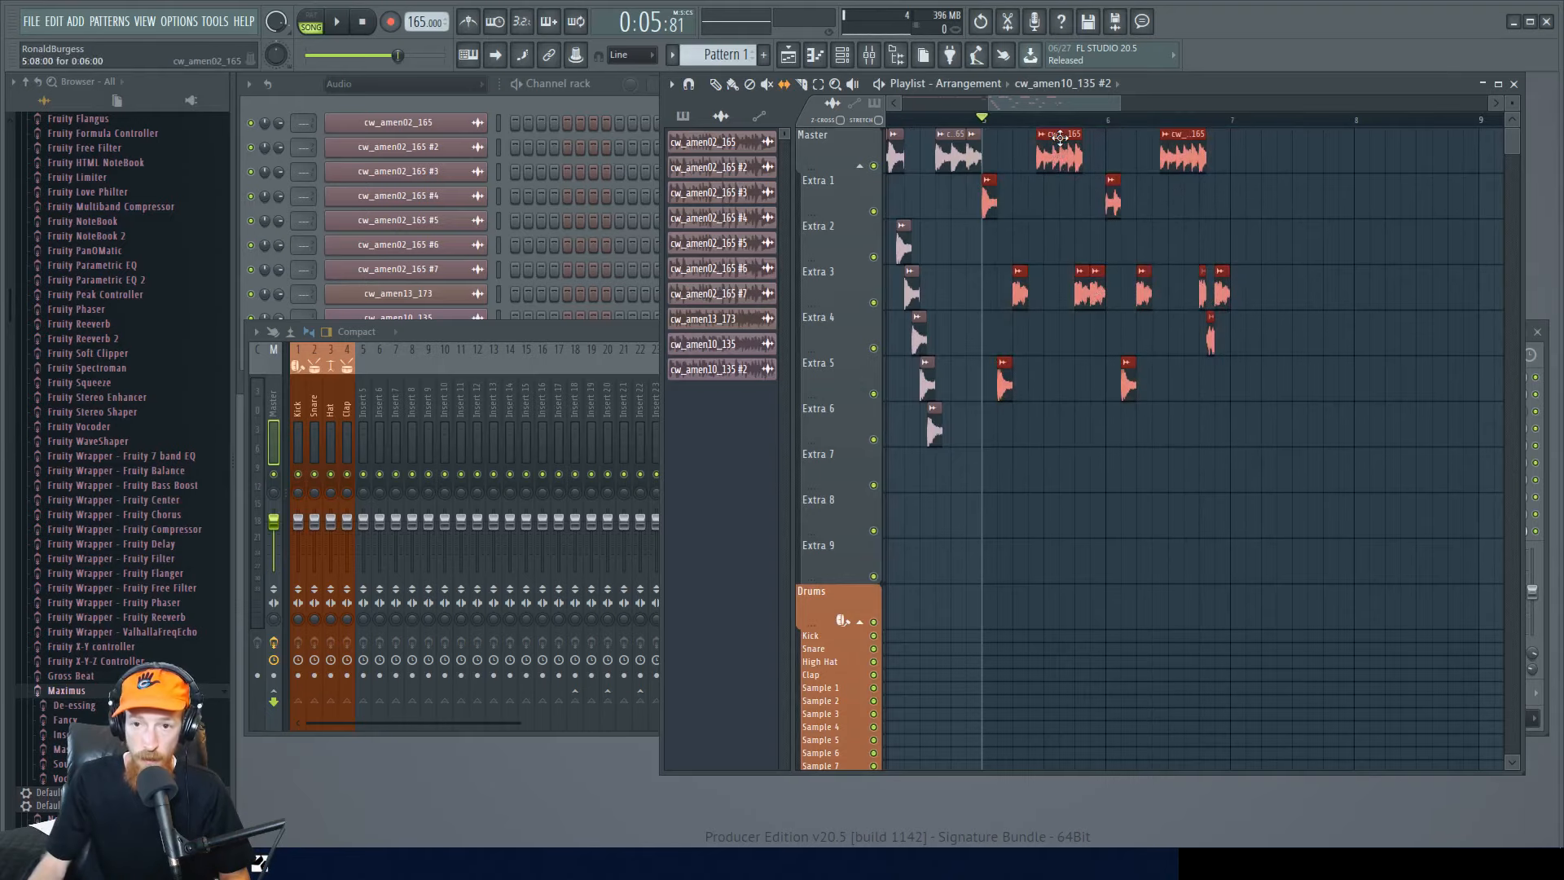
key("ctrl+b")
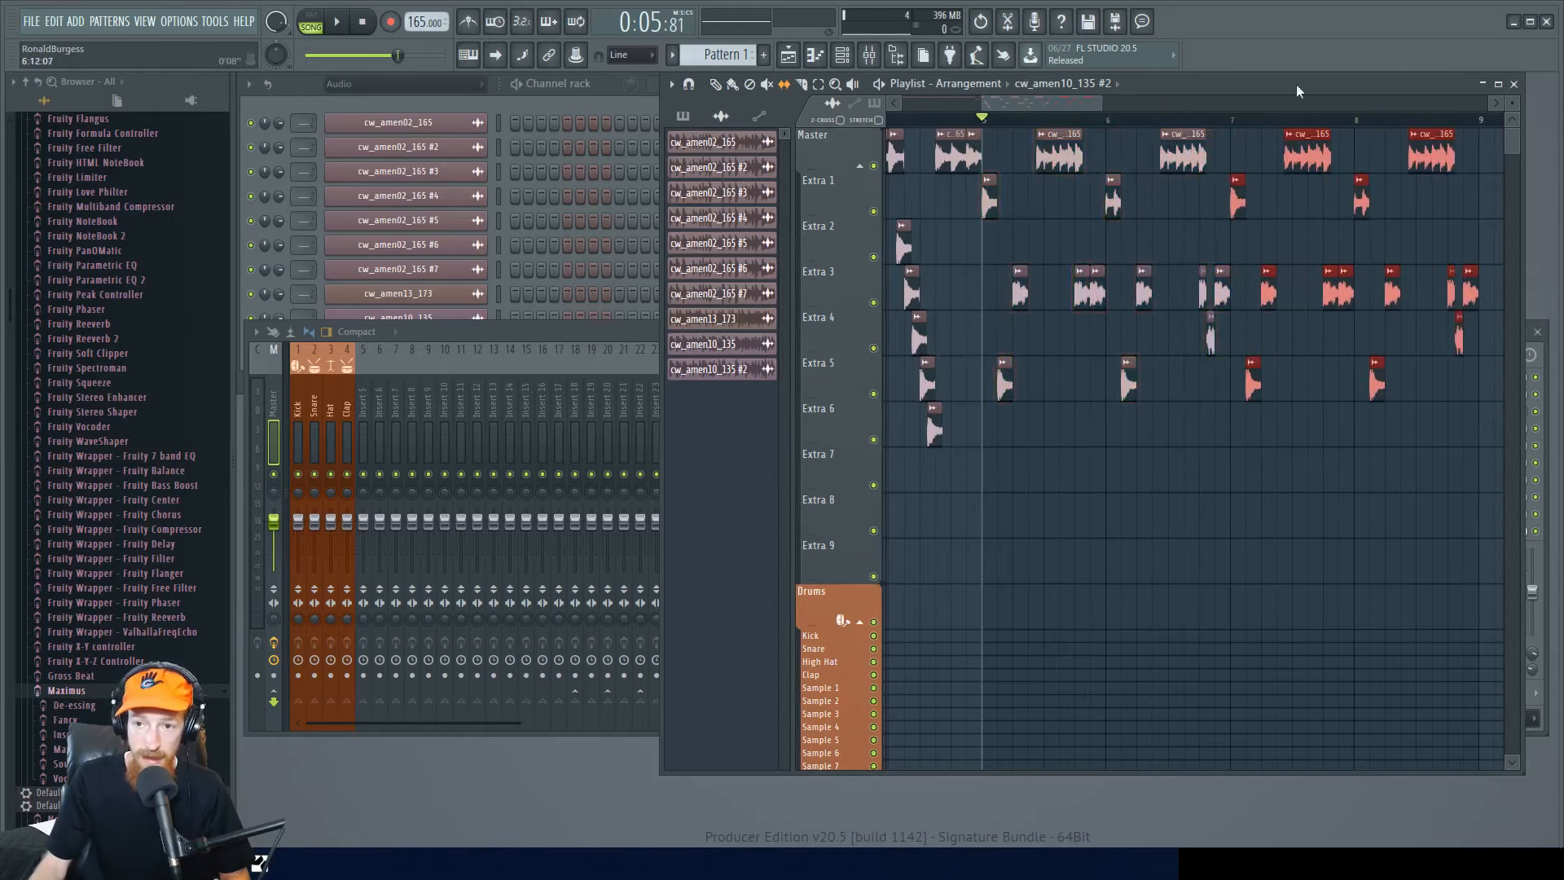
scroll(1383, 205, "up", 3)
left_click(992, 124)
key("ctrl+d")
scroll(975, 273, "up", 2)
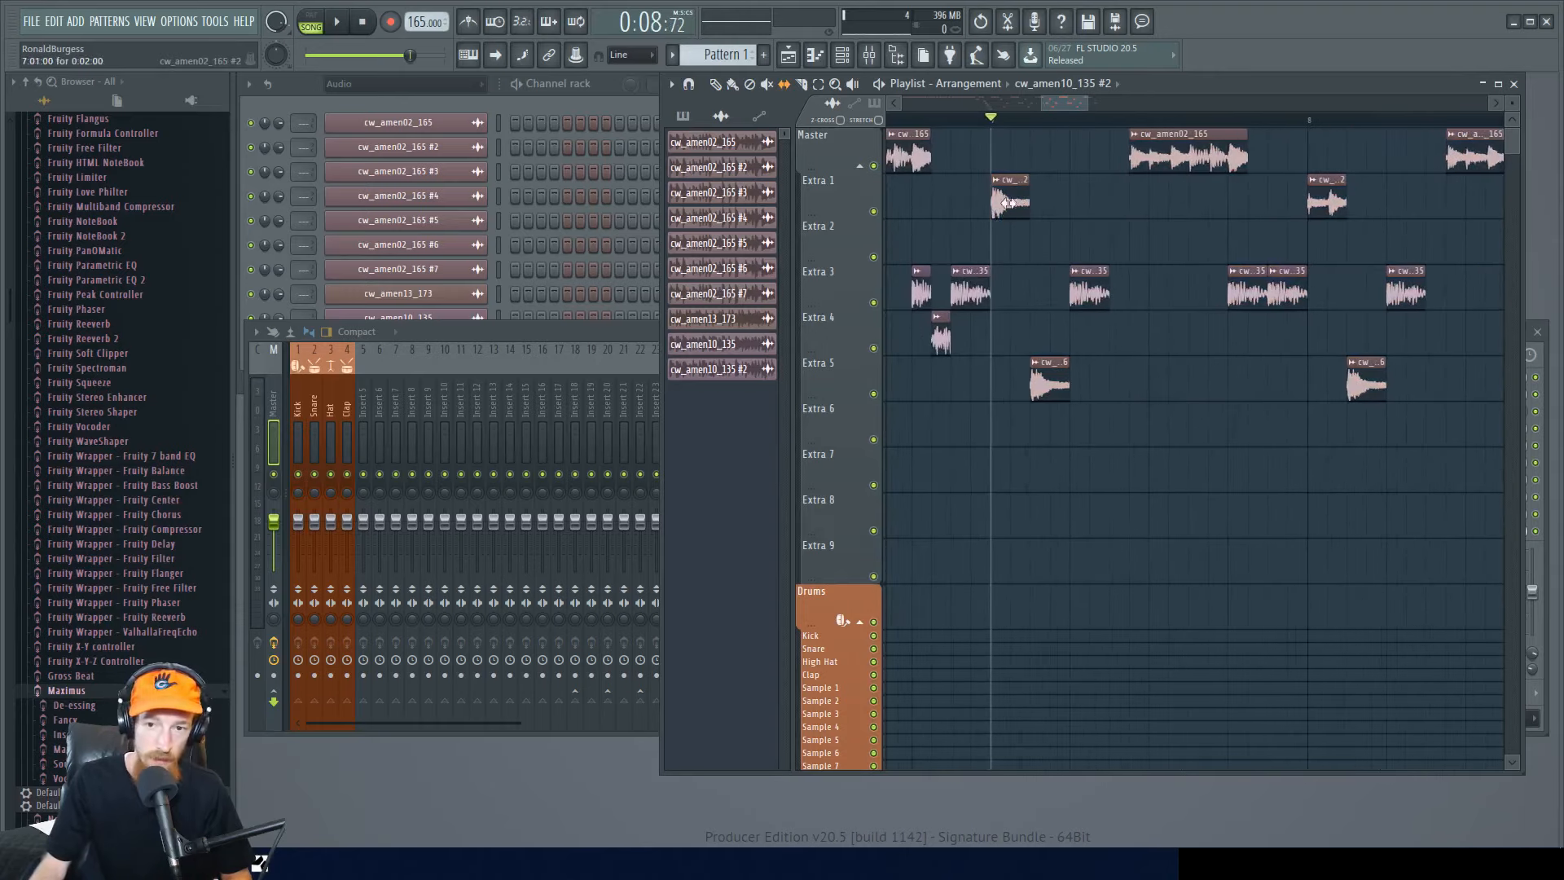
- Replace the cw_amen02_165 #2 clip at the start of bar 7 with a copy of bar 4's cw_amen02_165 #6 clip on Extra 2
scroll(1025, 244, "down", 3)
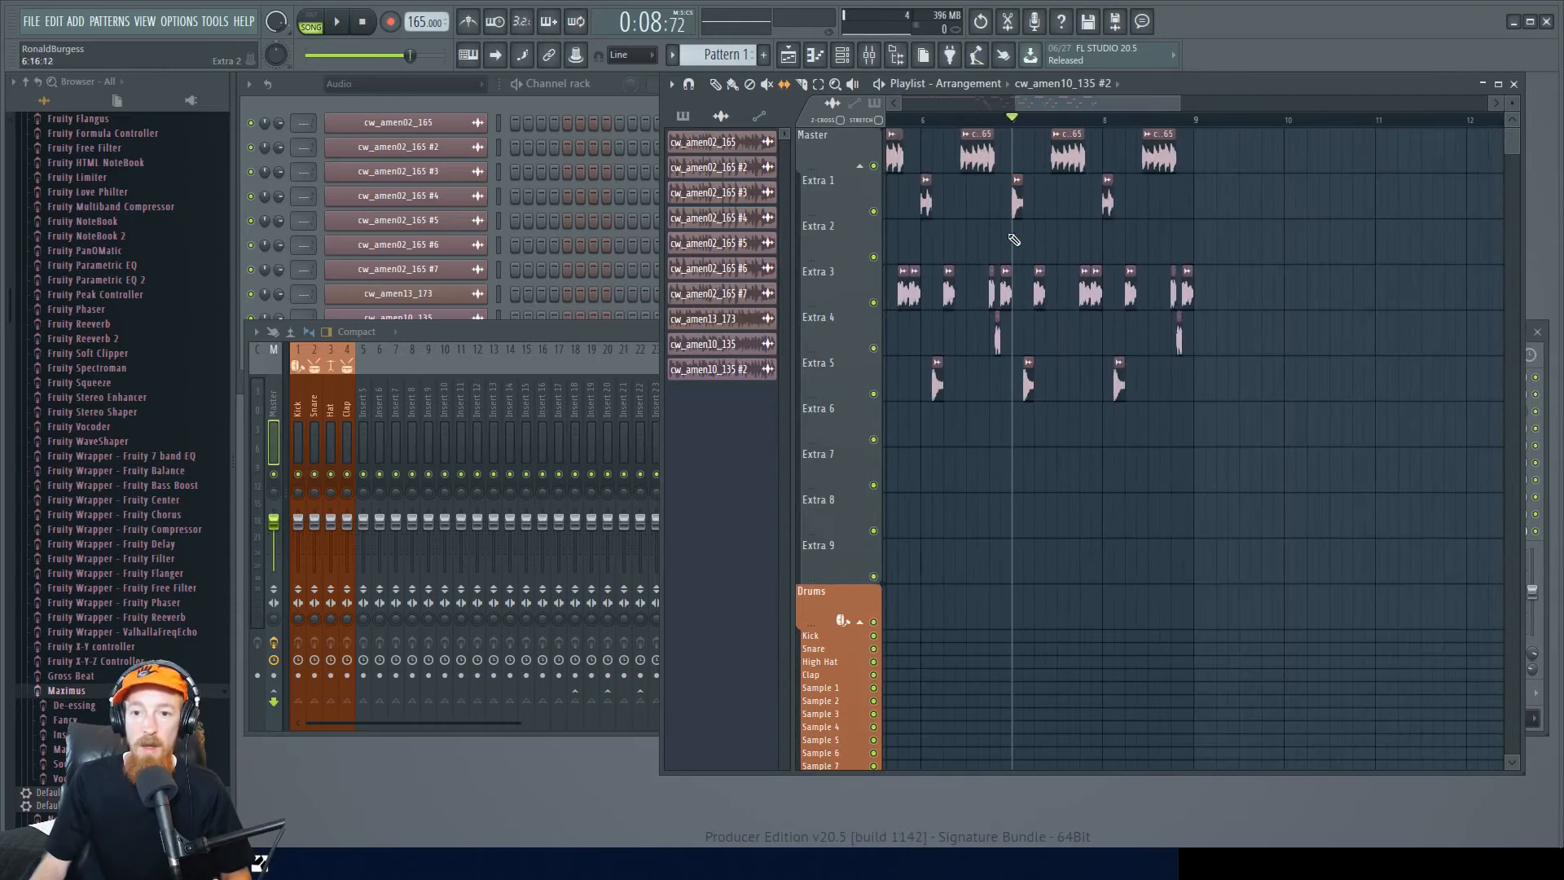
right_click(1026, 211)
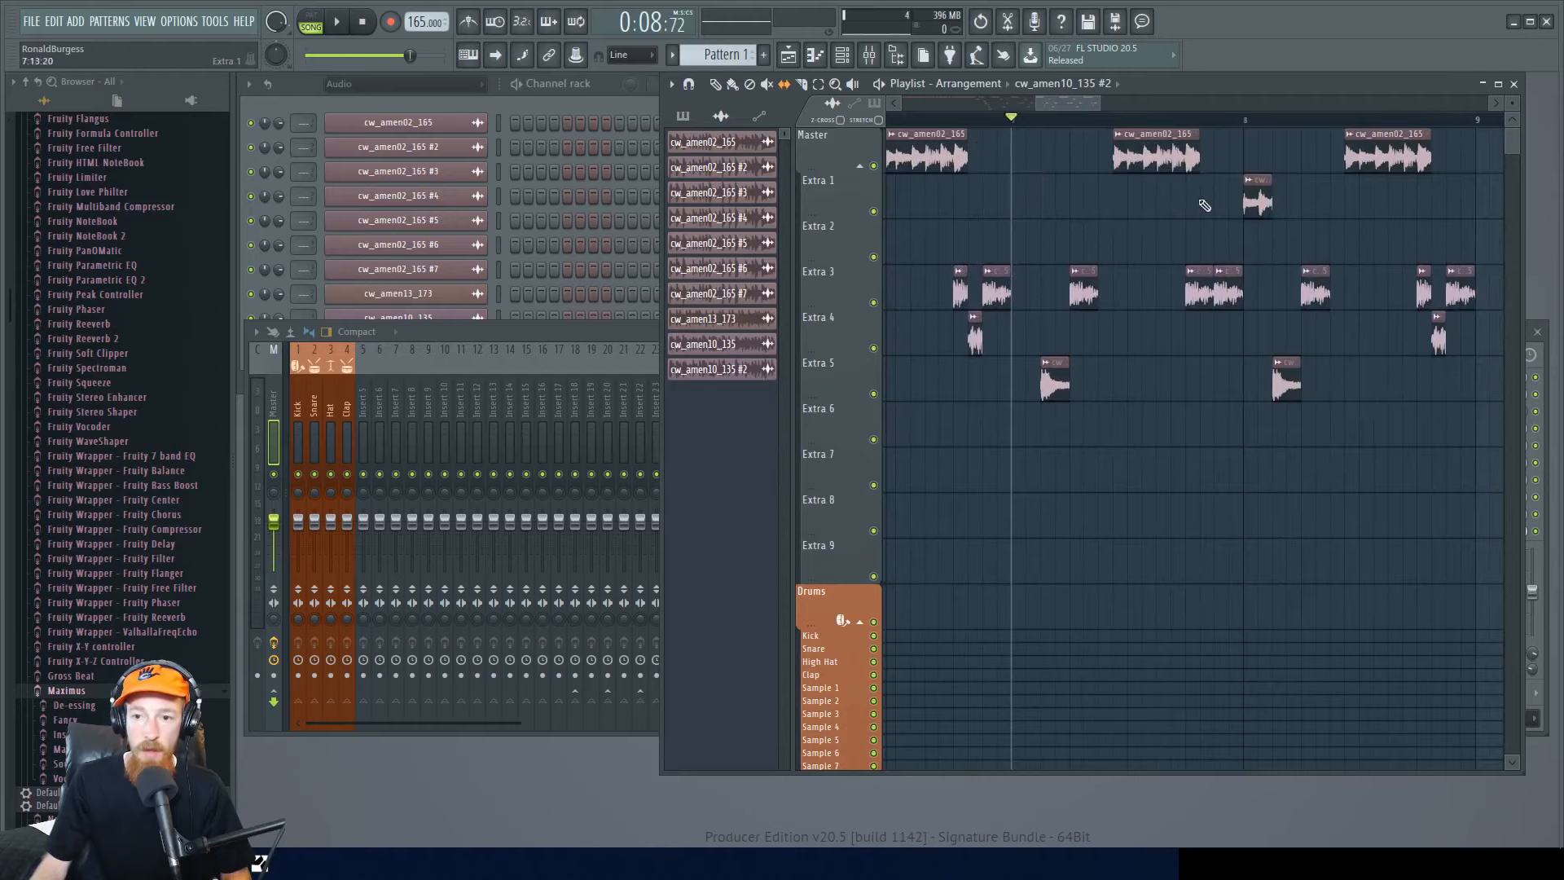
scroll(1026, 206, "down", 4)
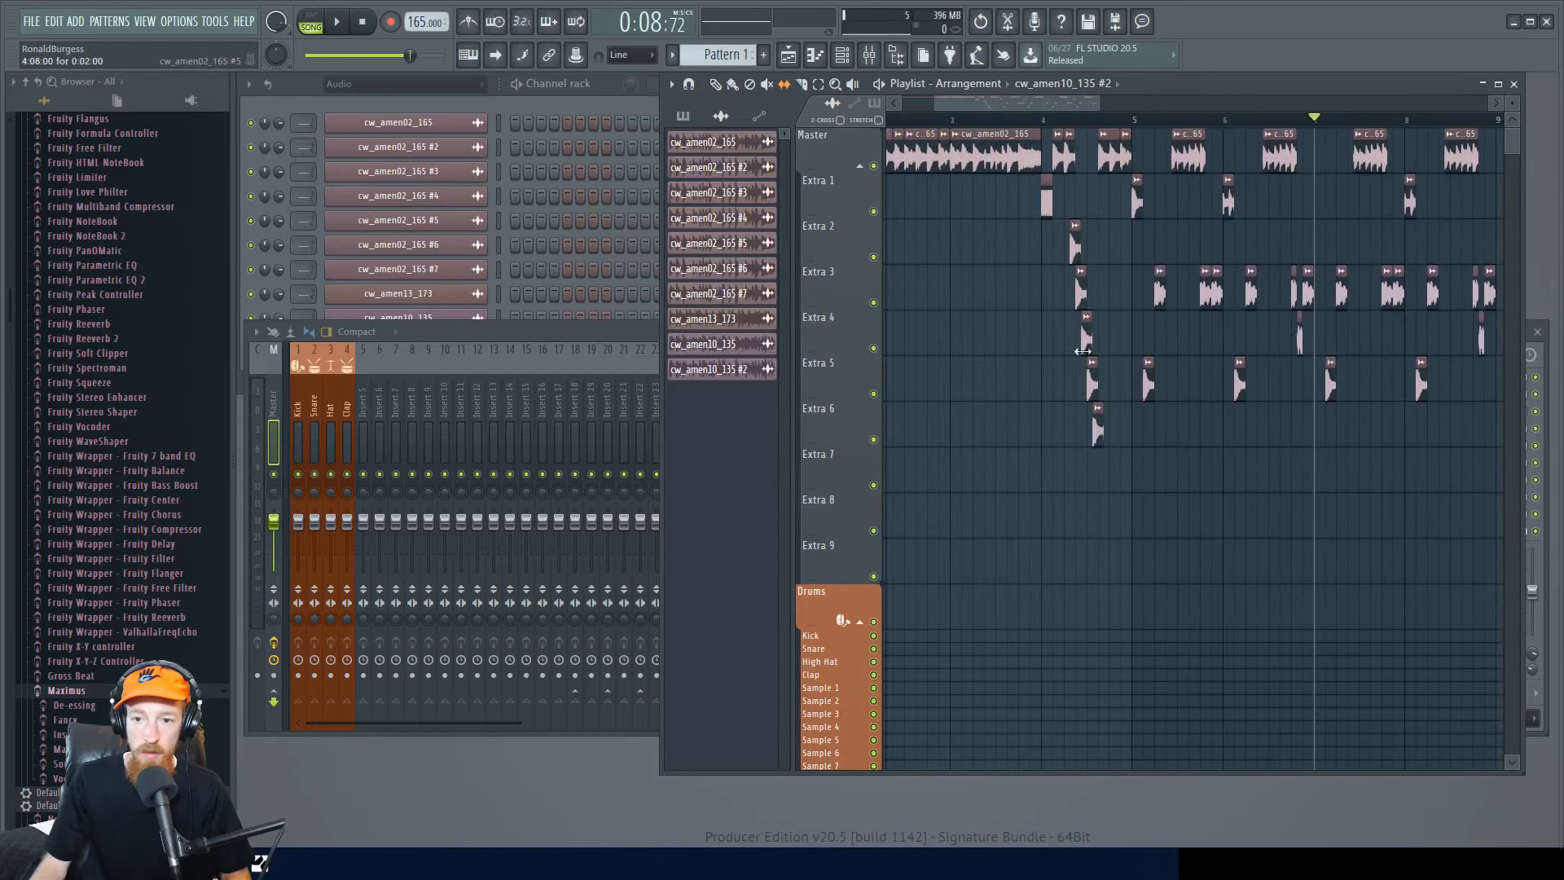
right_click(1092, 375)
left_click(1117, 404)
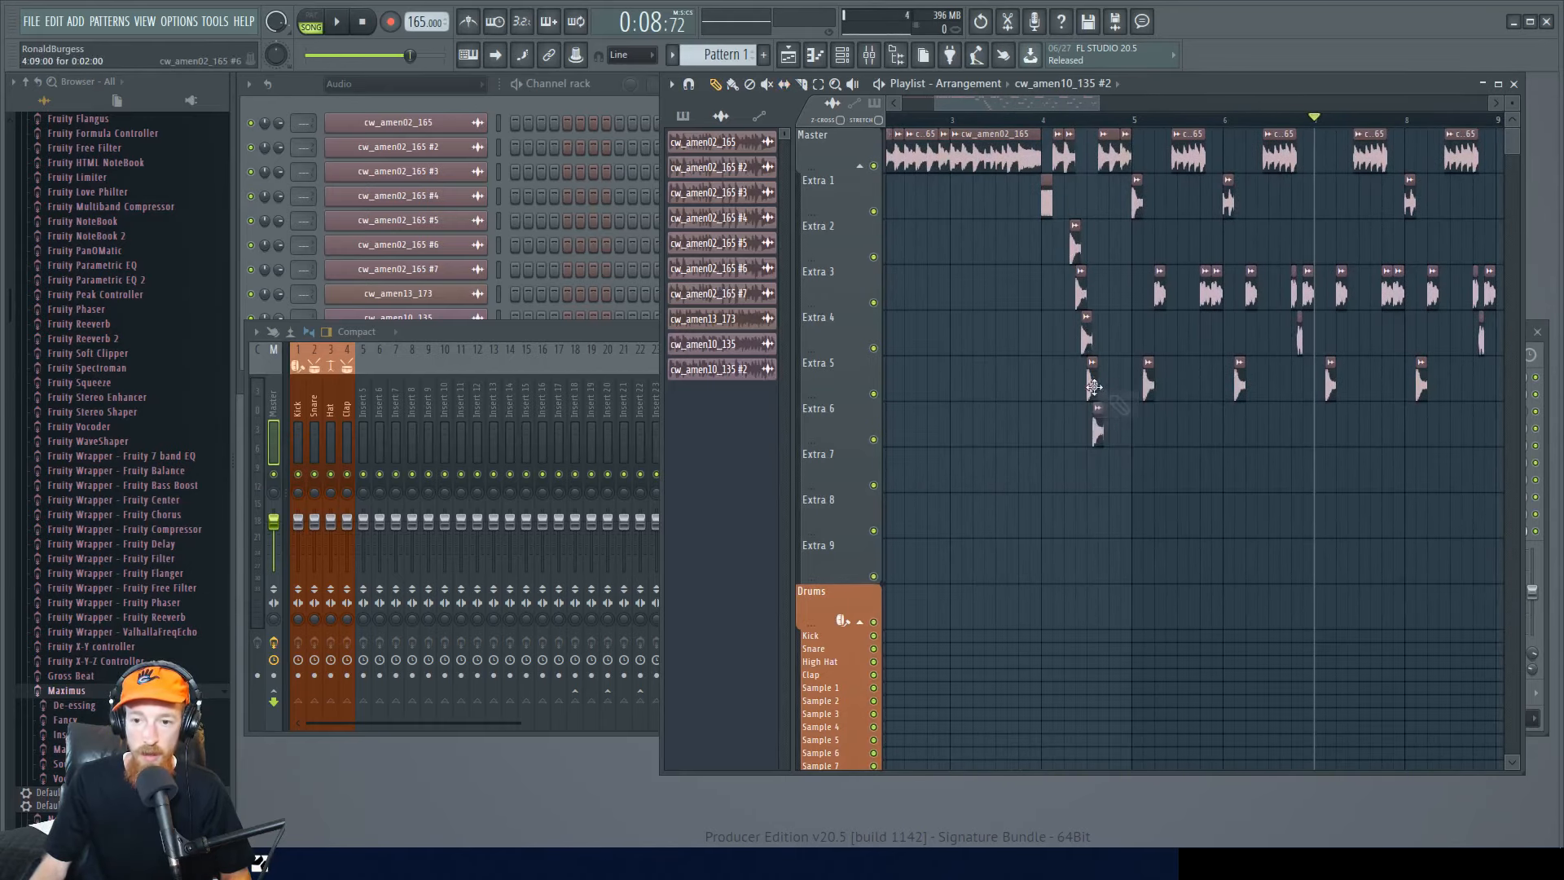
left_click_drag(1102, 381, 1301, 220)
- Slip-edit the cw_amen02_165 #6 clip at the start of bar 7 on Extra 2 and play back the bar
scroll(1317, 228, "up", 5)
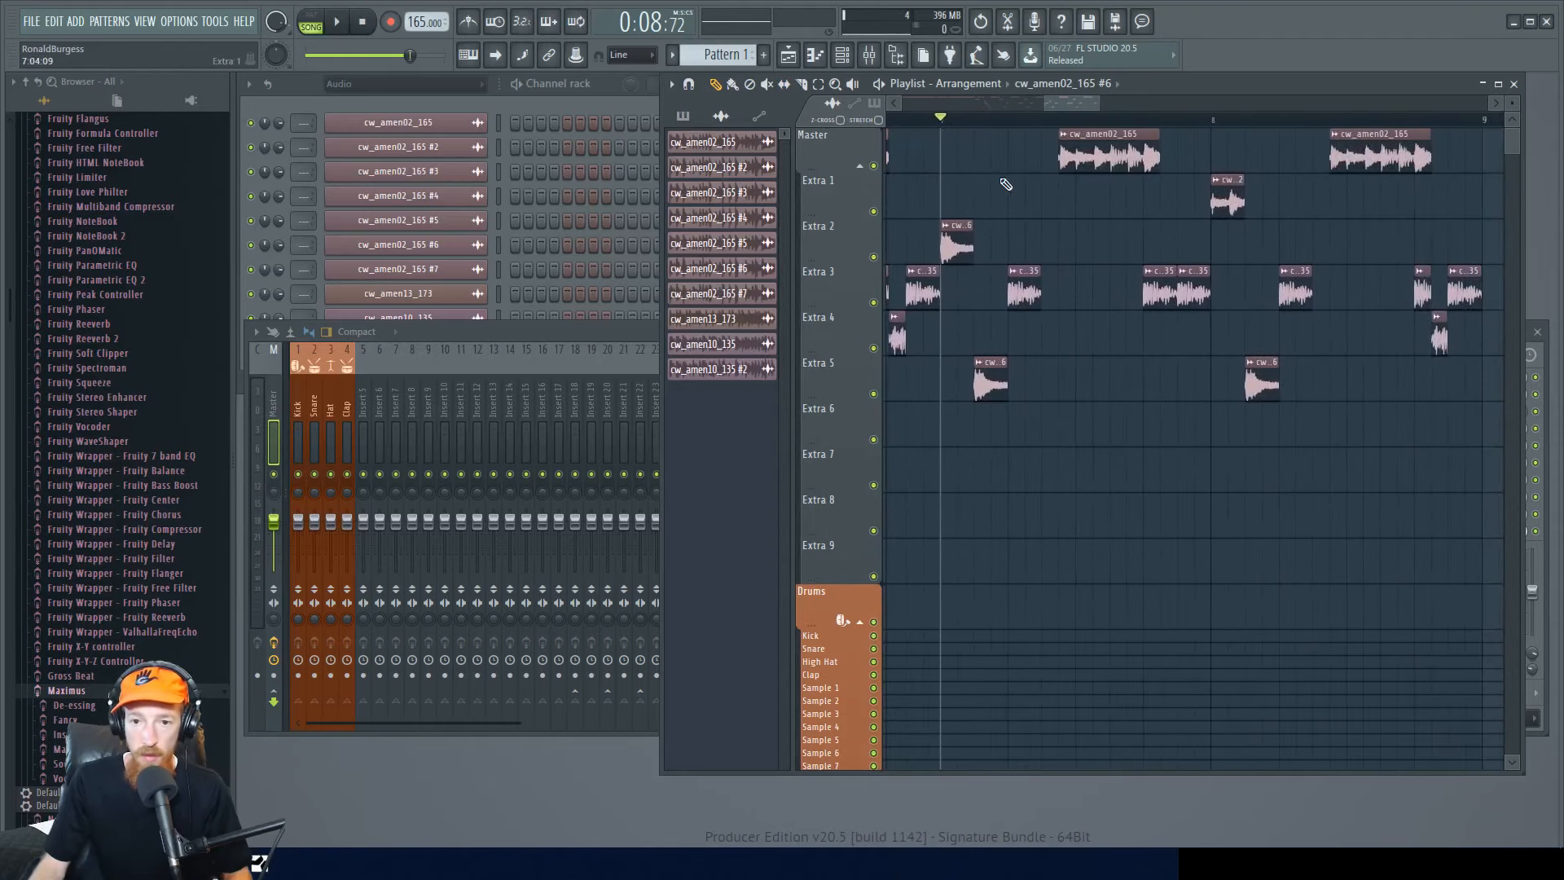
right_click(974, 283)
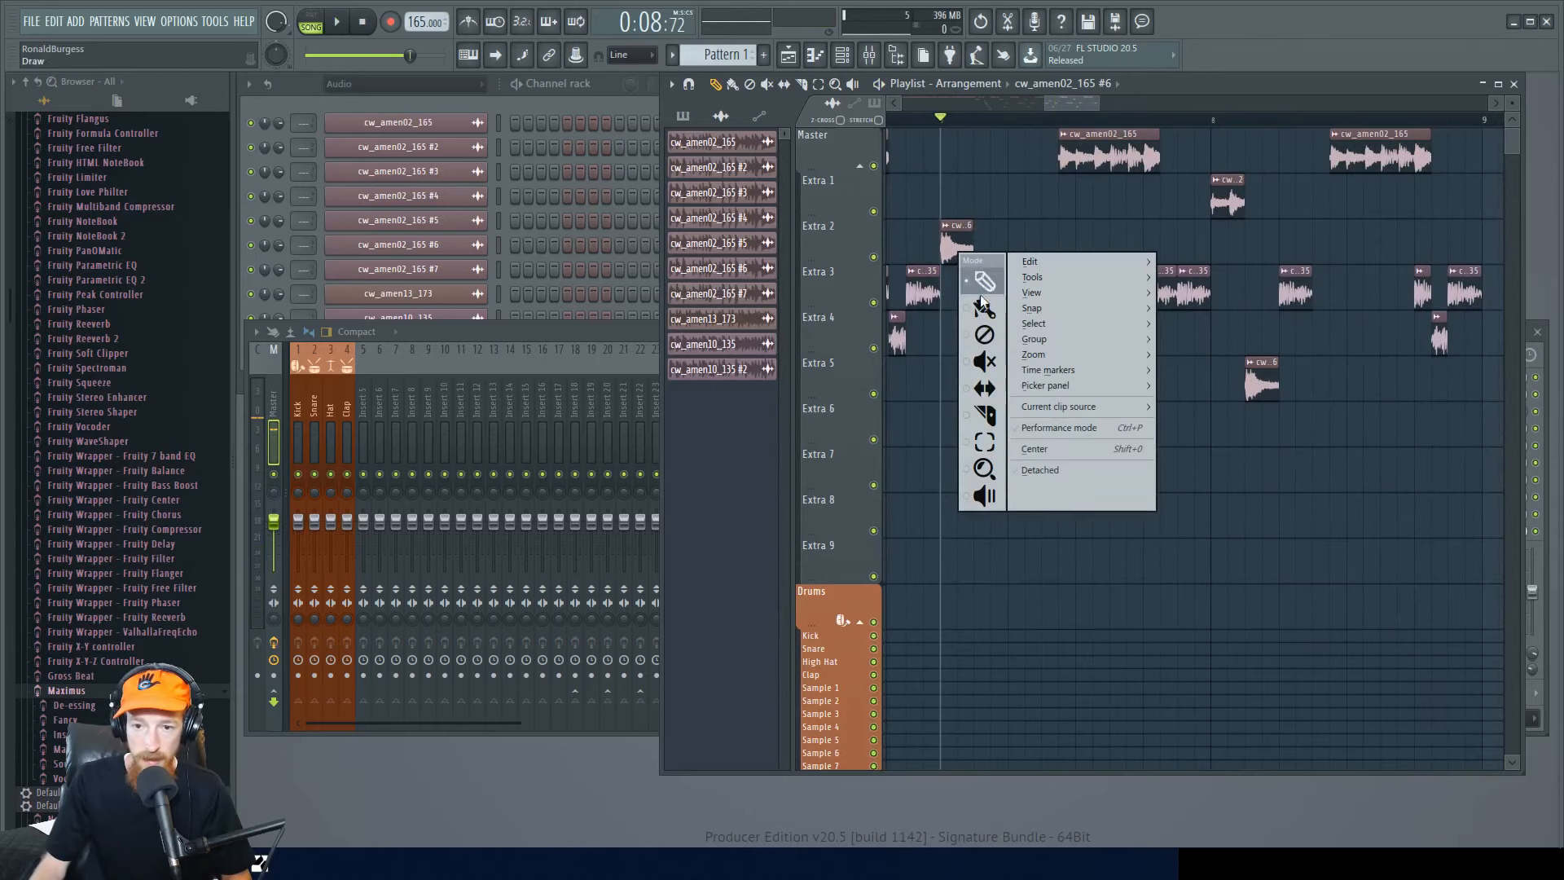
left_click(984, 388)
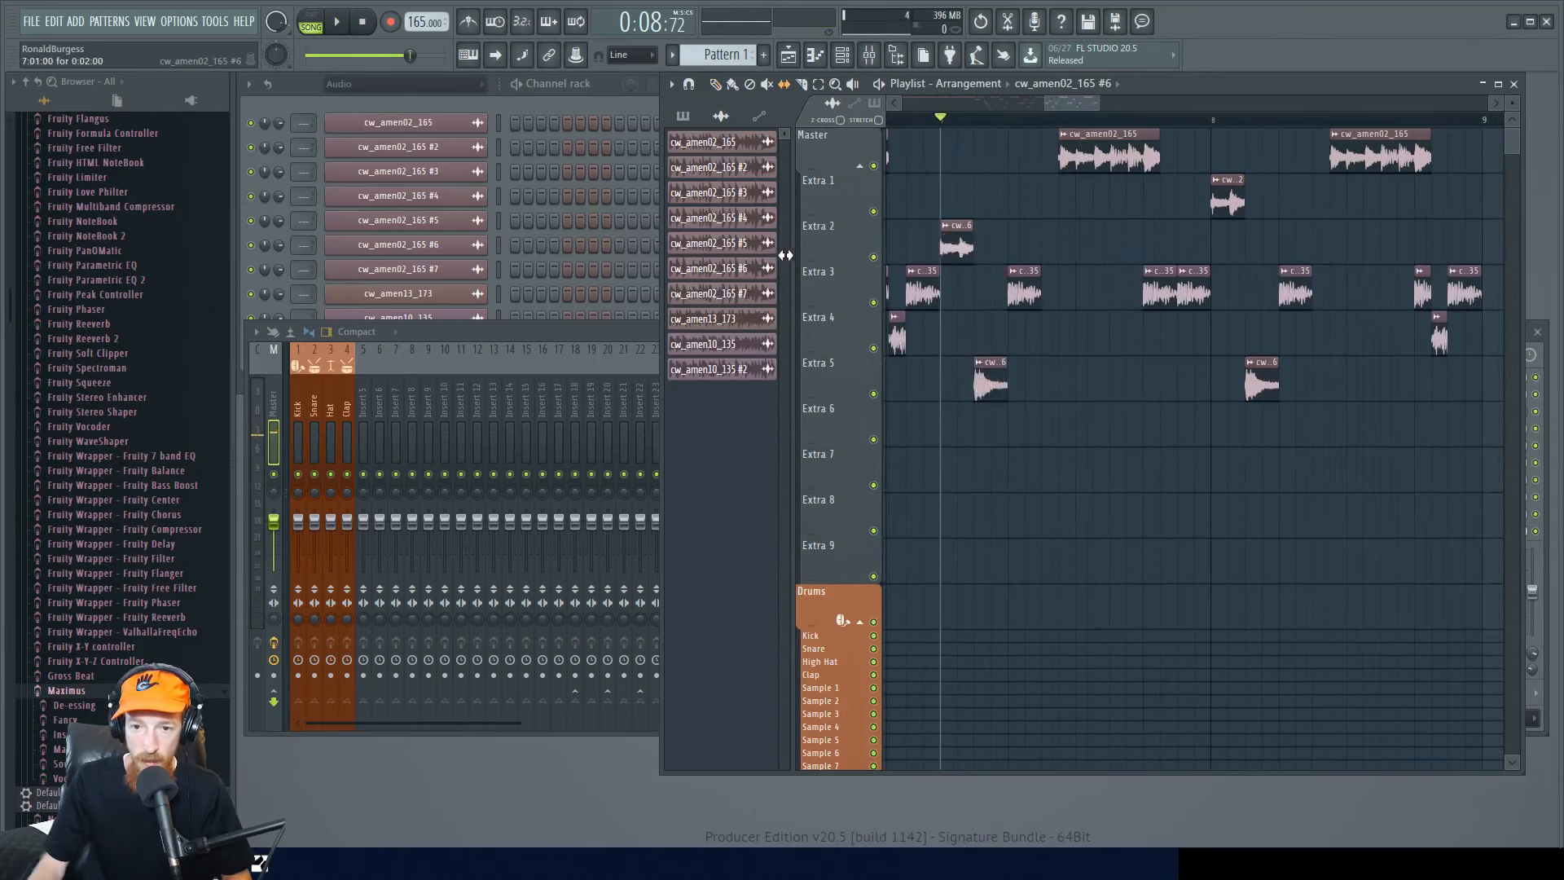
left_click_drag(785, 255, 789, 255)
key("space")
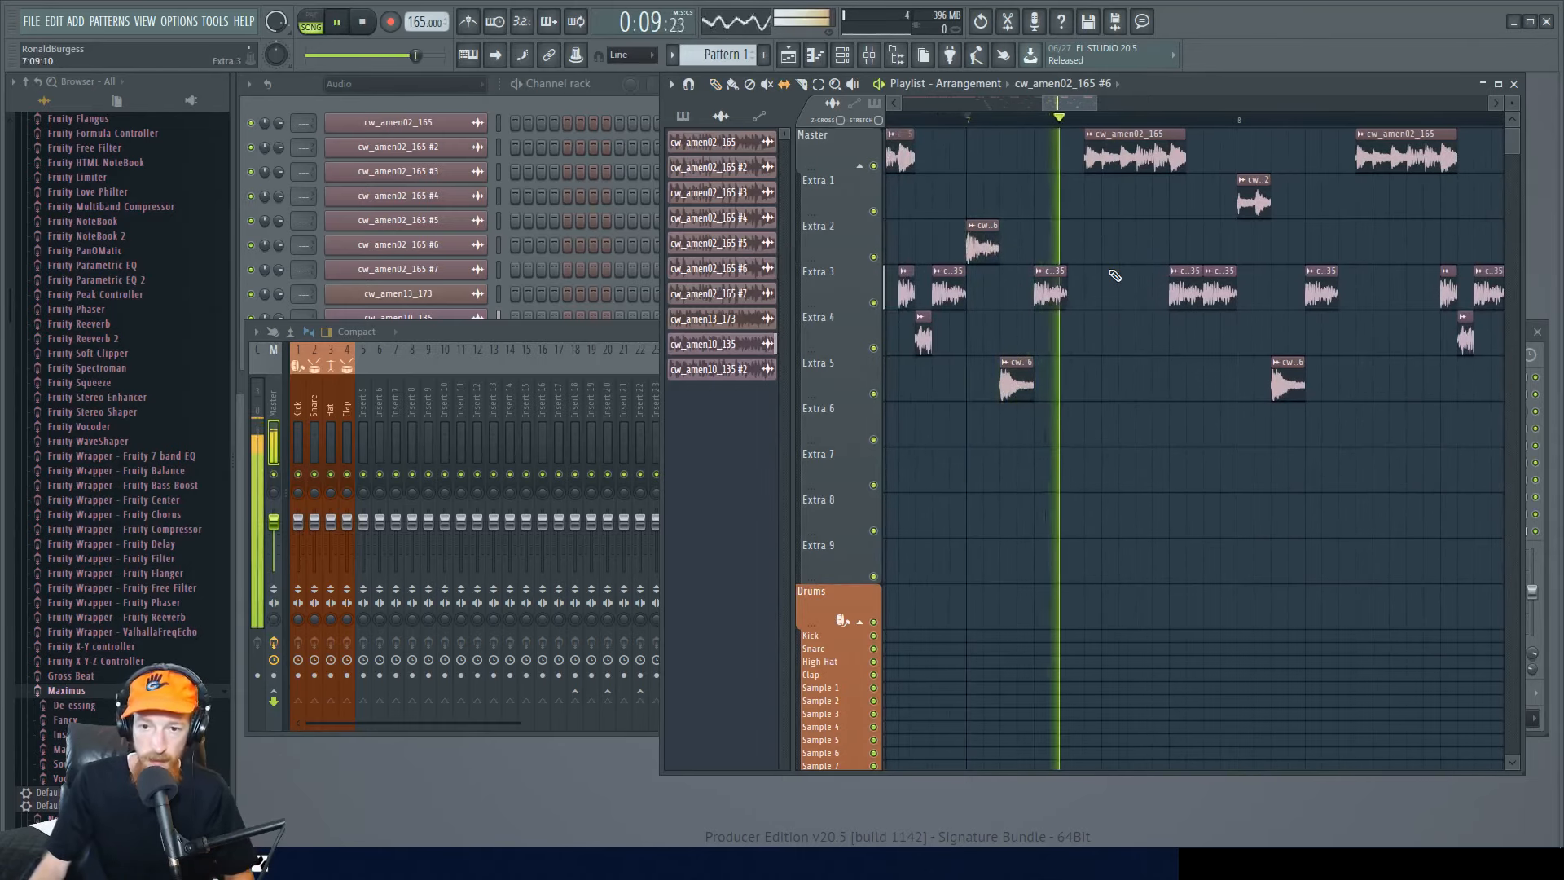
key("space")
- Slip-edit the adjacent pair of cw_amen10_135 clips at the end of bar 7 on Extra 3 and play back the change
scroll(1098, 295, "down", 2)
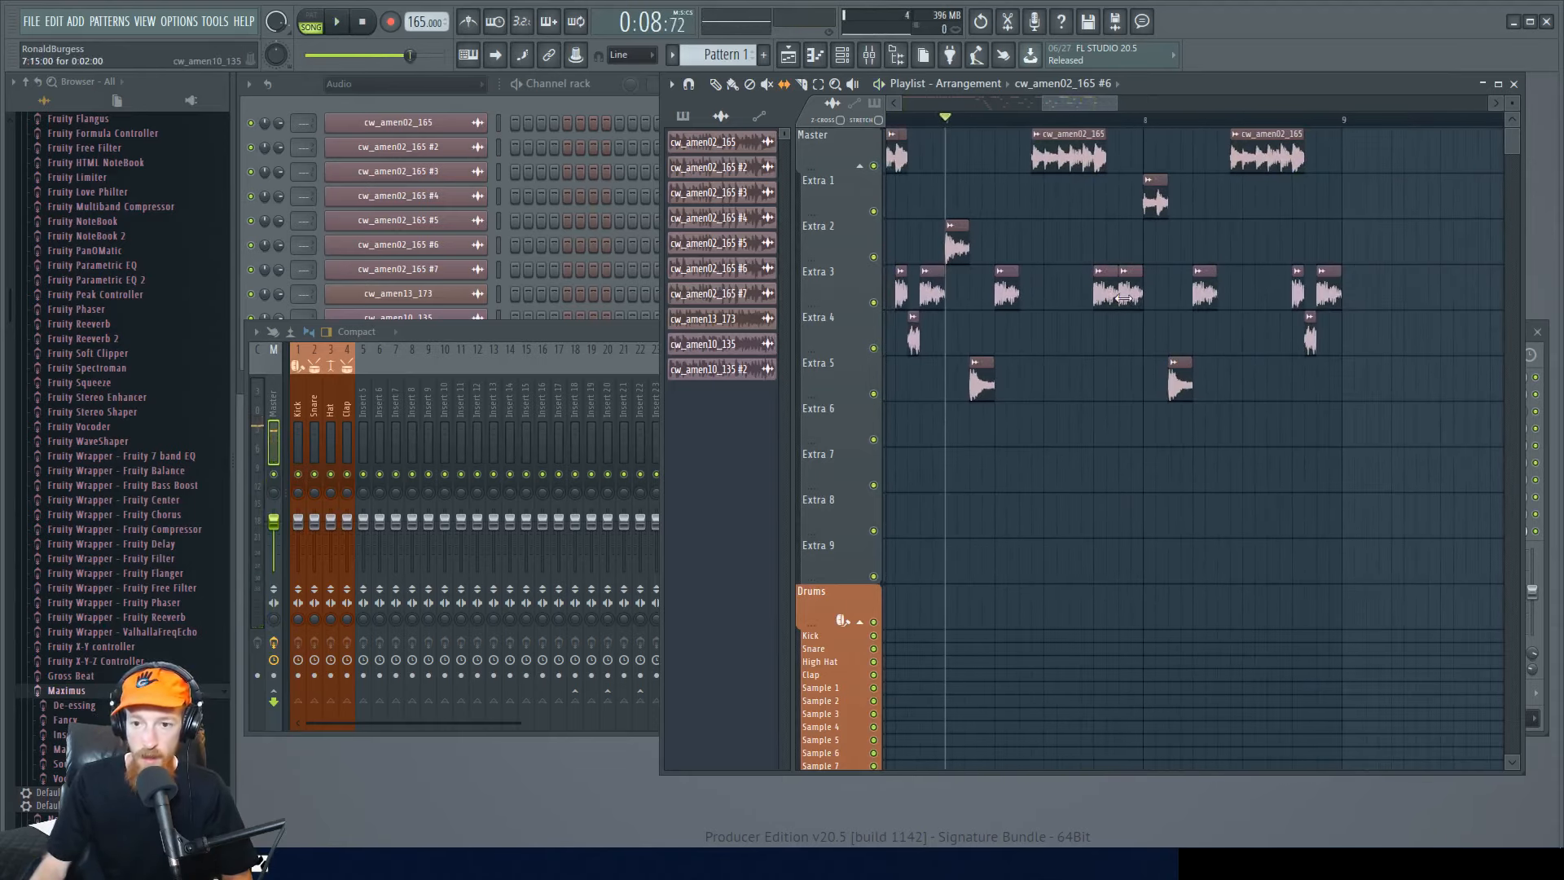
scroll(1123, 297, "up", 3)
left_click_drag(1131, 295, 1030, 300)
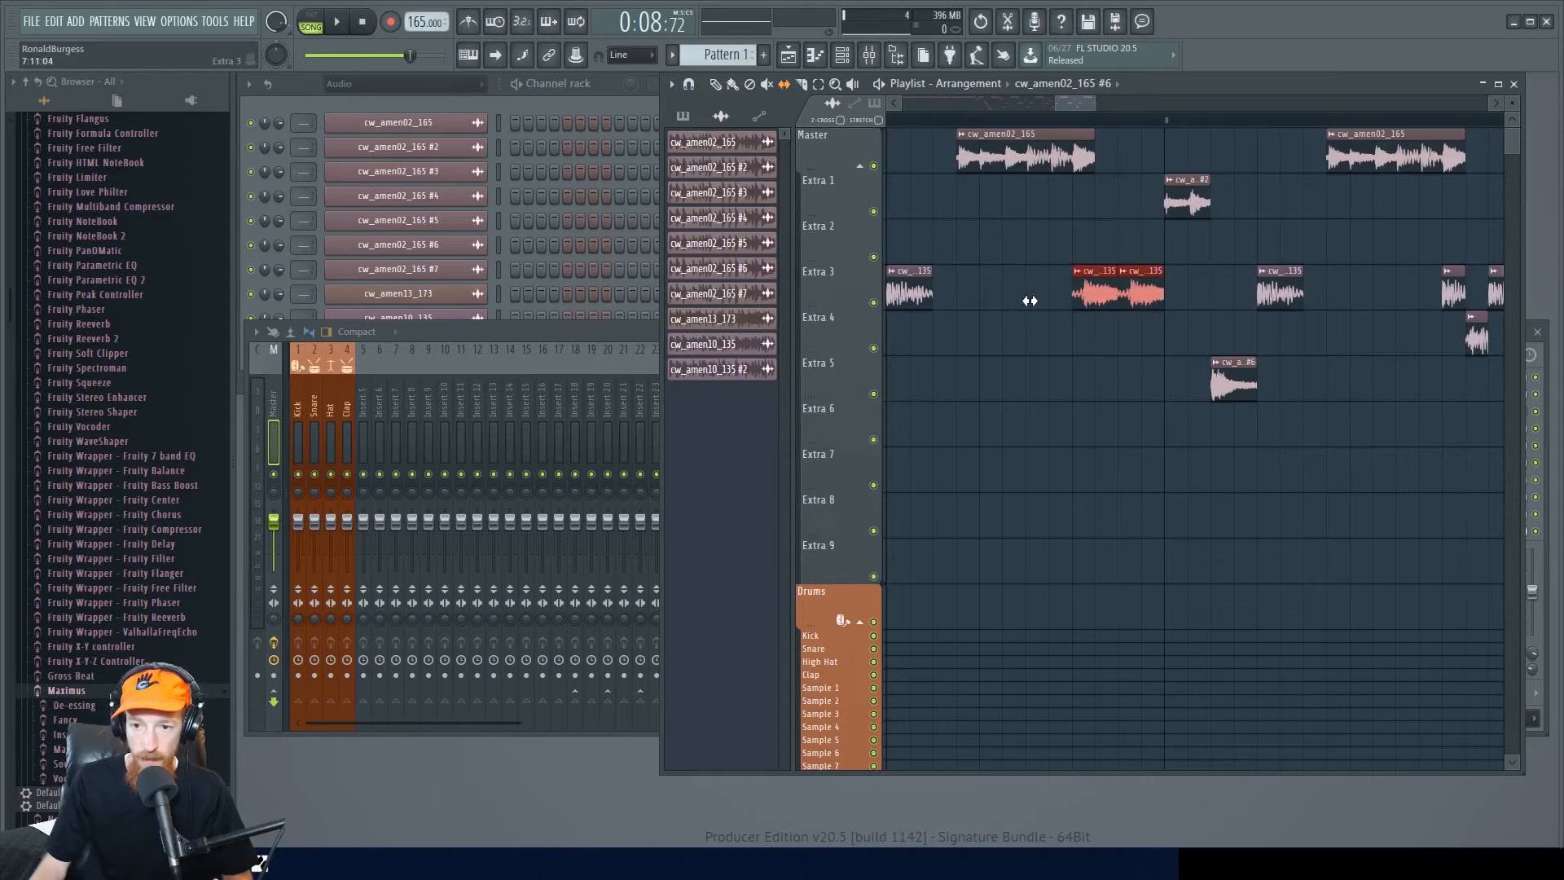
key("space")
scroll(1047, 307, "down", 2)
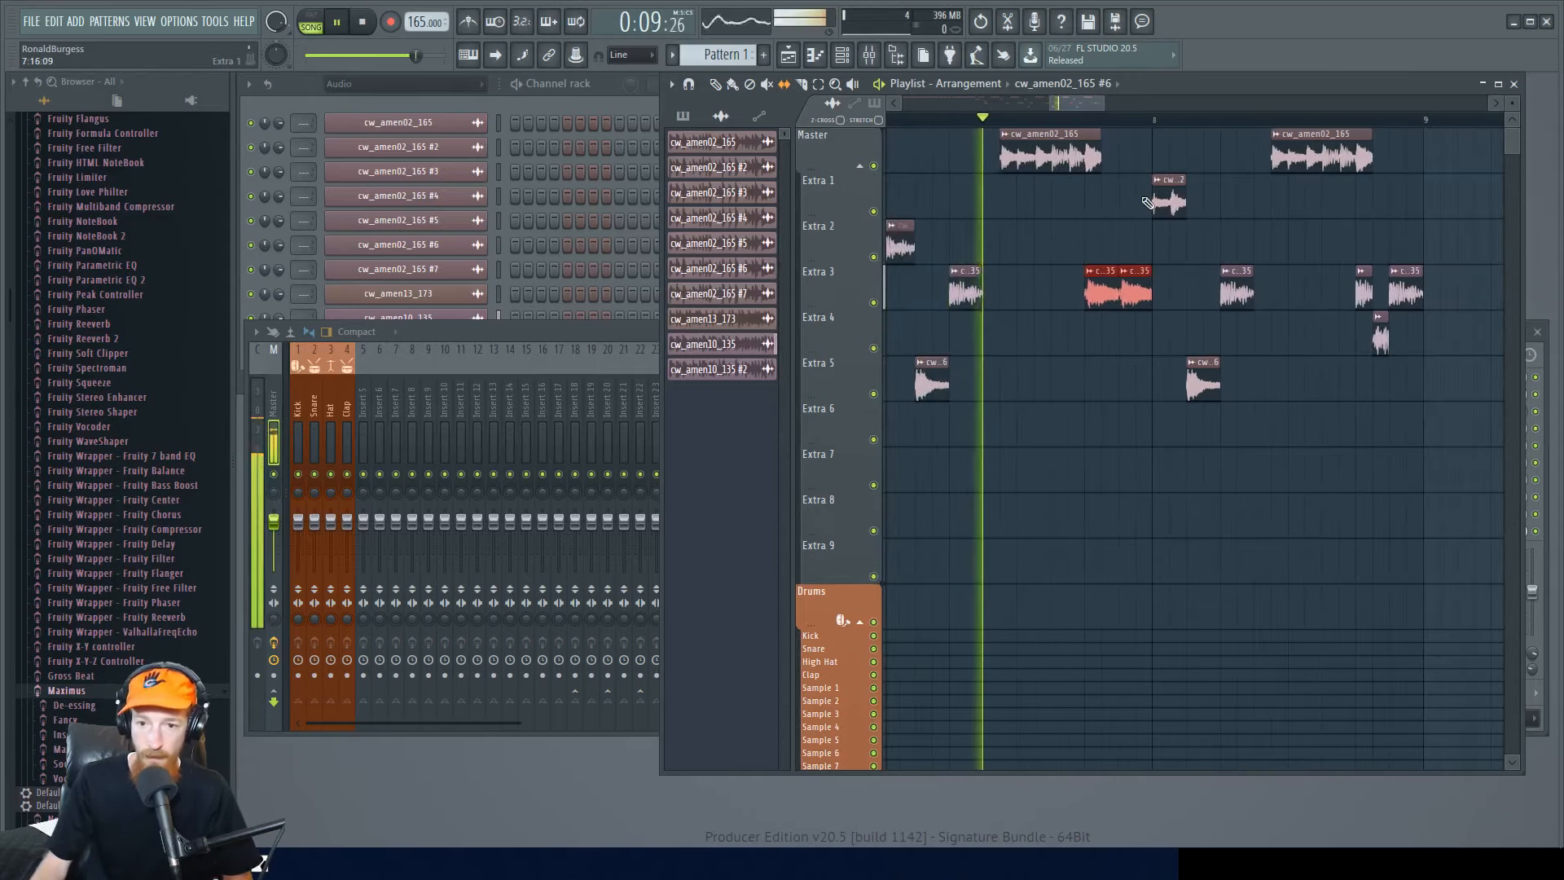
key("space")
- Replace the cw_amen02_165 #2 clip at the start of bar 8 with a copy of the cw_amen10_135 clip on Extra 4
scroll(1158, 297, "up", 1)
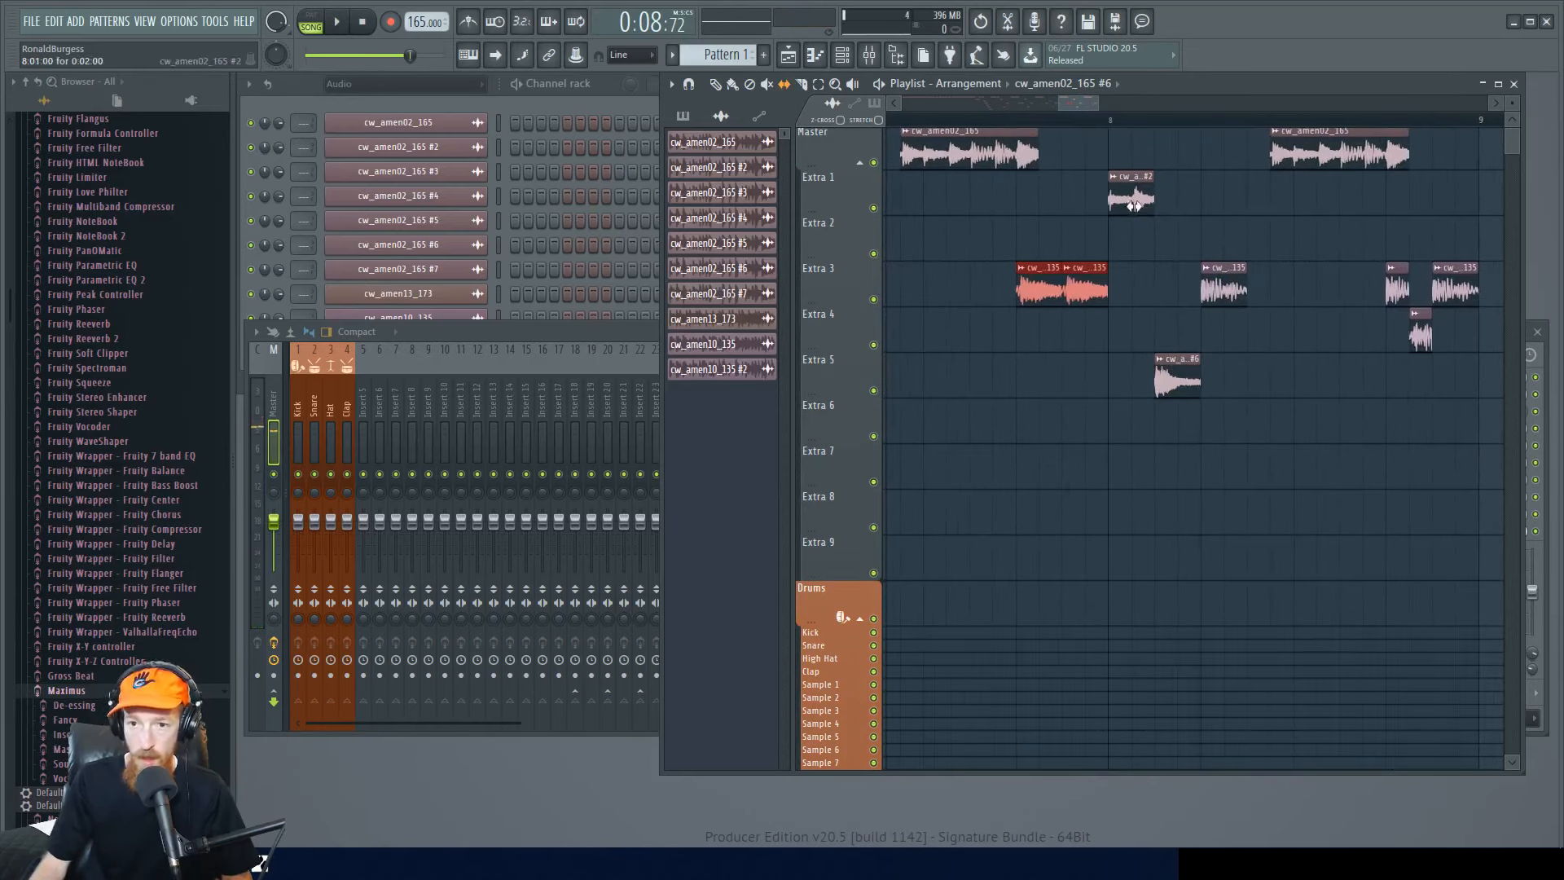
scroll(1172, 181, "down", 3)
scroll(1163, 281, "up", 2)
right_click(1153, 196)
left_click_drag(1228, 272, 1152, 334)
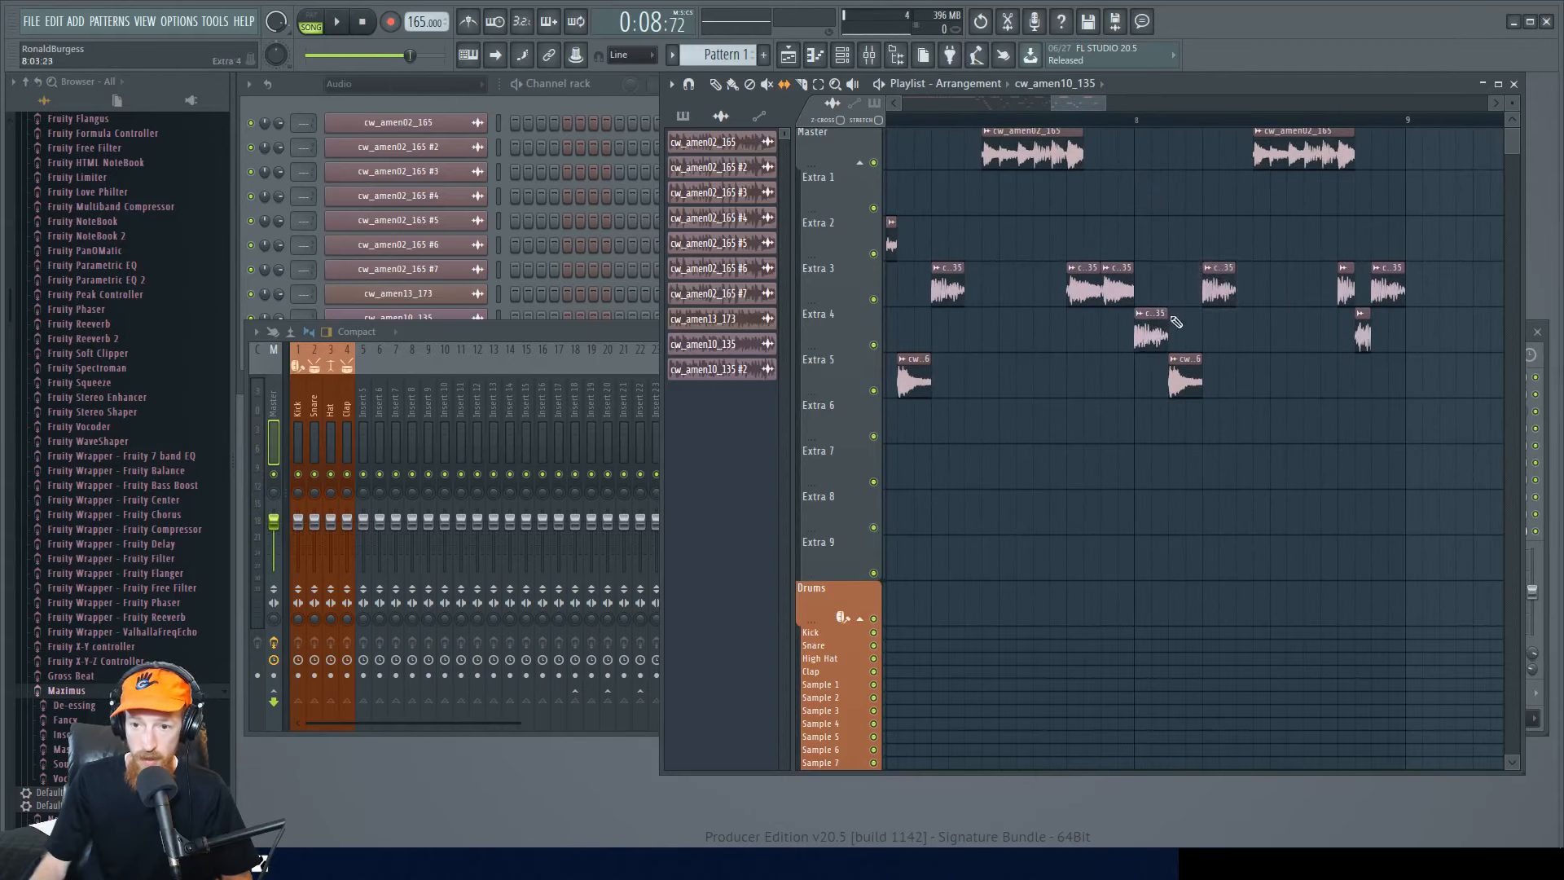
- Slip-edit the new cw_amen10_135 clip, repeat it on Extra 4, and shift bar 8's slip-edited cw_amen02_165 #6 clip to Extra 2
right_click(1152, 337)
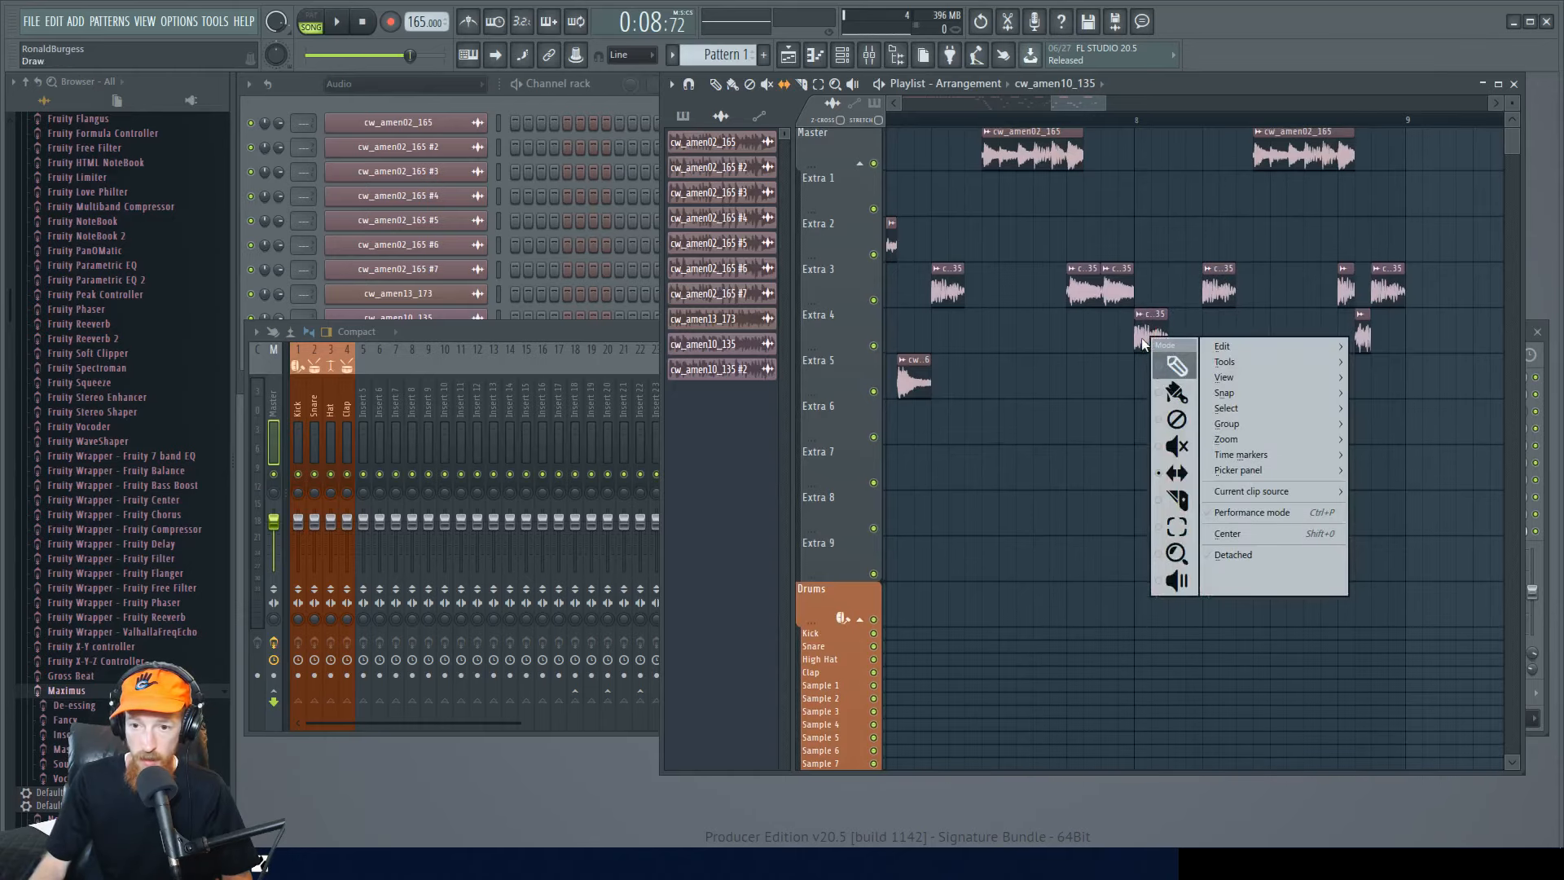
left_click(1122, 364)
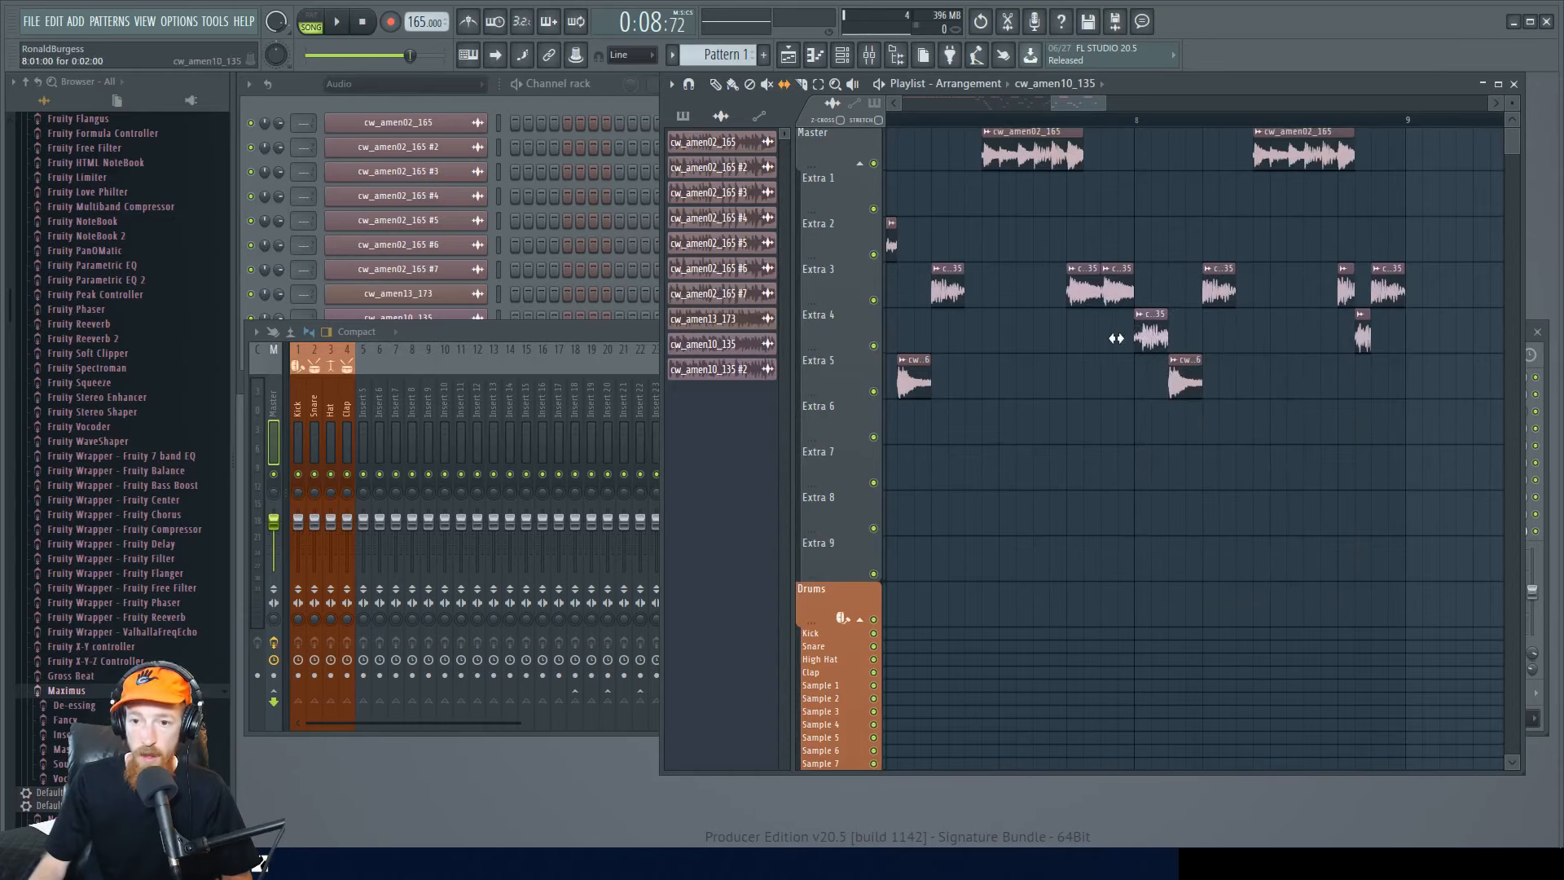
left_click_drag(1154, 316, 1190, 231)
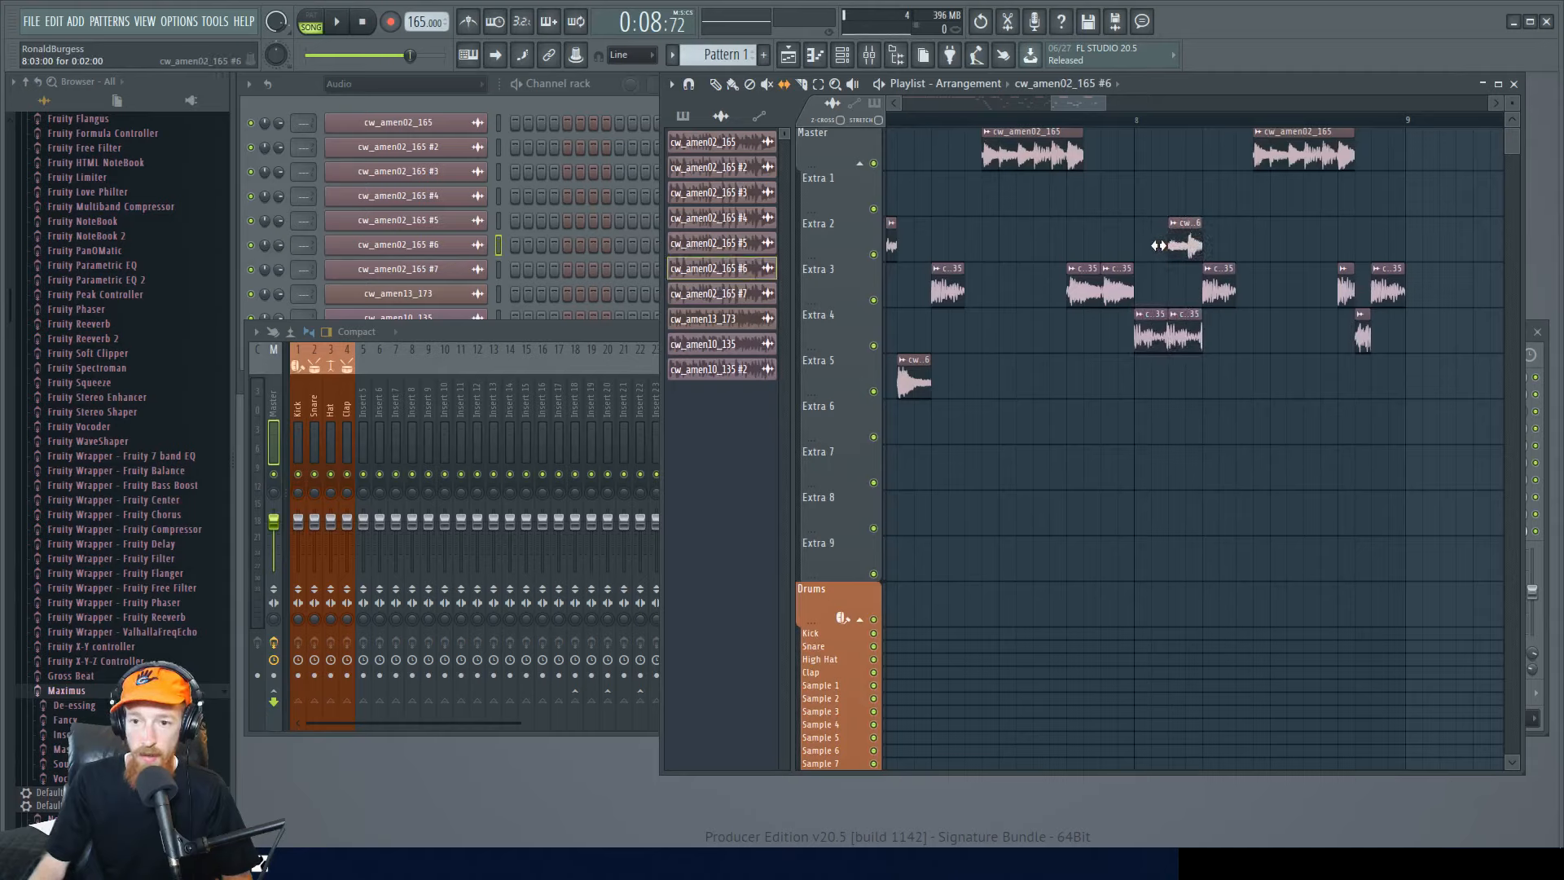
- Play back bars 7 and 8 from the start of bar 7 to check the rearranged clips
key("space")
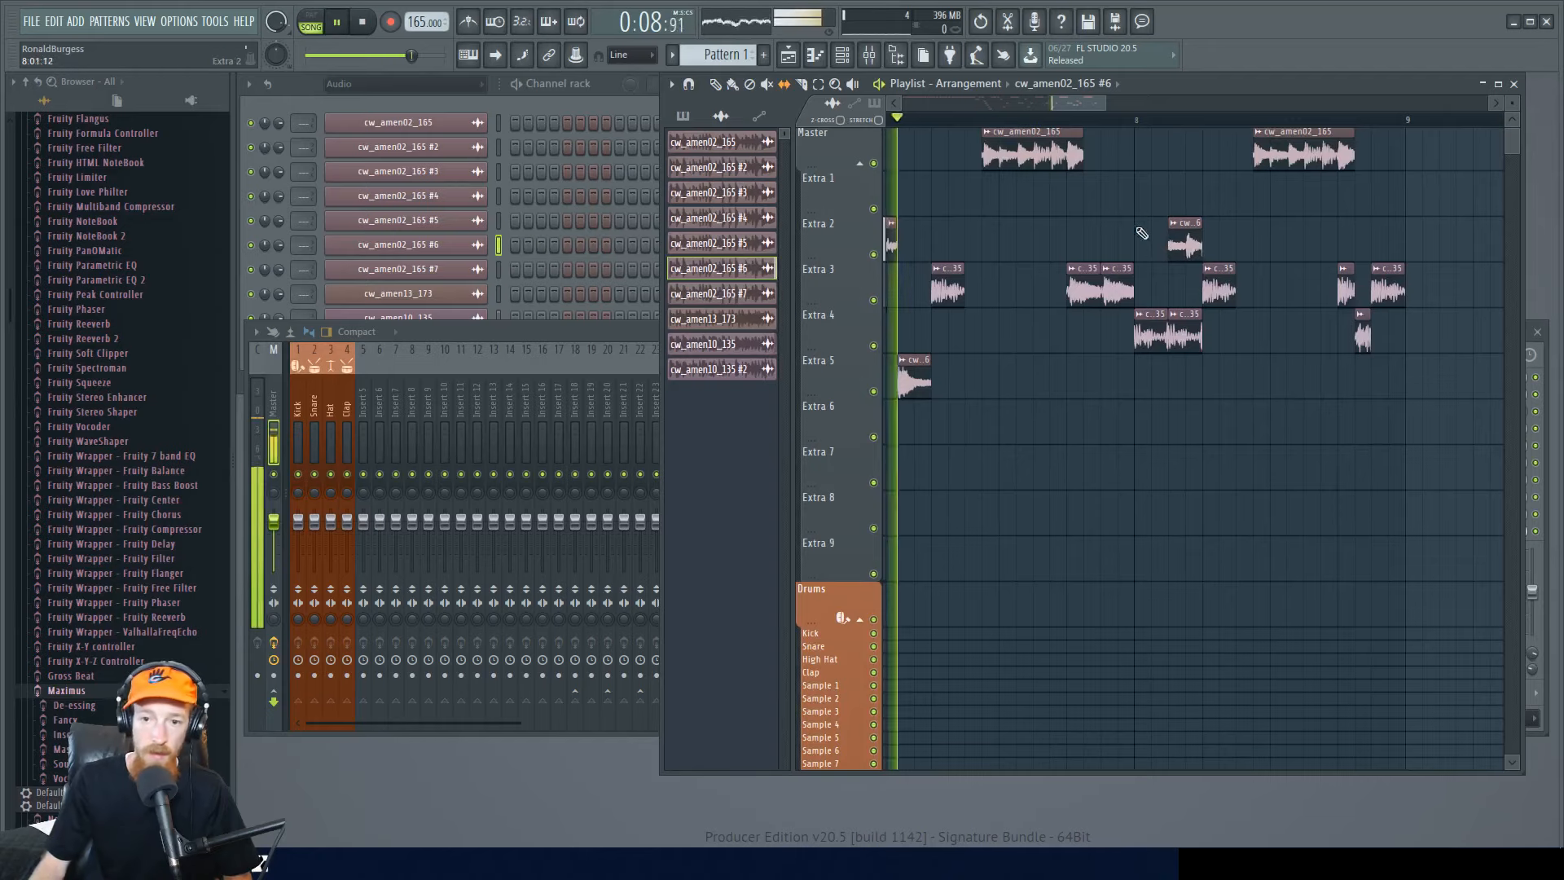
scroll(1155, 197, "down", 2)
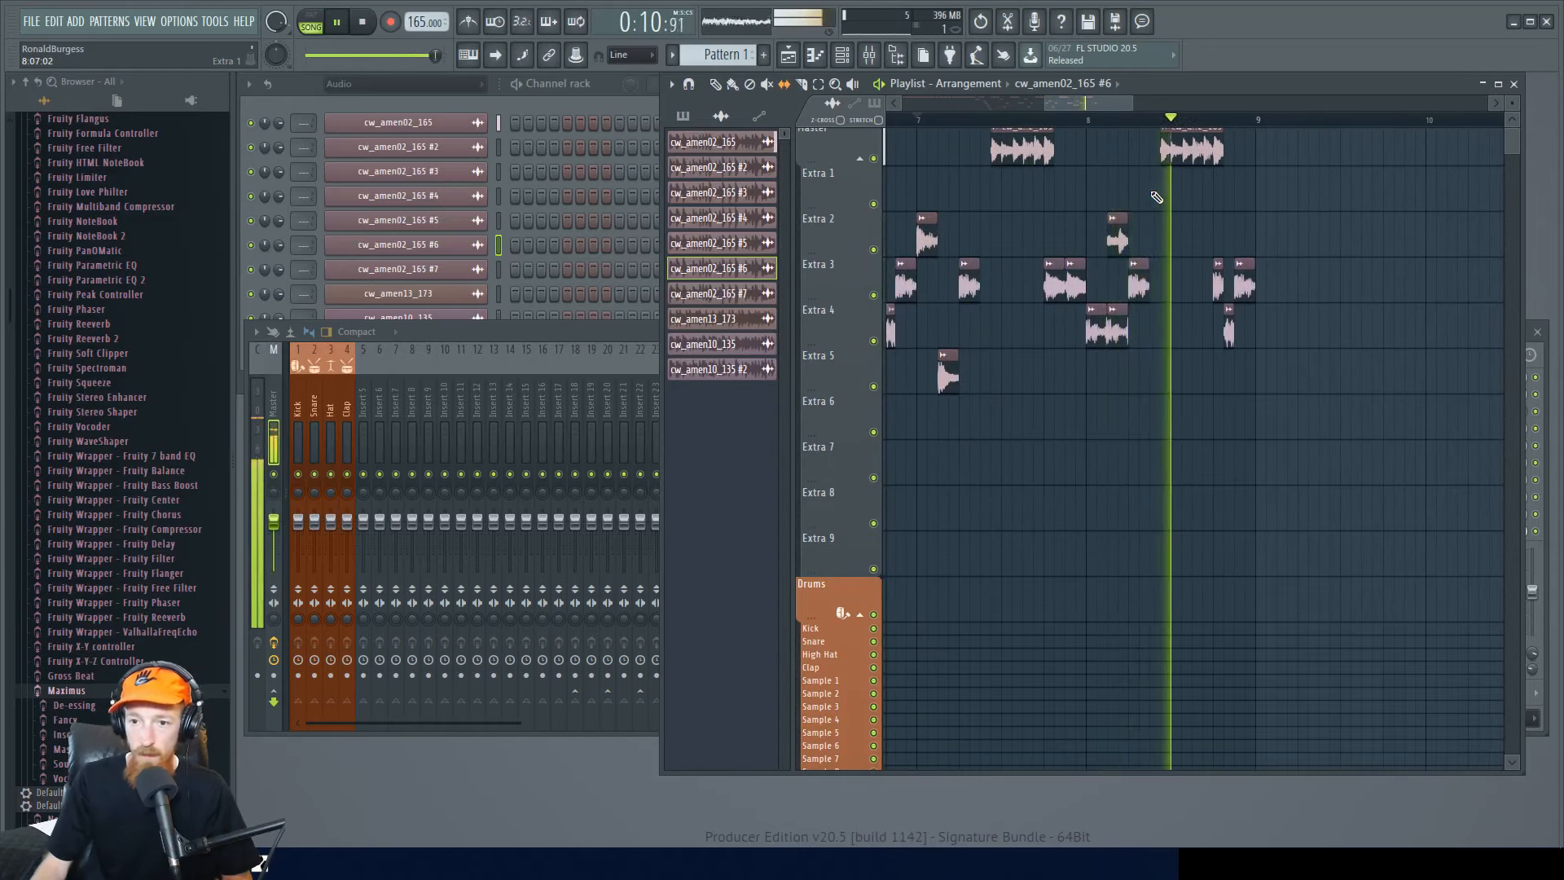
key("space")
- Shorten bar 8's cw_amen02_165 clip on the Master track to a one-step slice and duplicate it four times in a row
scroll(1187, 199, "up", 2)
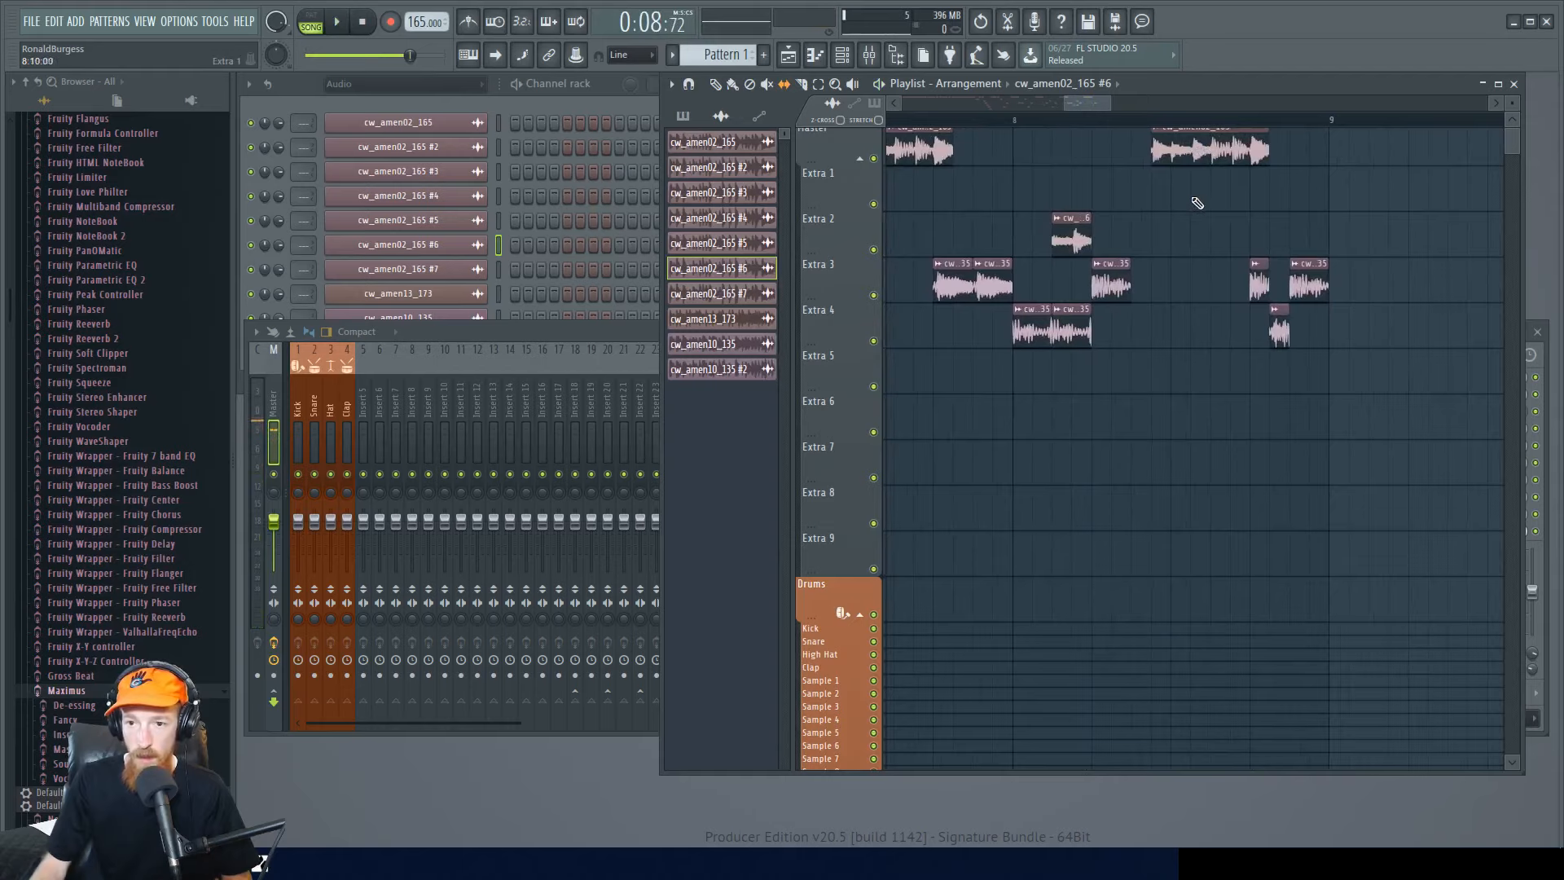
scroll(1199, 200, "up", 2)
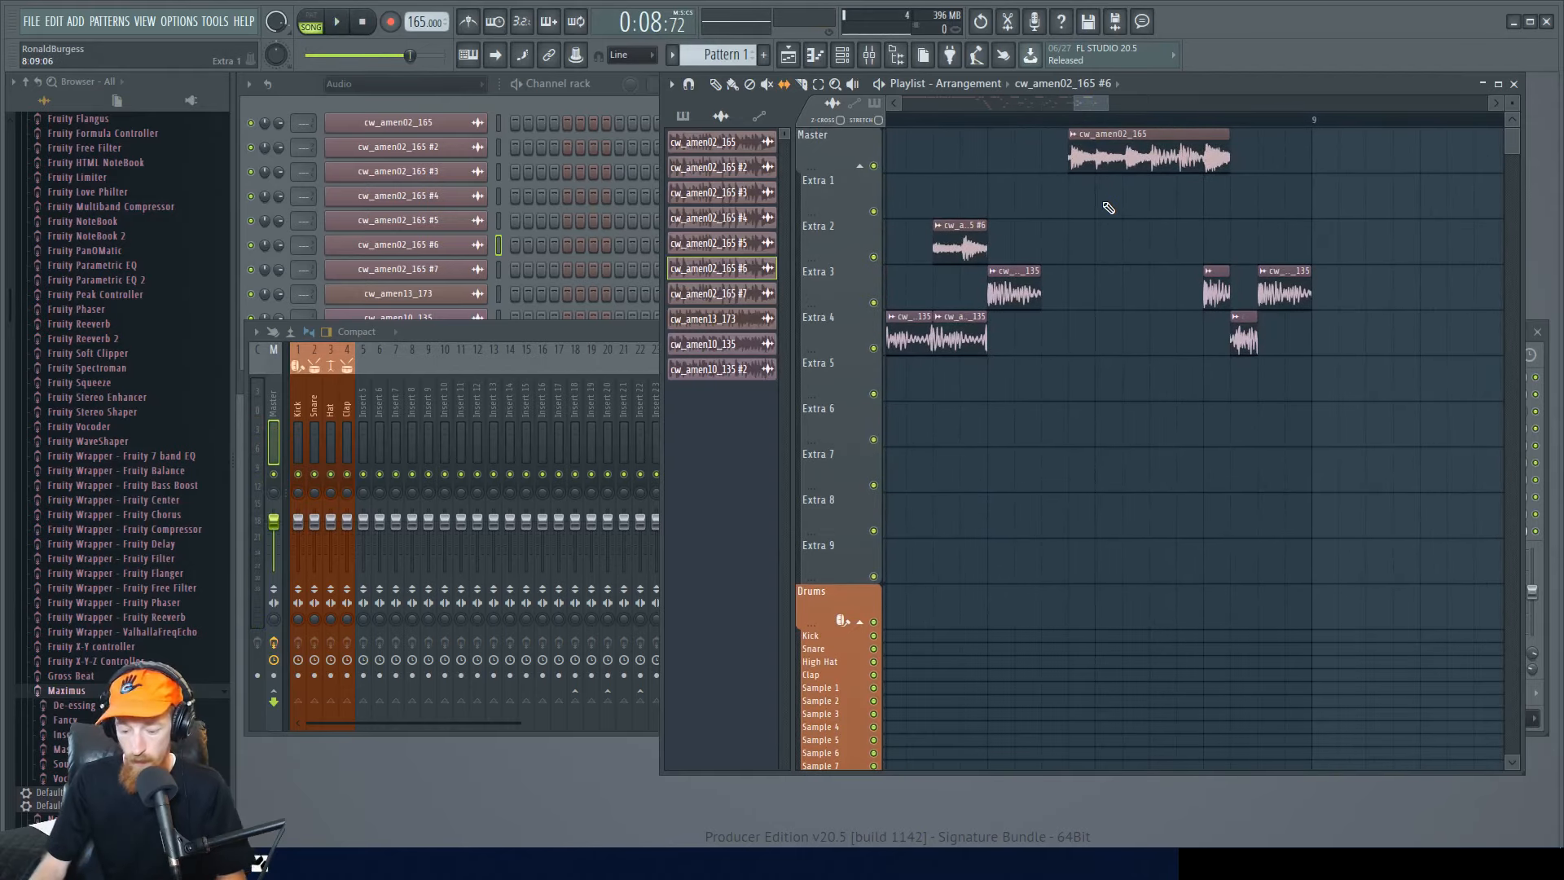
left_click_drag(1102, 156, 1103, 149)
right_click(1128, 141)
left_click(1087, 160, "ctrl")
key("ctrl+b")
key("ctrl+b")
key("ctrl+b")
key("ctrl+b")
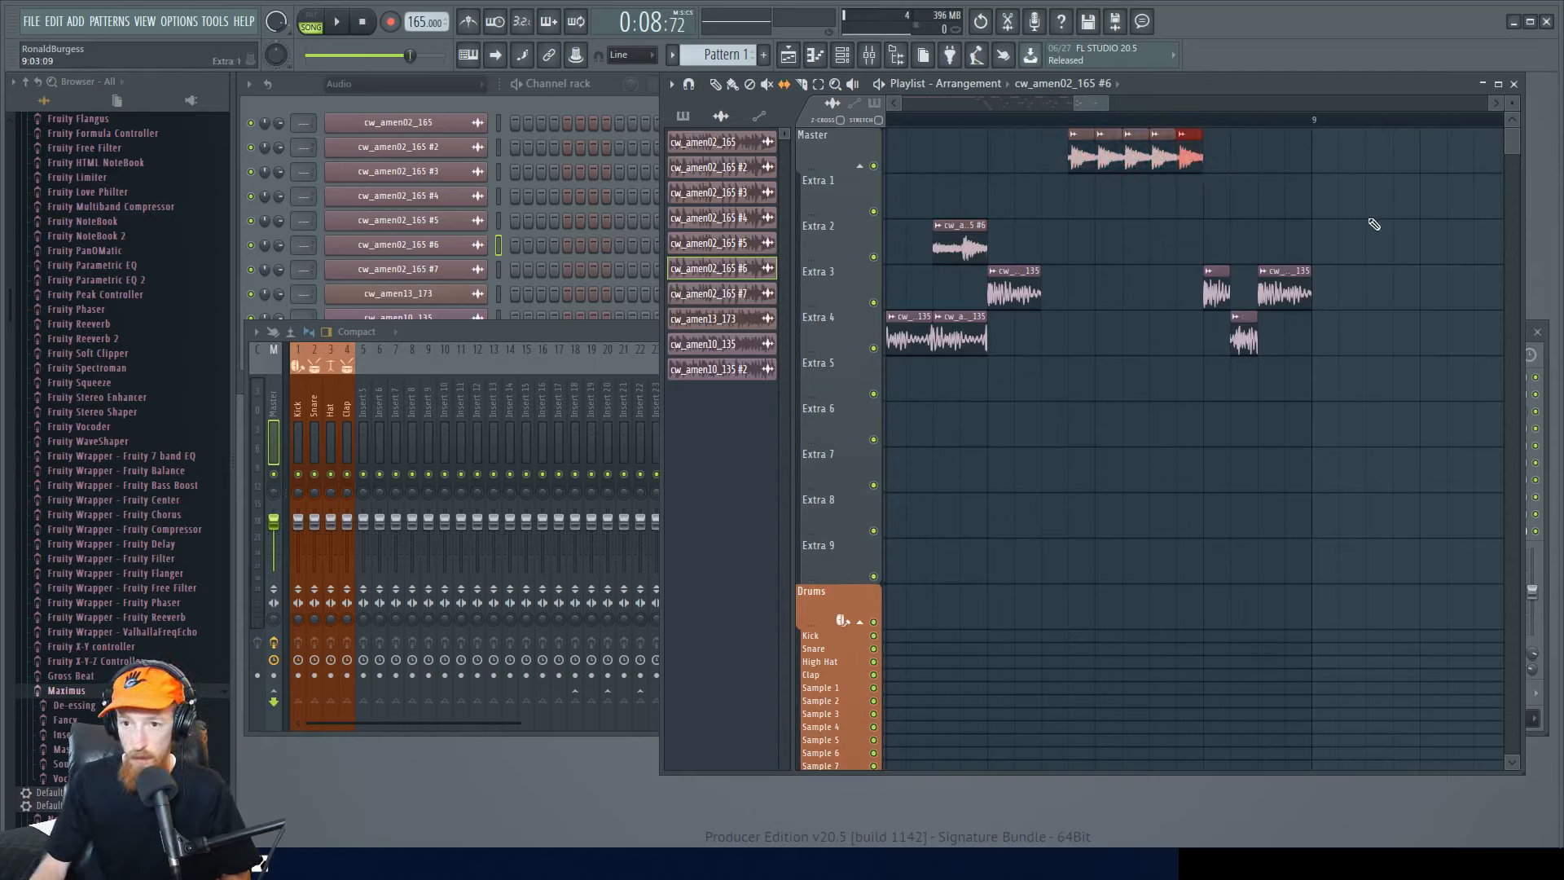
- Make the second and third cw_amen02_165 slices of the bar 8 roll unique and raise their channel pitch
left_click(1098, 133)
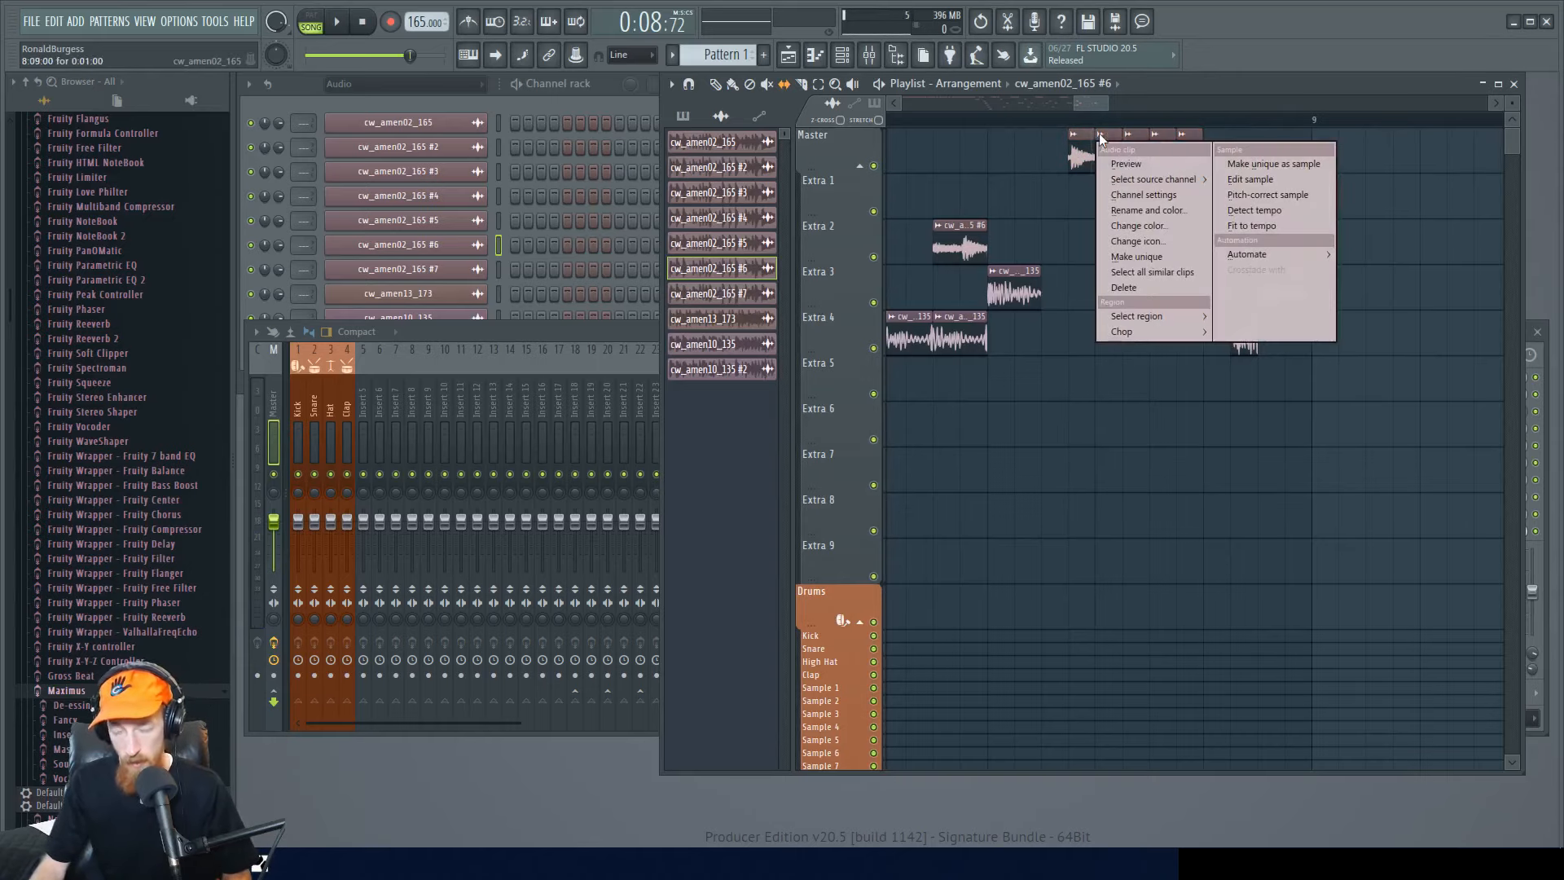
left_click(1120, 307)
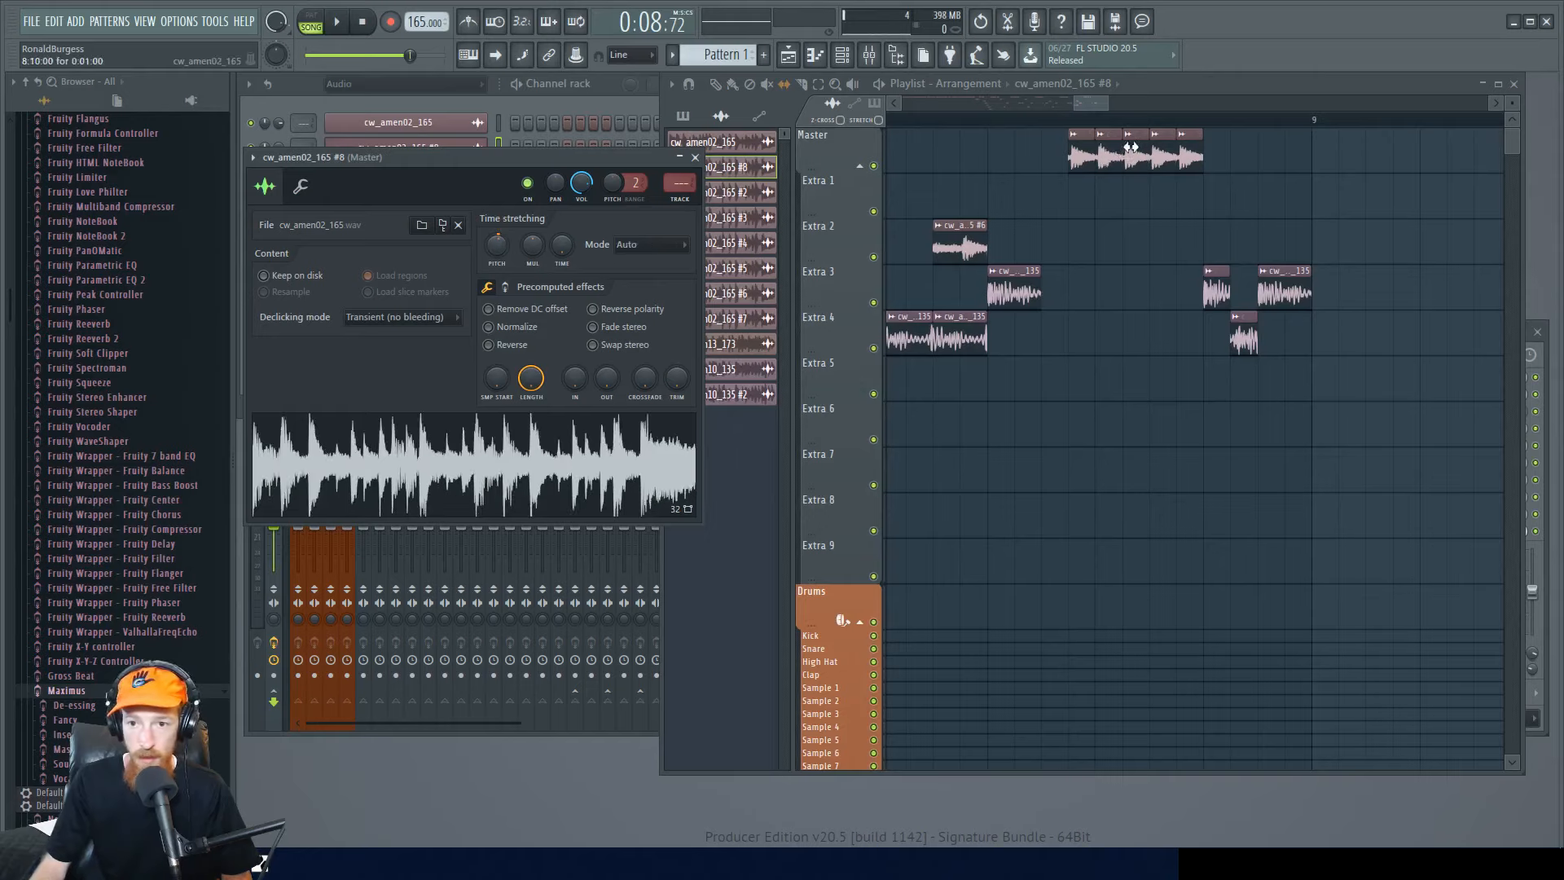
left_click(1127, 134)
left_click(1149, 307)
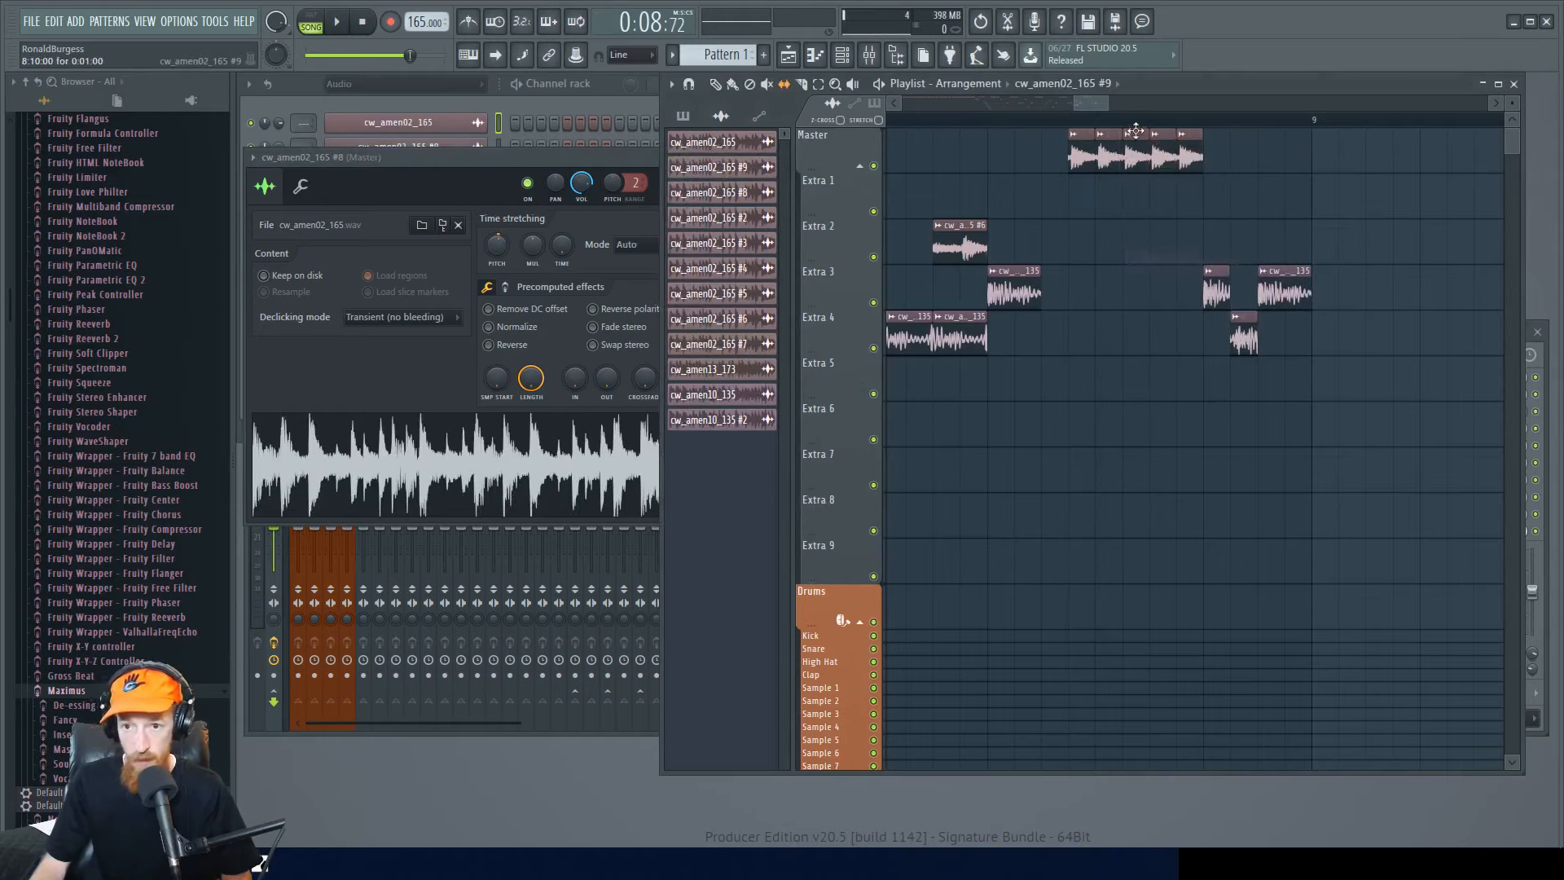
left_click_drag(518, 266, 518, 254)
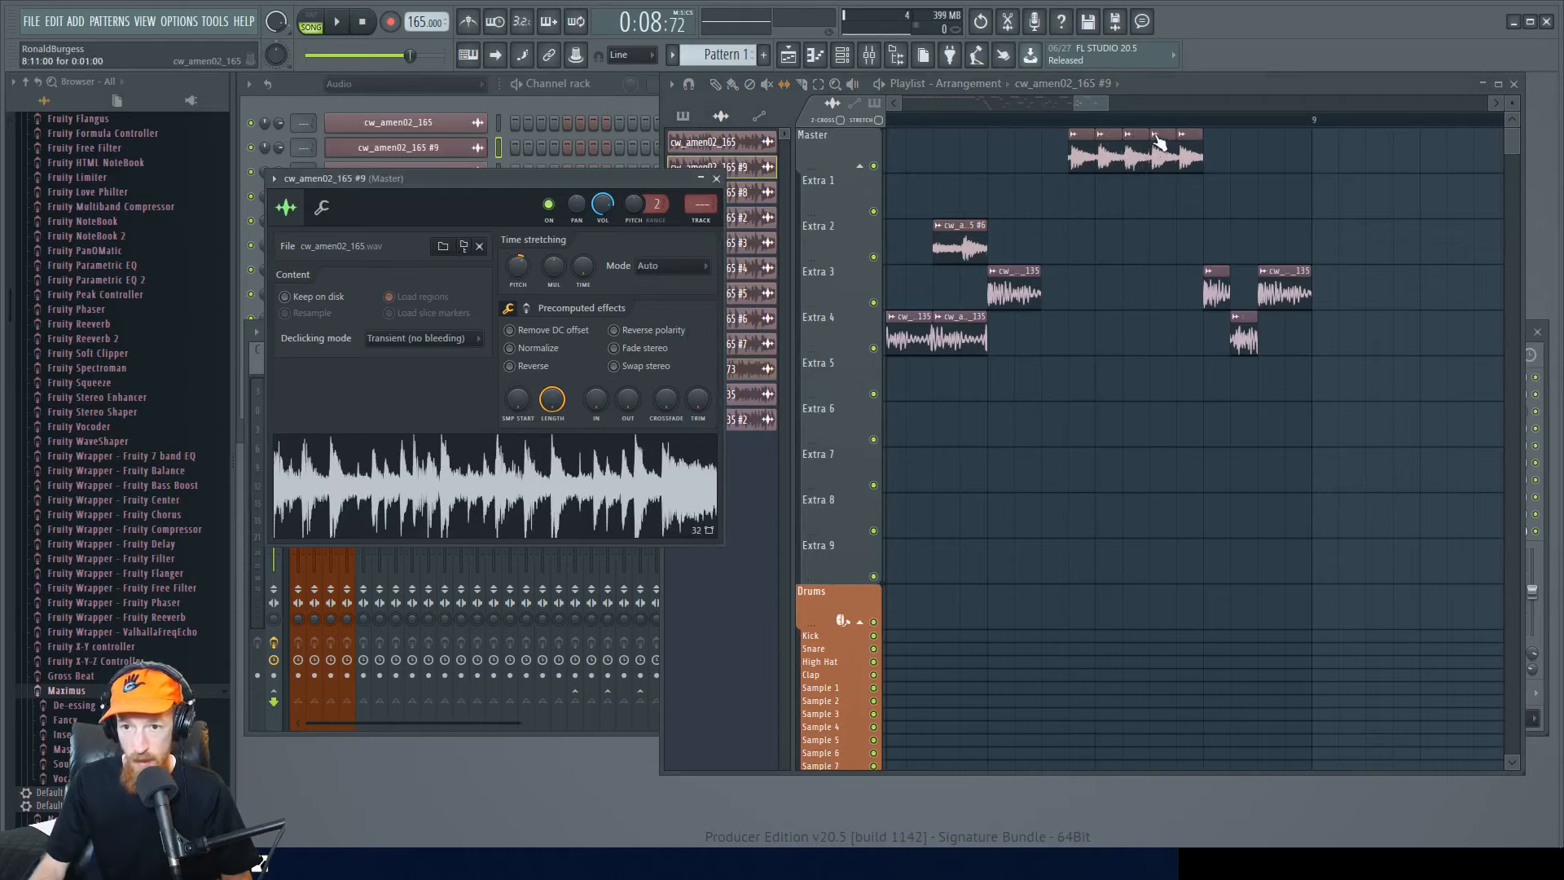
- Make the fourth cw_amen02_165 slice of the bar 8 roll unique and raise its channel pitch
left_click(1155, 134)
left_click(1177, 307)
left_click_drag(530, 293, 530, 277)
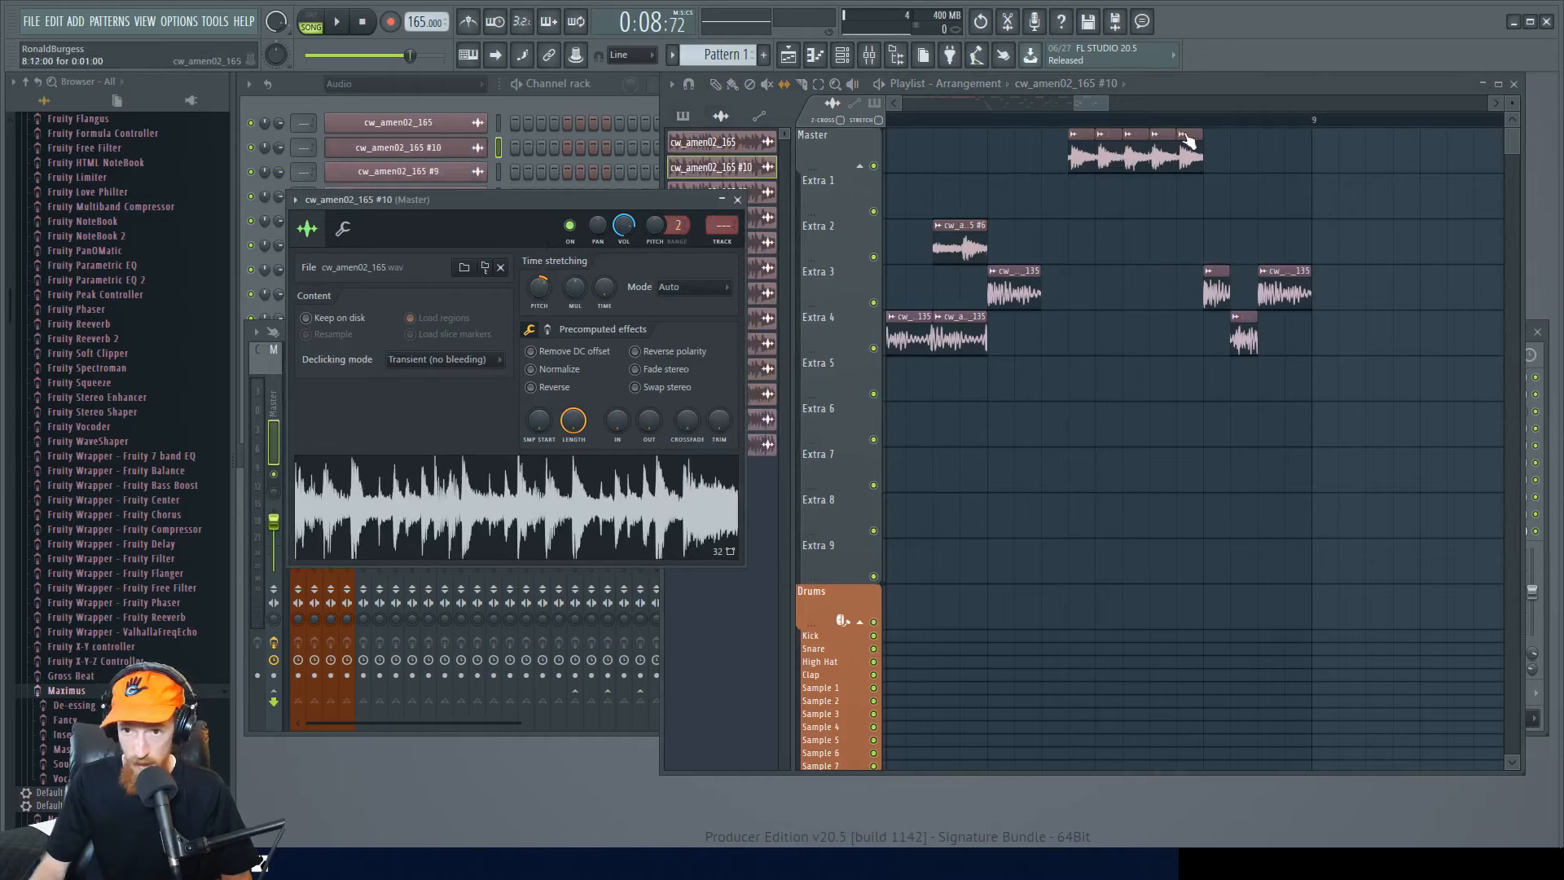
- Make the fifth cw_amen02_165 slice of the bar 8 roll unique and raise its time-stretching pitch
left_click(1185, 136)
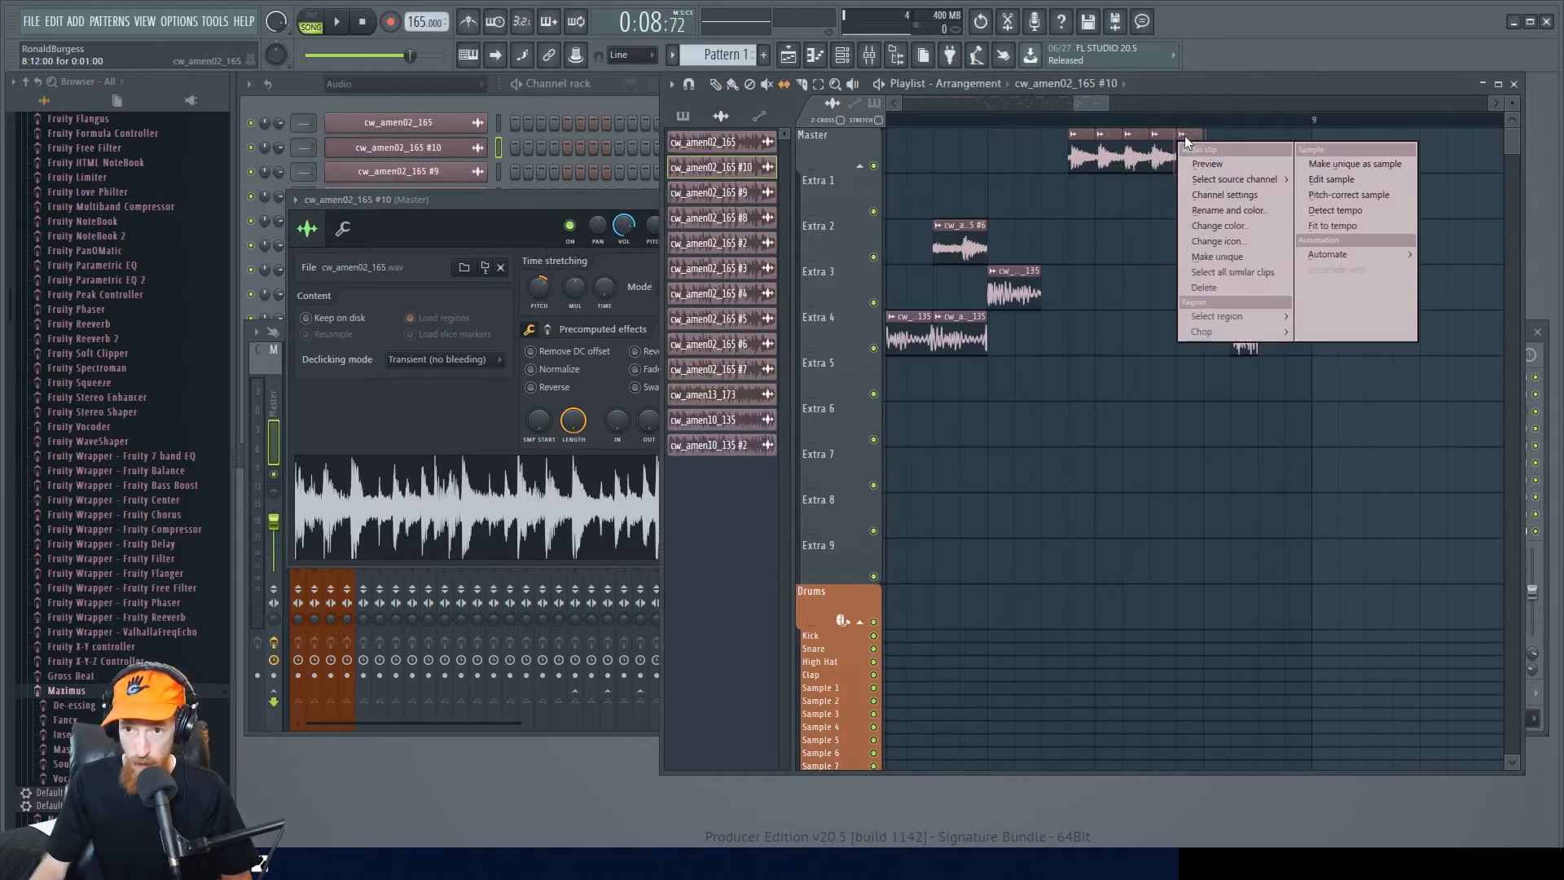
left_click(1204, 307)
double_click(1188, 143)
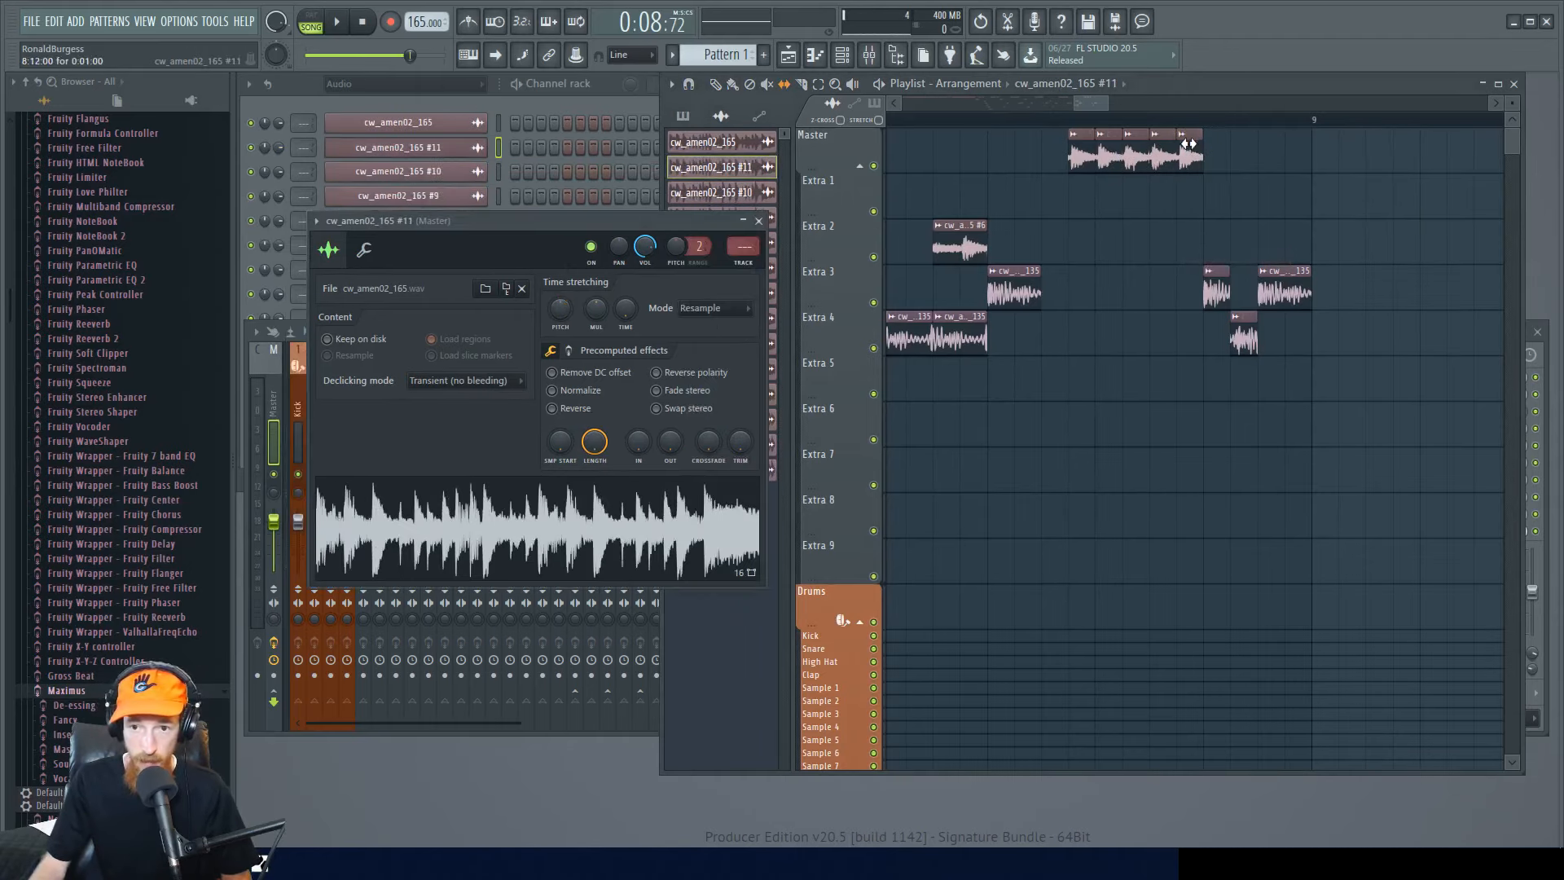
left_click_drag(560, 309, 560, 299)
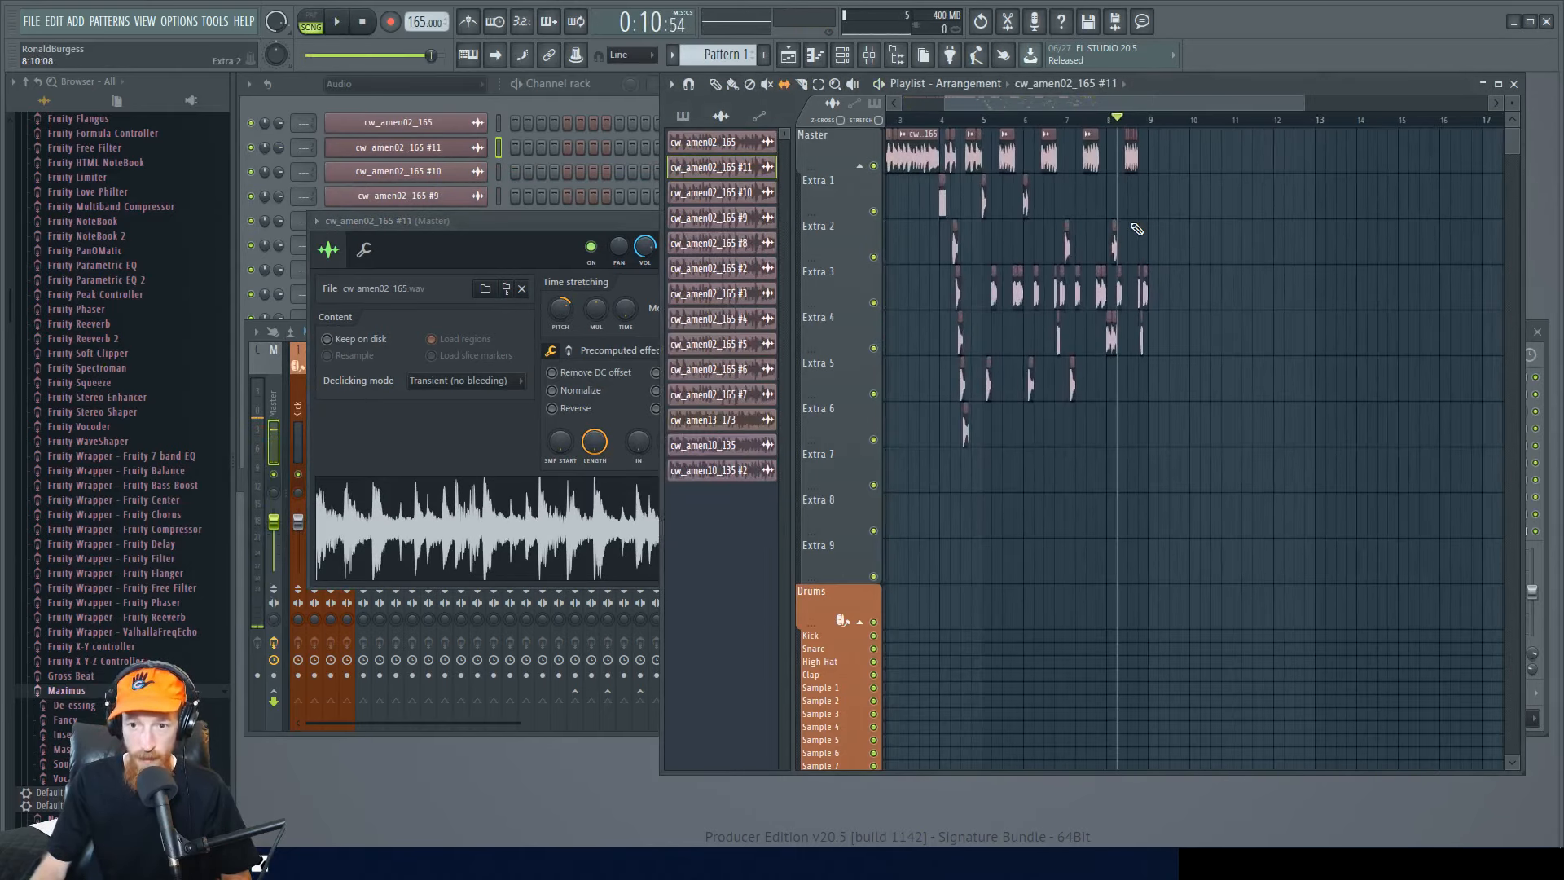
- Play back the arrangement from bar 3 through the pitched roll in bar 8
left_click(909, 122)
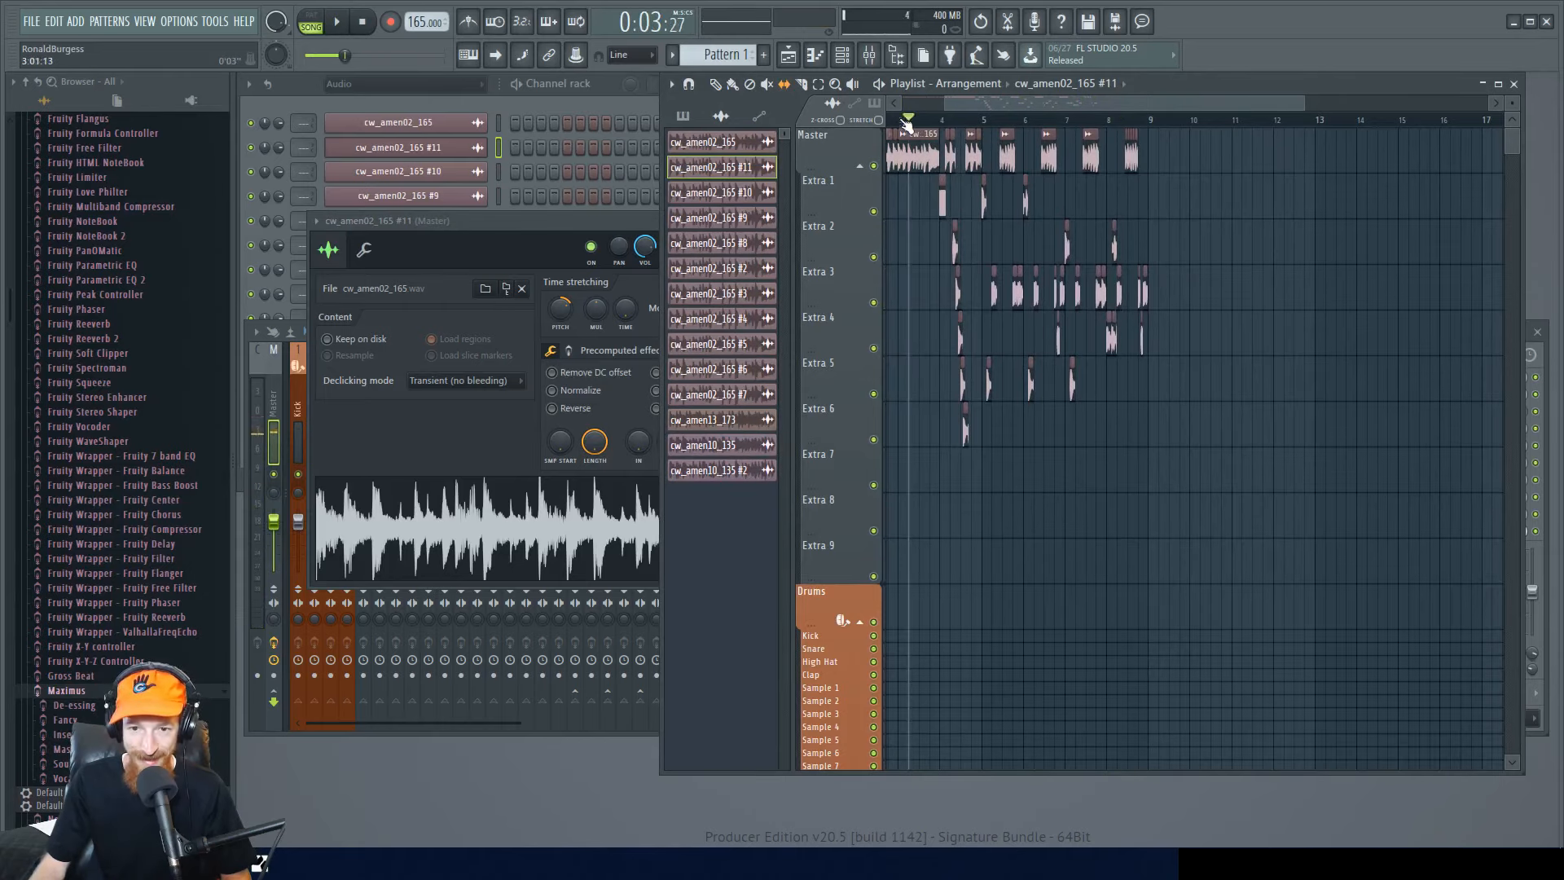
key("space")
scroll(1120, 232, "up", 2)
scroll(1128, 233, "down", 1)
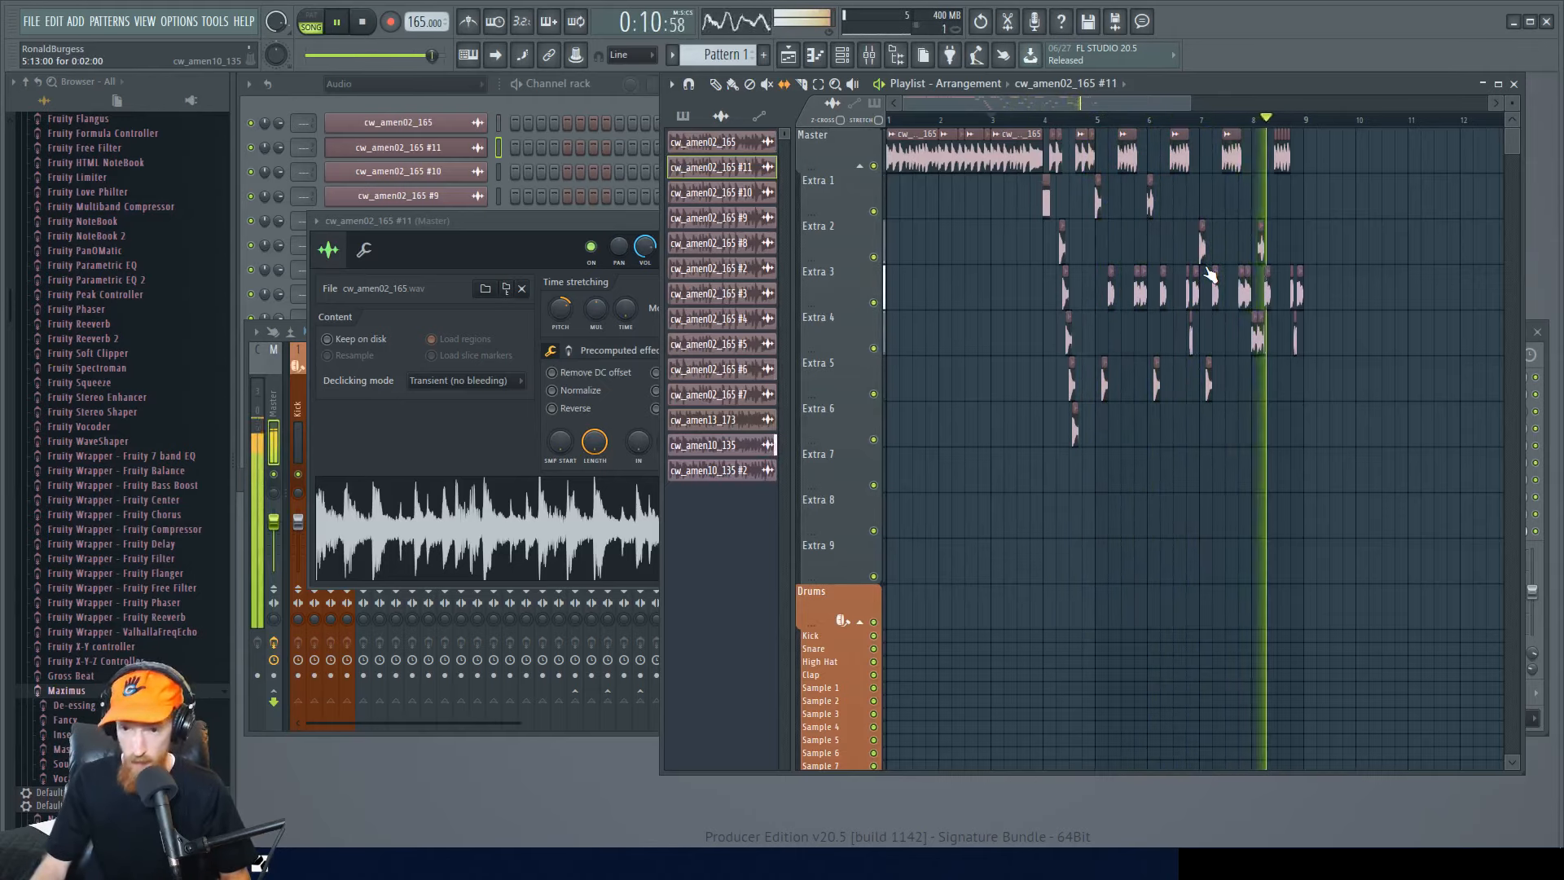
key("space")
- Select all the clips in bars 5 to 8 and duplicate them into bars 9 to 12
scroll(1218, 216, "up", 3)
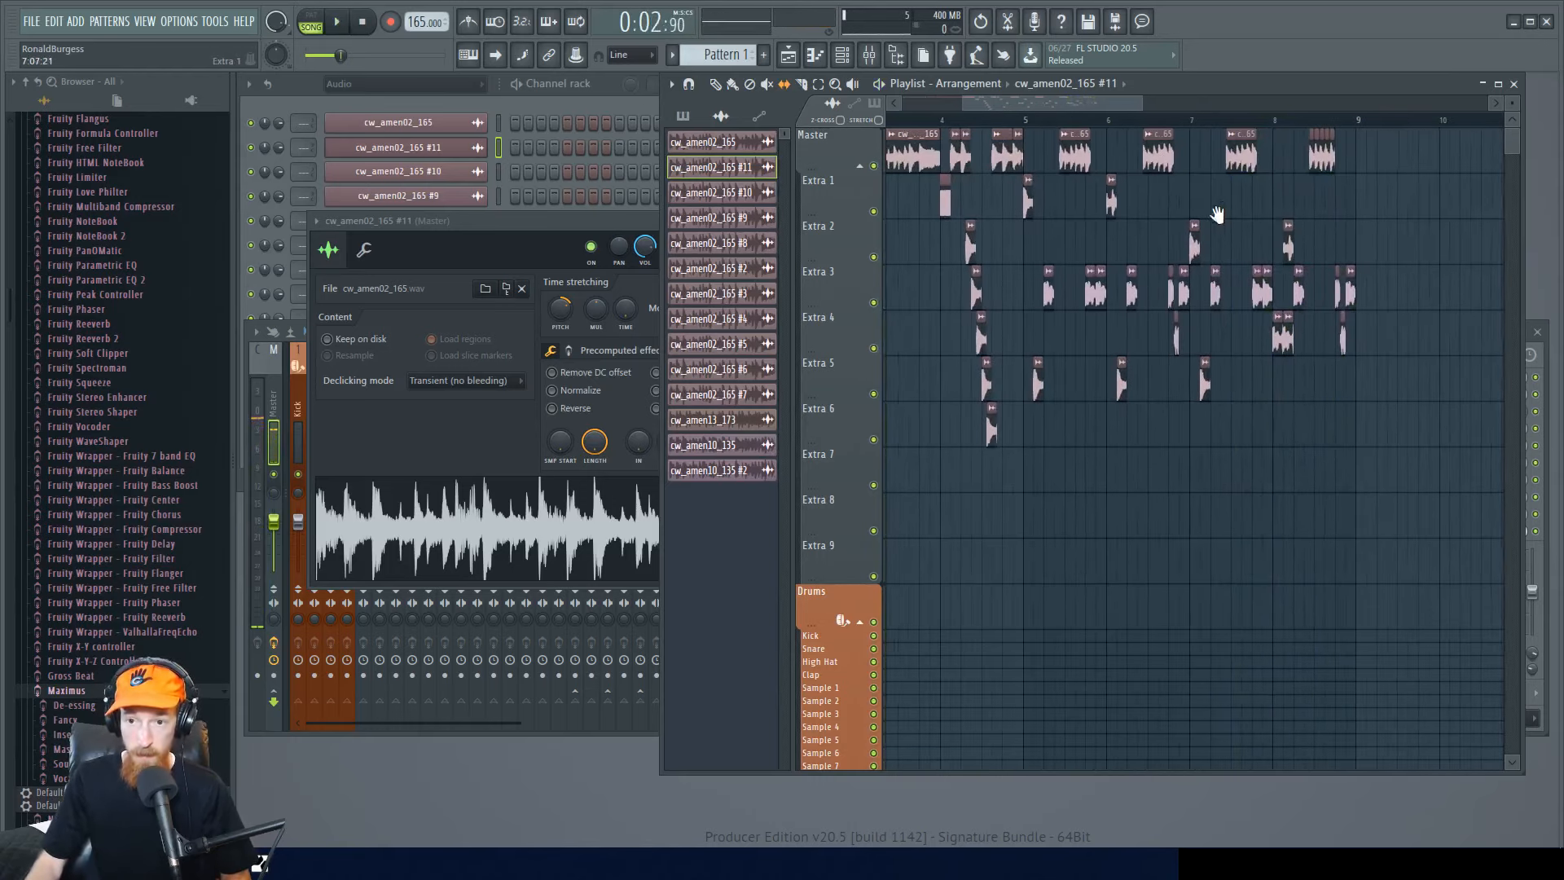
left_click_drag(983, 128, 1408, 447)
key("ctrl+b")
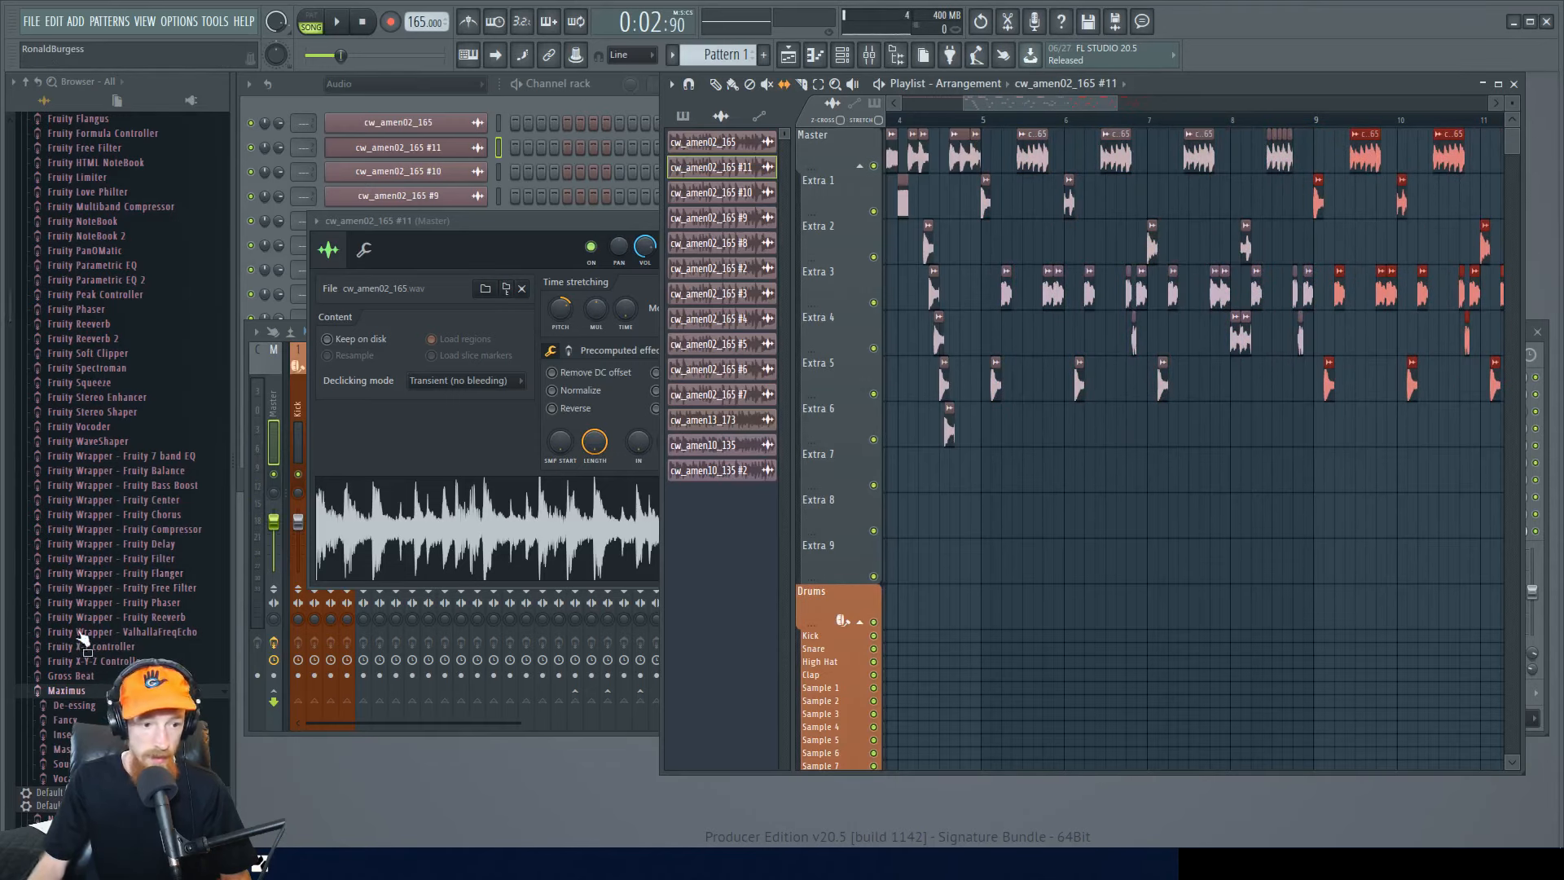
- Audition cw_amen16_167, cw_amen02_165 and cw_amen08_165 from the WAV folder of rhythm-lab.com_amen_vol.1
scroll(139, 228, "up", 10)
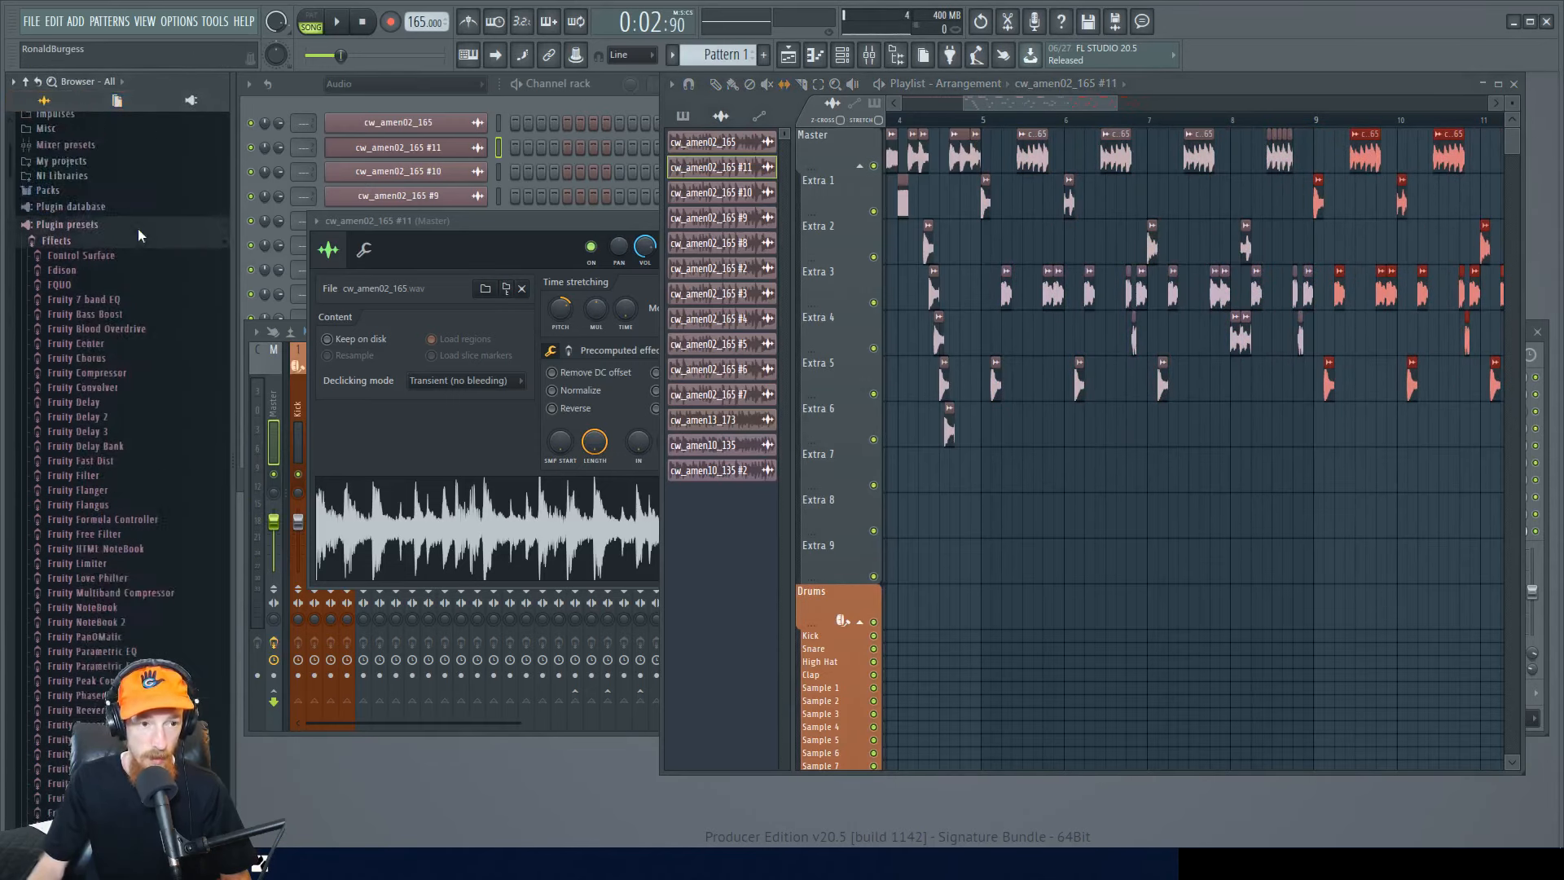
scroll(98, 391, "down", 15)
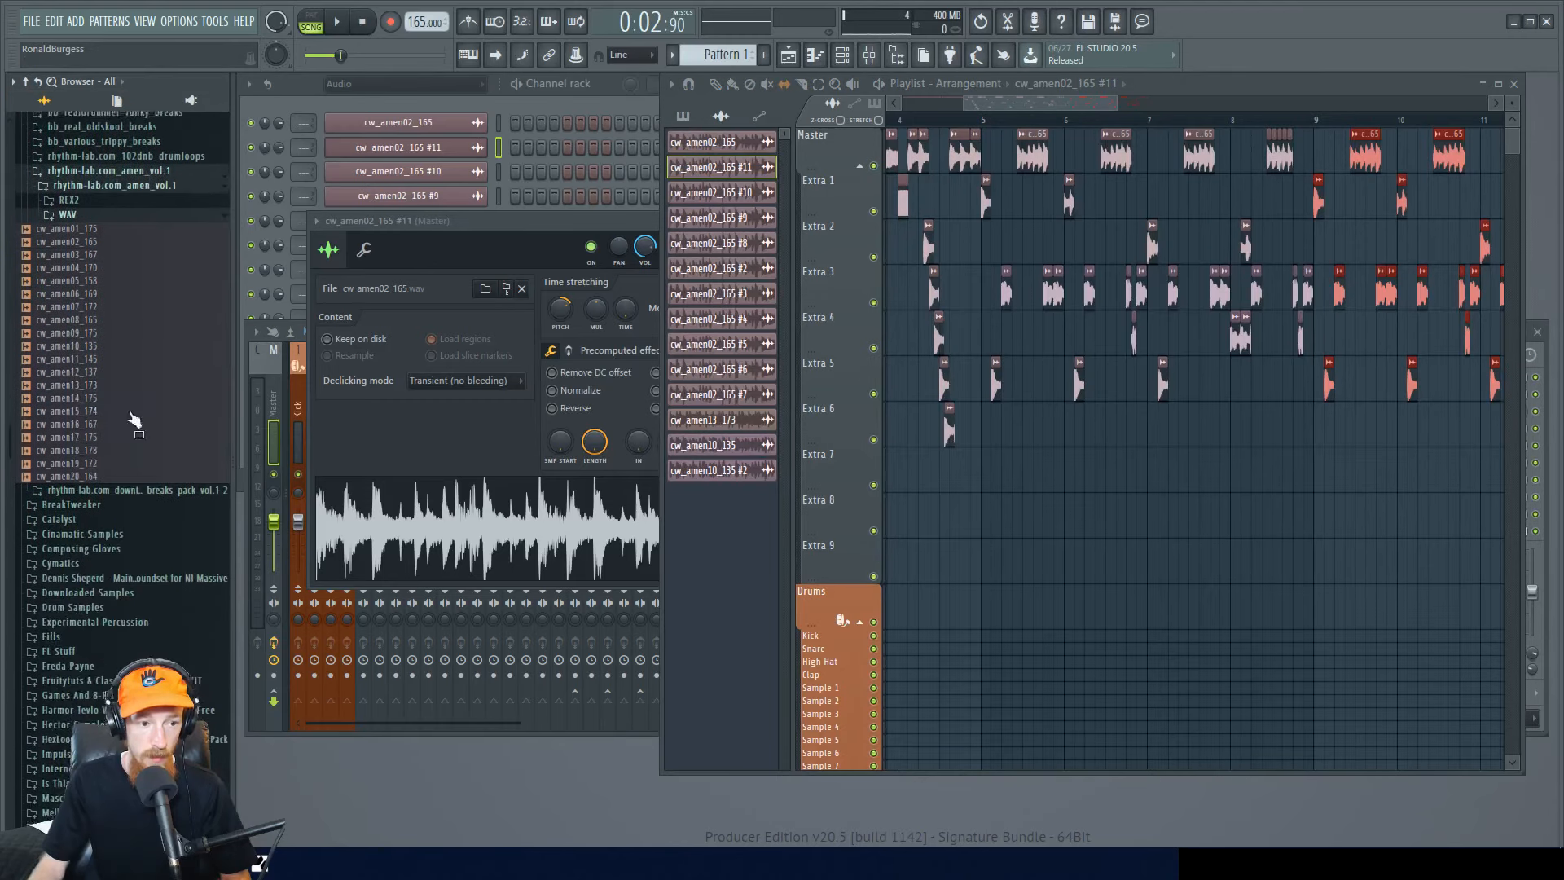
left_click(103, 419)
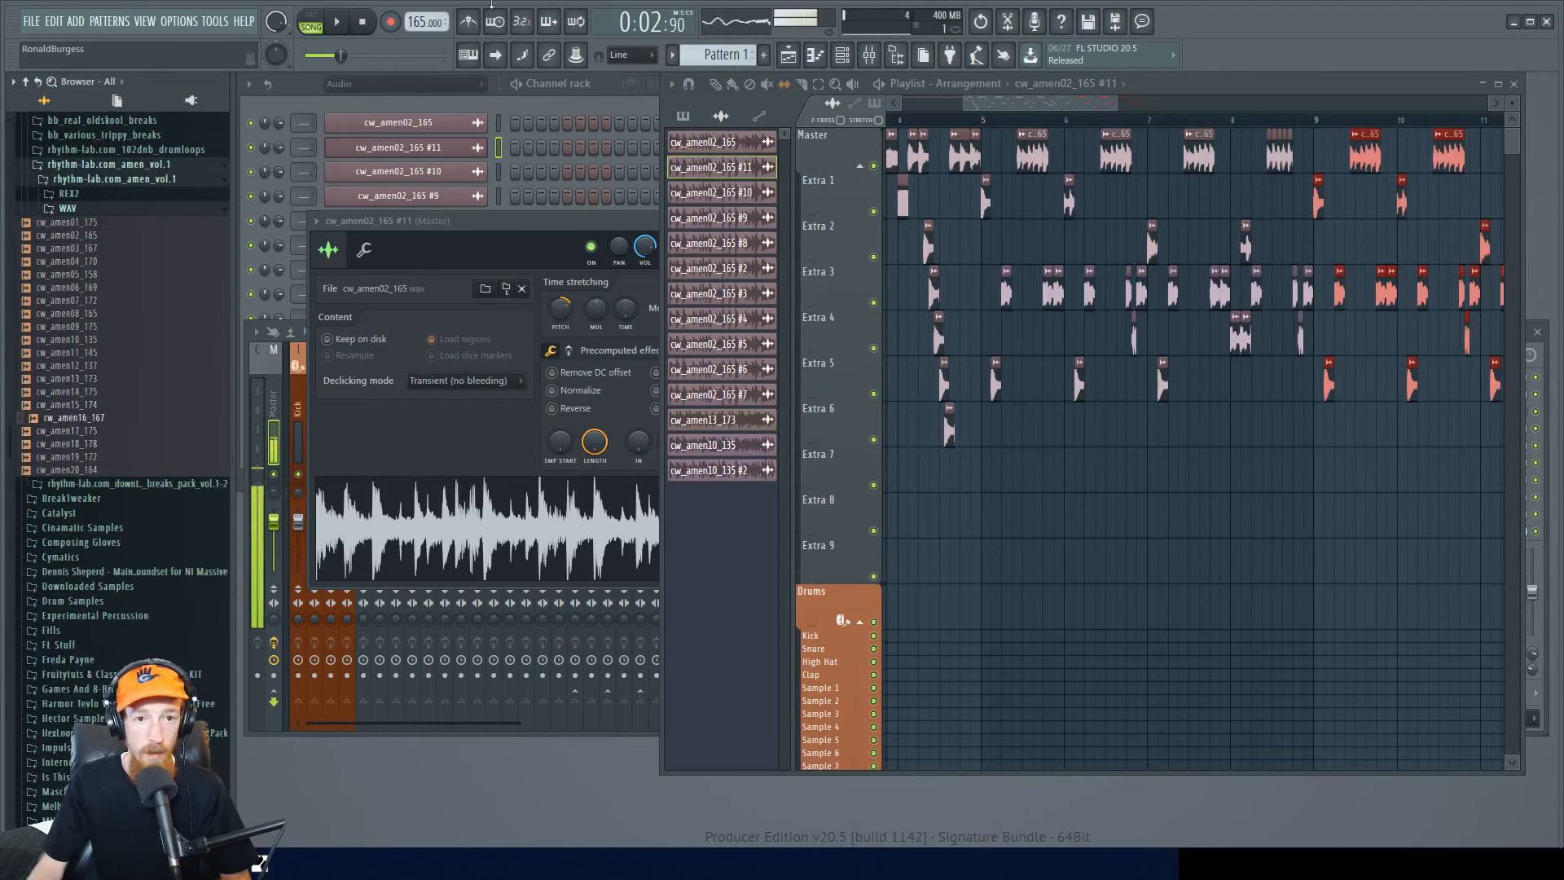
left_click(362, 24)
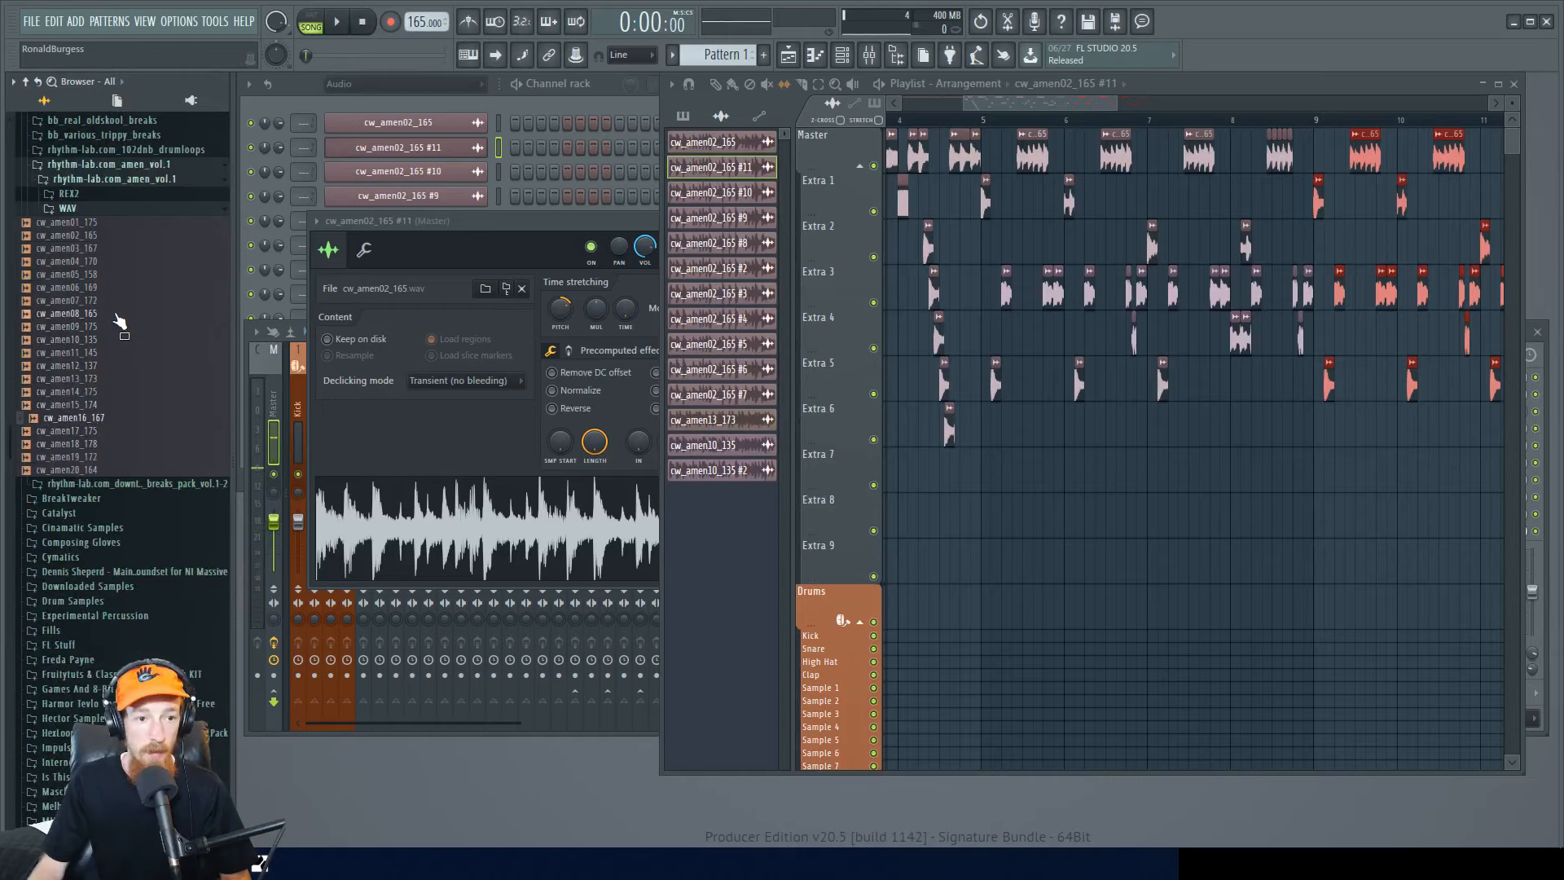
left_click(79, 236)
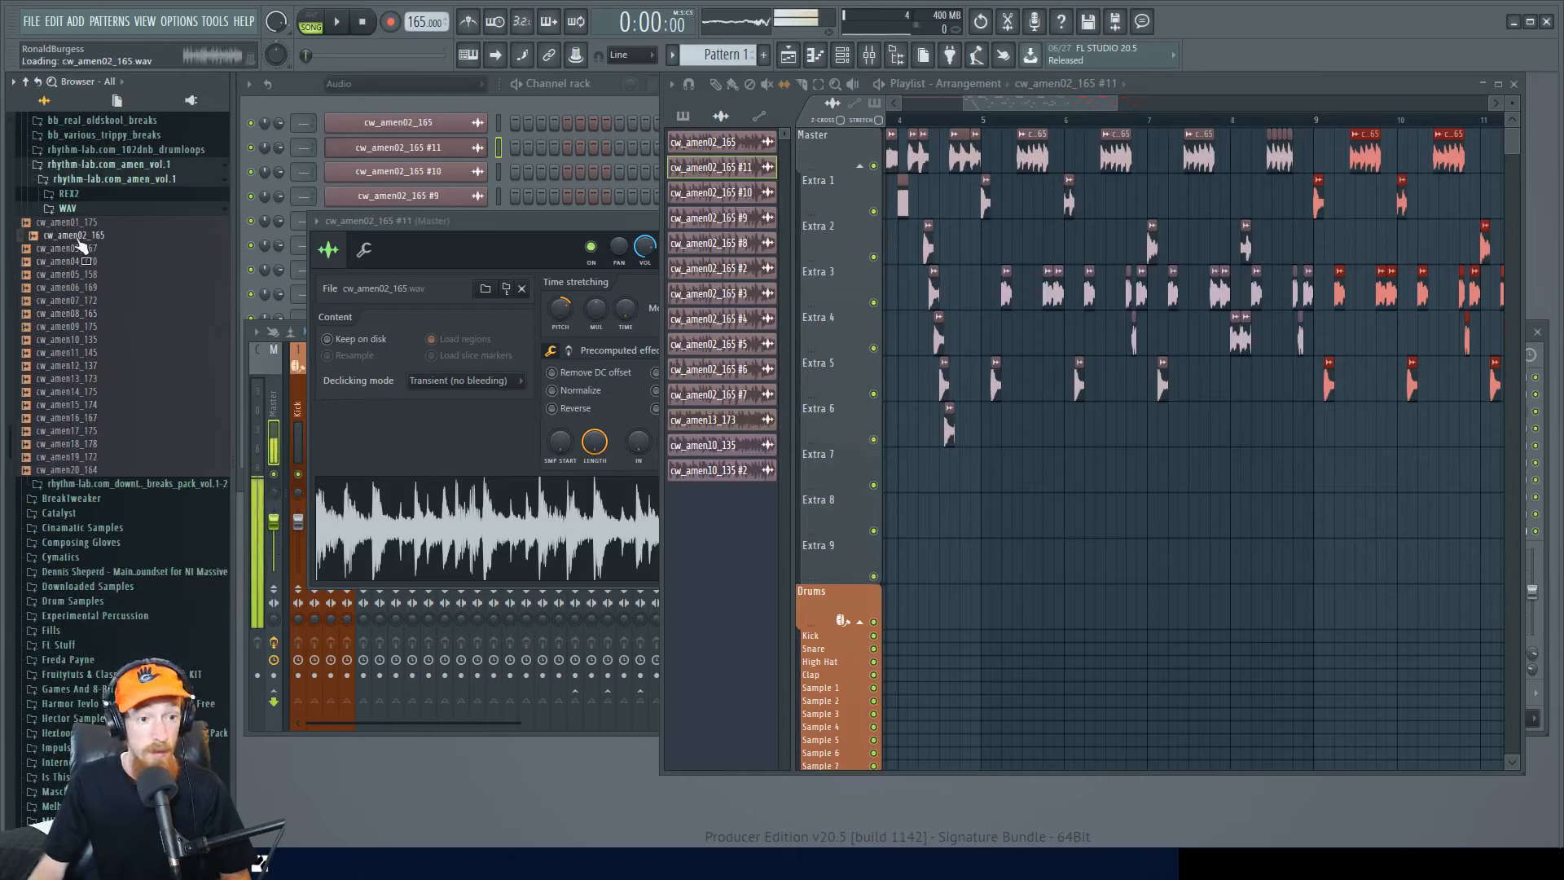
left_click(82, 315)
- Place cw_amen08_165 on Extra 6 at bar 9 and duplicate it once to cover bars 9 to 12
left_click_drag(84, 326, 1342, 440)
left_click_drag(1356, 476, 792, 540)
left_click_drag(1040, 505, 1134, 486)
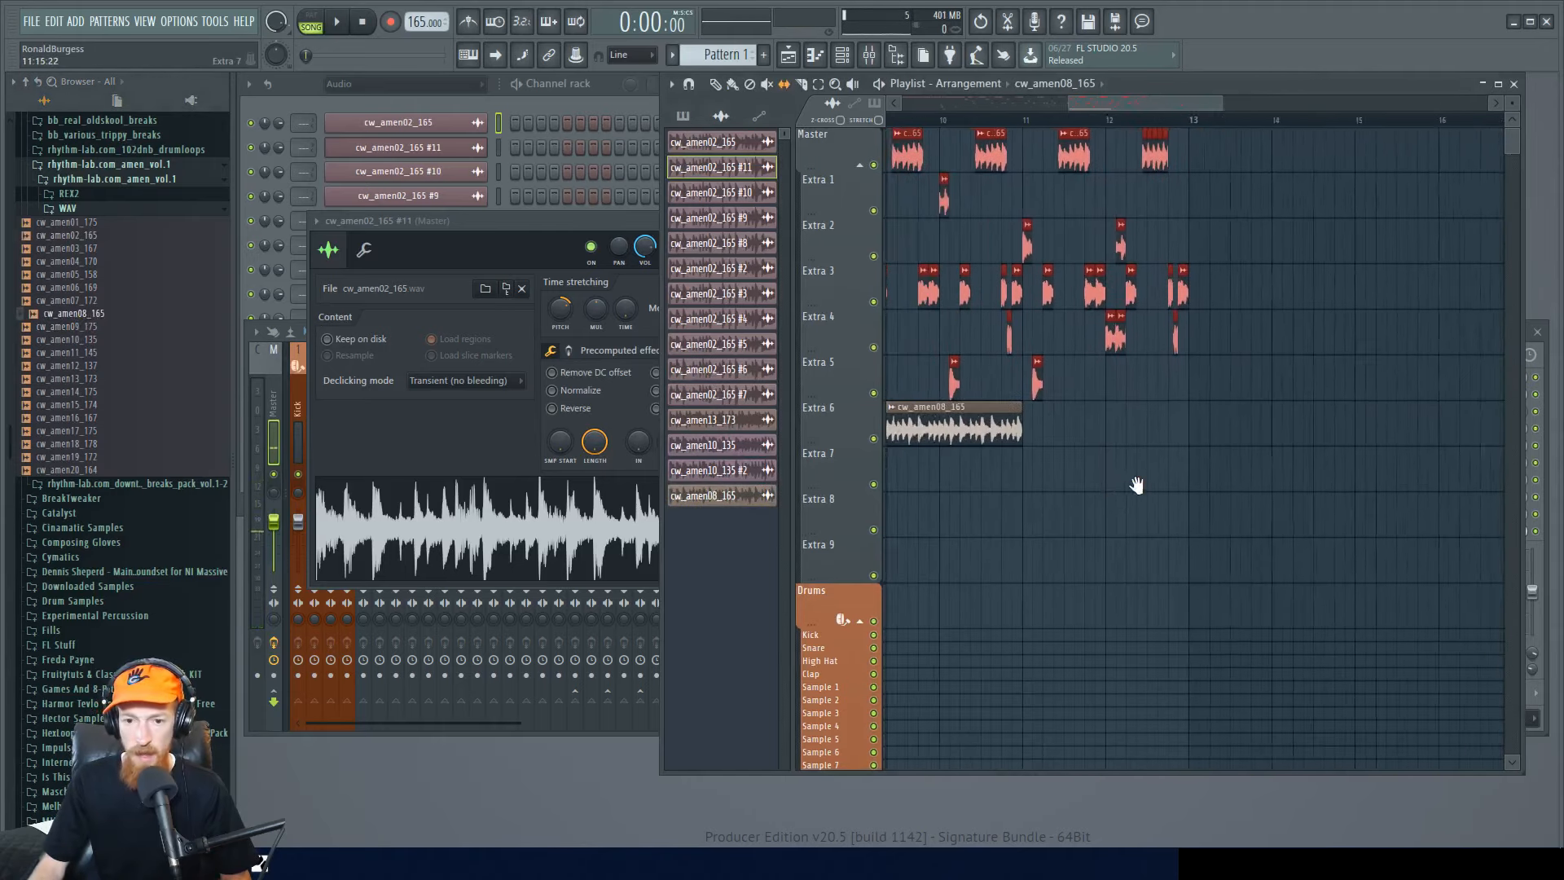
scroll(1133, 481, "down", 3)
left_click(1061, 432, "ctrl")
key("ctrl+b")
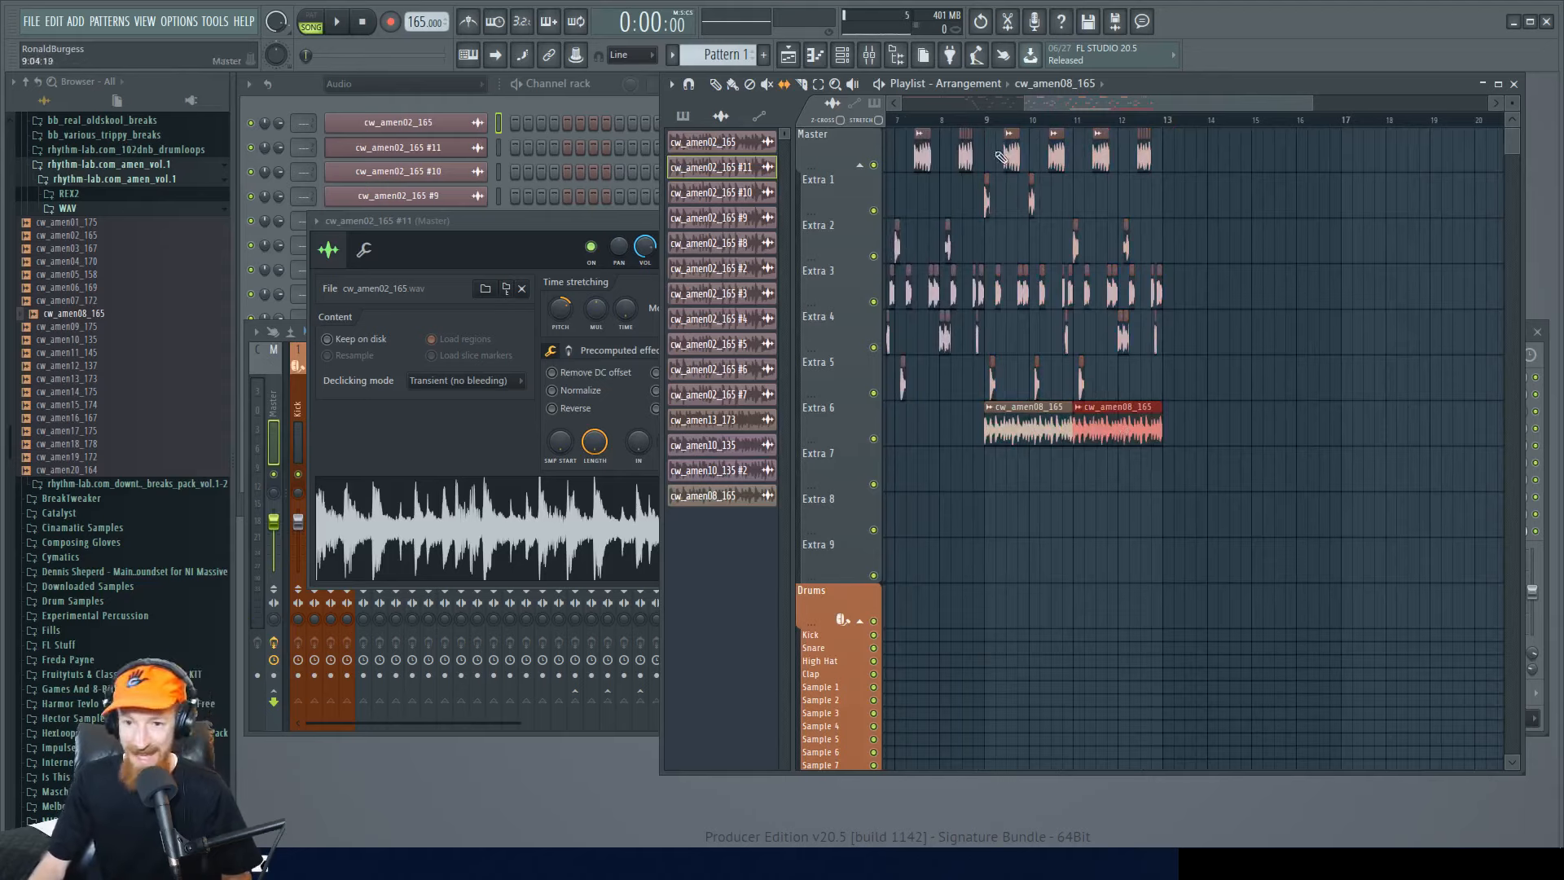
- Play back bars 9 to 12 to check the layered cw_amen08_165 break
left_click(988, 124)
key("space")
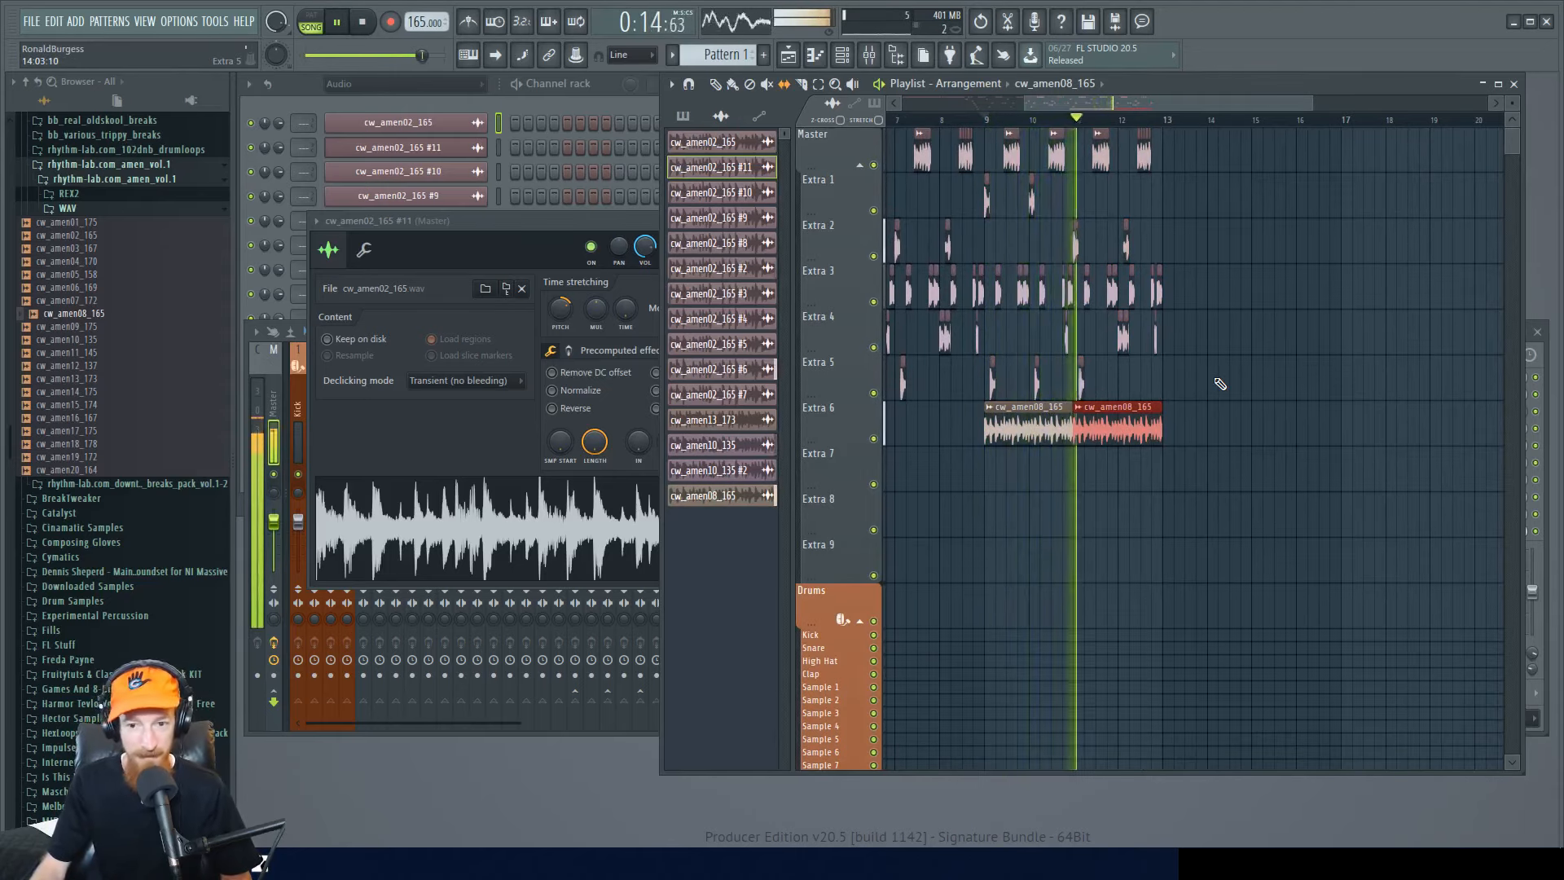
scroll(1230, 381, "up", 3)
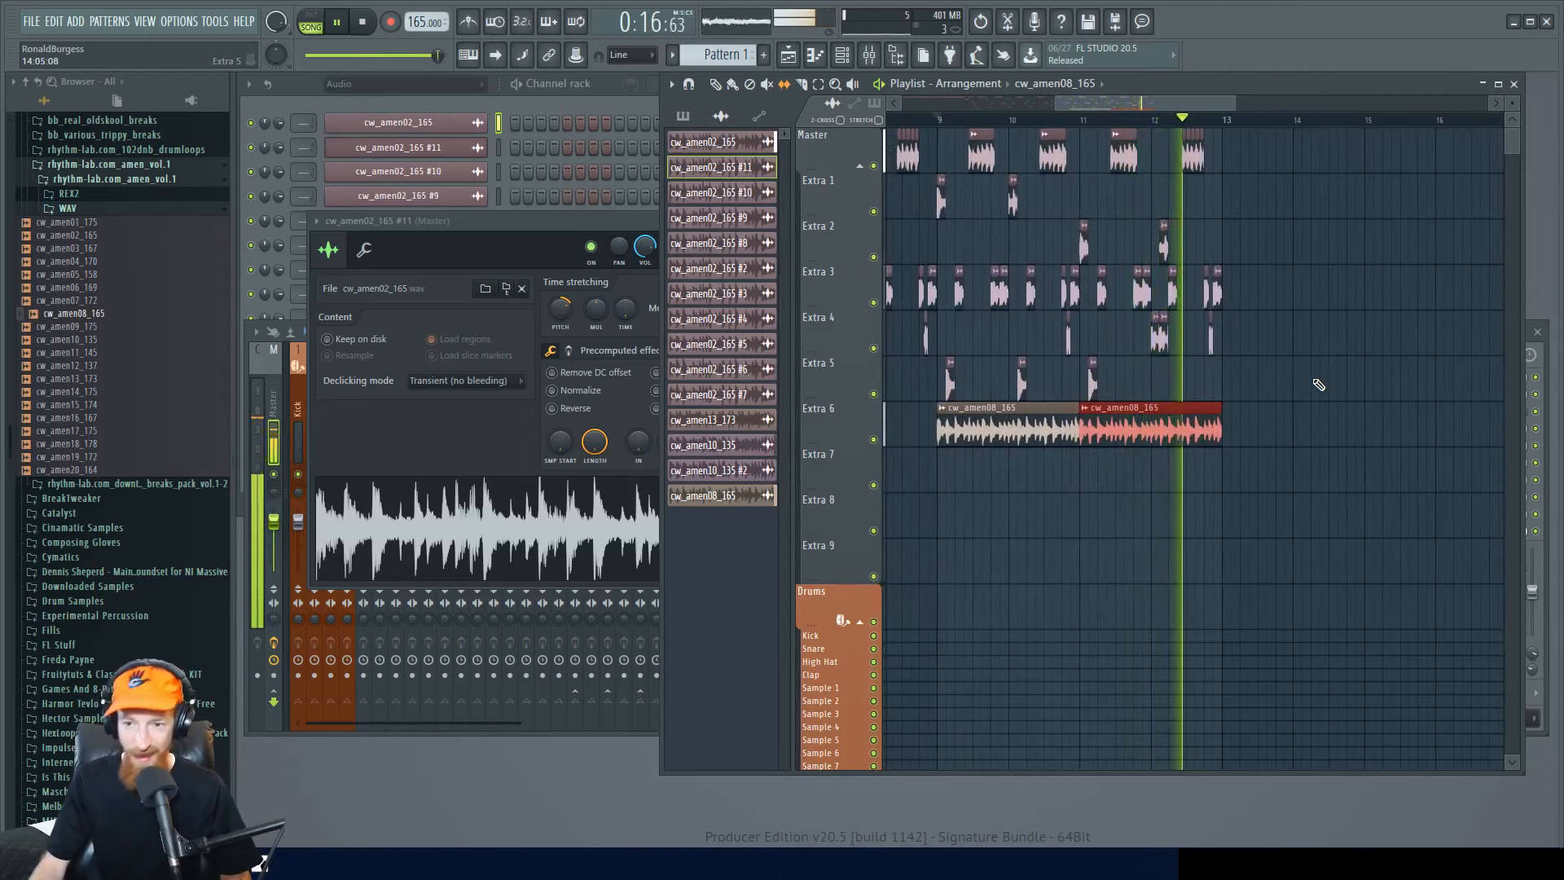
key("space")
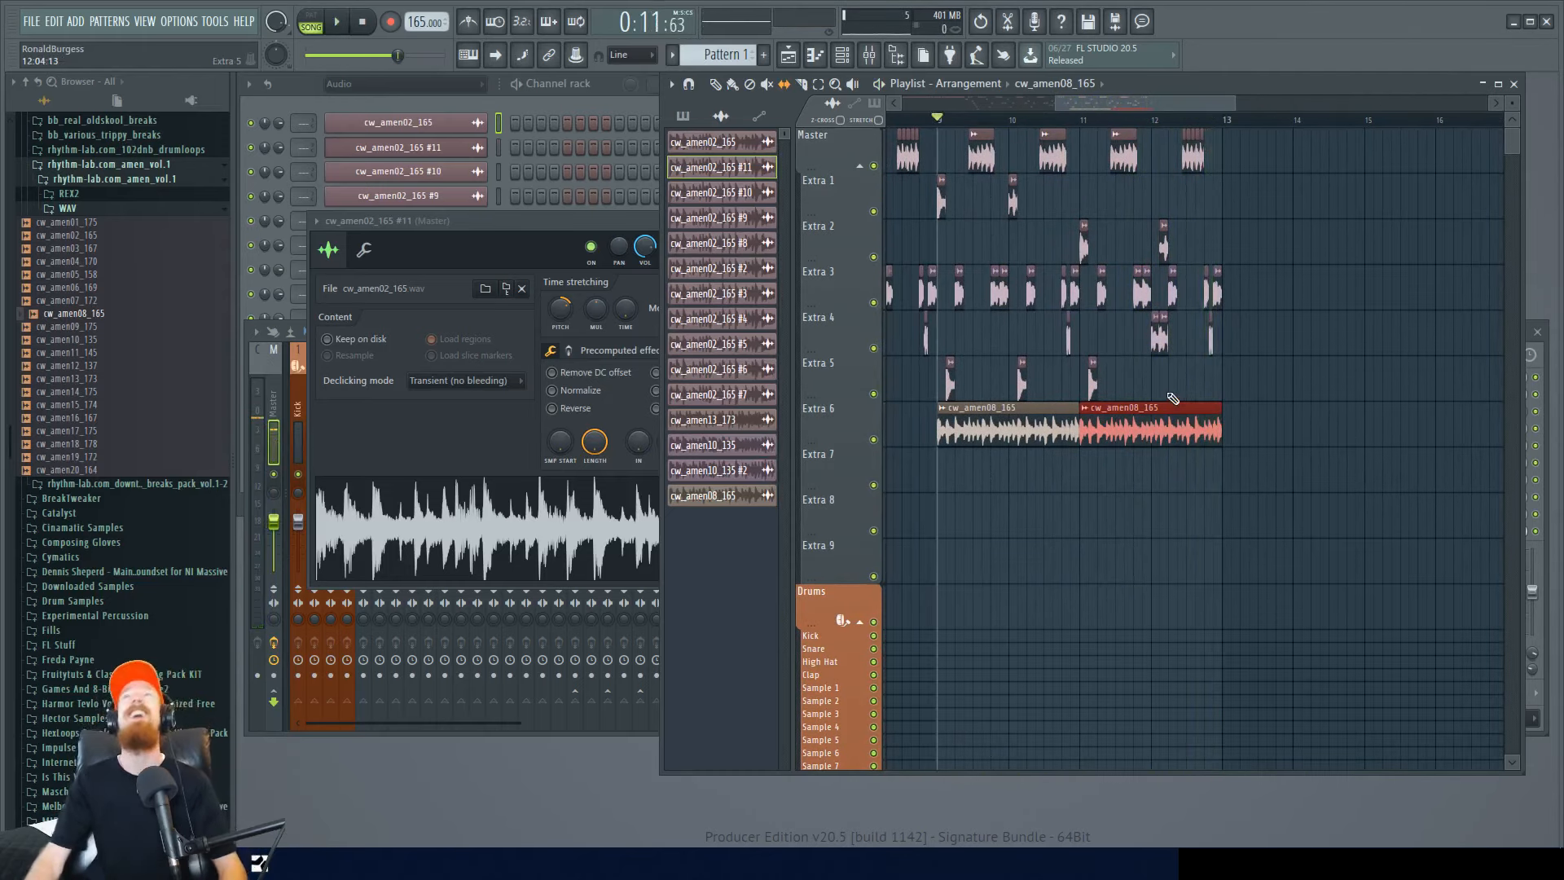
- Play back the whole arrangement from the start of bar 1 into bar 12
scroll(965, 151, "up", 2)
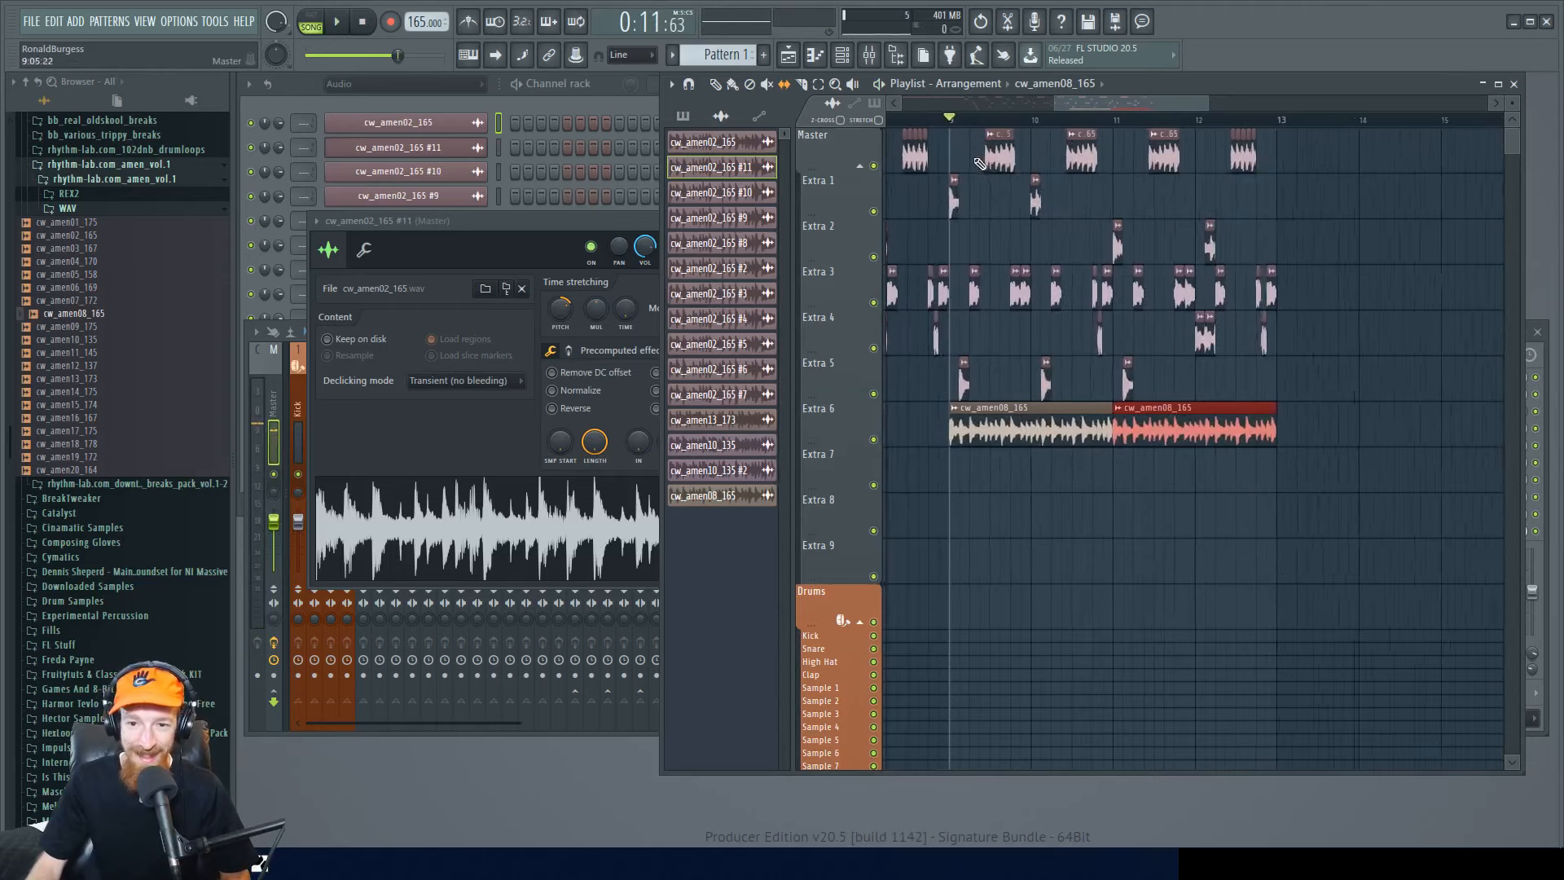
scroll(1187, 261, "down", 5)
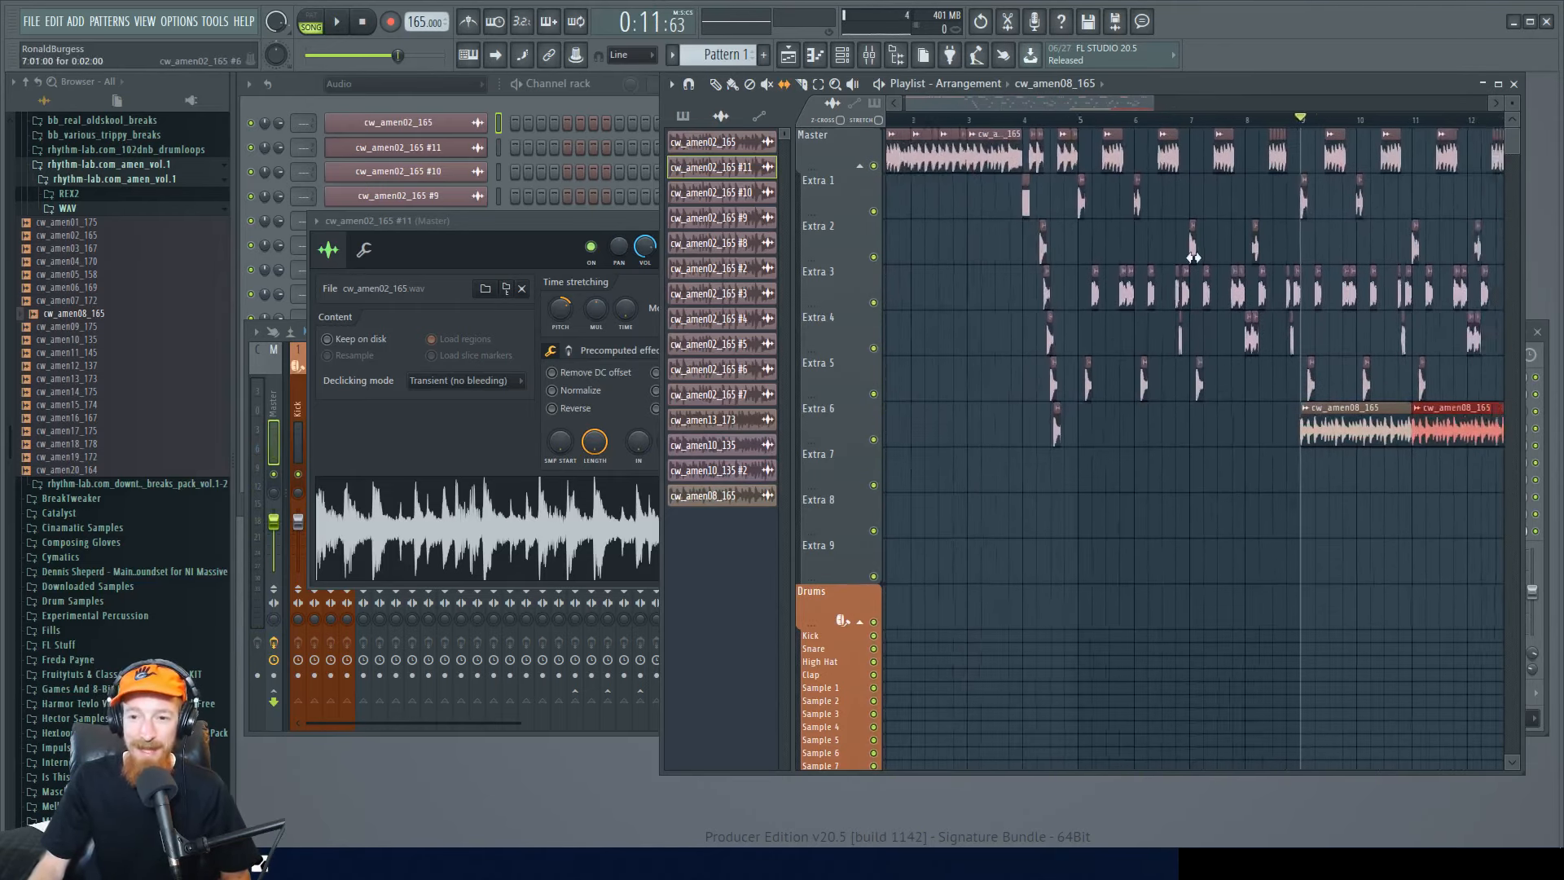
left_click_drag(953, 122, 805, 132)
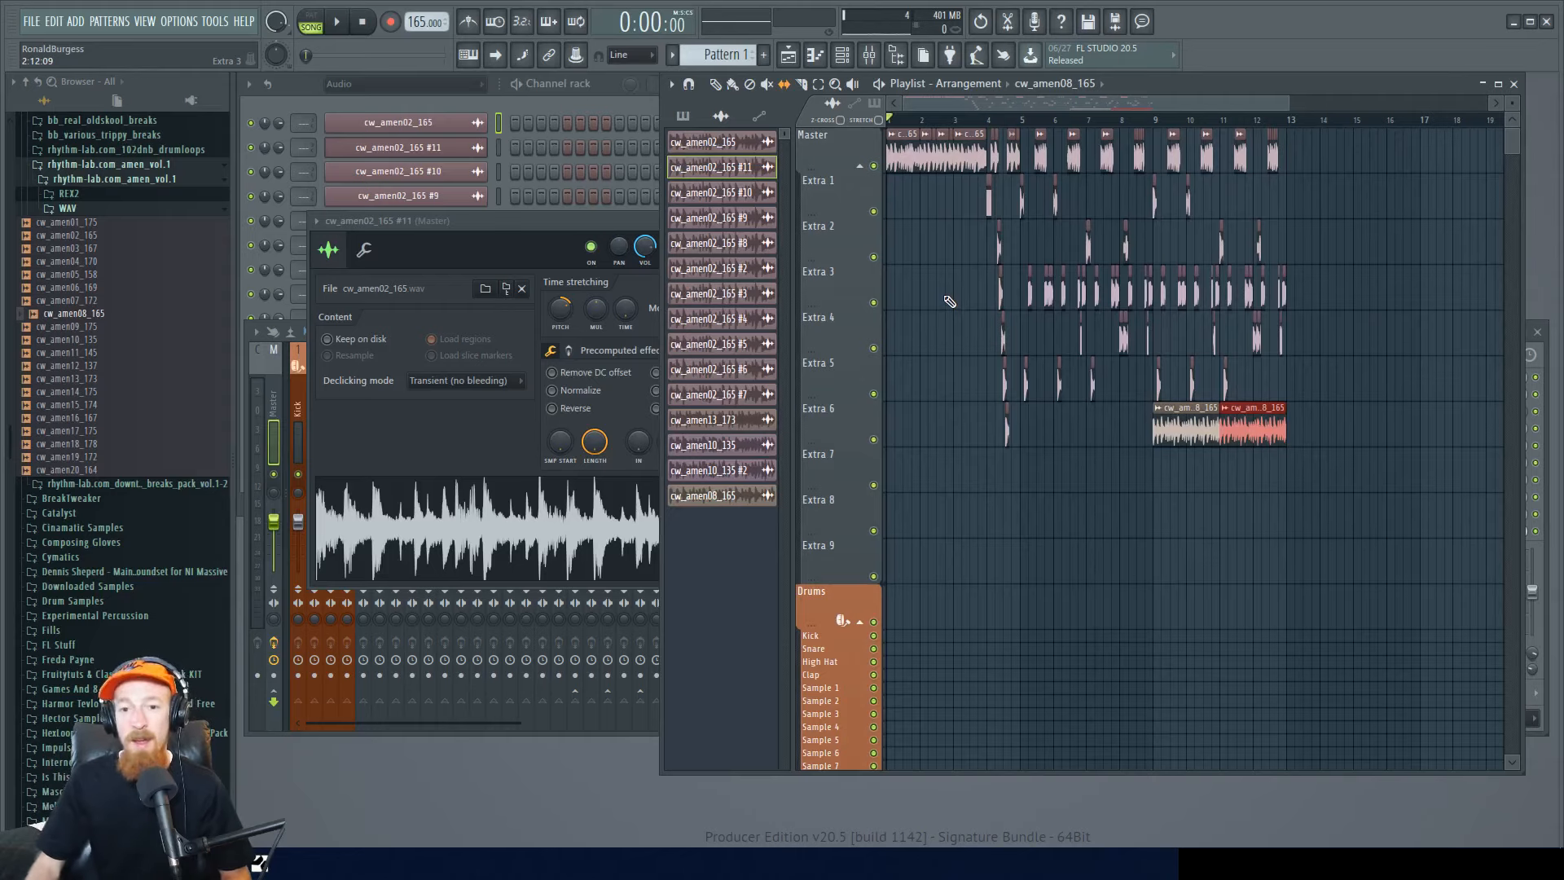
scroll(948, 302, "down", 3)
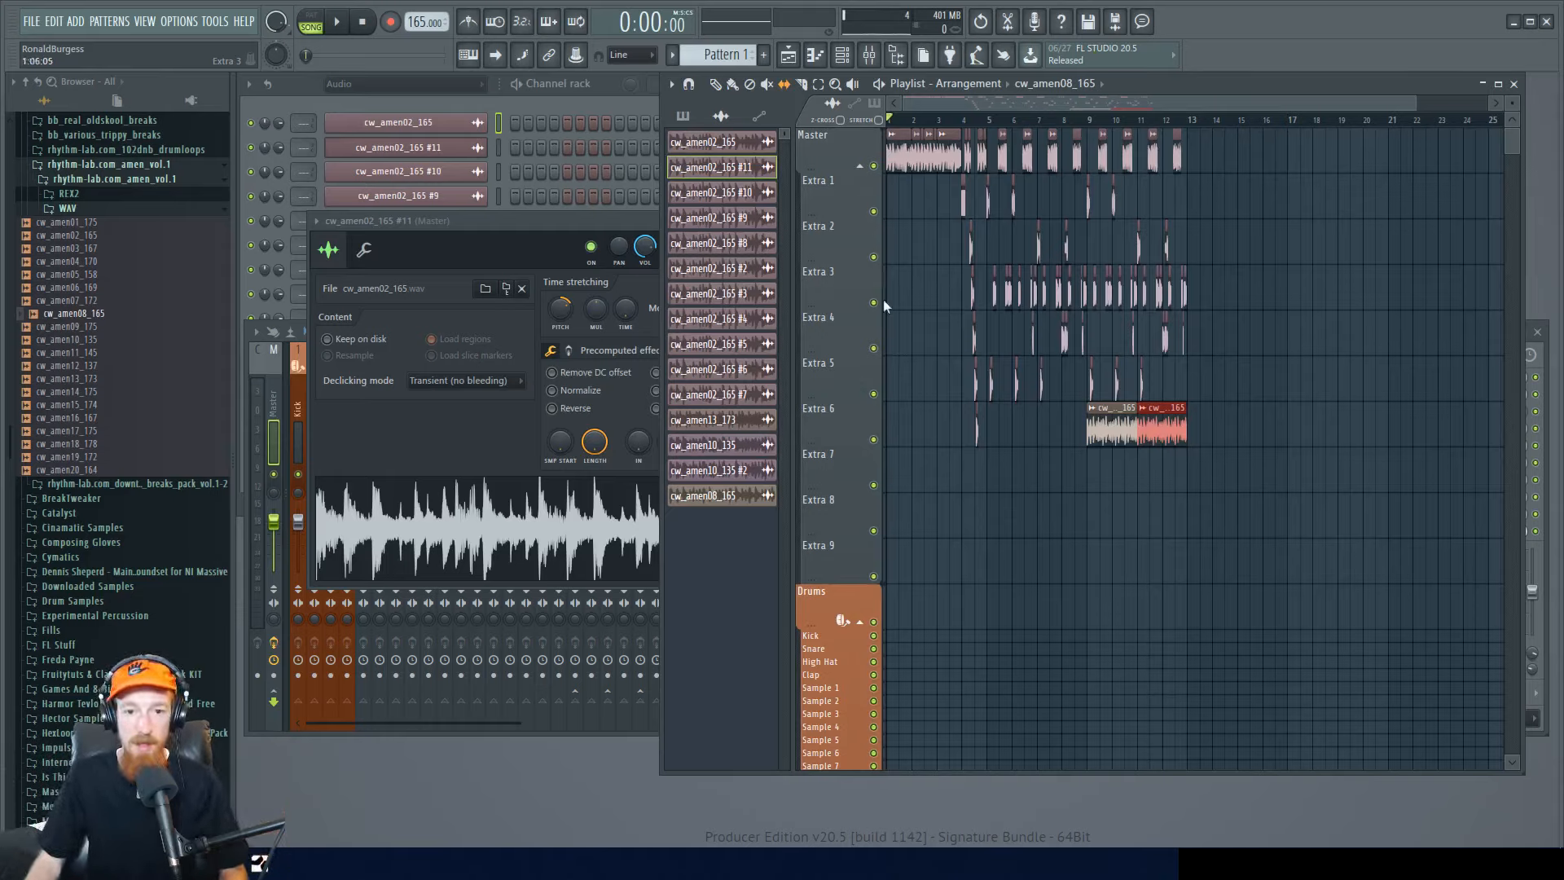
key("space")
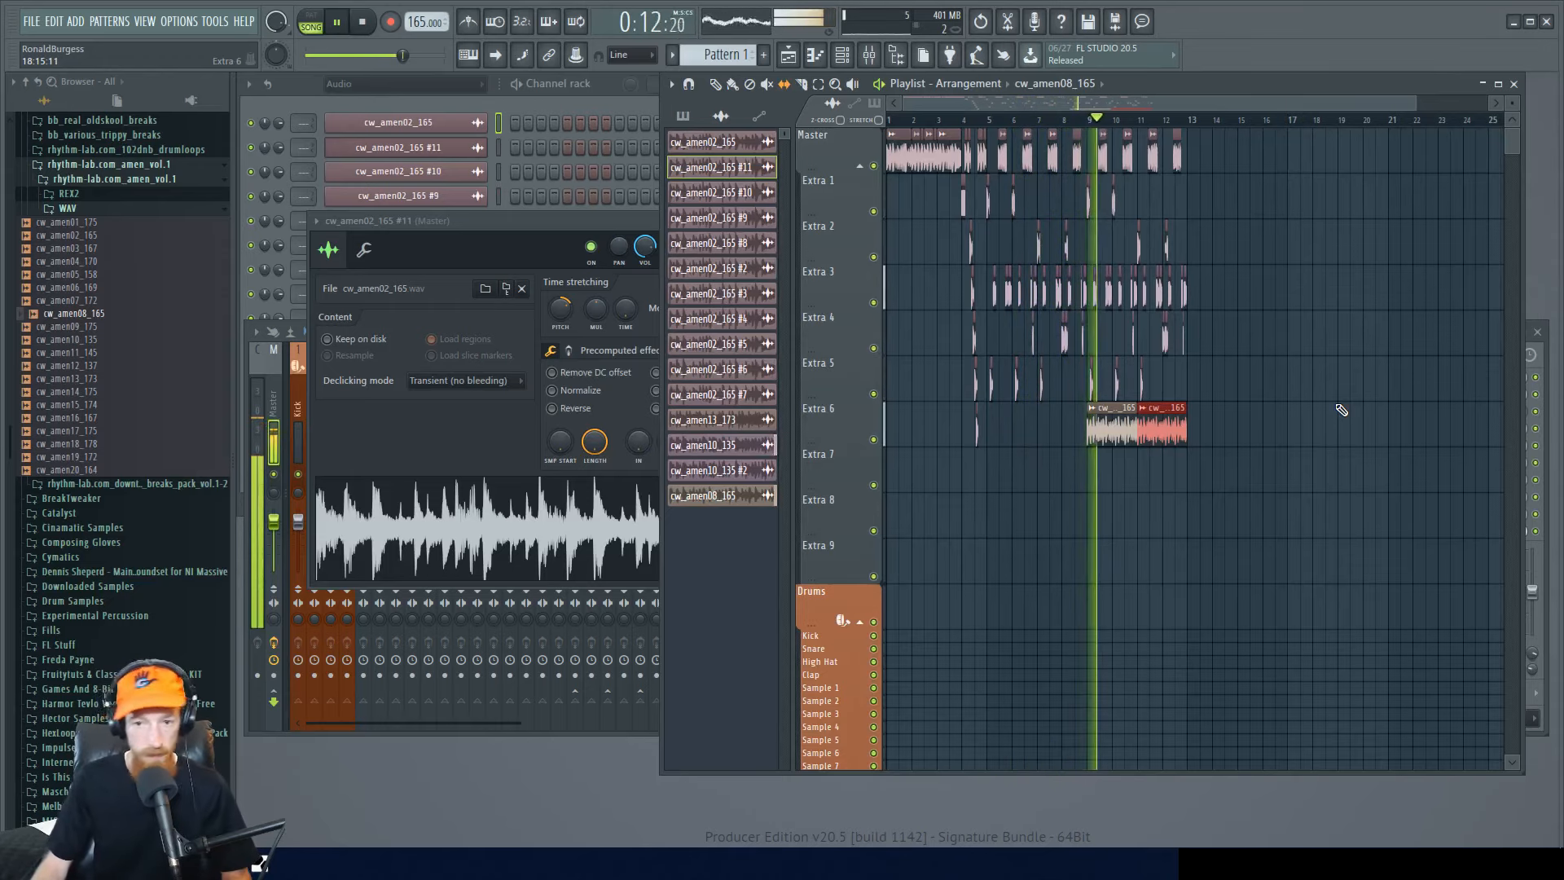
scroll(1239, 367, "up", 4)
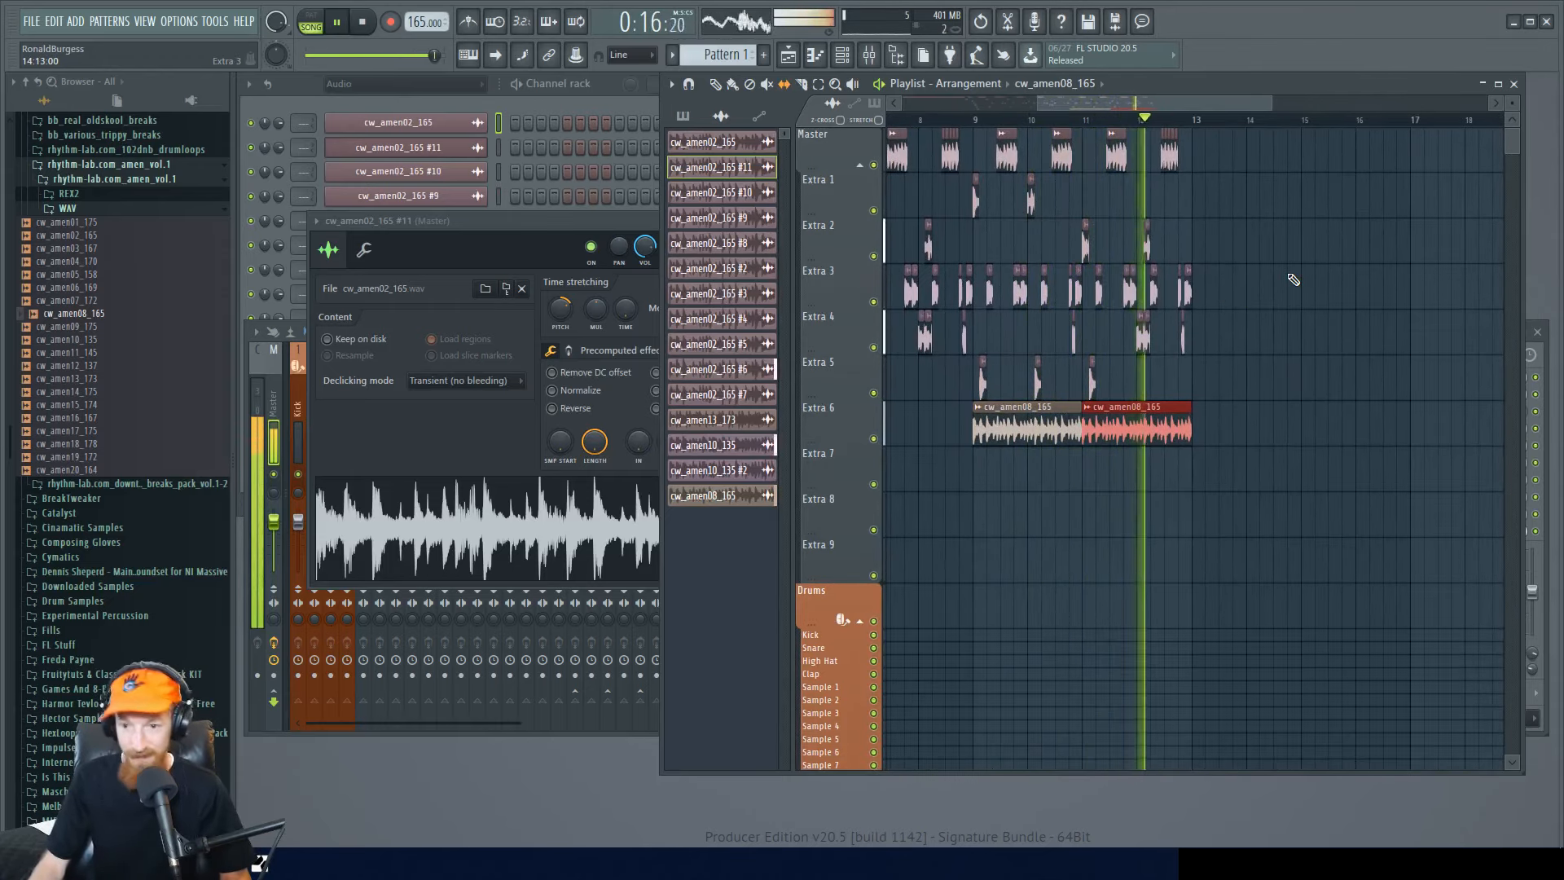
key("space")
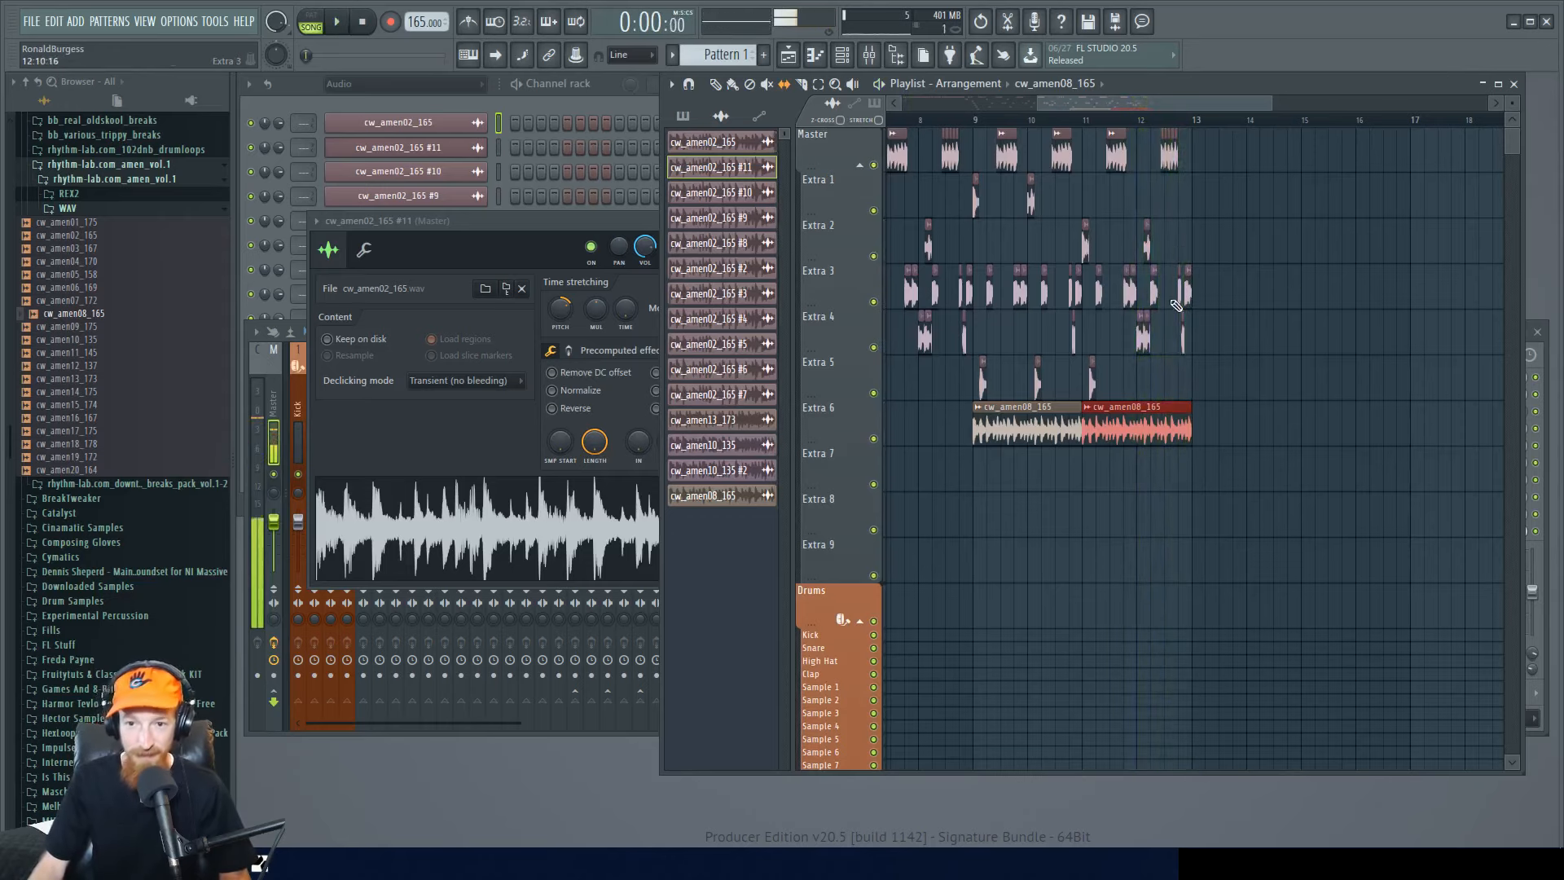
scroll(1151, 251, "down", 5)
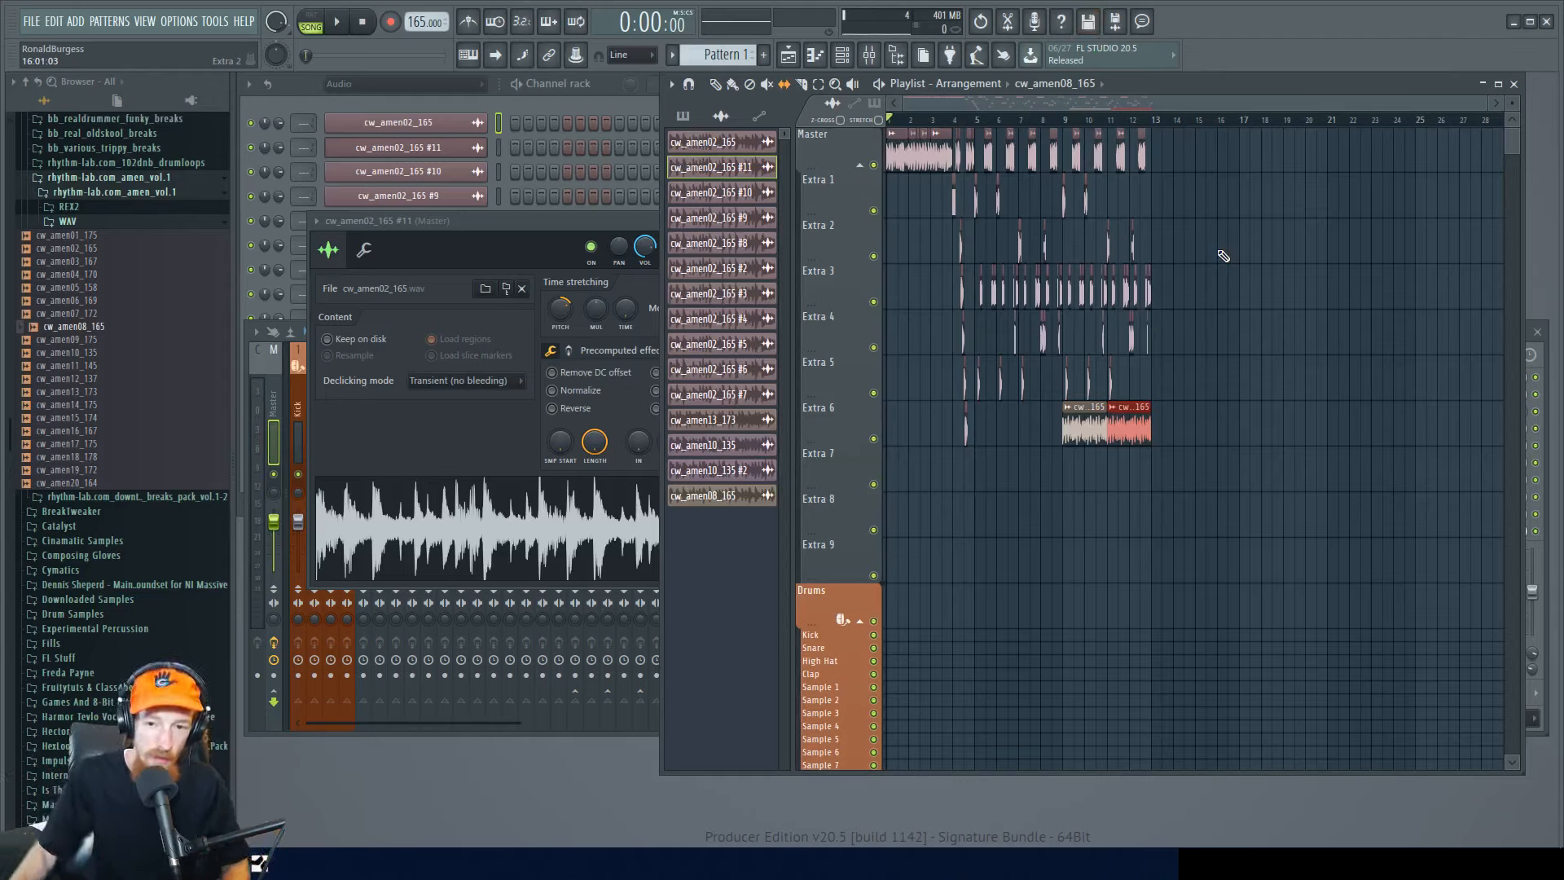
scroll(968, 338, "up", 5)
left_click_drag(984, 230, 1013, 463)
scroll(1103, 201, "right", 3)
left_click_drag(1077, 140, 1165, 389)
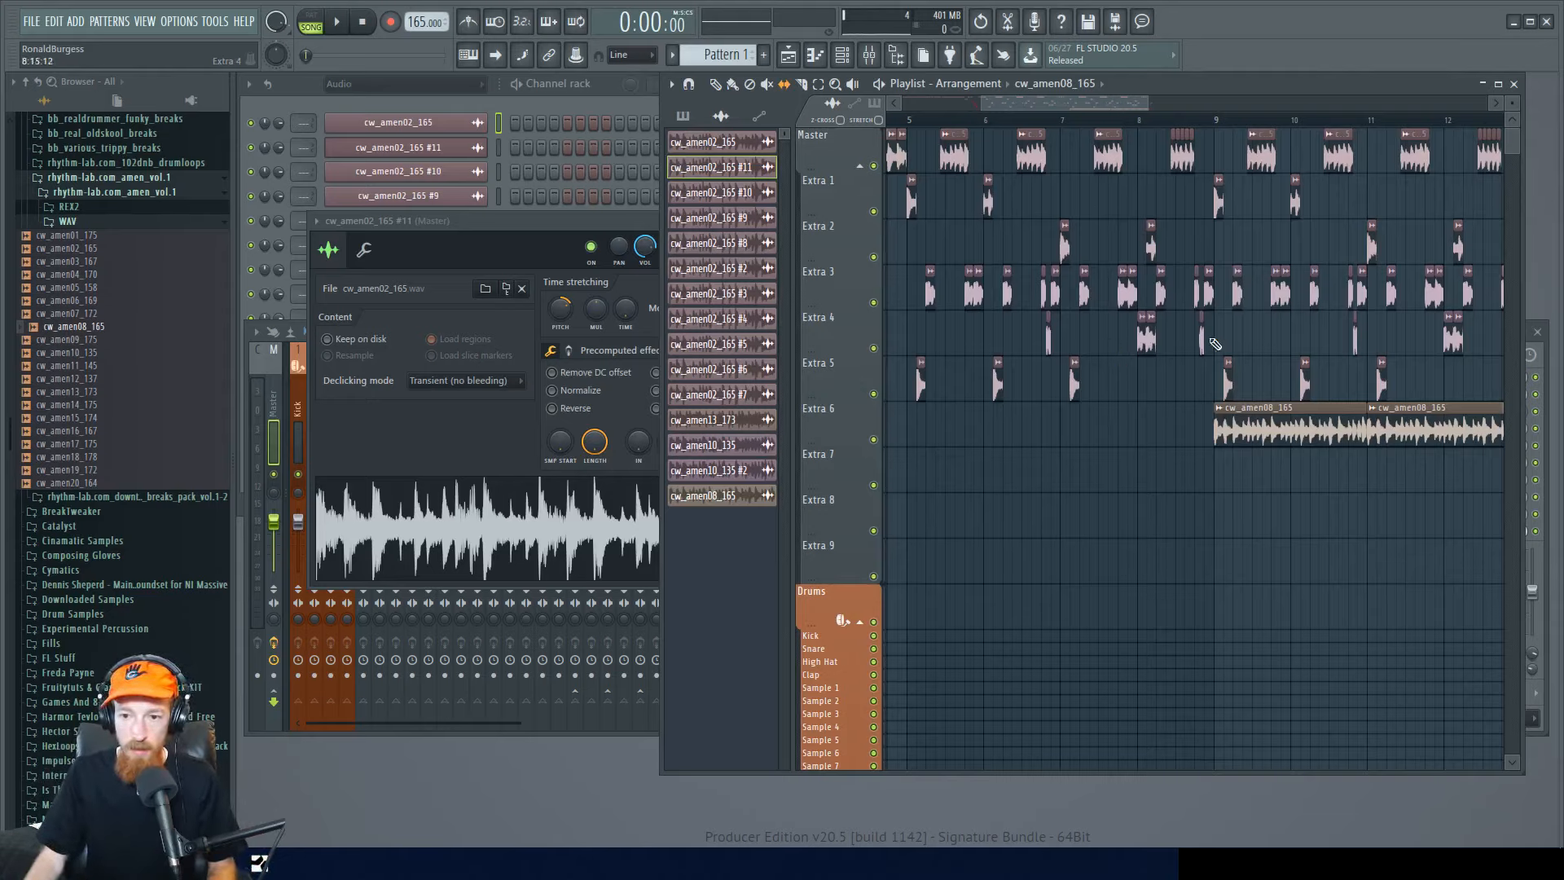
- Close the cw_amen02_165 #11 channel settings
left_click(632, 233)
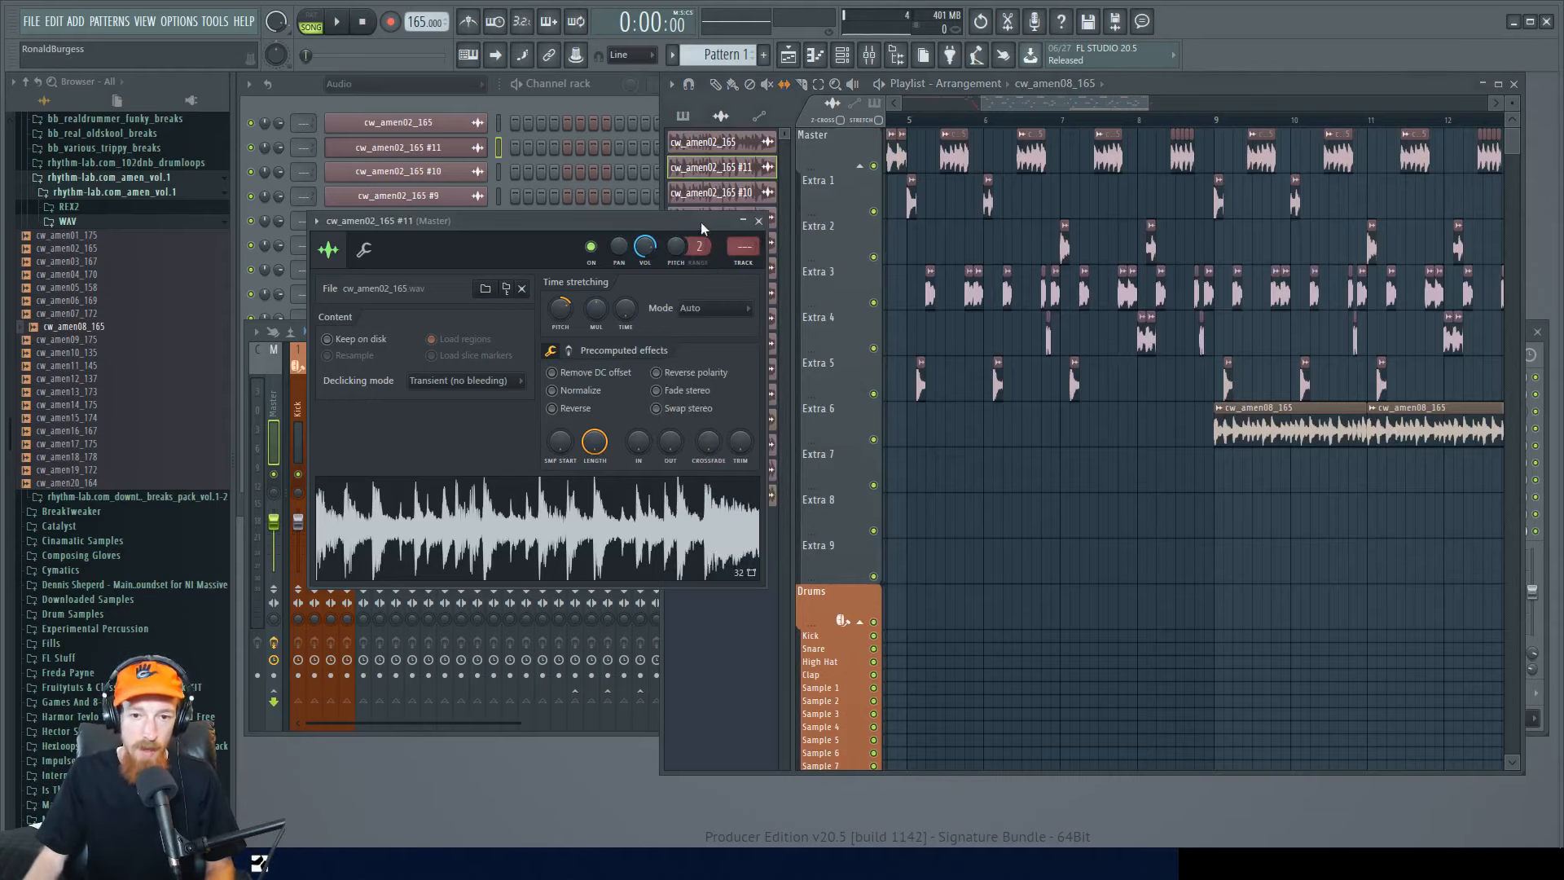
left_click(758, 220)
scroll(1197, 489, "right", 3)
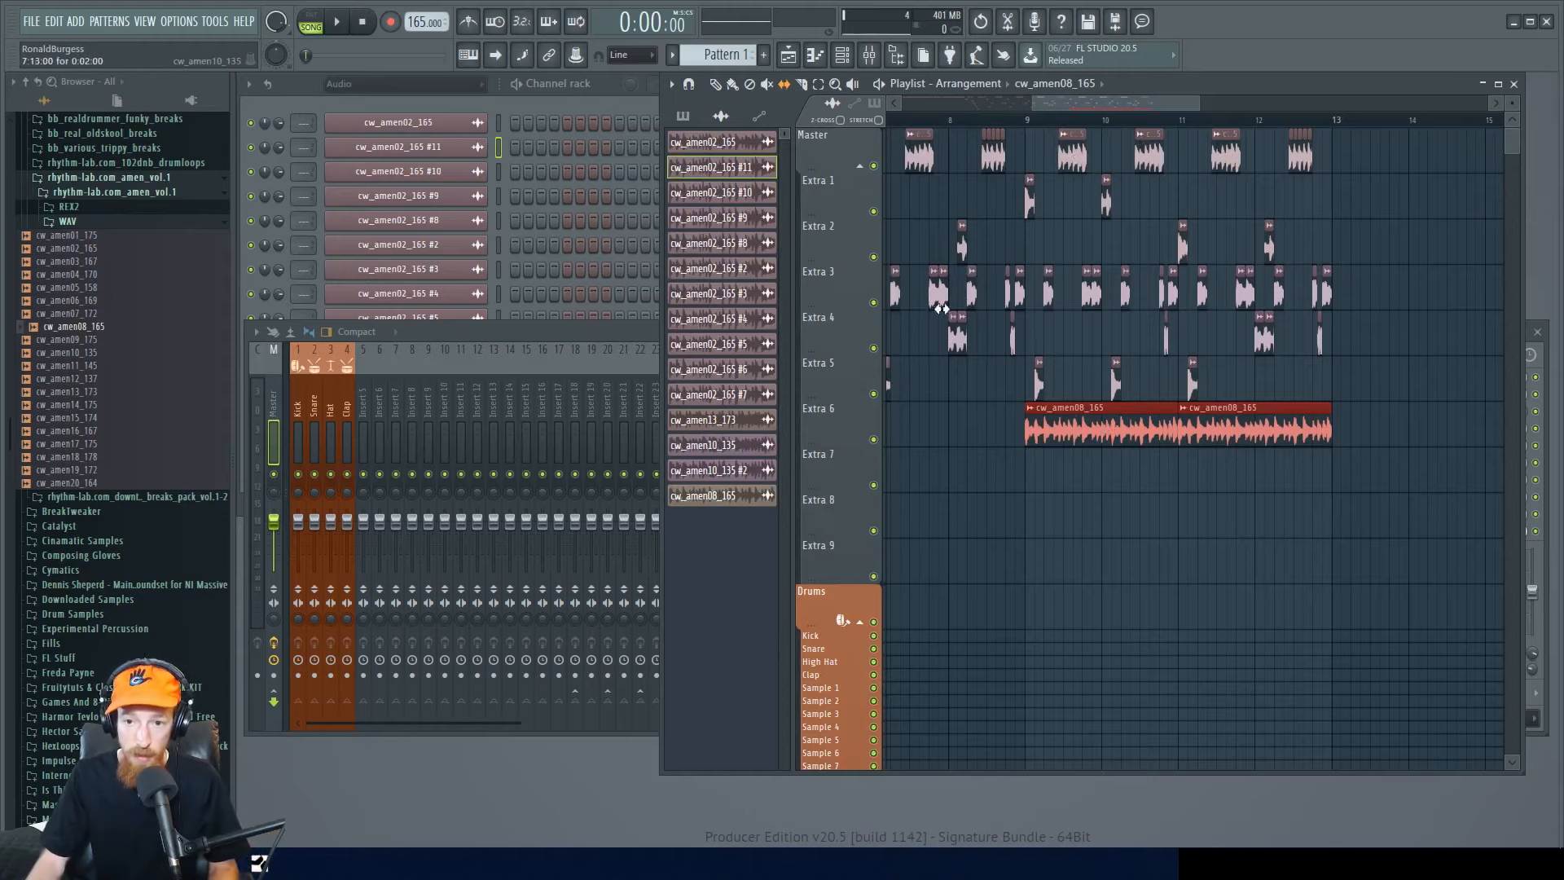
scroll(1374, 325, "left", 5)
scroll(1374, 324, "down", 2)
left_click_drag(1121, 187, 1401, 418)
left_click(1295, 350)
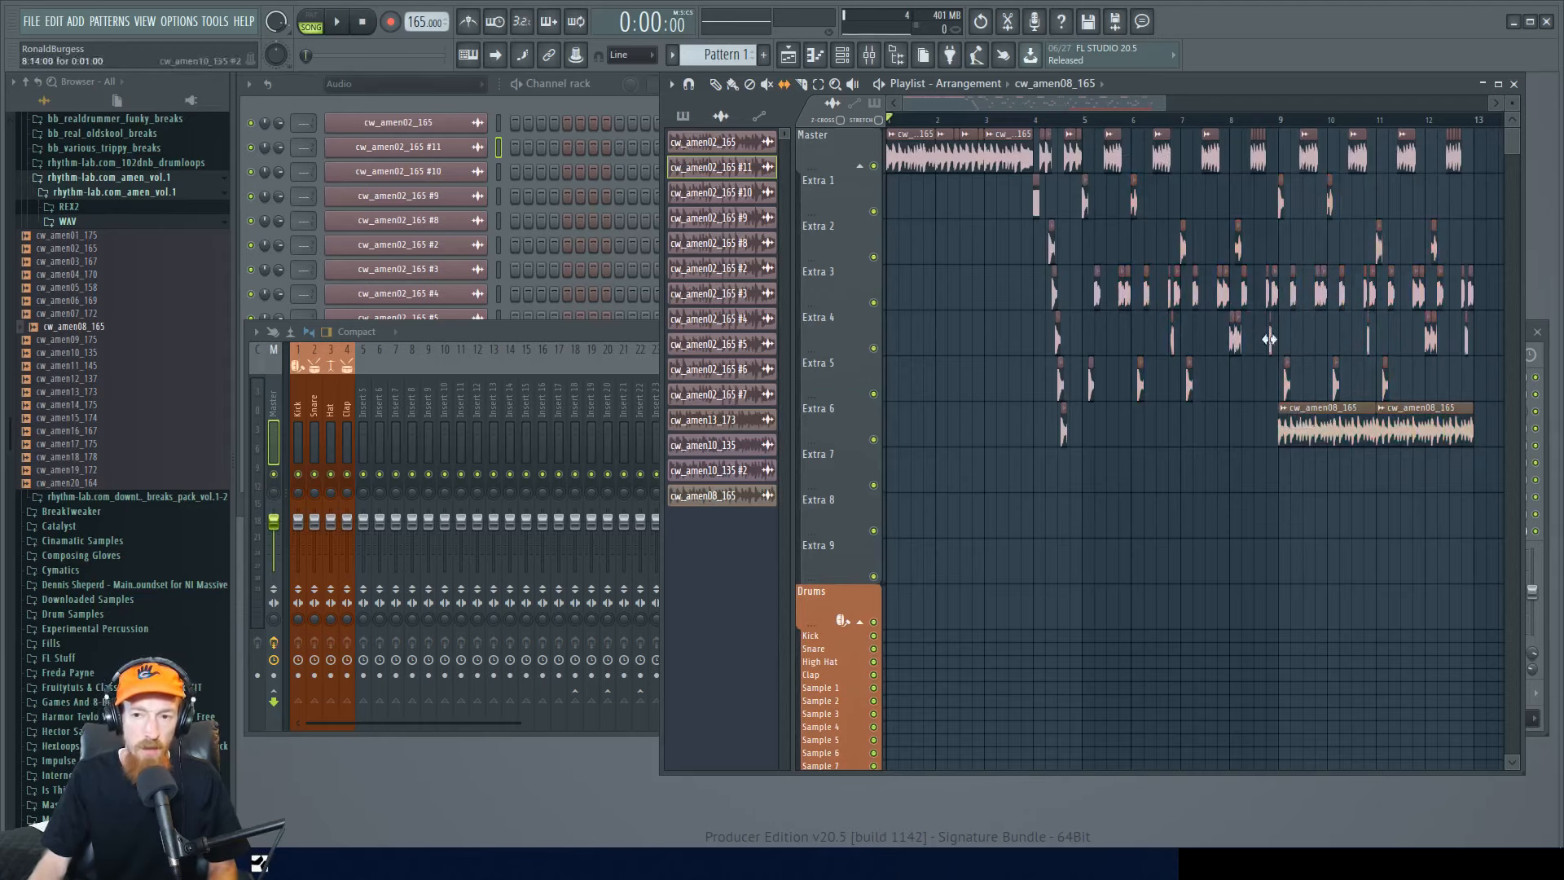
scroll(1173, 292, "up", 3)
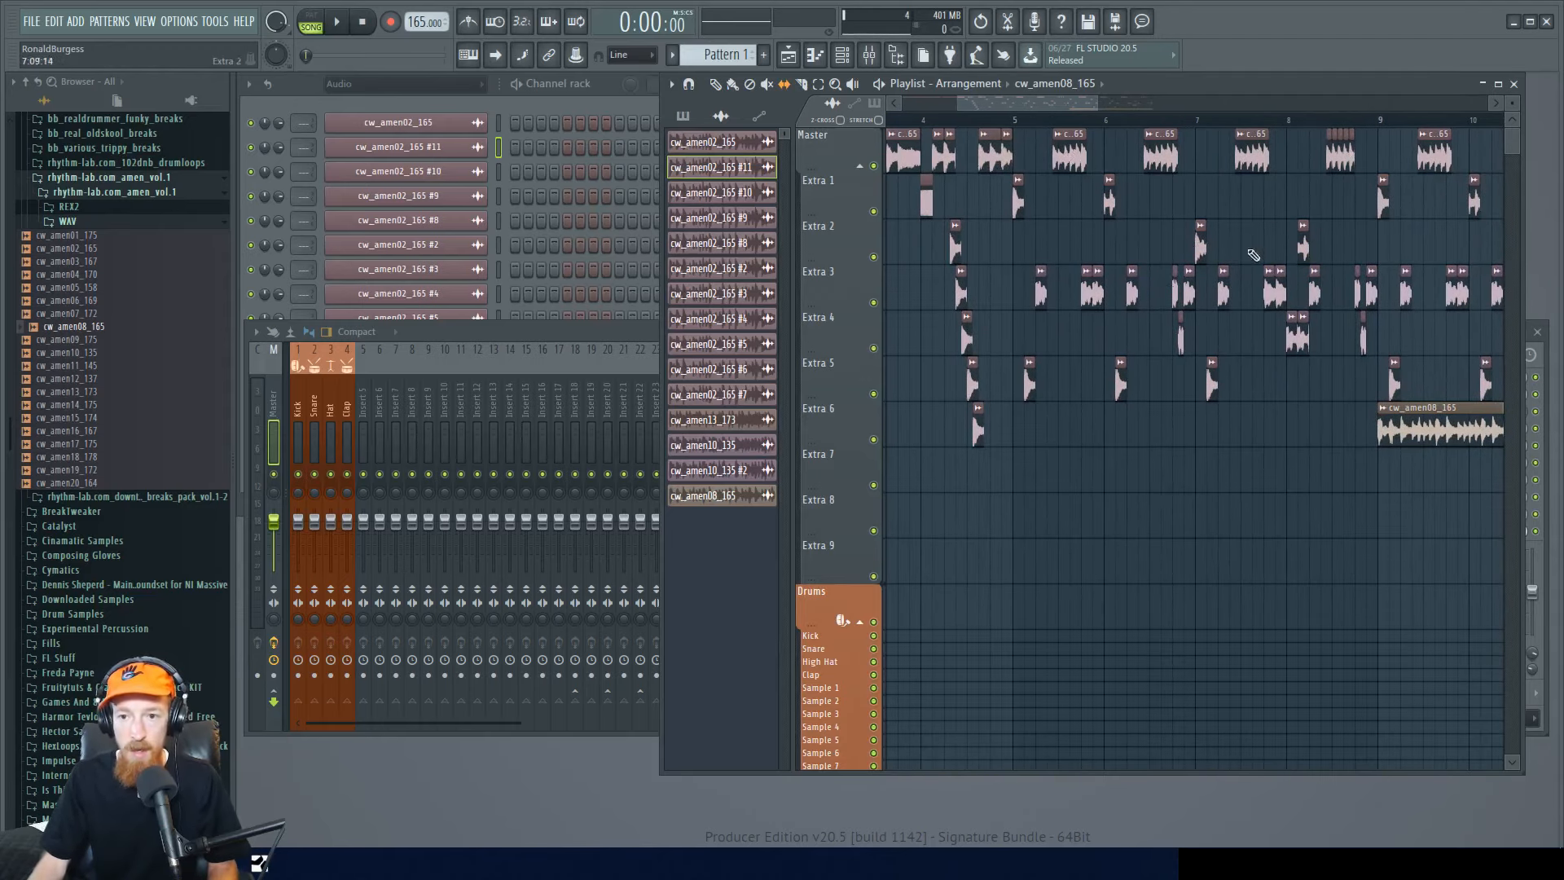
- Select the Extra 3 clips in bars 5 and 6
left_click_drag(1039, 130, 1479, 327)
left_click(1099, 327, "ctrl")
left_click_drag(1006, 295, 1209, 274)
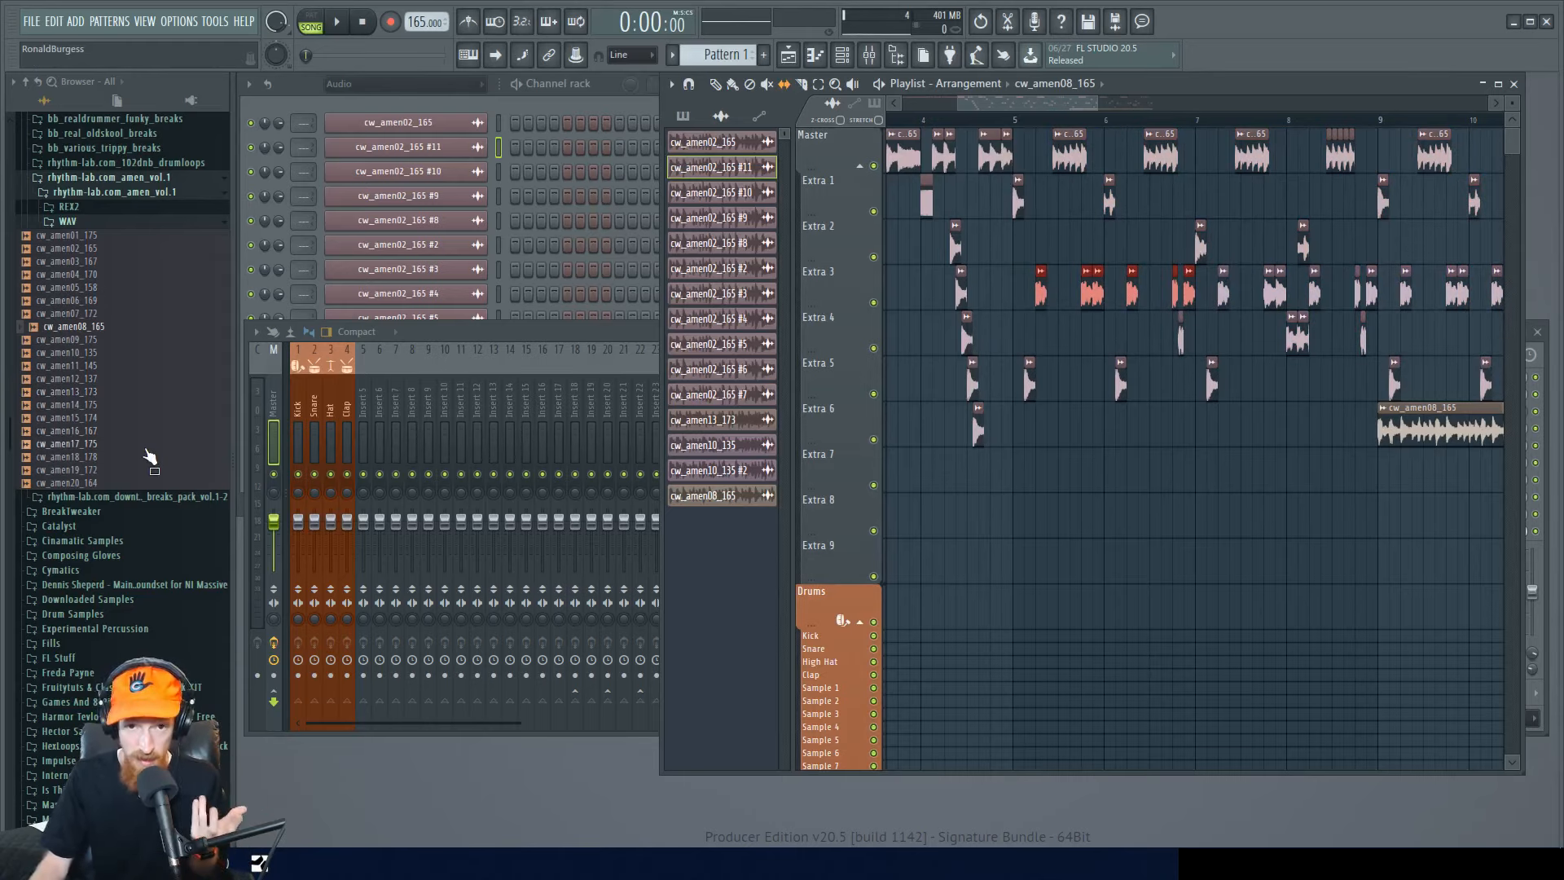
scroll(1009, 379, "down", 3)
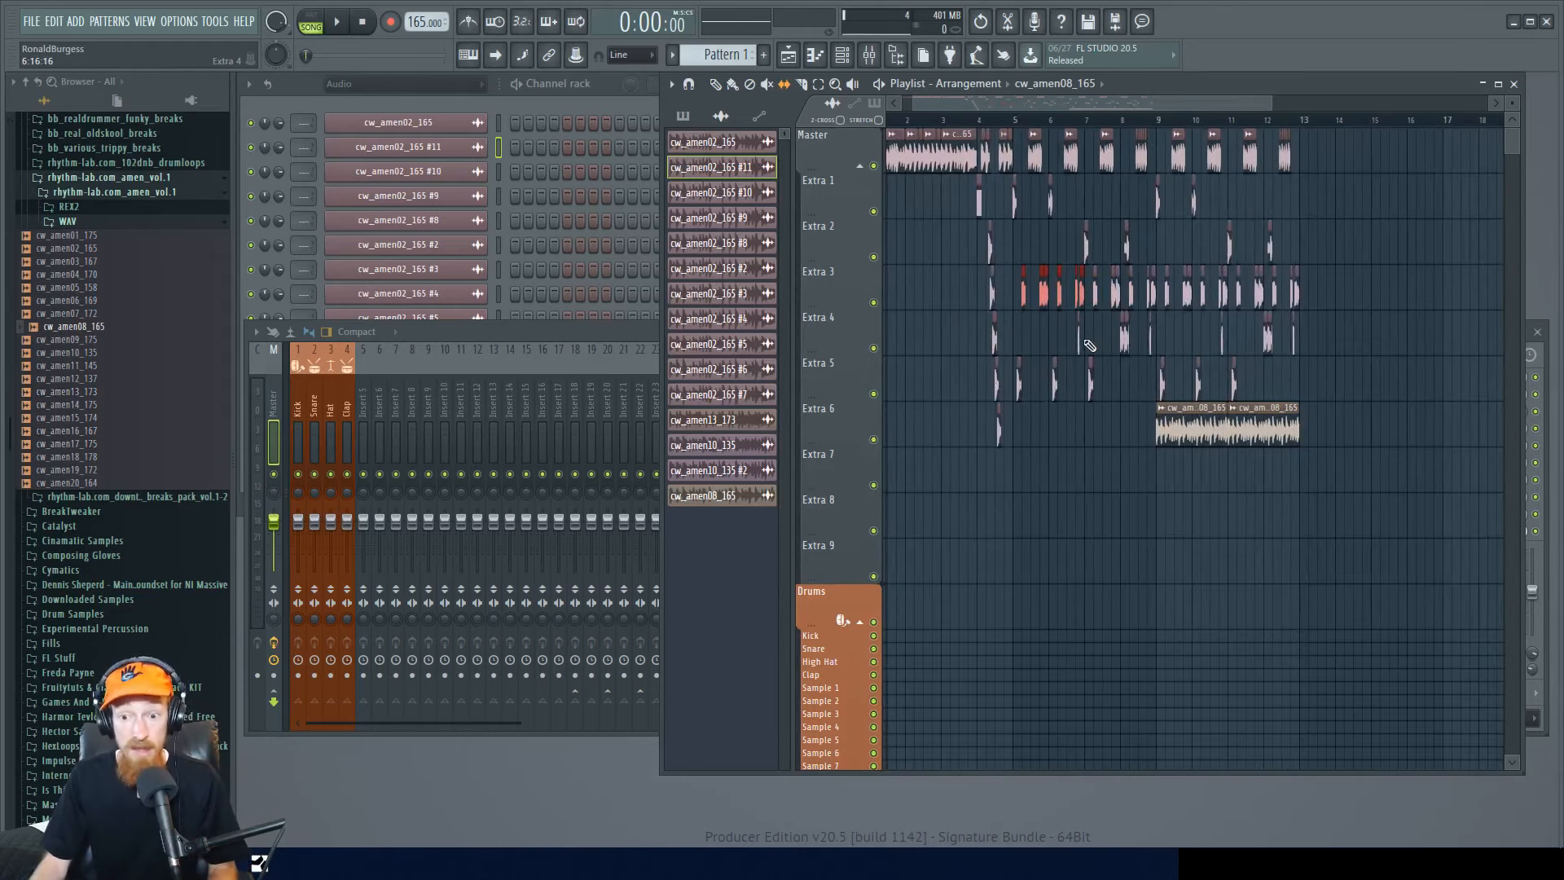
scroll(1140, 432, "up", 2)
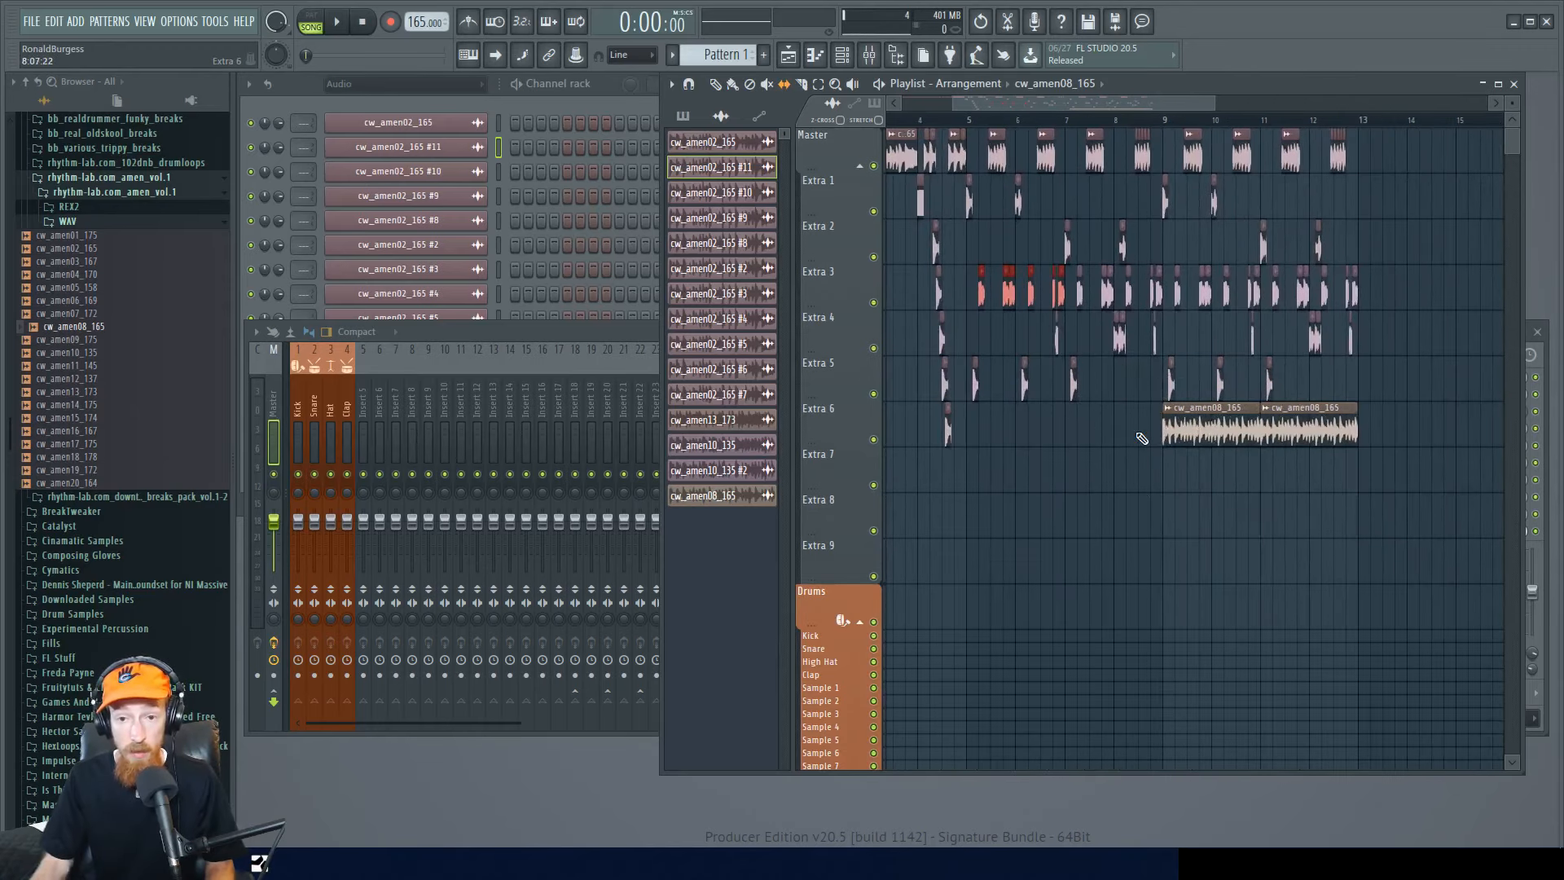